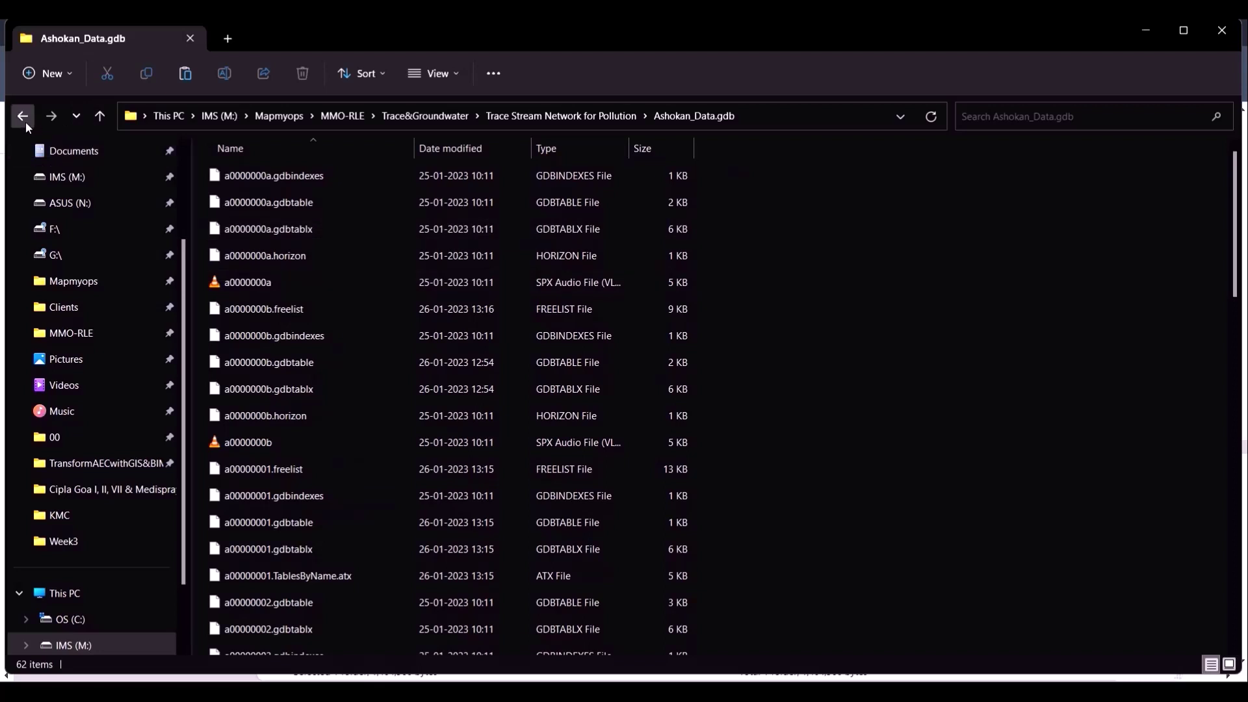
Switch from the file browser to ArcGIS Pro and create a new map project named Ashokan_Stream_Trace in its own folder.
left_click(27, 125)
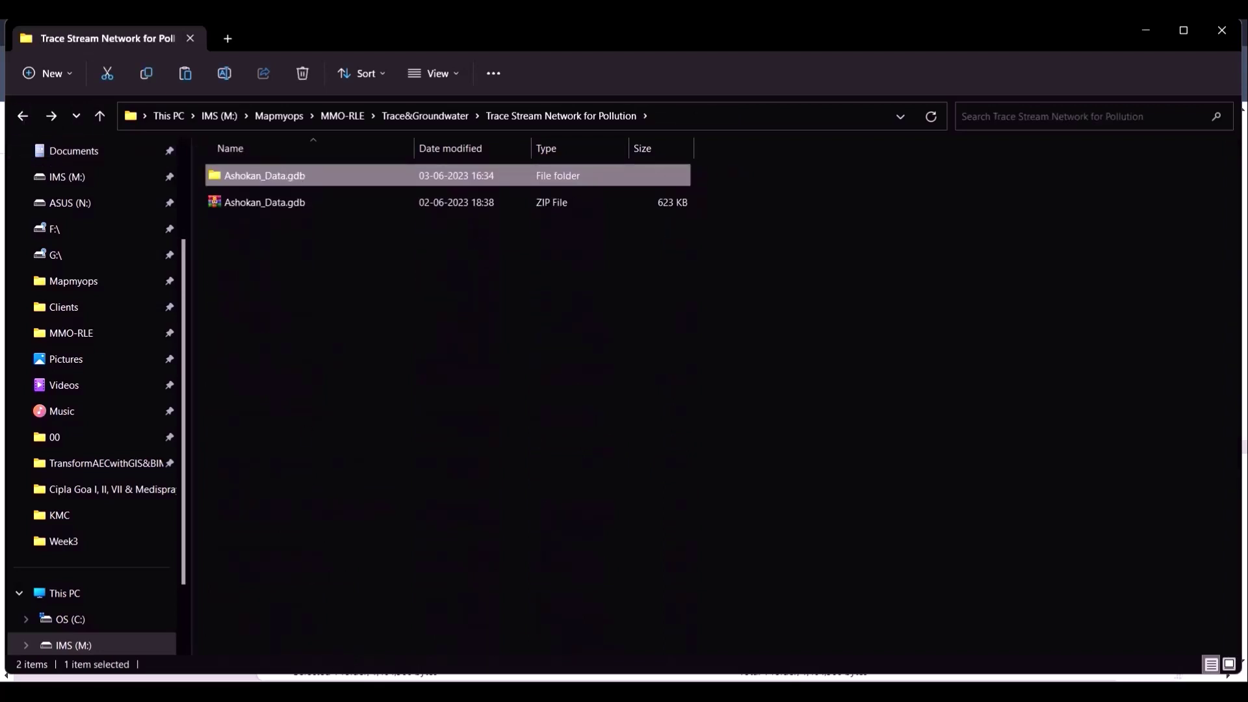
left_click(274, 689)
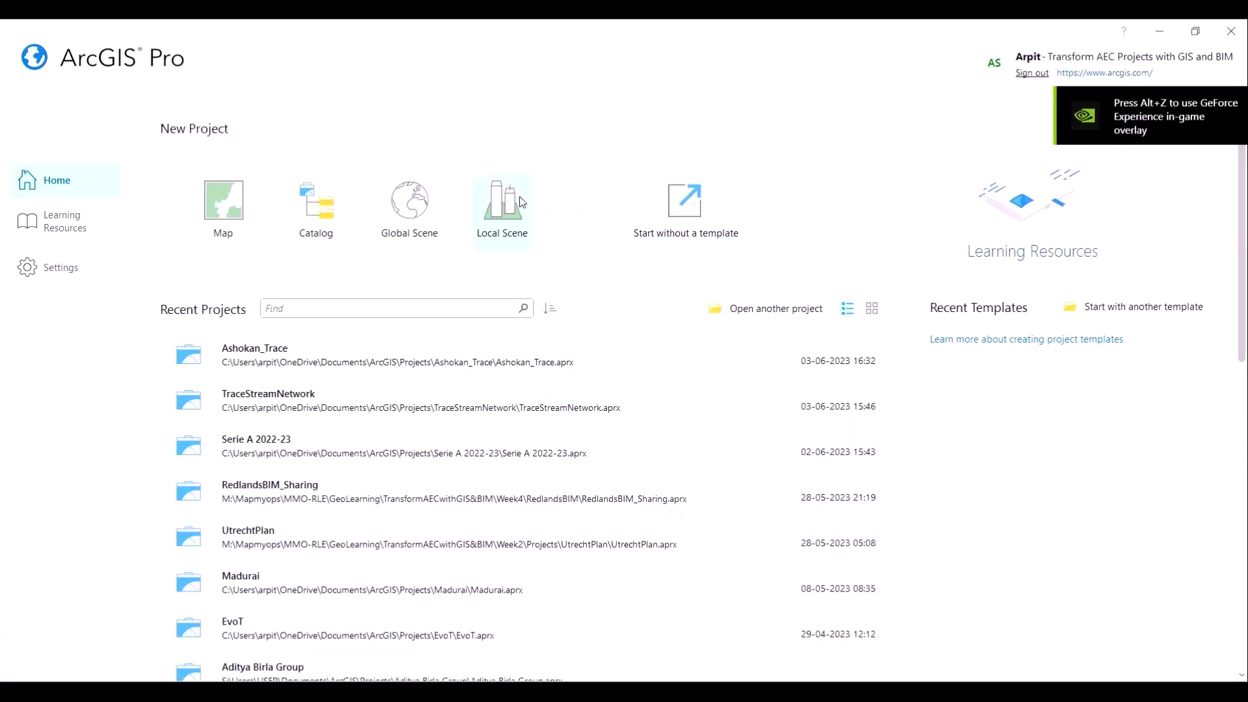
left_click(229, 223)
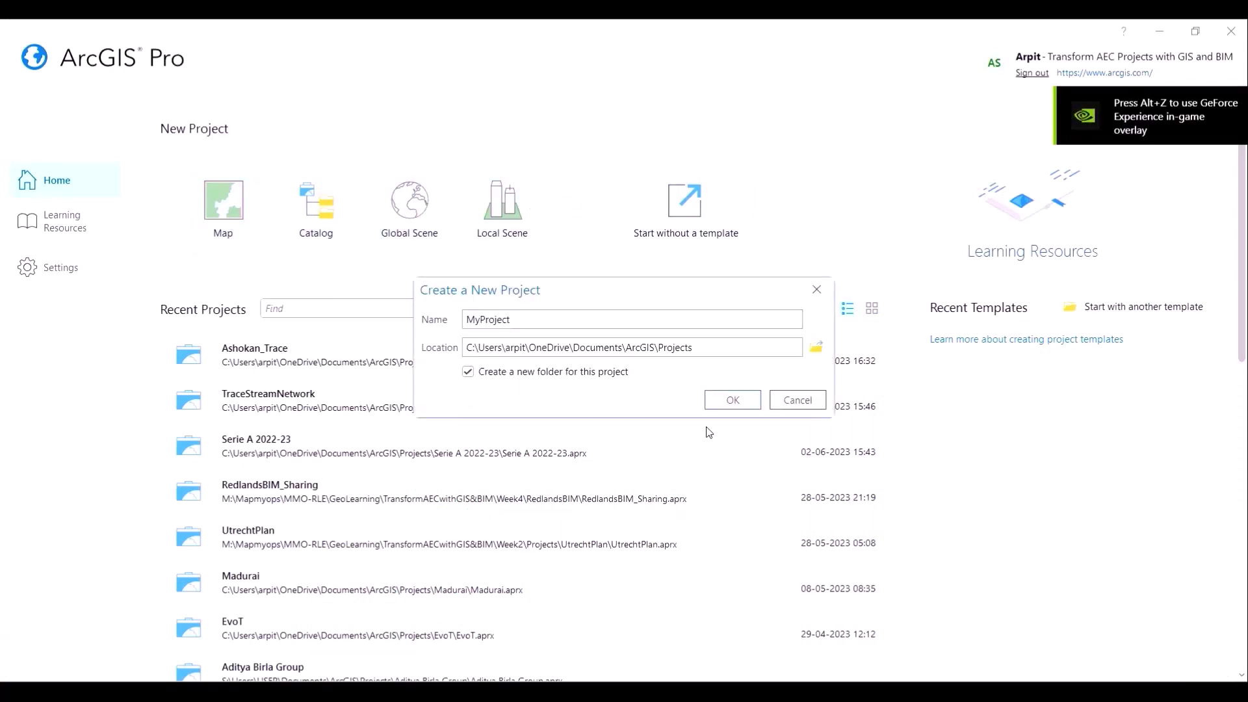
double_click(618, 321)
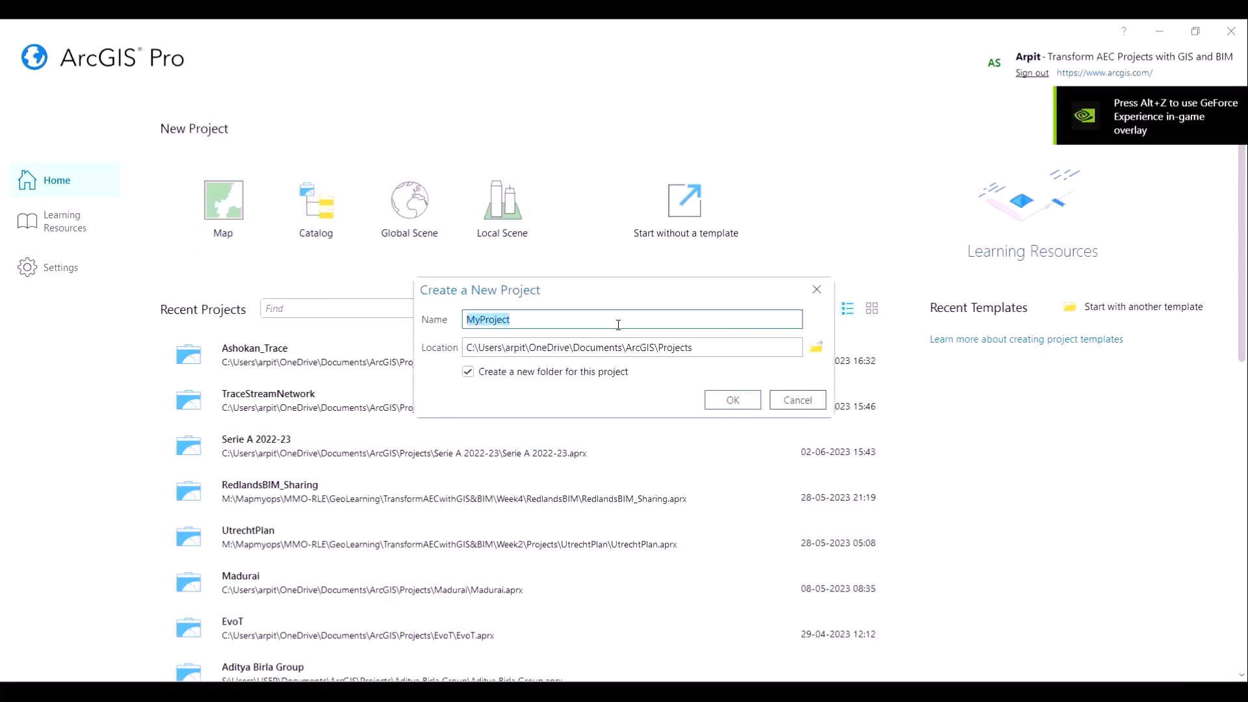
type("Ashokan")
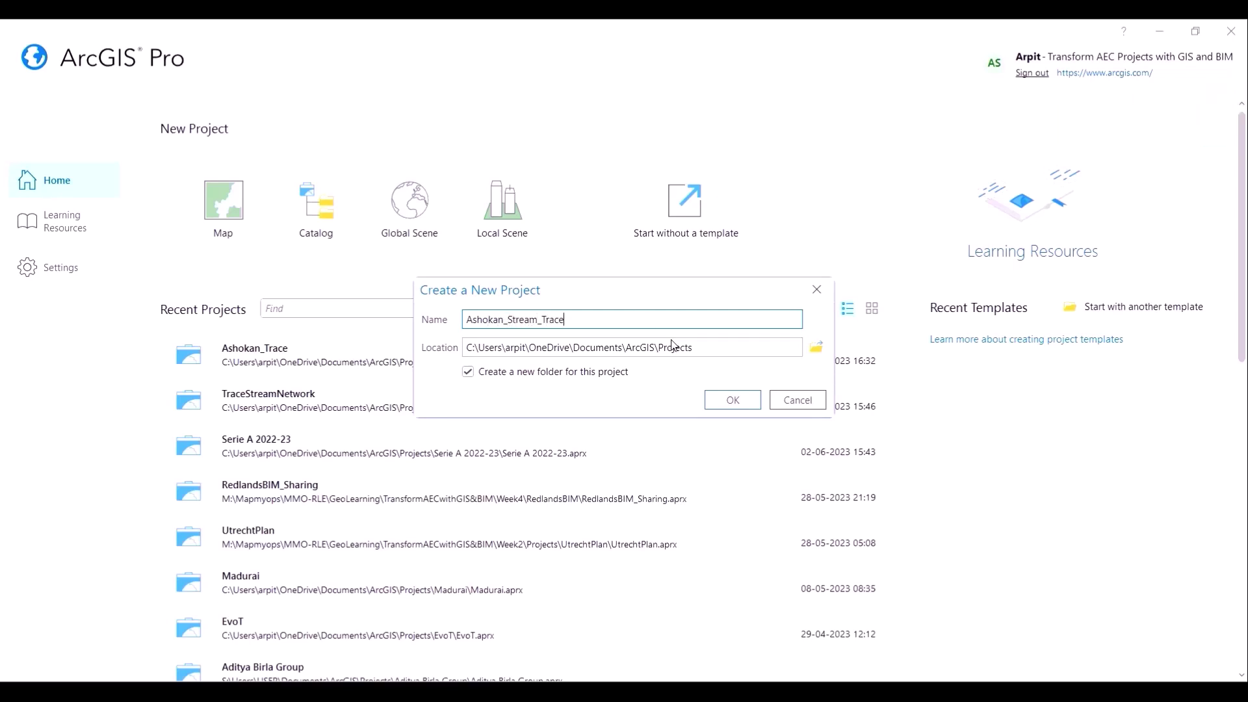
type("_Stream_Trace")
left_click(731, 400)
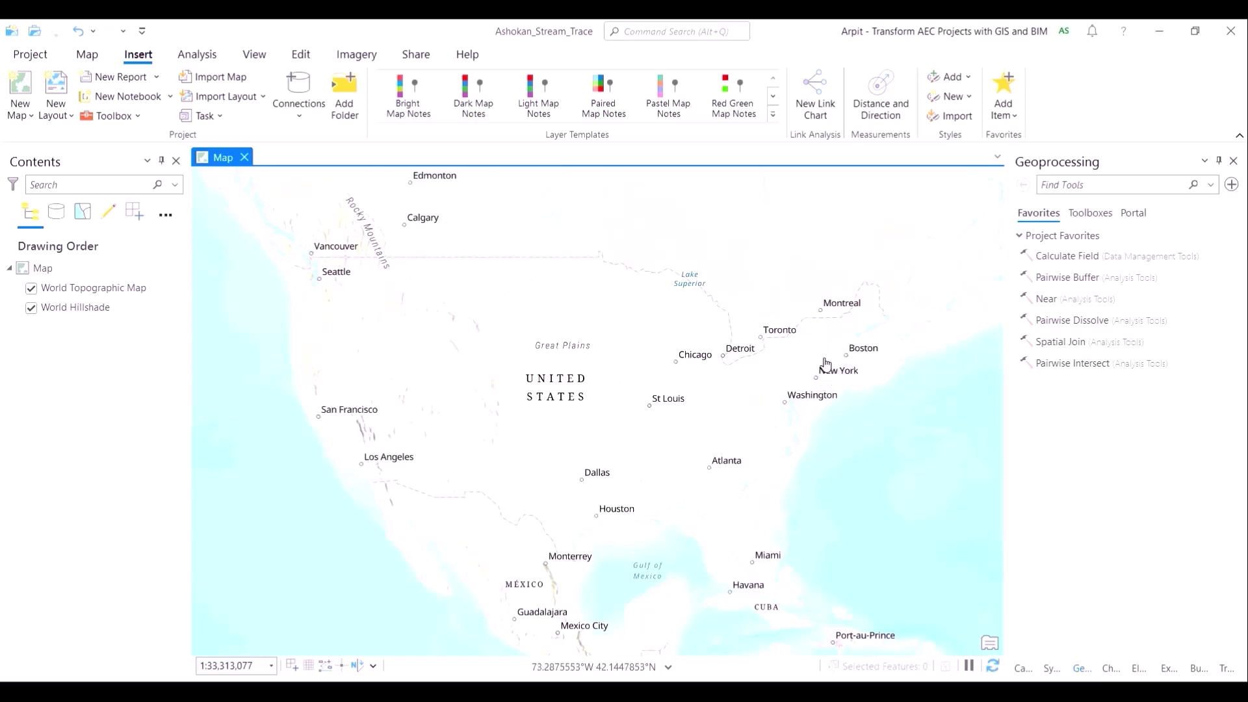
Expand the project's folders and databases in the catalog and start adding an existing database to the project.
scroll(845, 365, "up", 1)
scroll(849, 366, "up", 2)
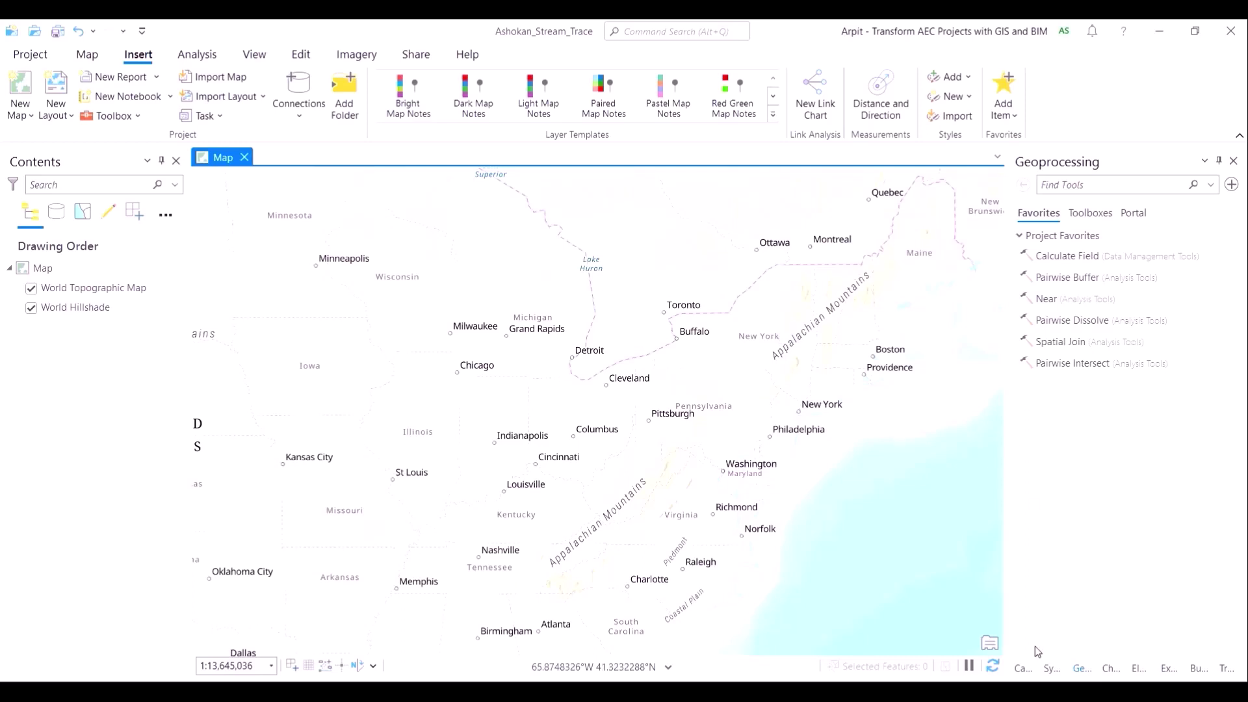
left_click(1022, 670)
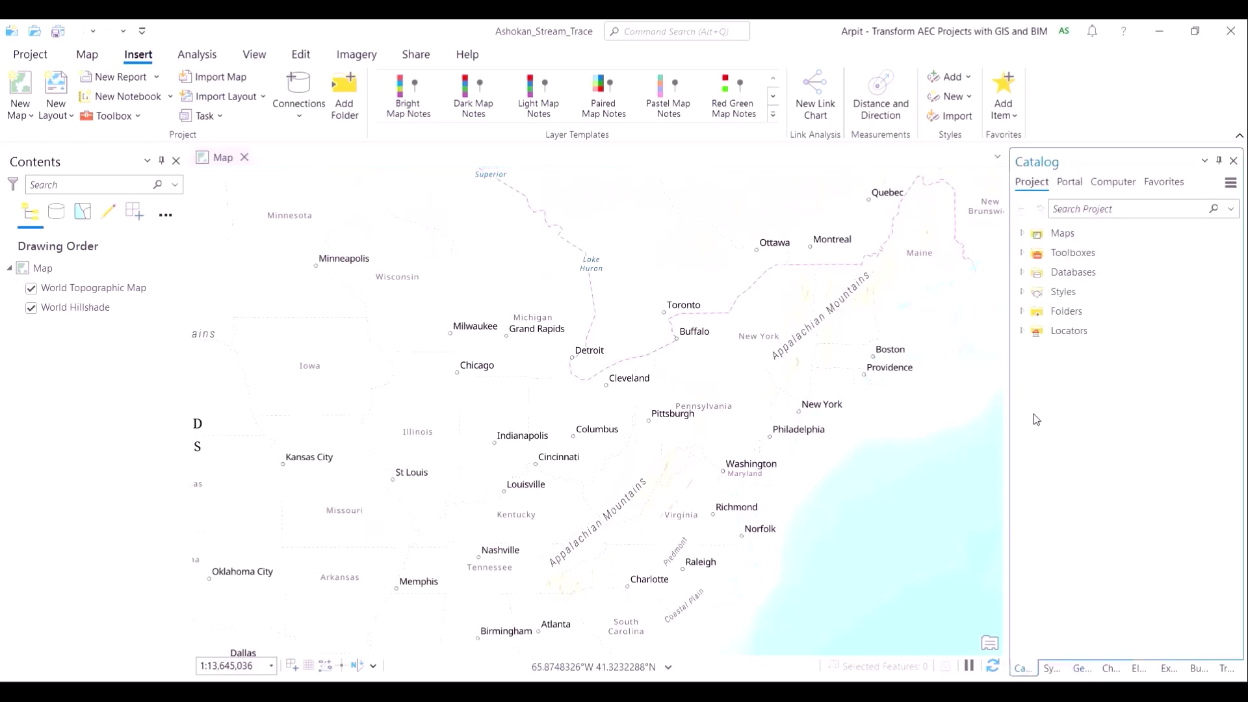
left_click(1022, 312)
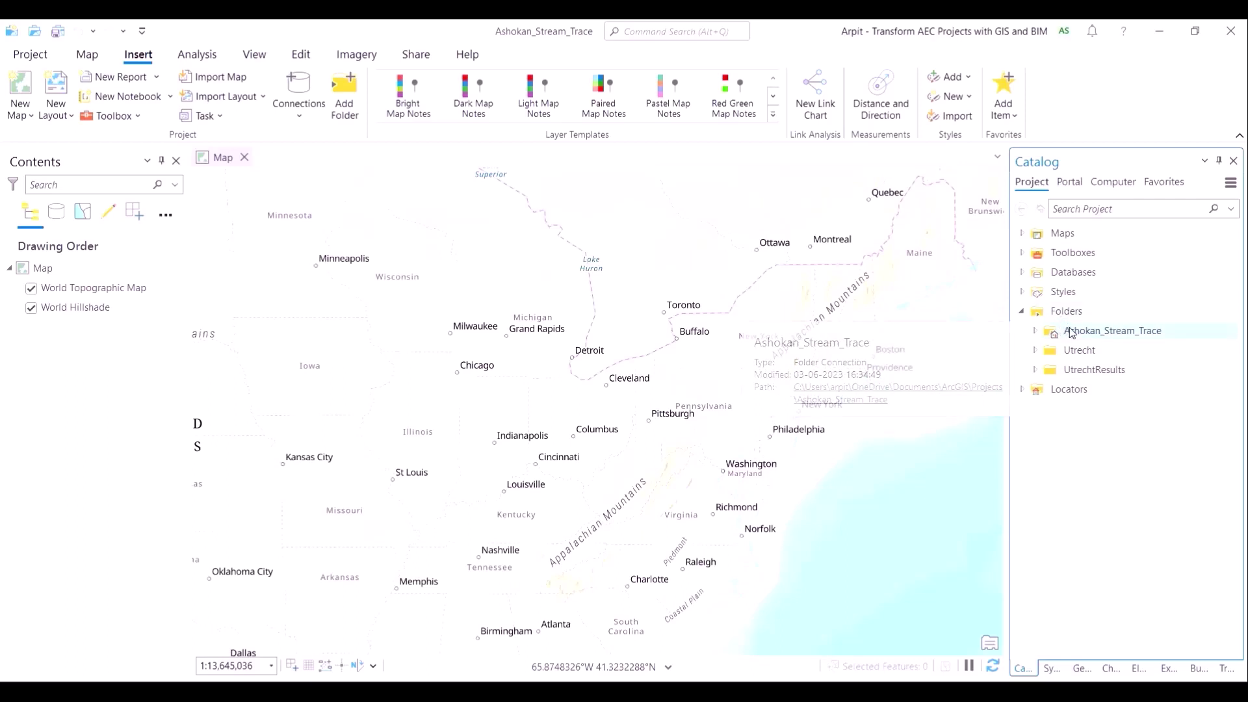
left_click(1023, 272)
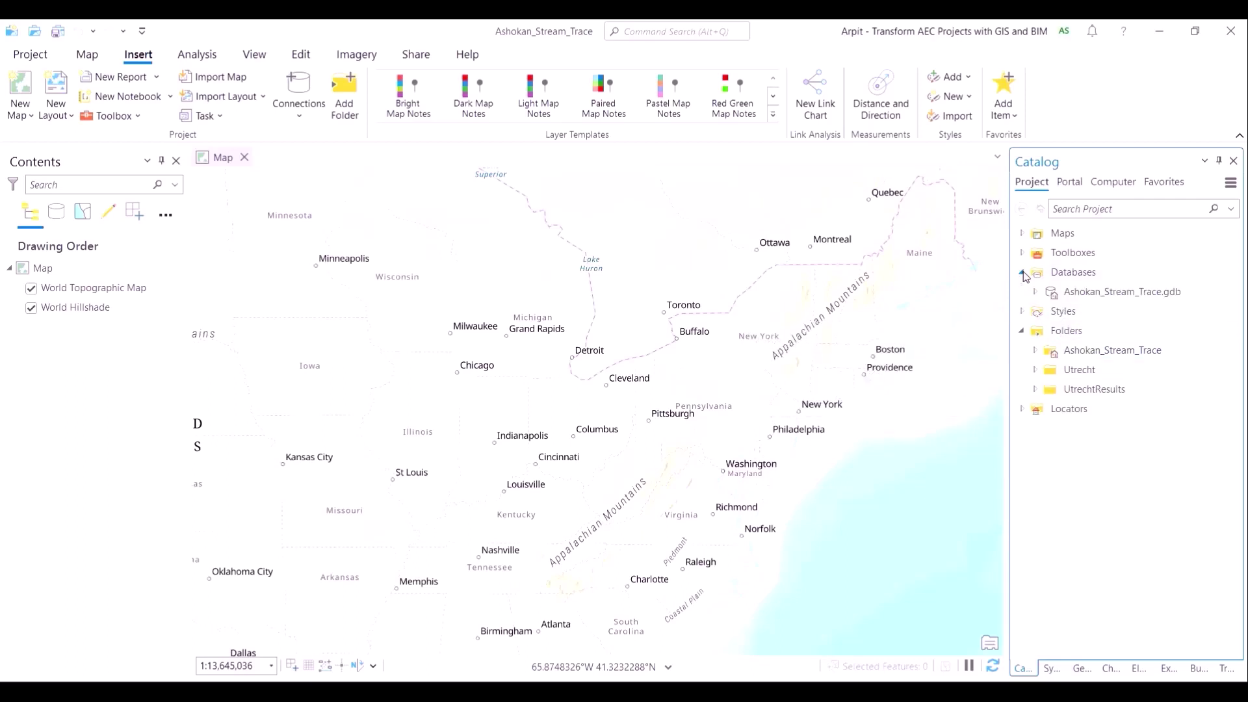
right_click(1073, 273)
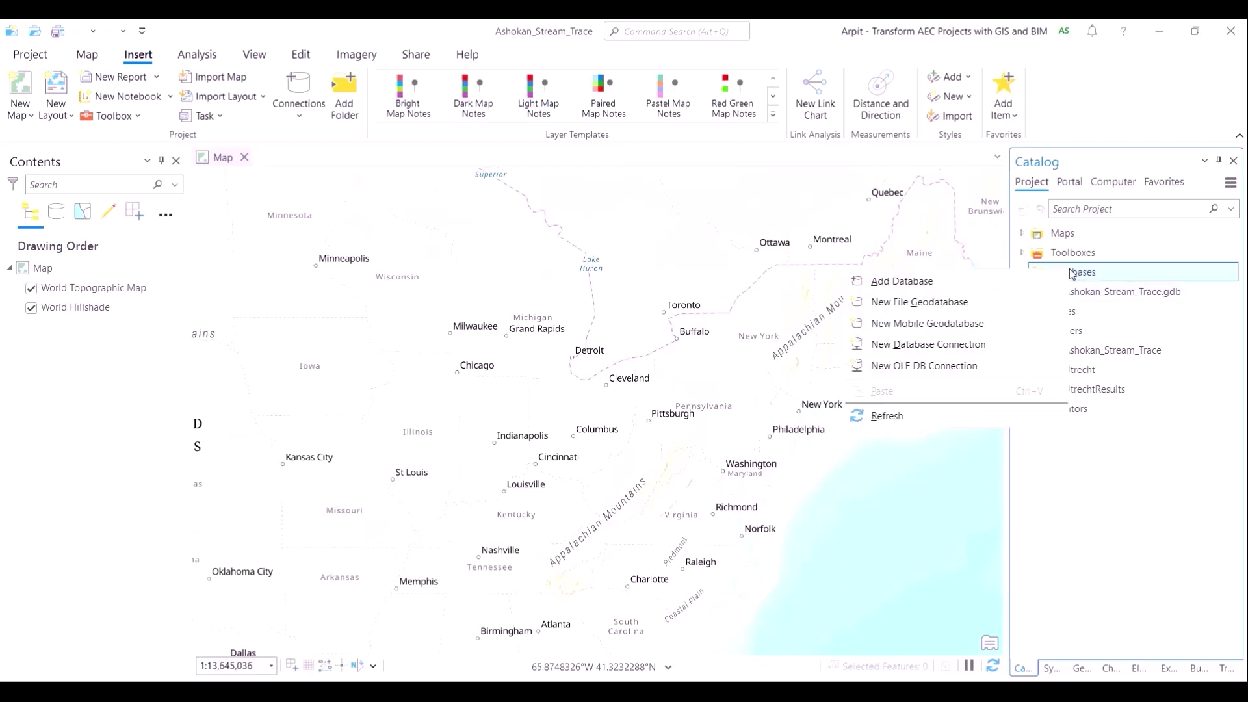
left_click(960, 281)
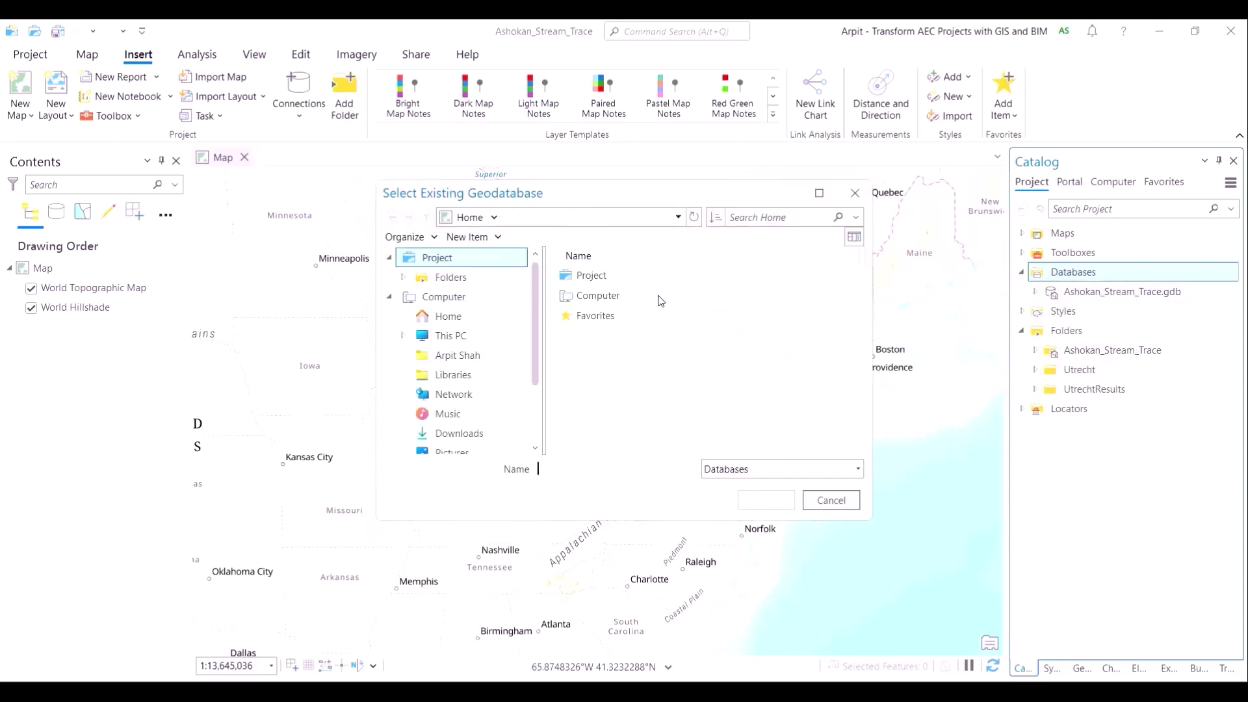
Add the Ashokan_Data.gdb geodatabase from MMO-RLE > Trace&Groundwater > Trace Stream Network for Pollution to the project.
left_click(678, 217)
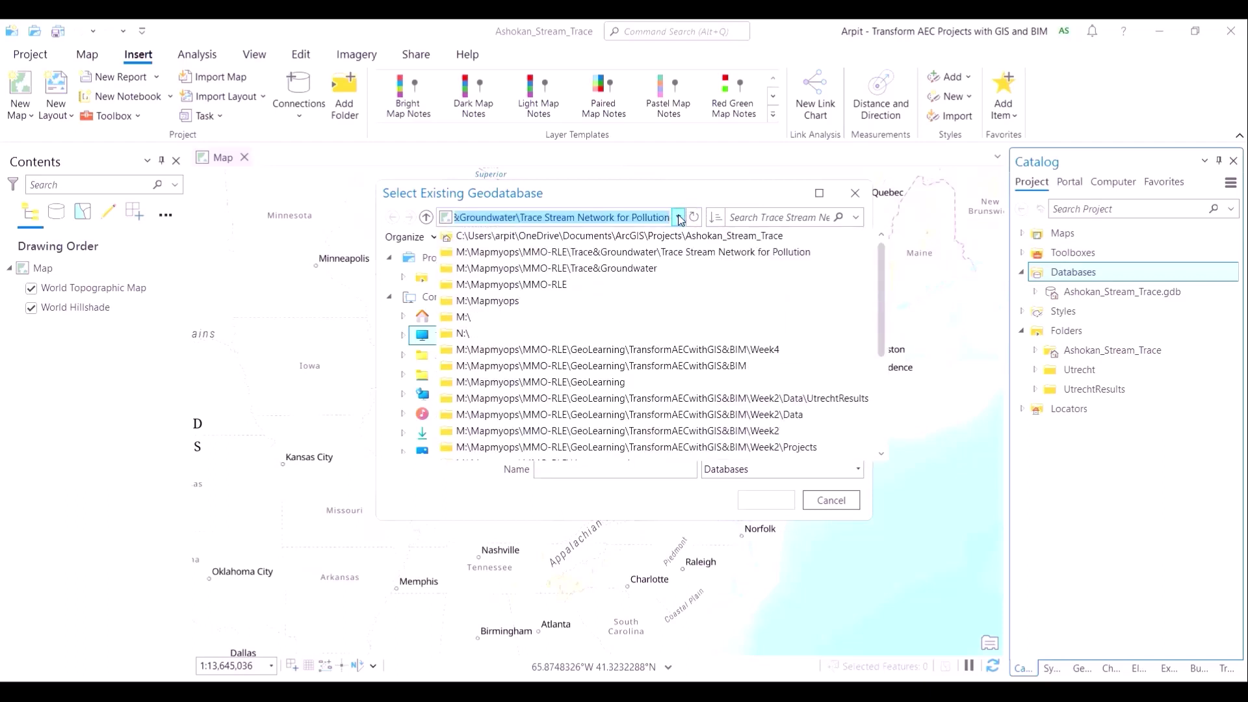
left_click(636, 284)
scroll(709, 382, "down", 10)
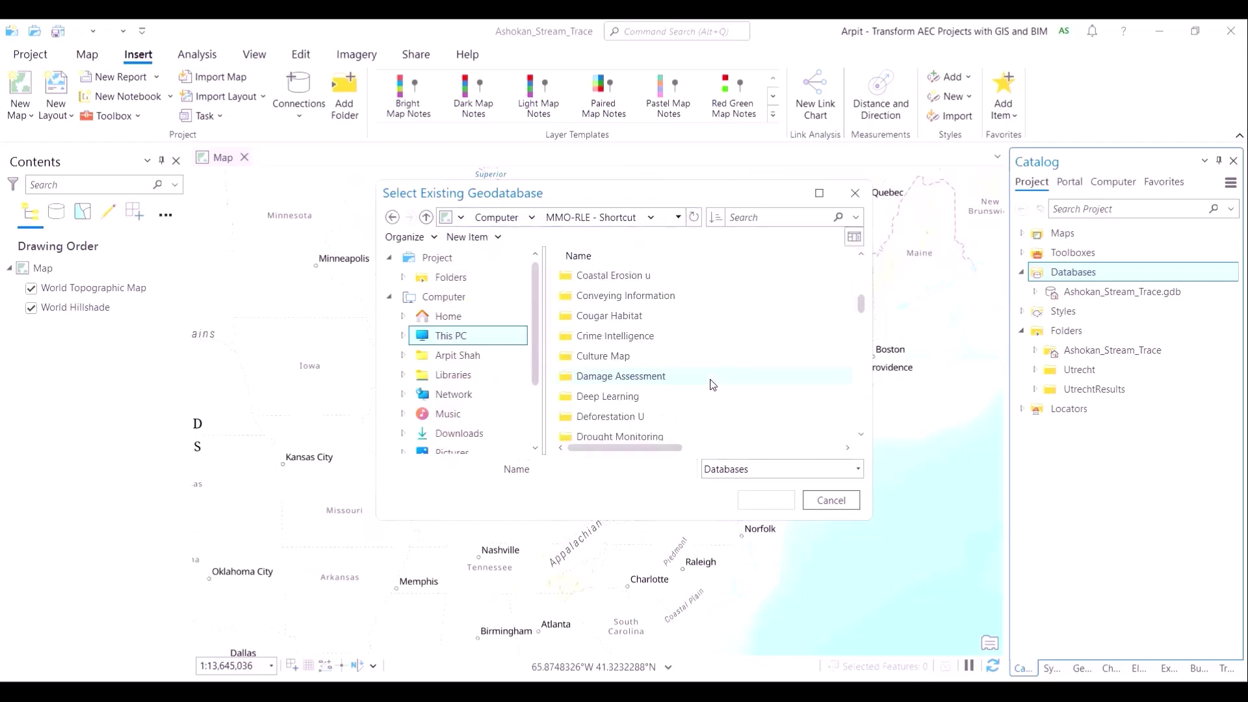
scroll(709, 382, "down", 8)
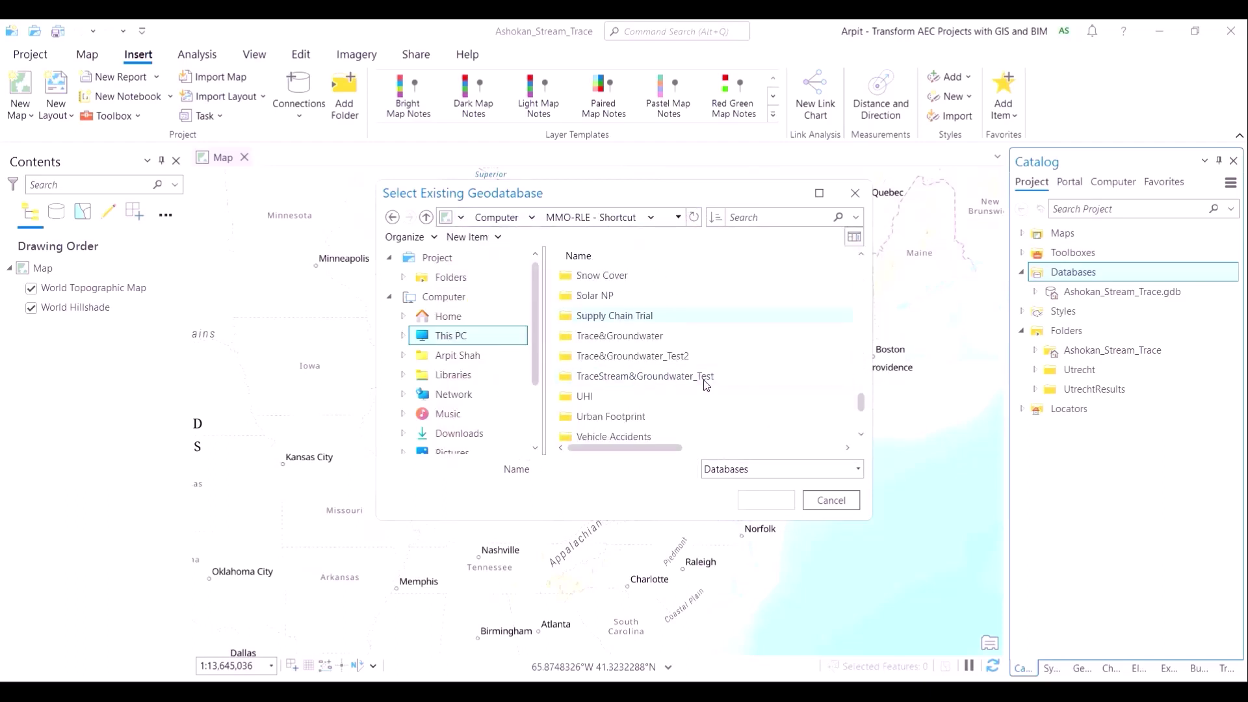
double_click(694, 337)
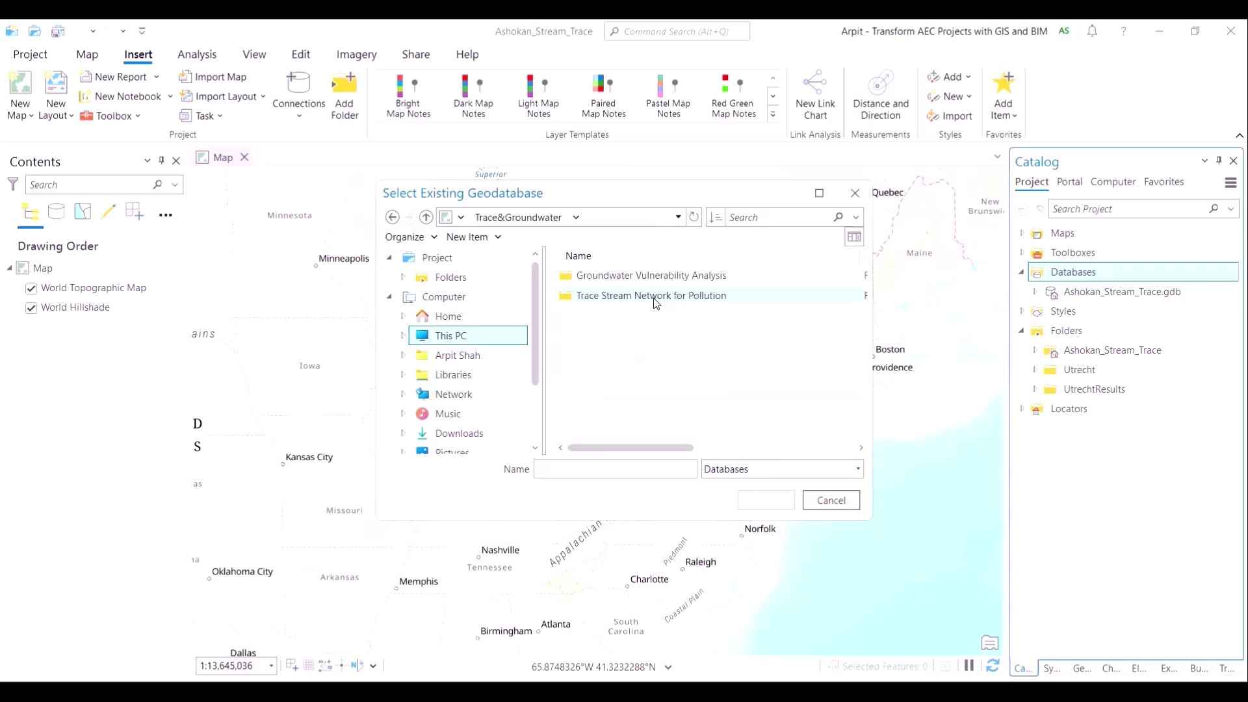
double_click(647, 297)
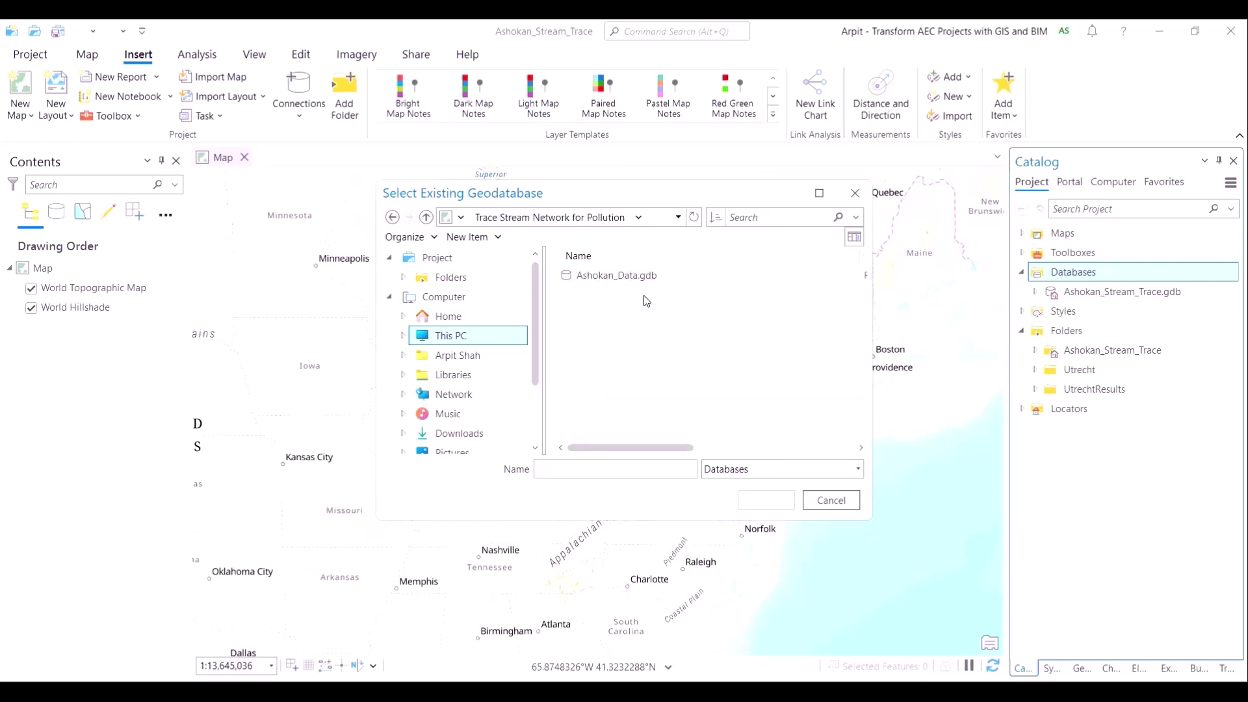
left_click(615, 280)
key("alt+Tab")
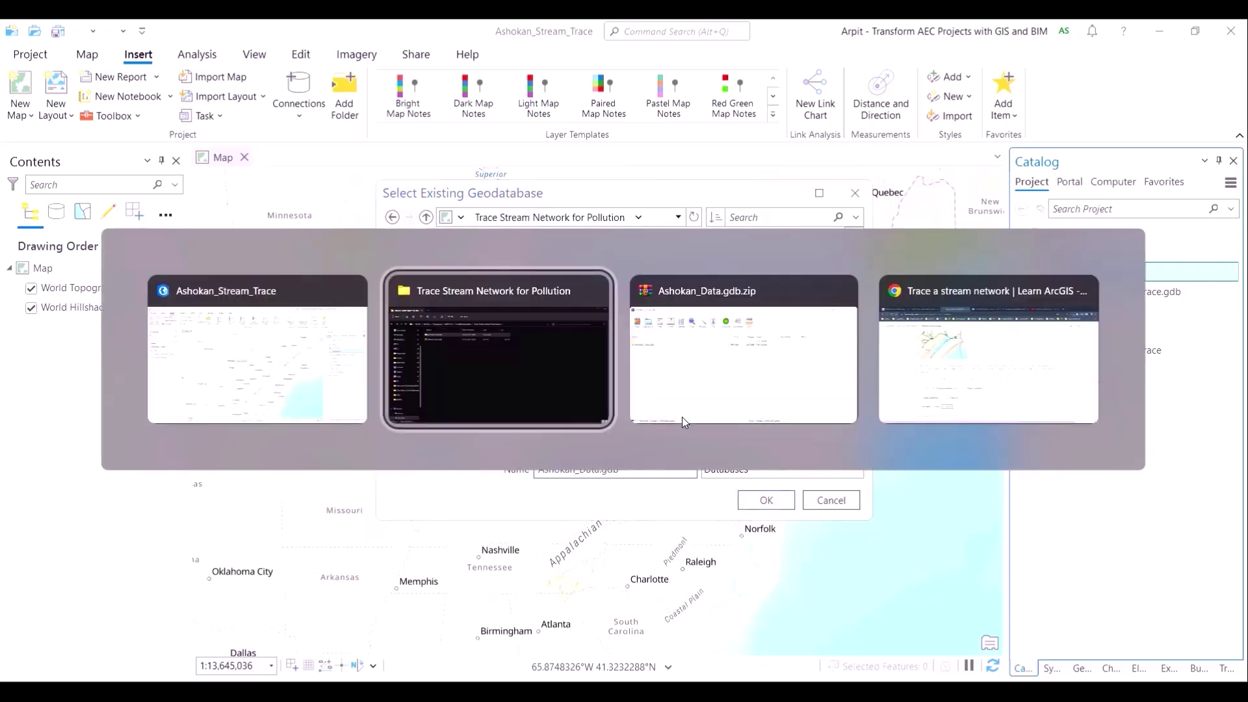
key("alt+Tab")
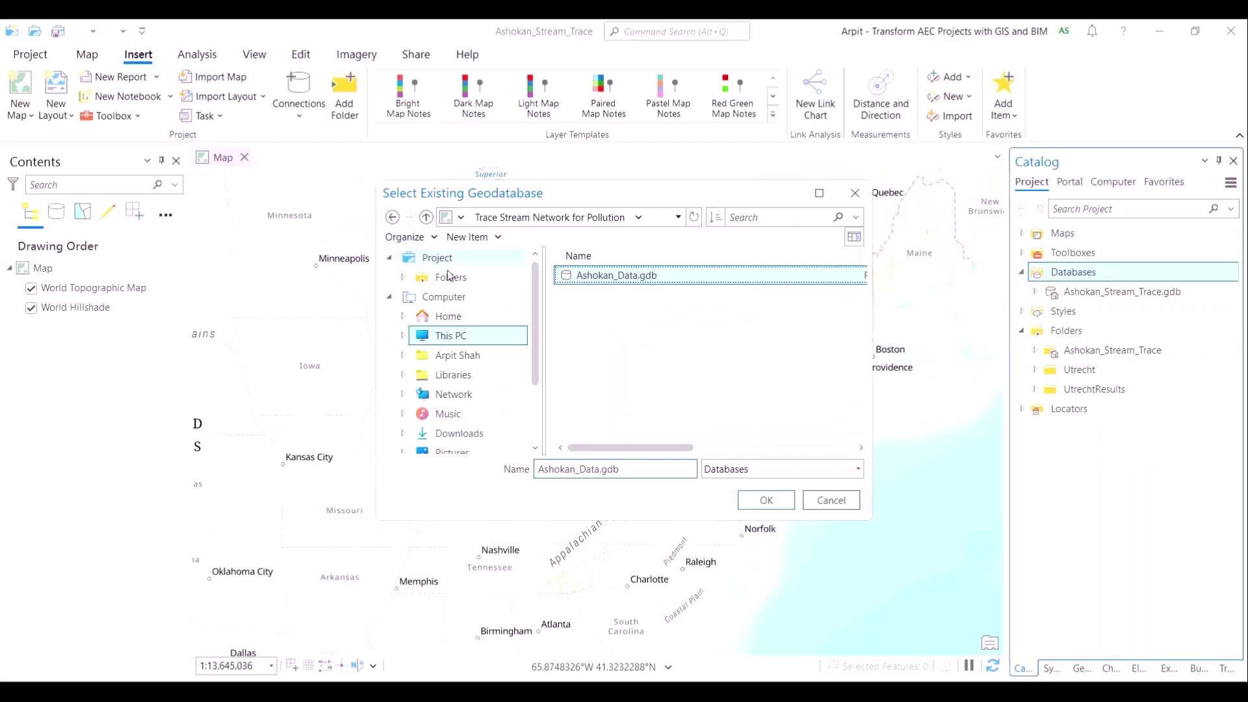
left_click(765, 501)
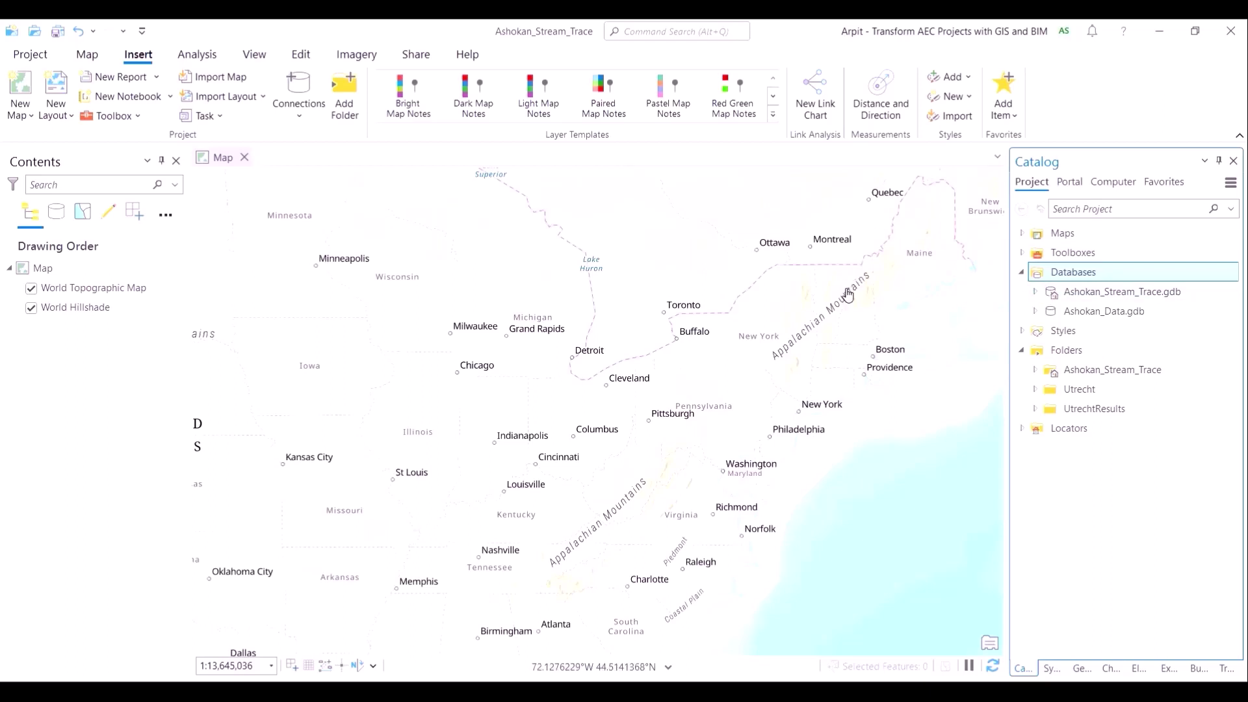
Locate "Ashokan Reservoir East Basin, Olive, NY, USA" on the map with the Locate tool.
scroll(824, 344, "up", 3)
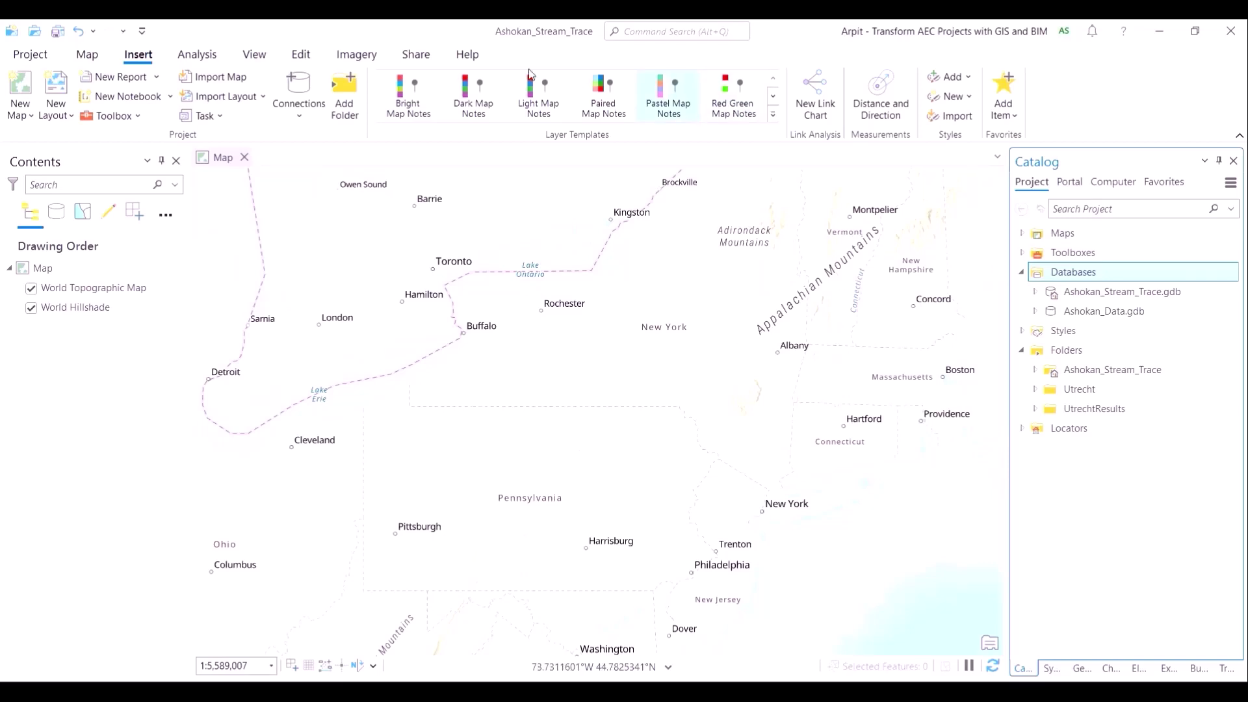
left_click(86, 54)
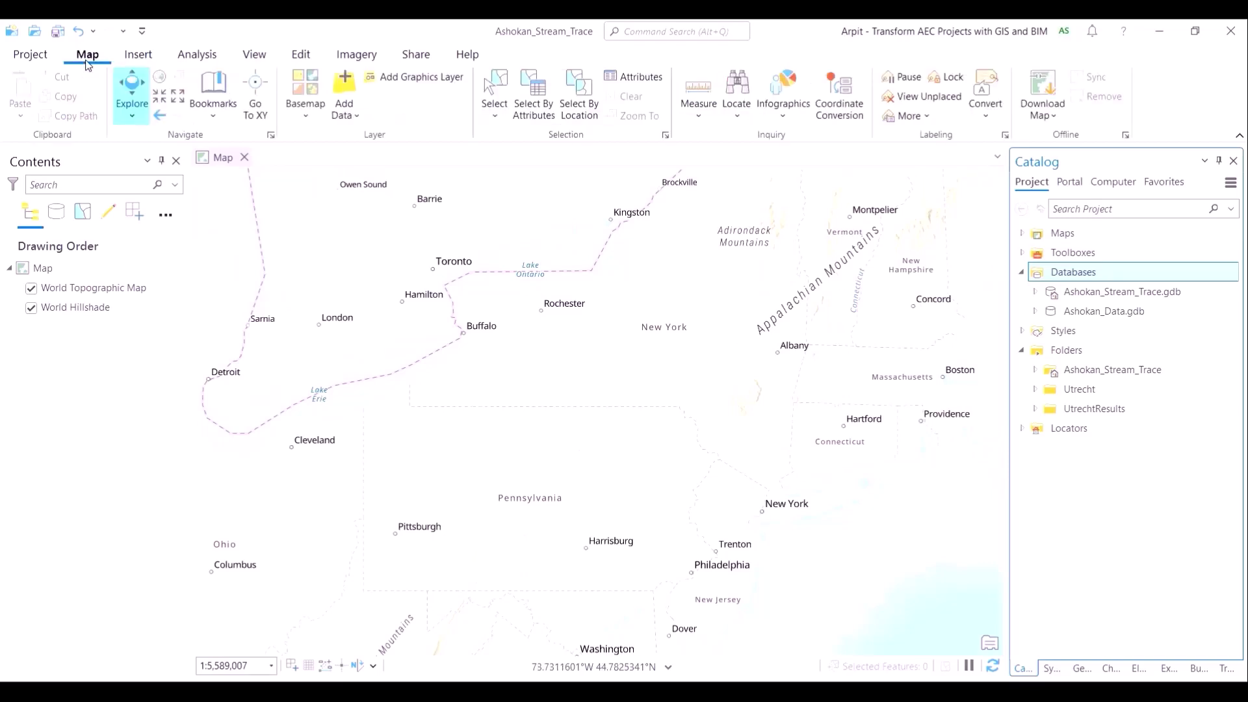
left_click(737, 92)
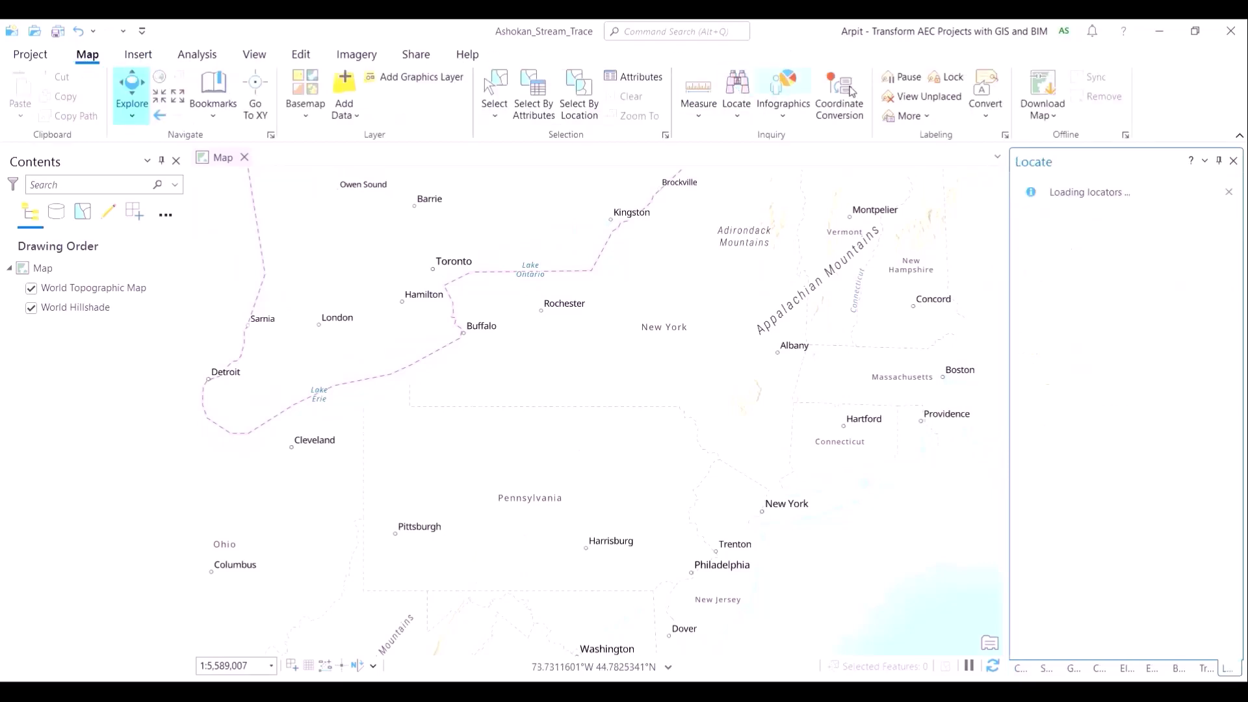
type("ashokan")
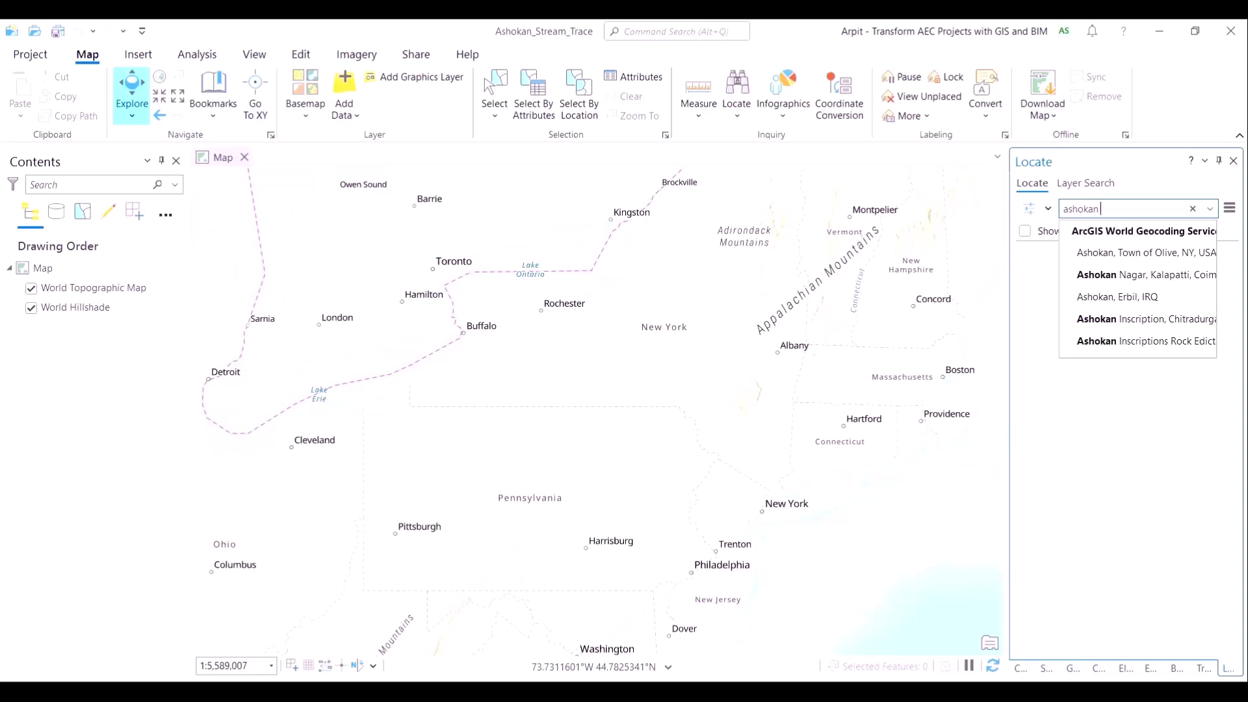
type("r")
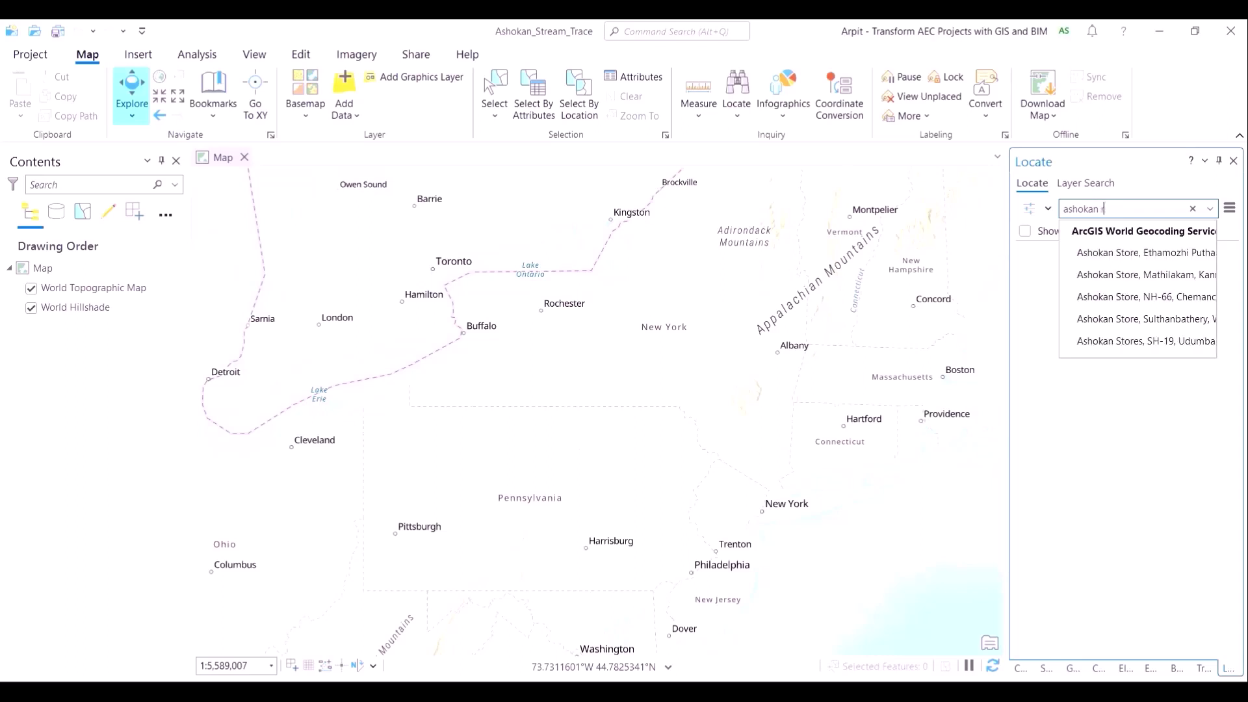
type("eser")
left_click(1177, 294)
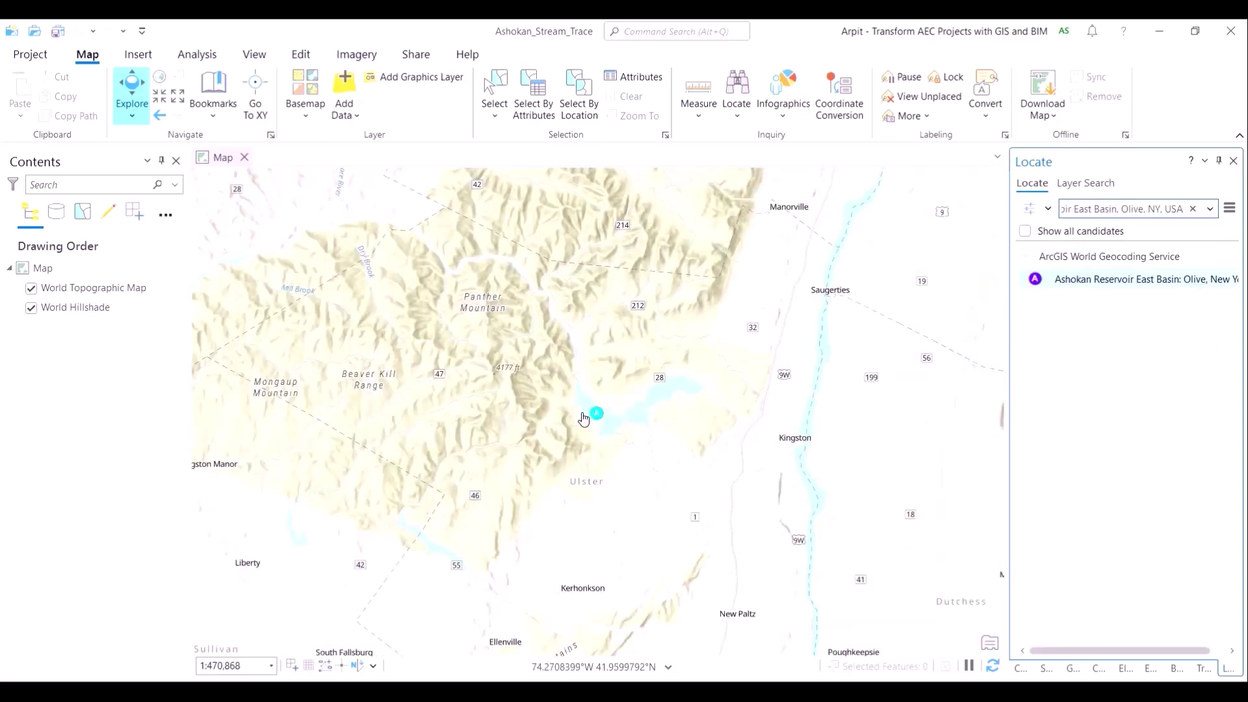
Examine the Ashokan Reservoir on the basemap, both its position within New York State and its shape close up.
scroll(649, 416, "up", 3)
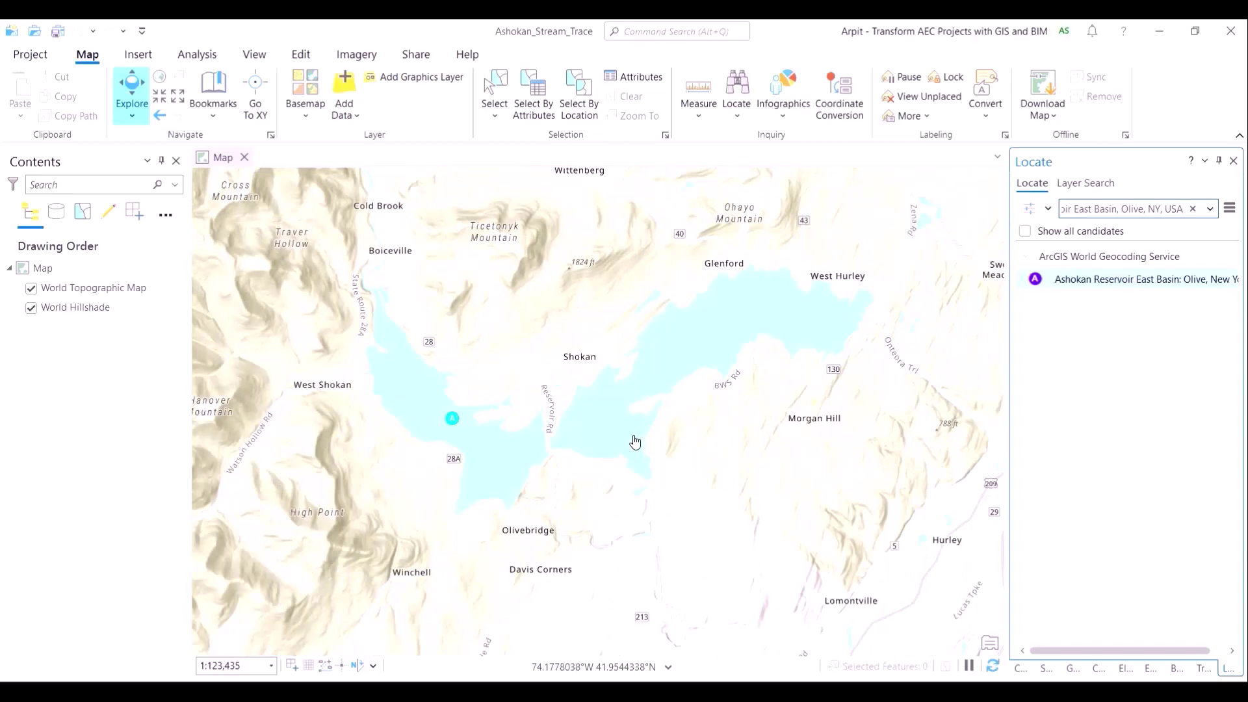
scroll(627, 427, "down", 3)
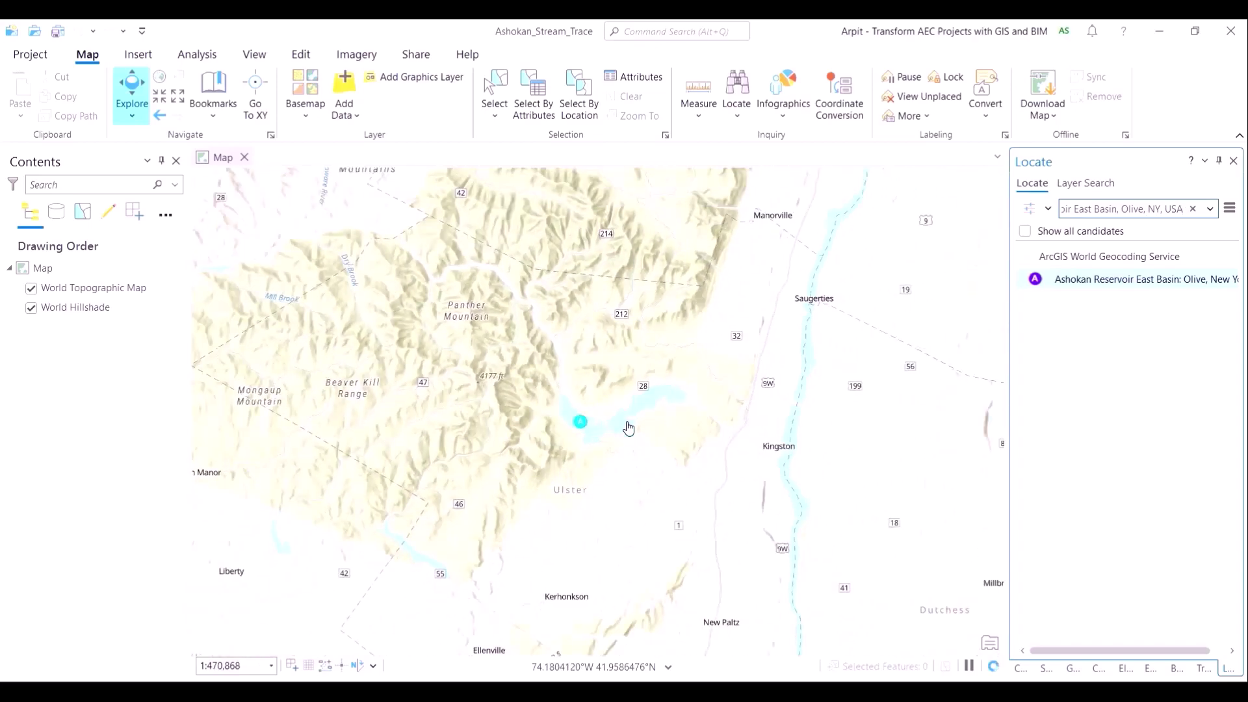
scroll(628, 427, "down", 1)
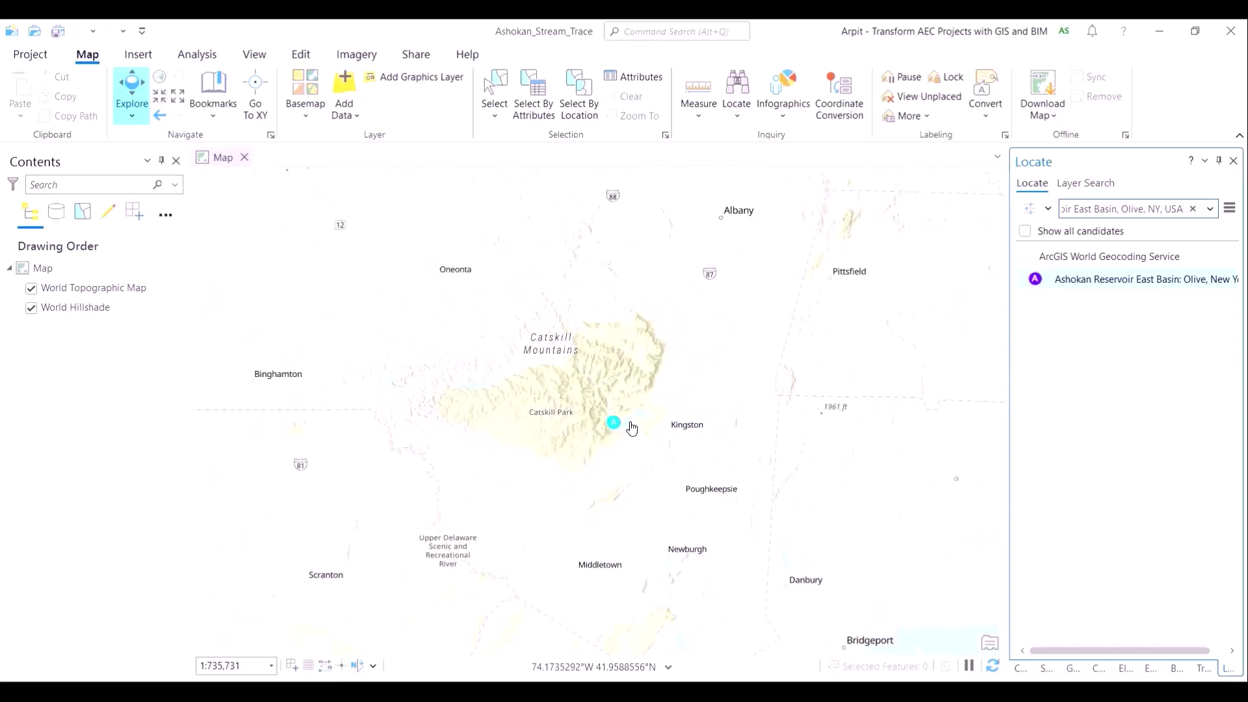
scroll(631, 428, "down", 5)
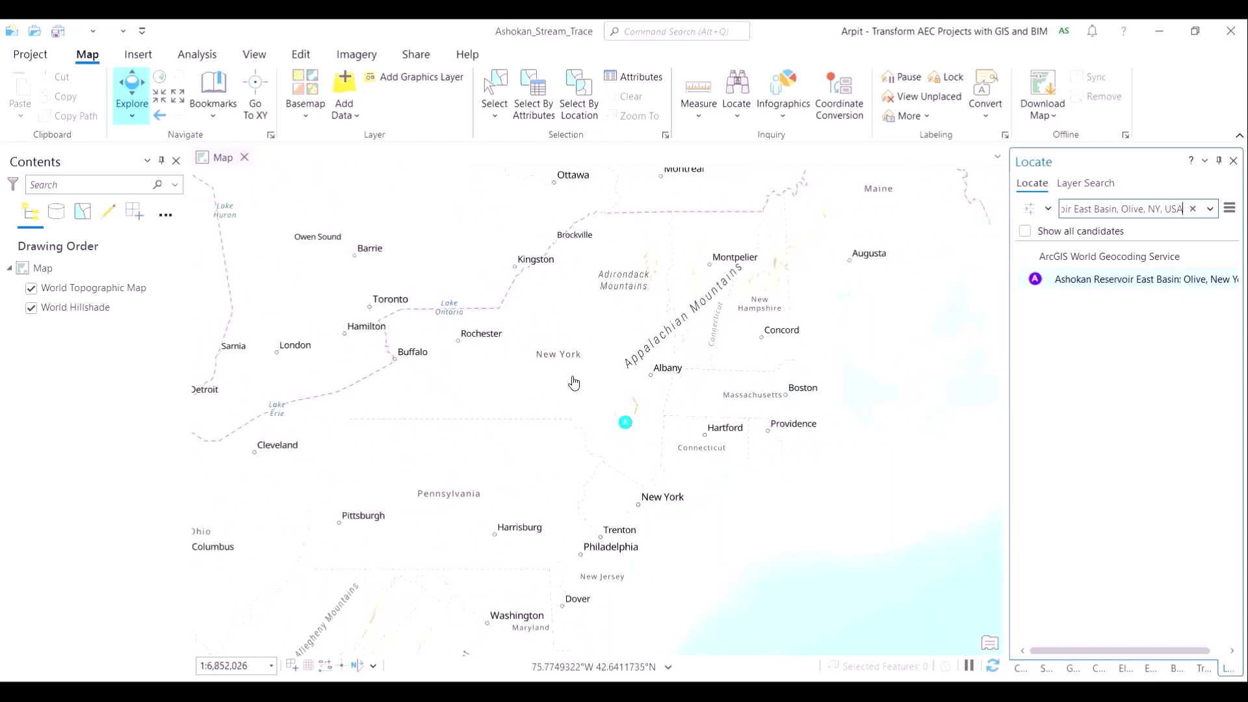
scroll(634, 444, "up", 4)
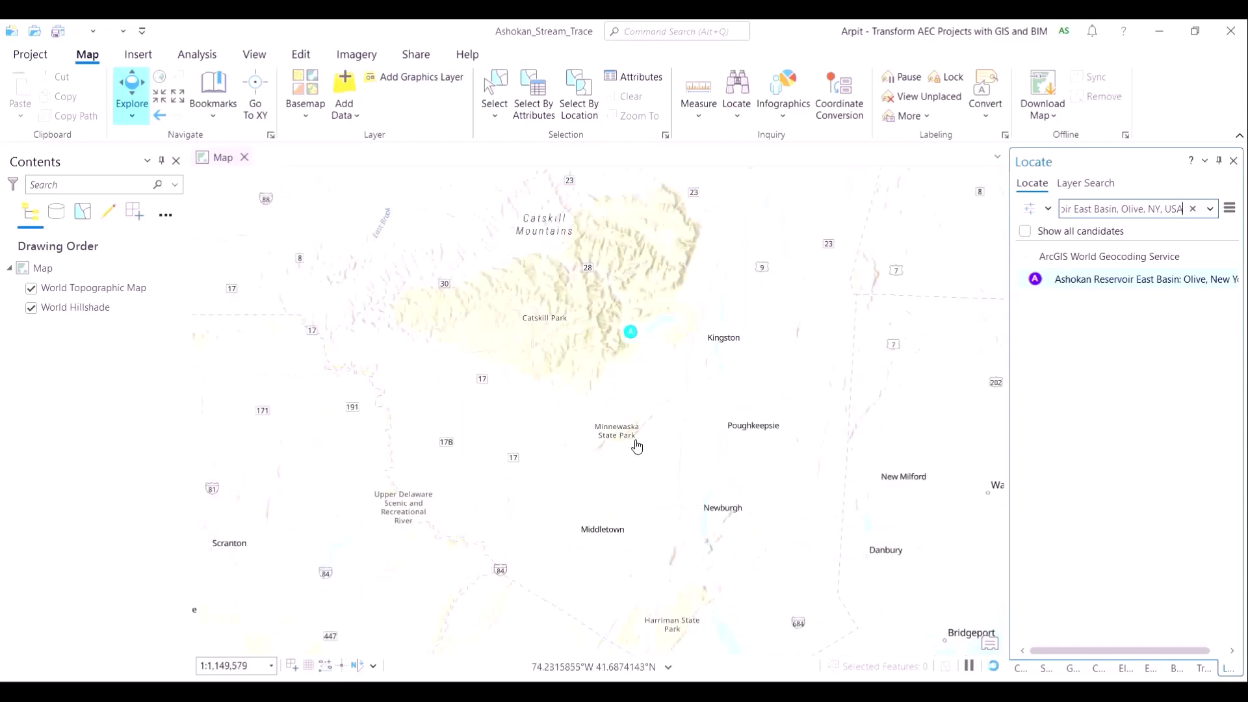
left_click_drag(674, 365, 660, 401)
scroll(660, 401, "up", 2)
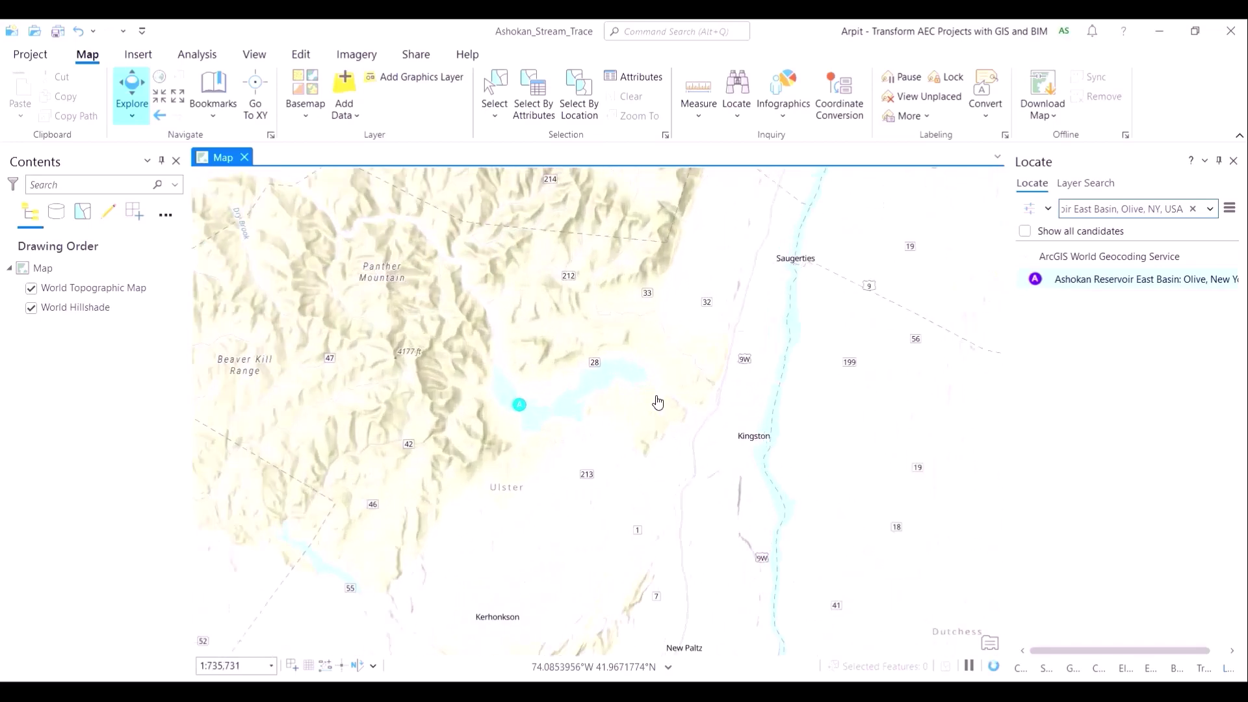
scroll(599, 404, "up", 5)
left_click_drag(583, 440, 806, 423)
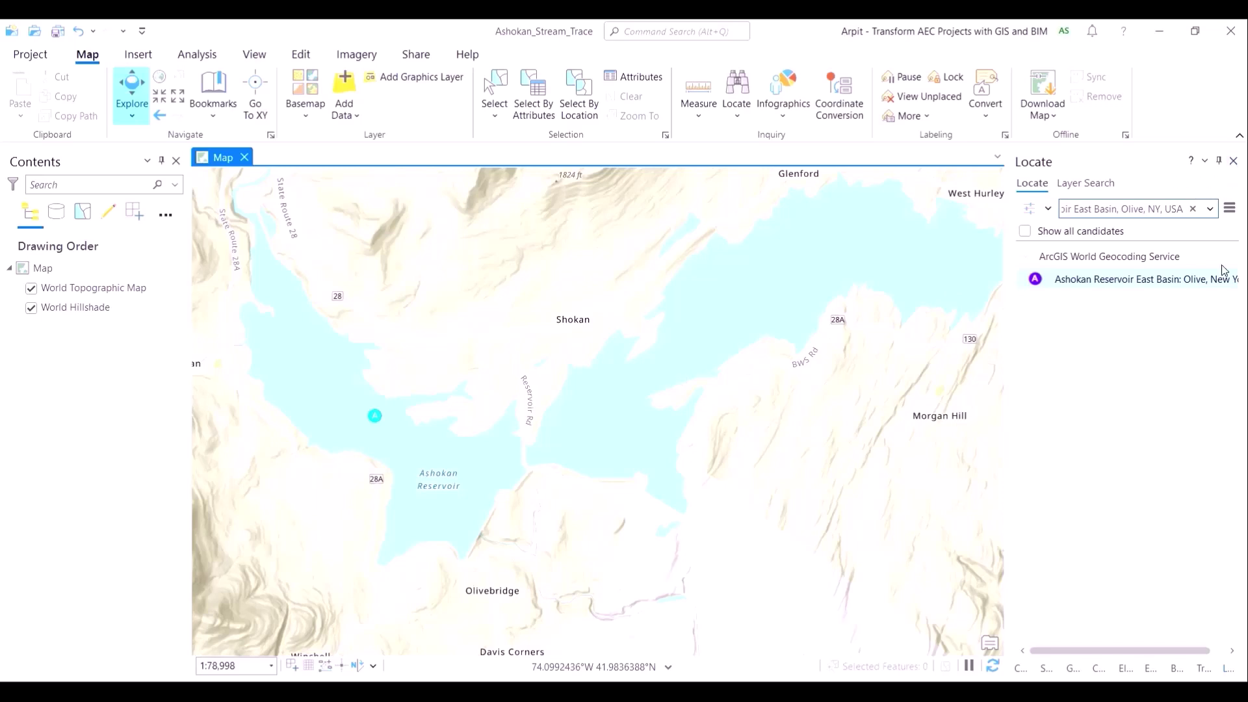
left_click(1045, 669)
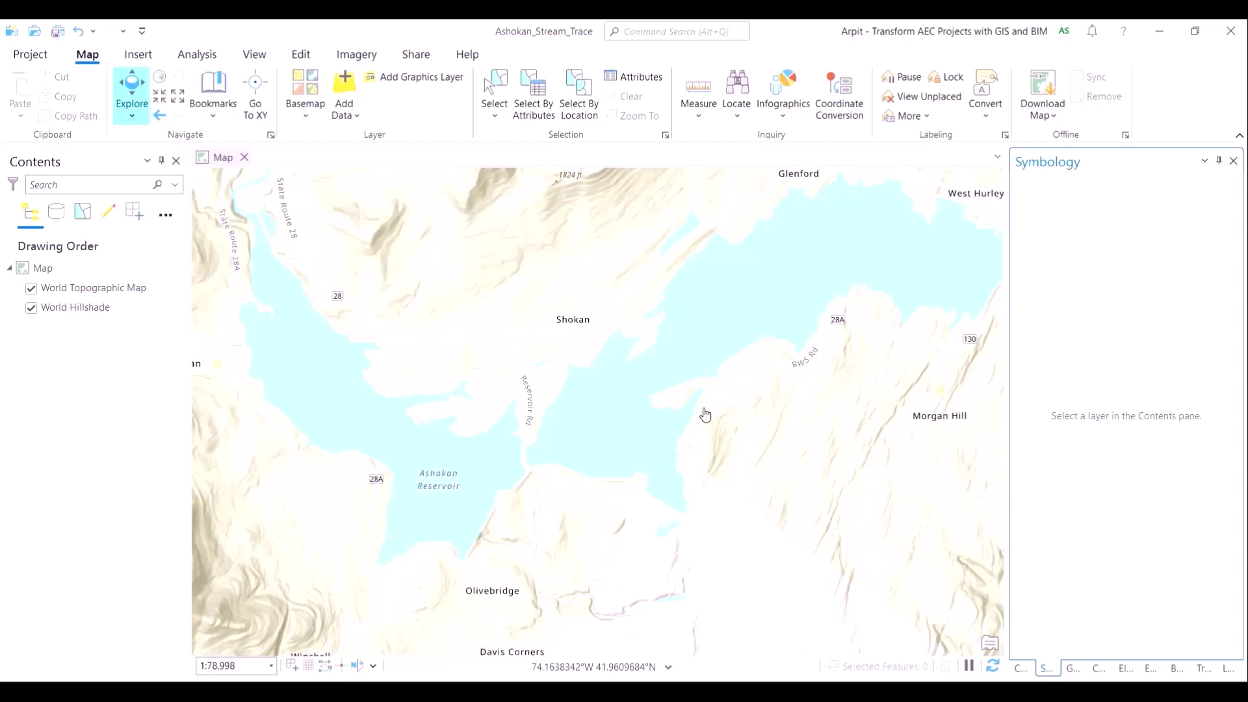
scroll(705, 413, "down", 1)
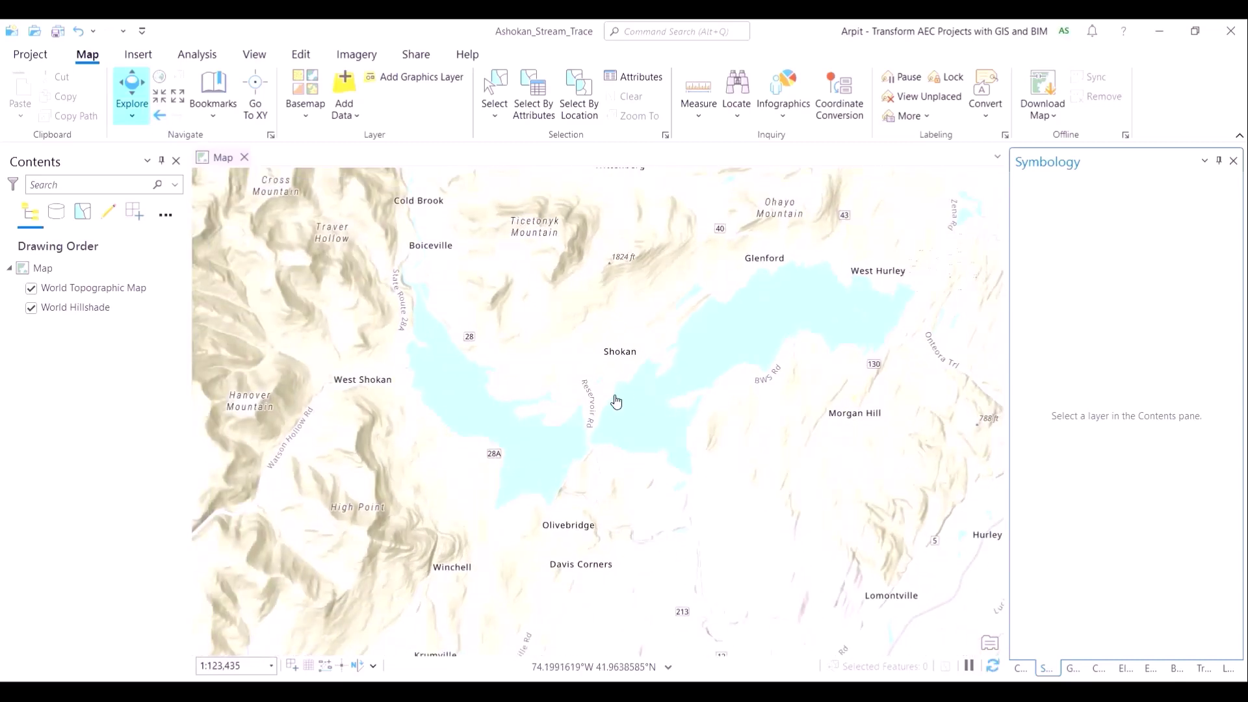
Add the Ashokan_Streams feature class from Ashokan_Data.gdb to the current map.
left_click(1025, 670)
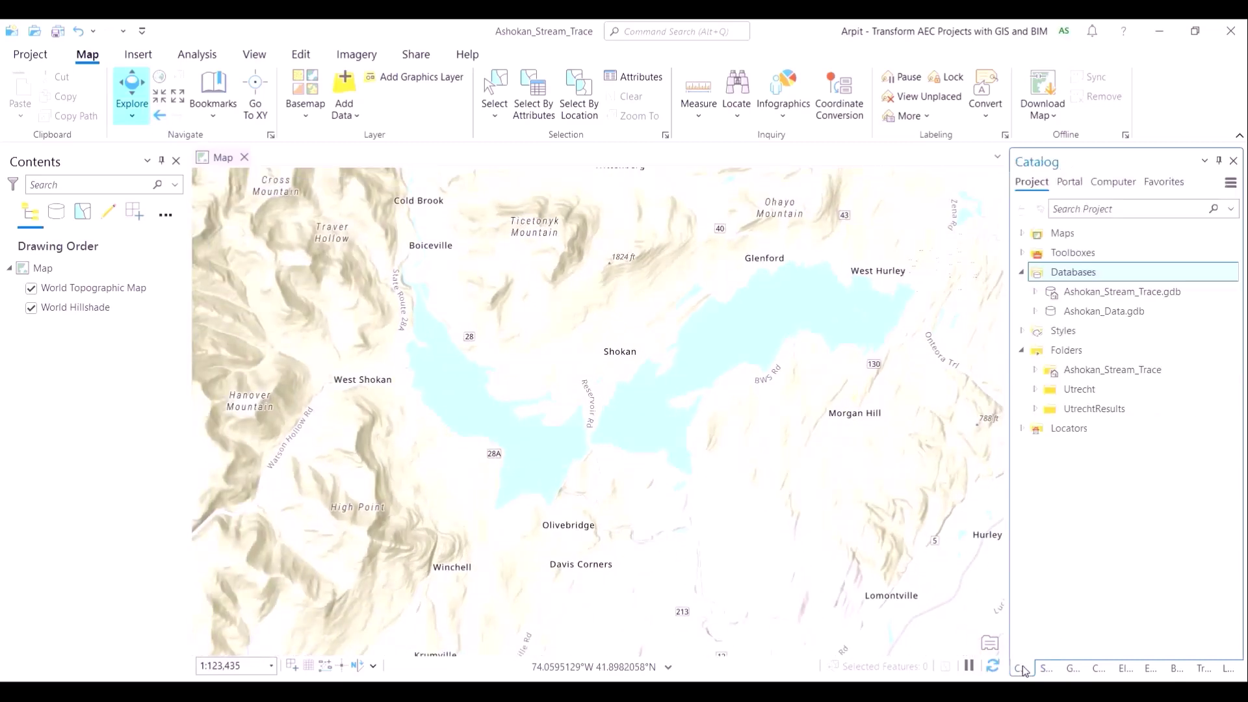
left_click(1035, 311)
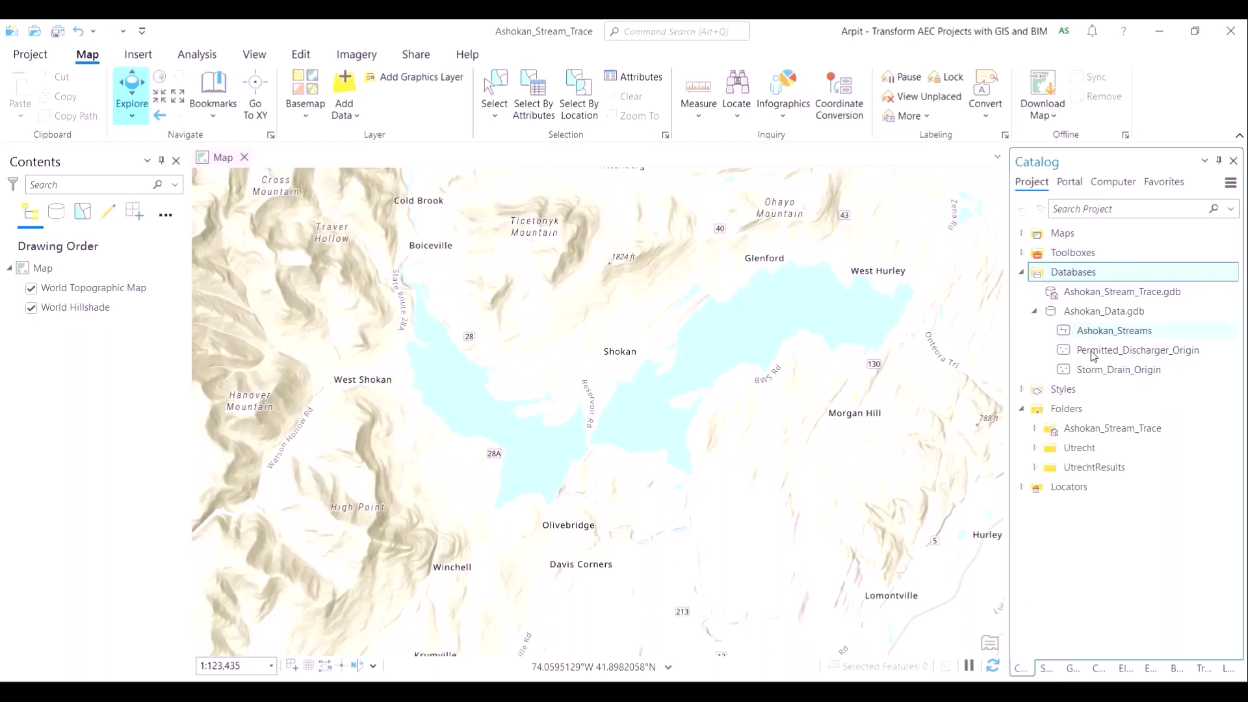
mouse_move(1091, 335)
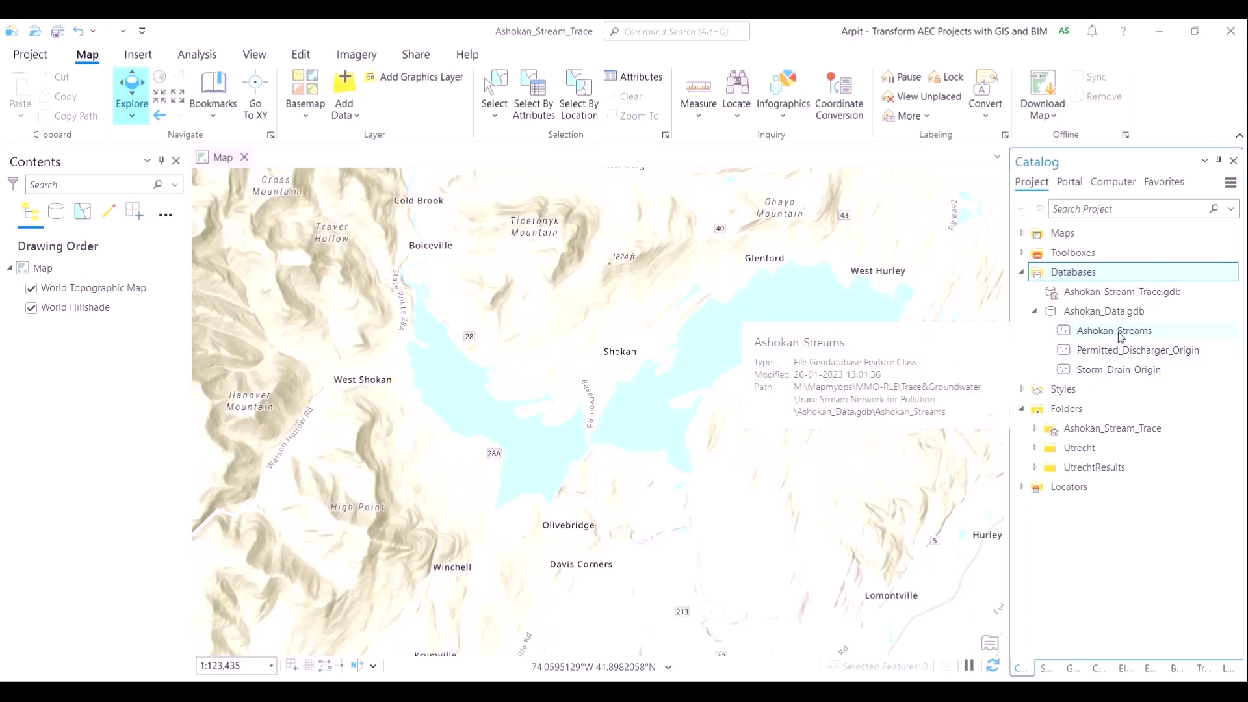
mouse_move(1103, 372)
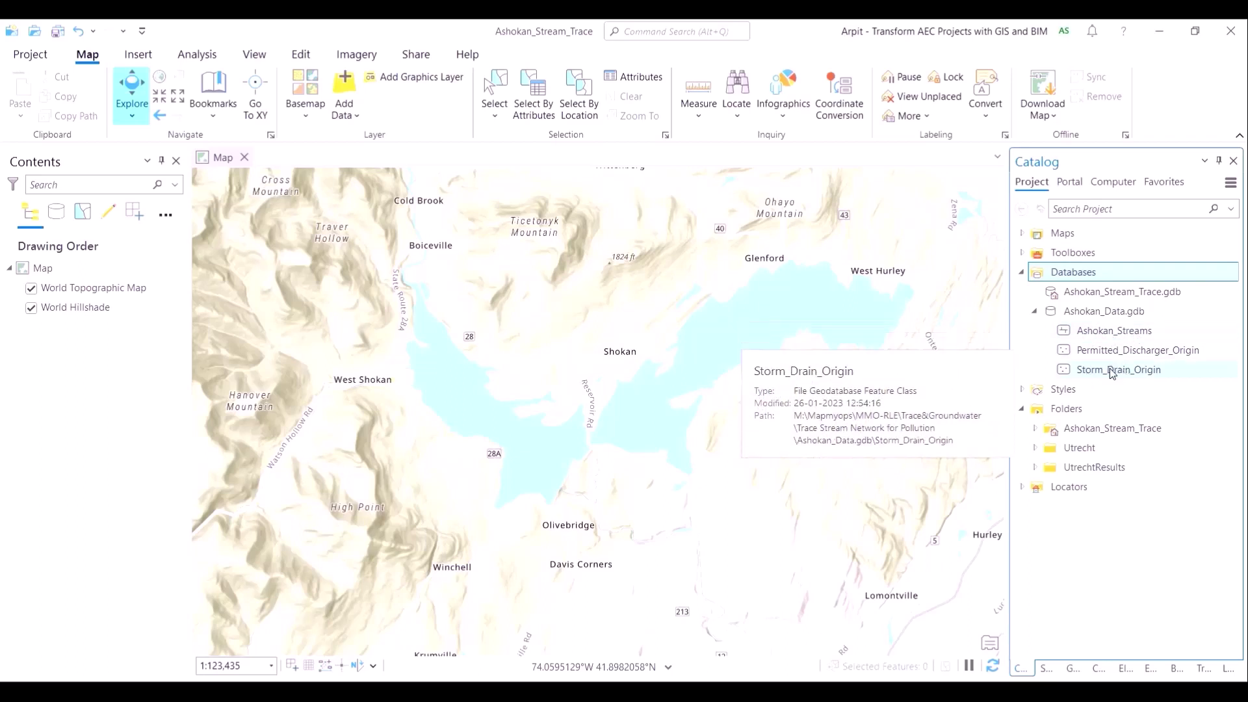
right_click(1092, 338)
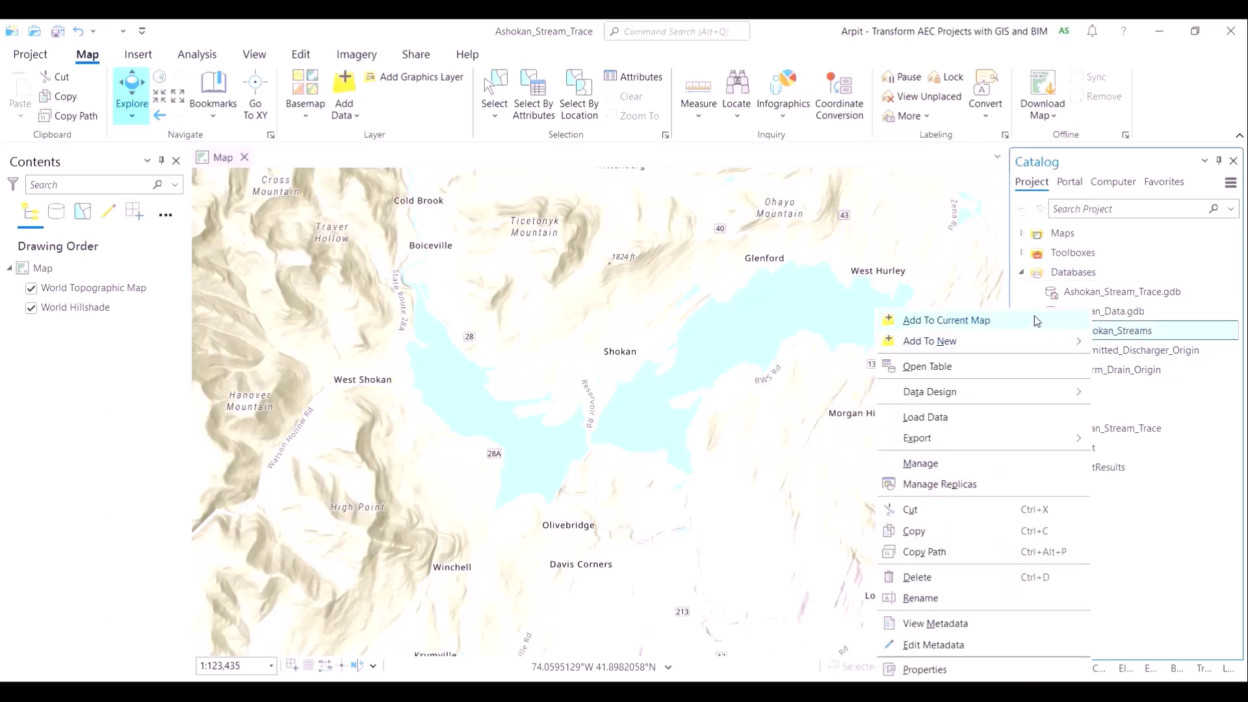
left_click(1036, 318)
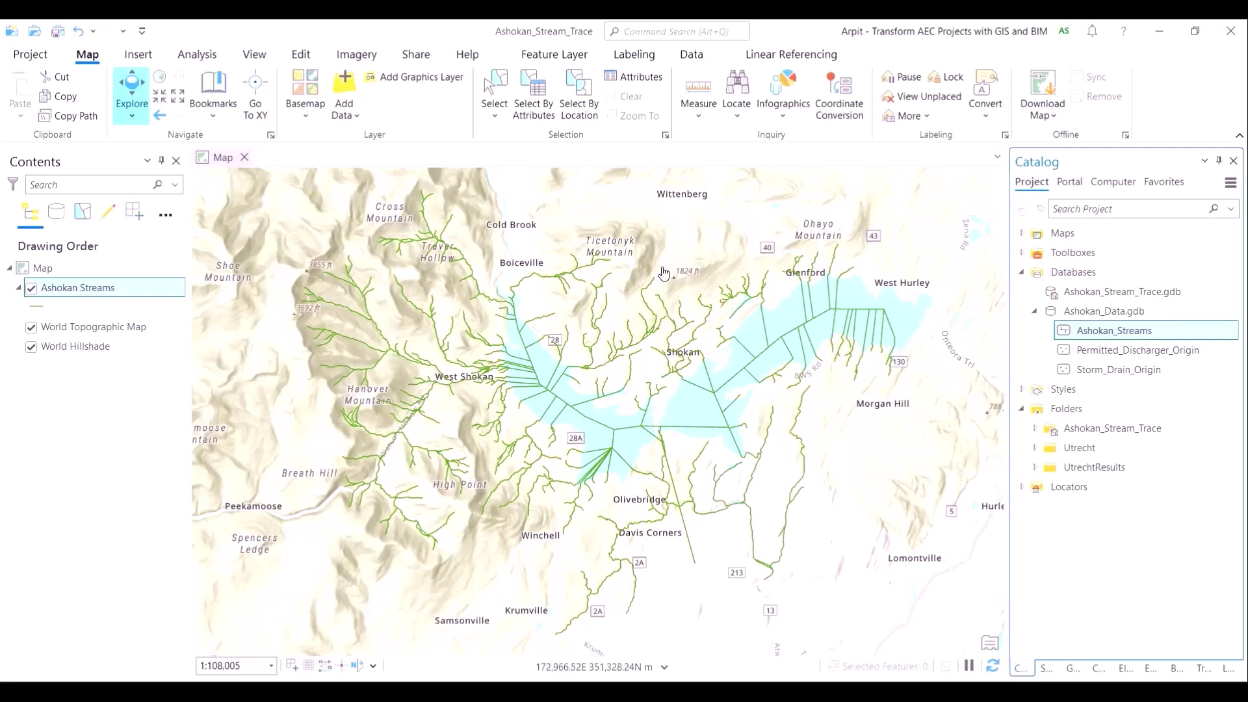
Try the Terrain with Labels basemap under the streams, and undo back to the topographic basemap.
left_click(319, 118)
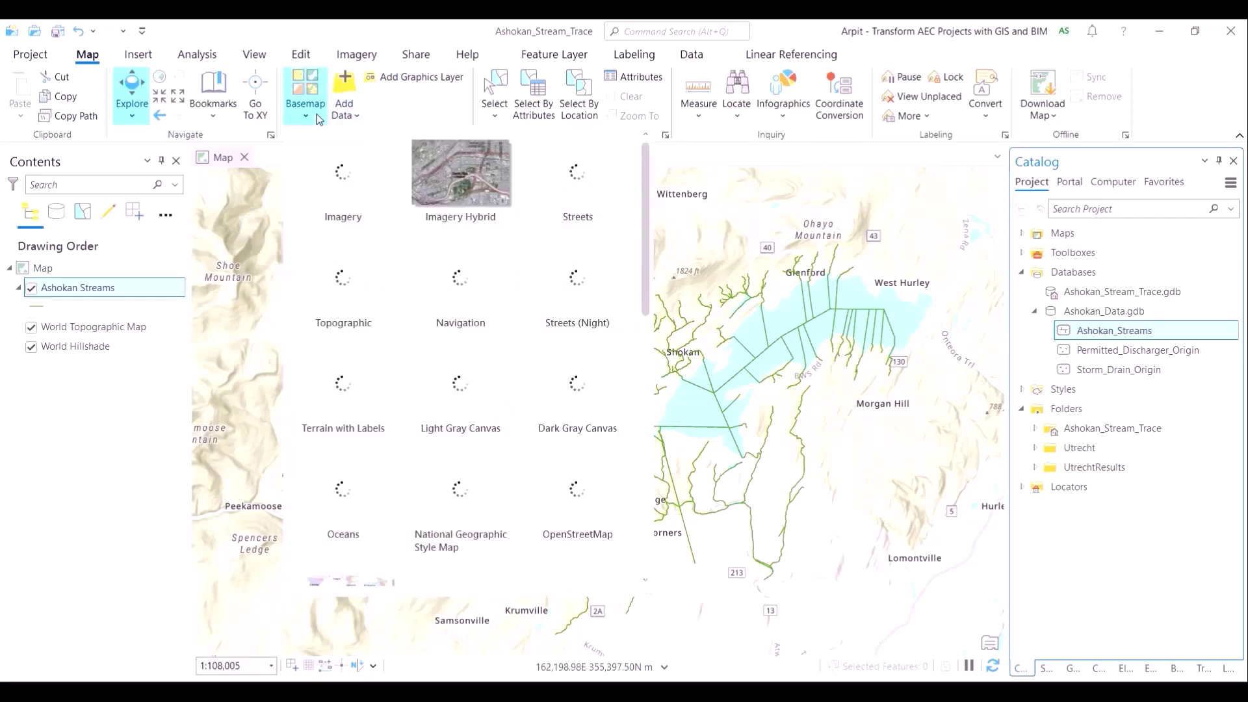
left_click(322, 369)
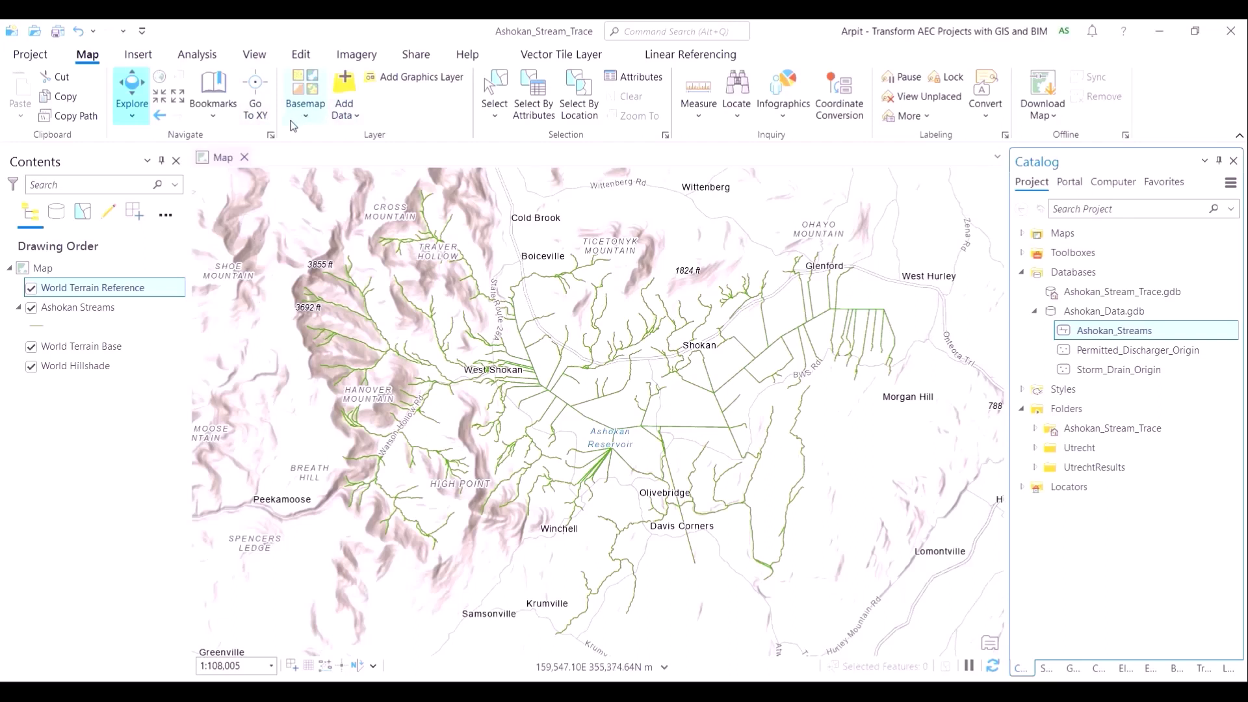
key("ctrl+z")
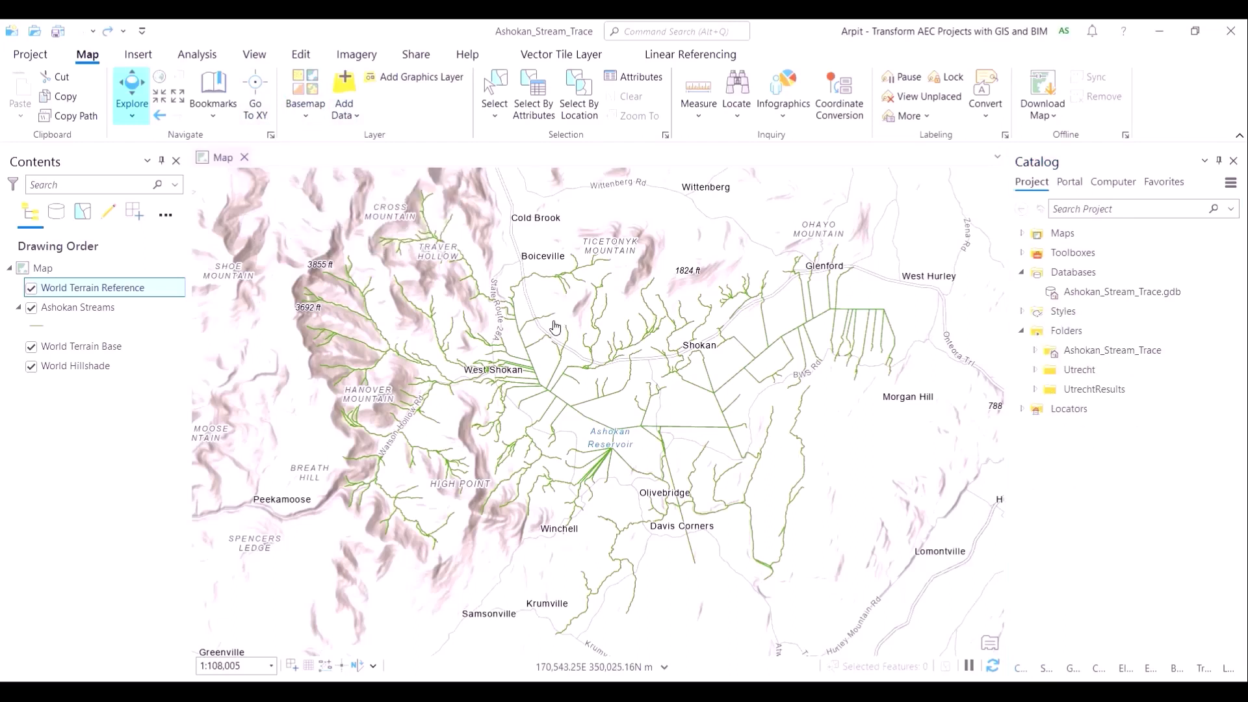
left_click_drag(423, 367, 411, 382)
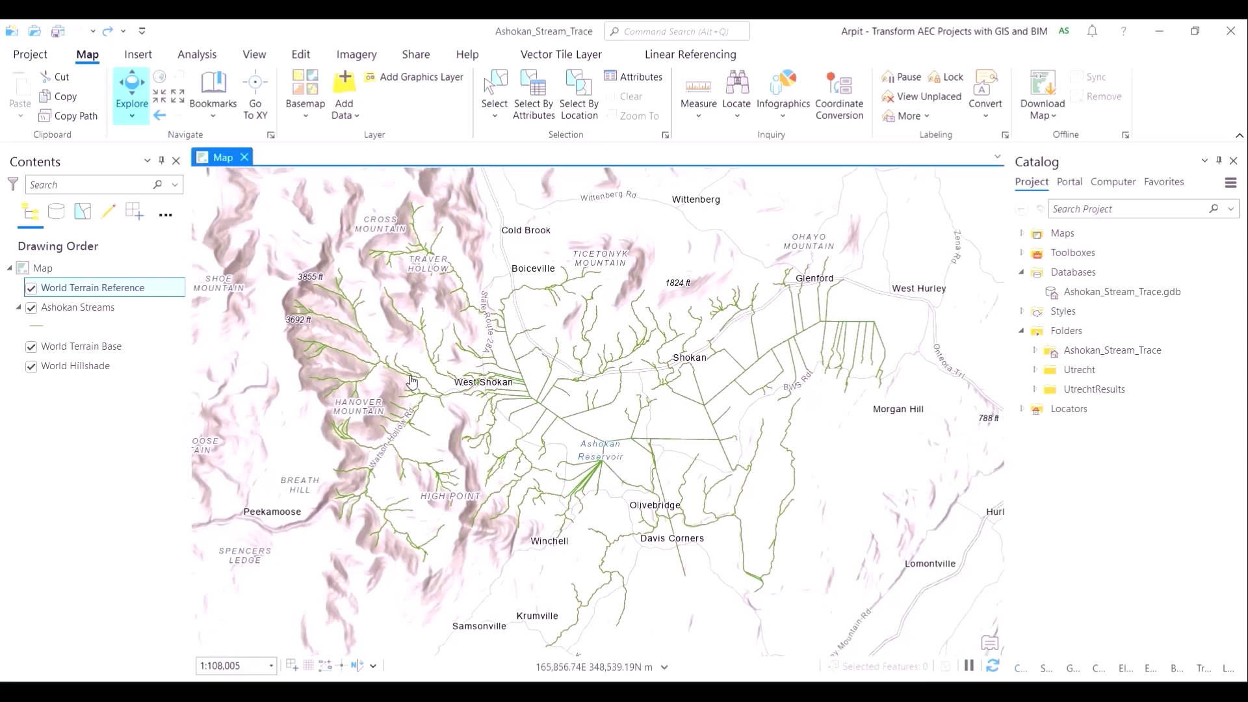
key("ctrl+z")
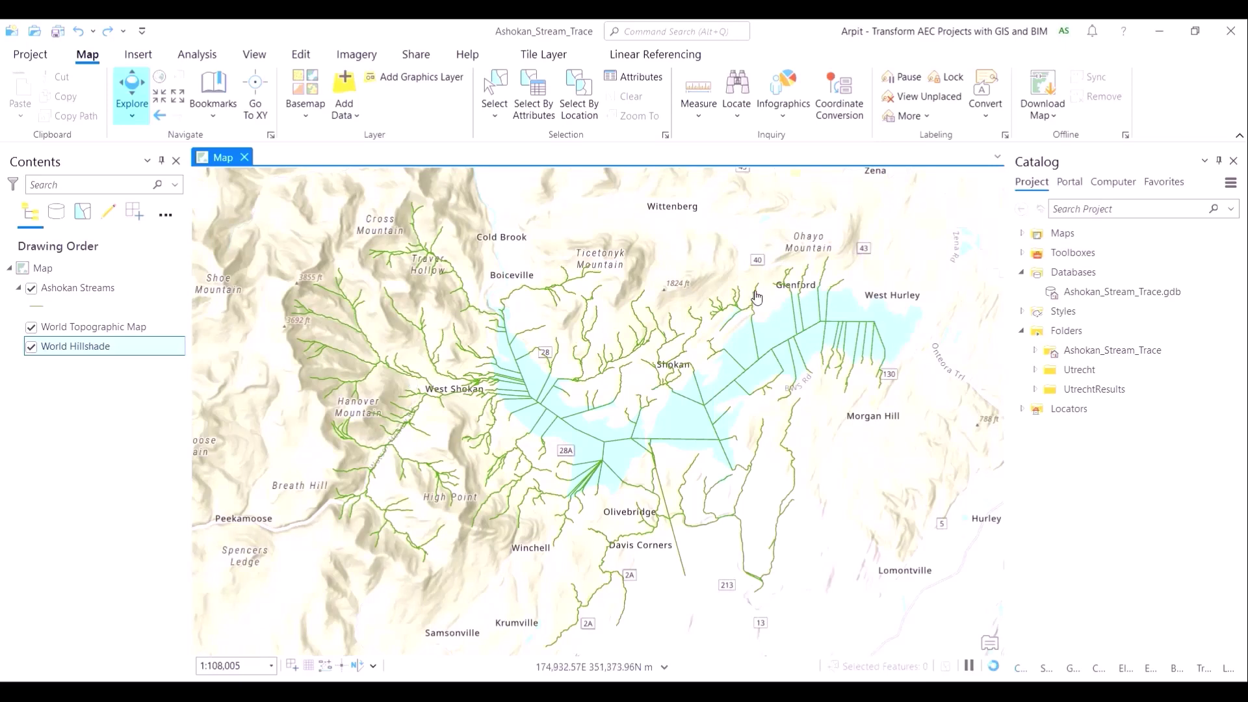
Change the line color of the Ashokan Streams layer to magenta and apply it.
left_click(41, 306)
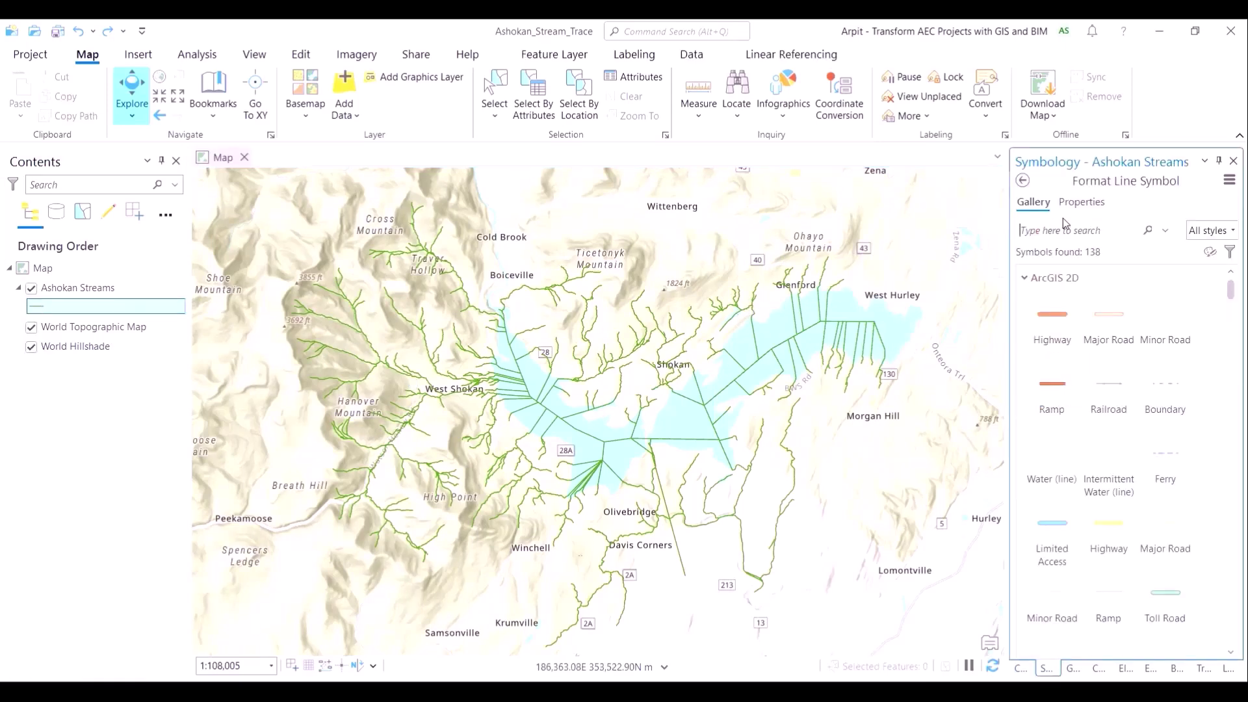
left_click(1080, 203)
left_click(1227, 284)
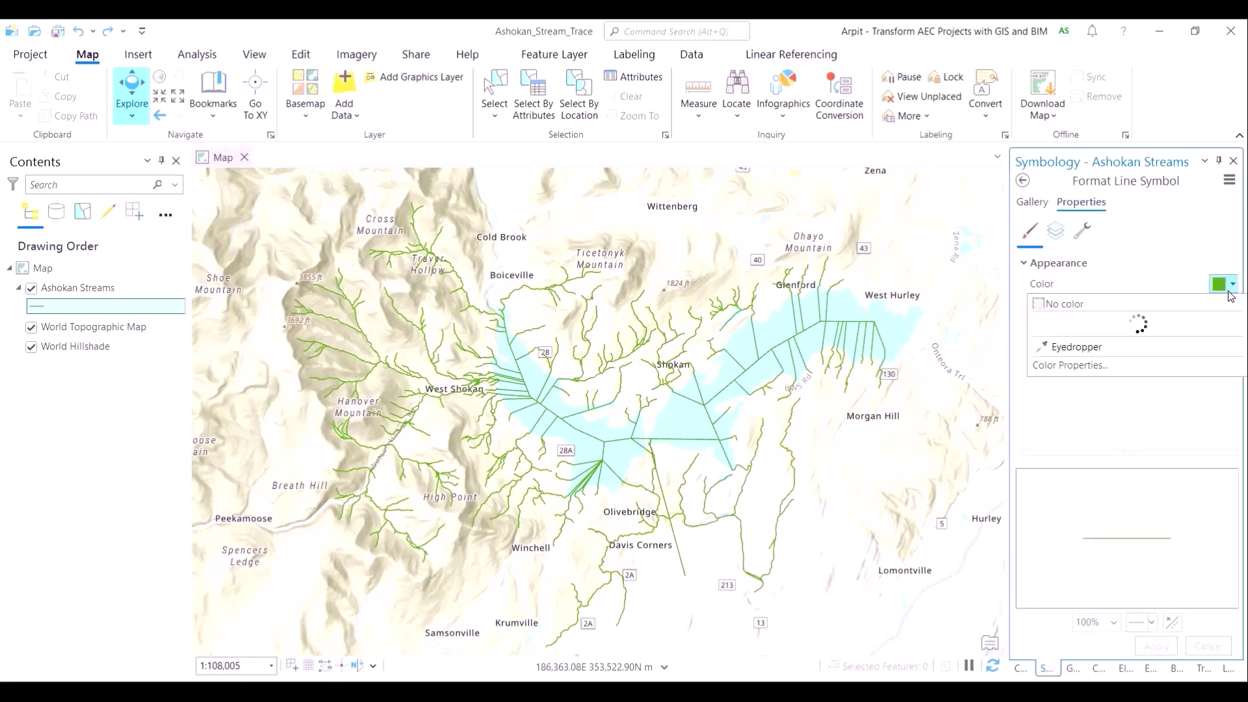
left_click(1211, 389)
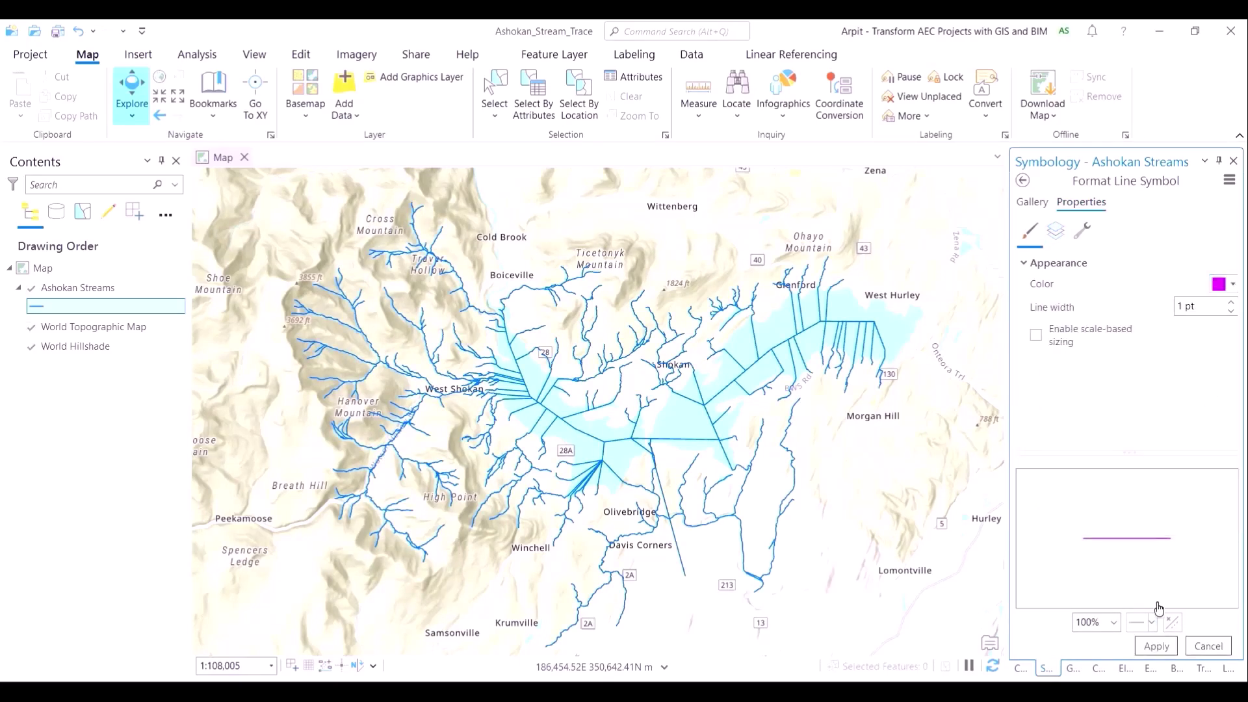
left_click(1155, 646)
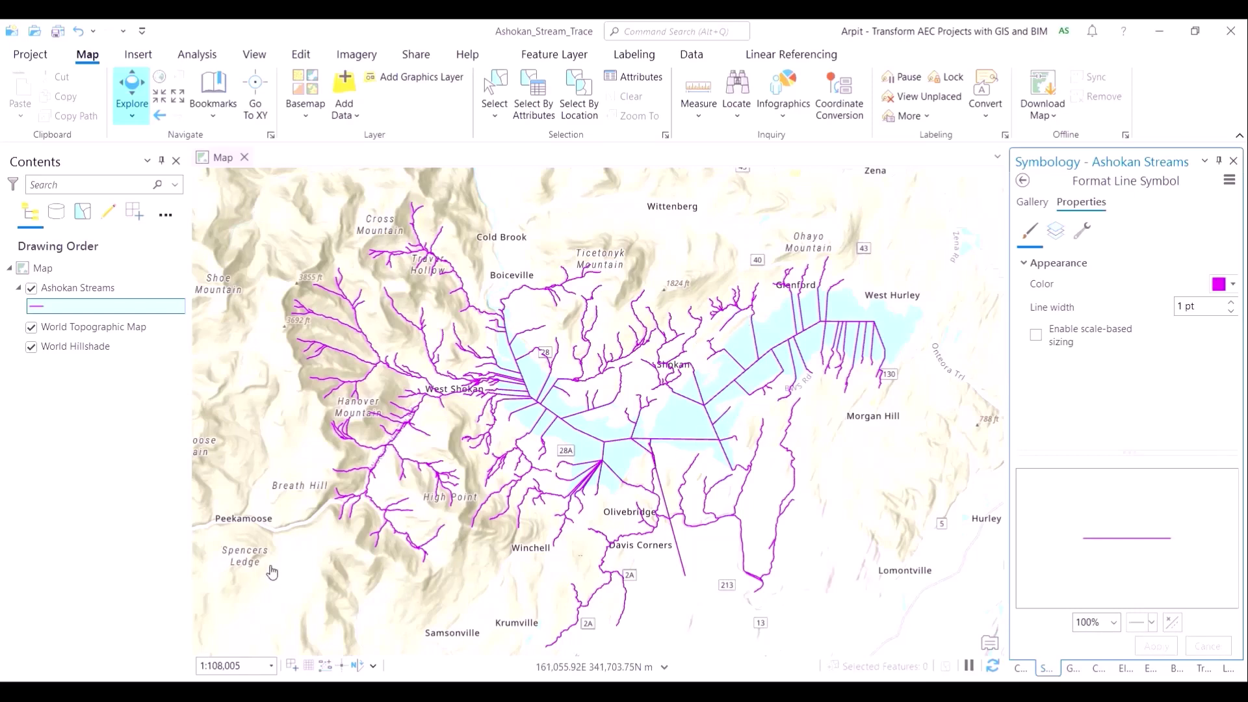
Examine the statistics of the Length (KM) field in the Ashokan Streams attribute table, including the sum, and close the chart.
left_click(78, 291)
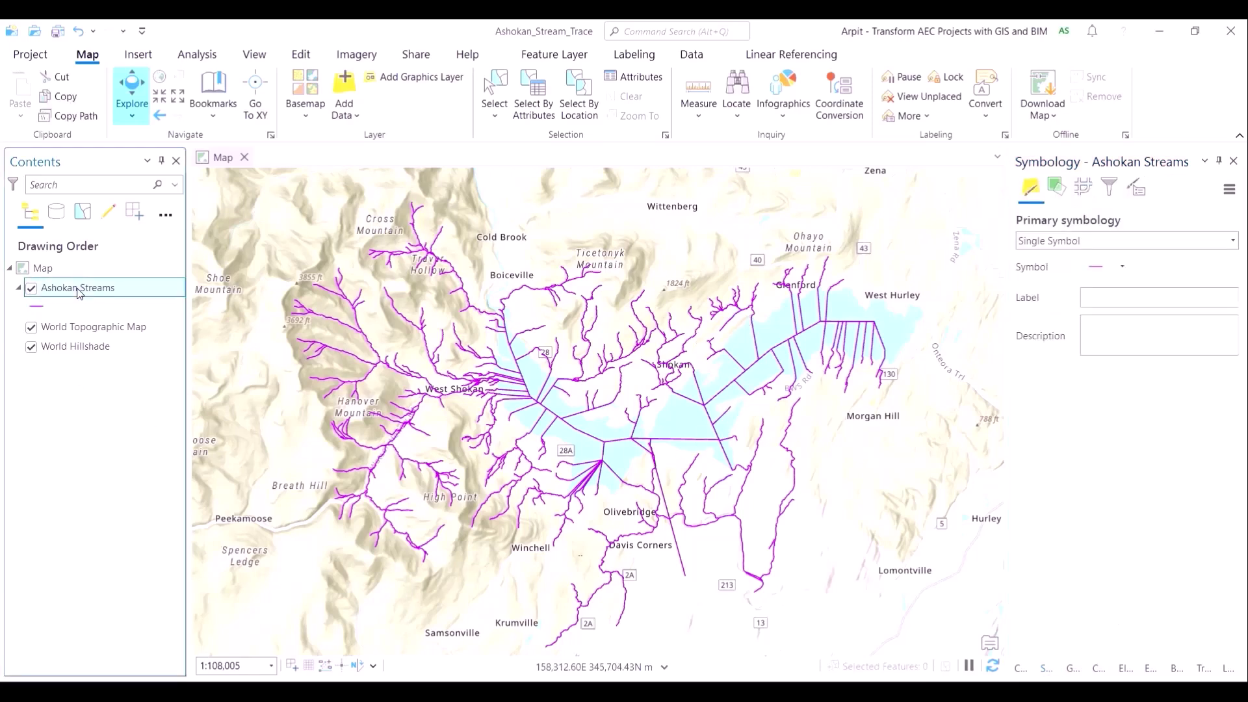
key("ctrl+t")
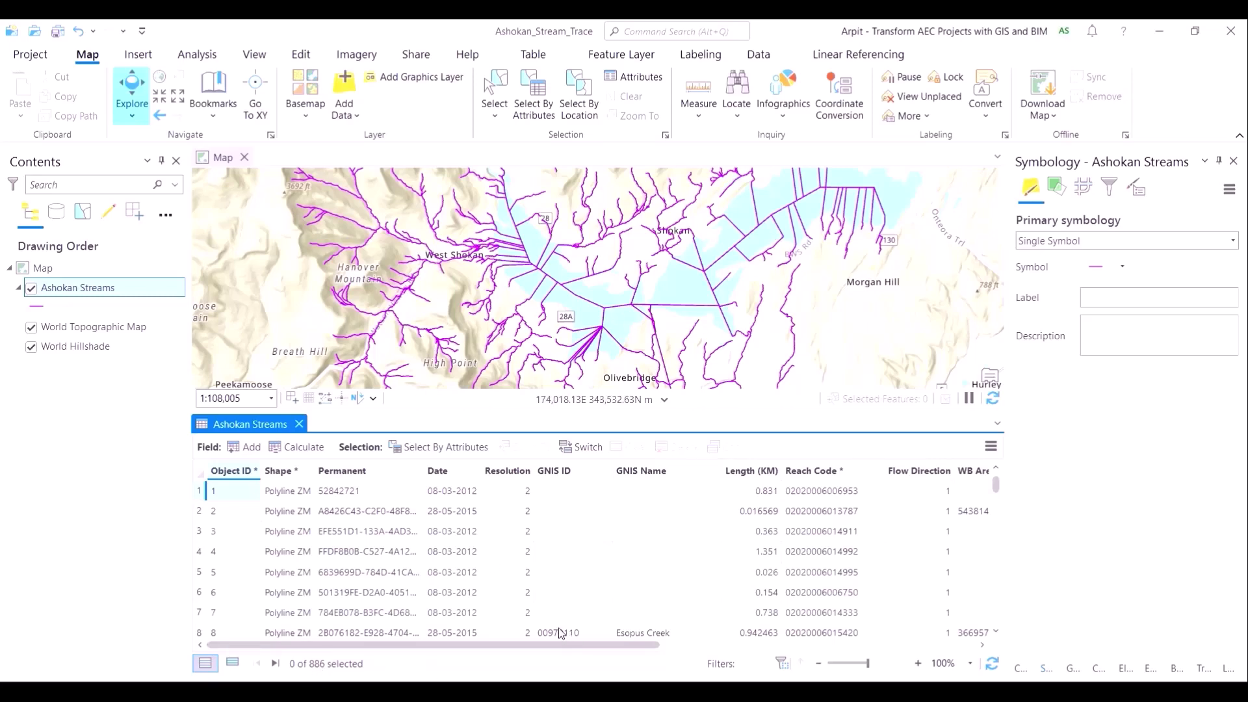
left_click_drag(561, 644, 640, 648)
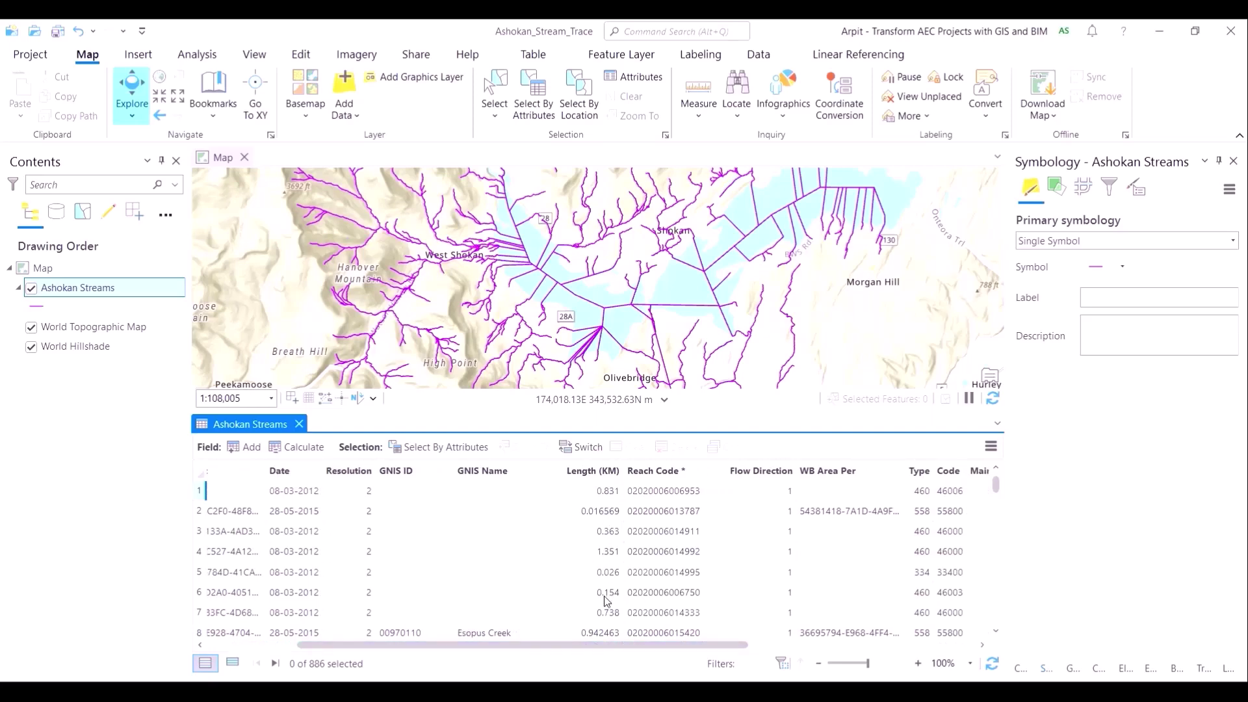
right_click(588, 473)
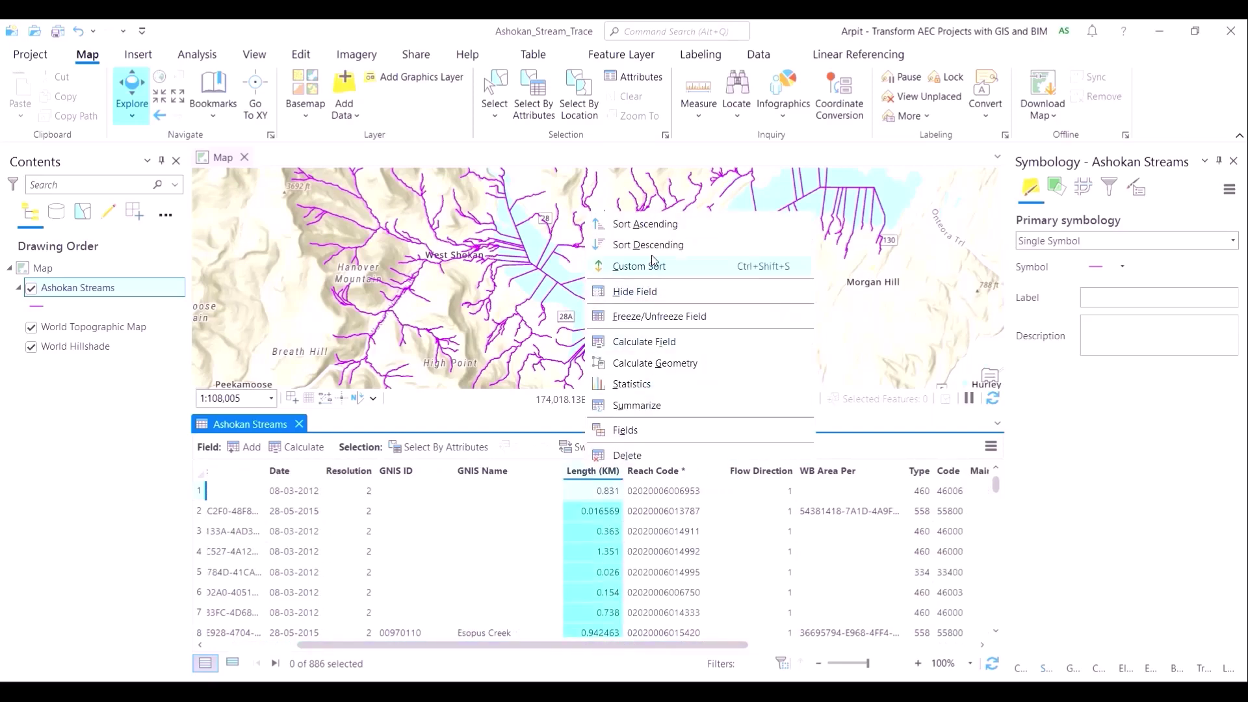
left_click(663, 385)
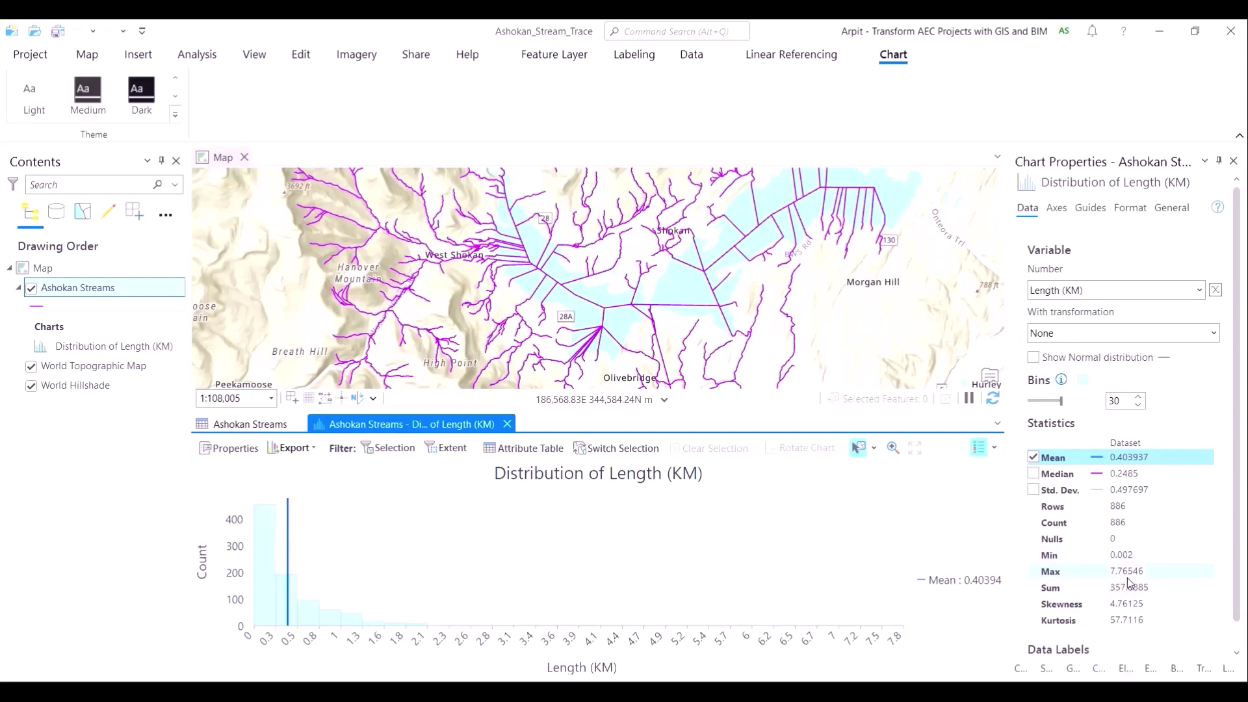
left_click(1134, 458)
scroll(1114, 602, "down", 1)
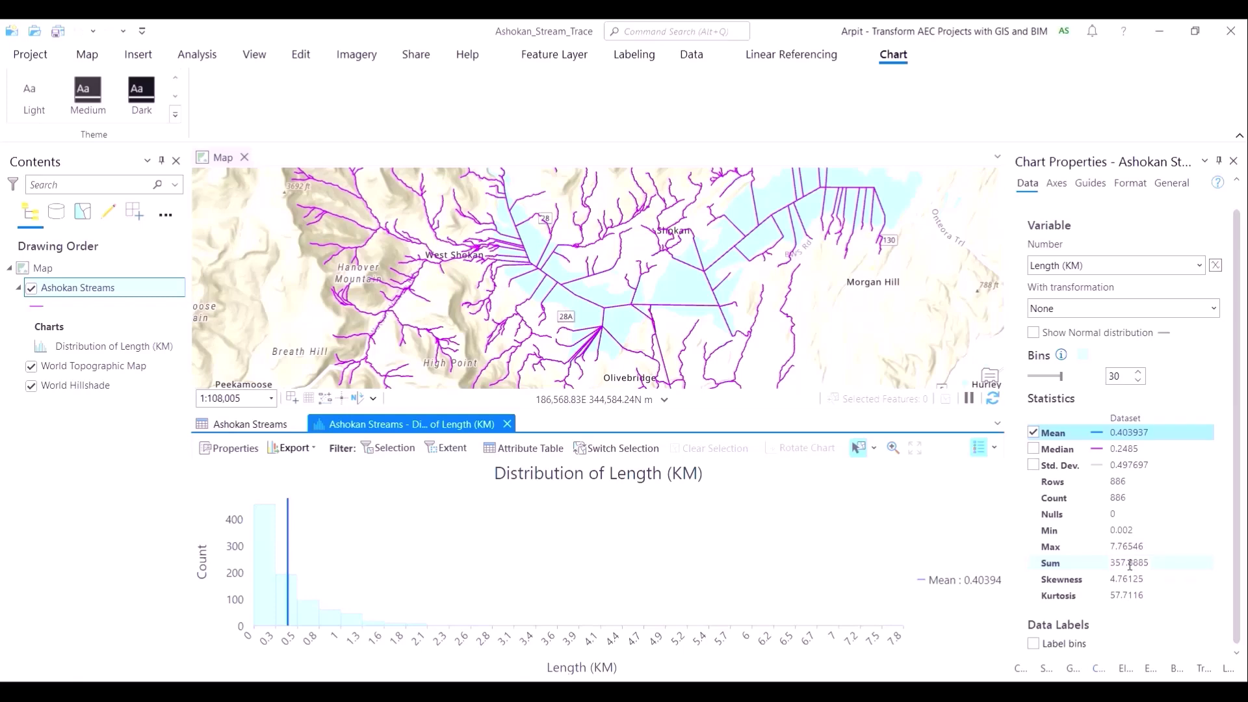
left_click(508, 425)
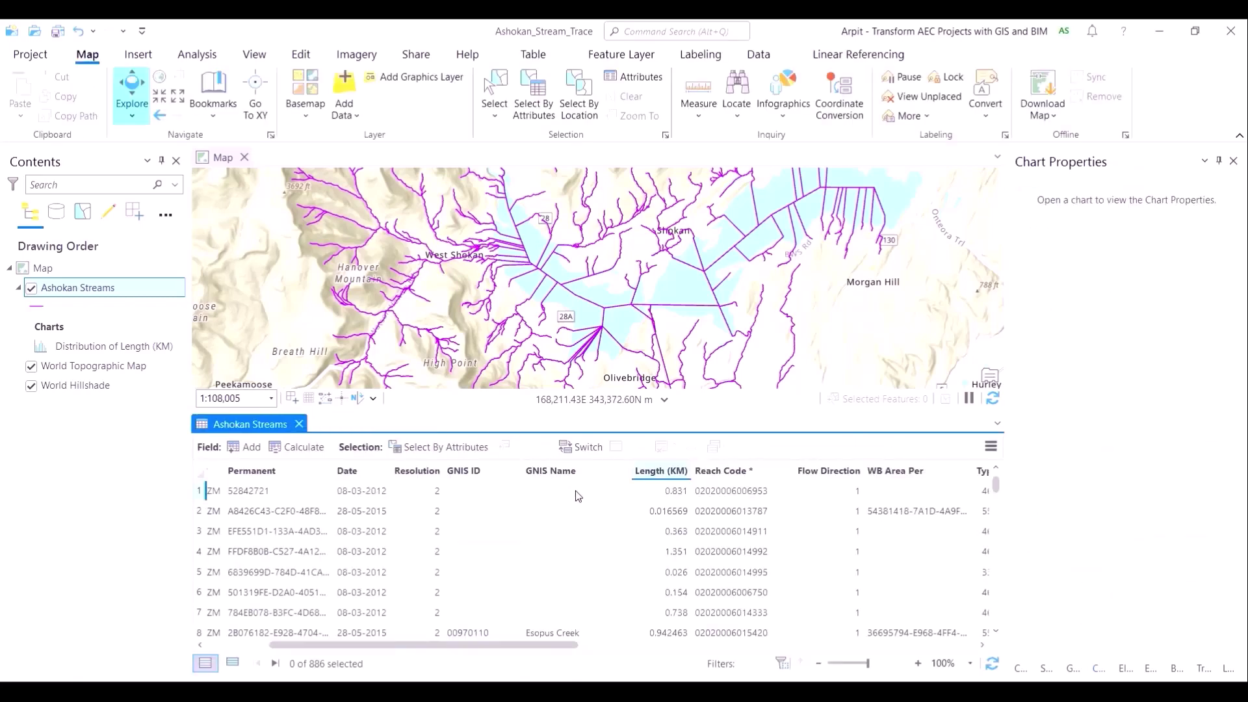
Sort the Ashokan Streams table by Flow Direction in descending order, review its values down to the last record, and close the table.
left_click_drag(576, 645, 669, 635)
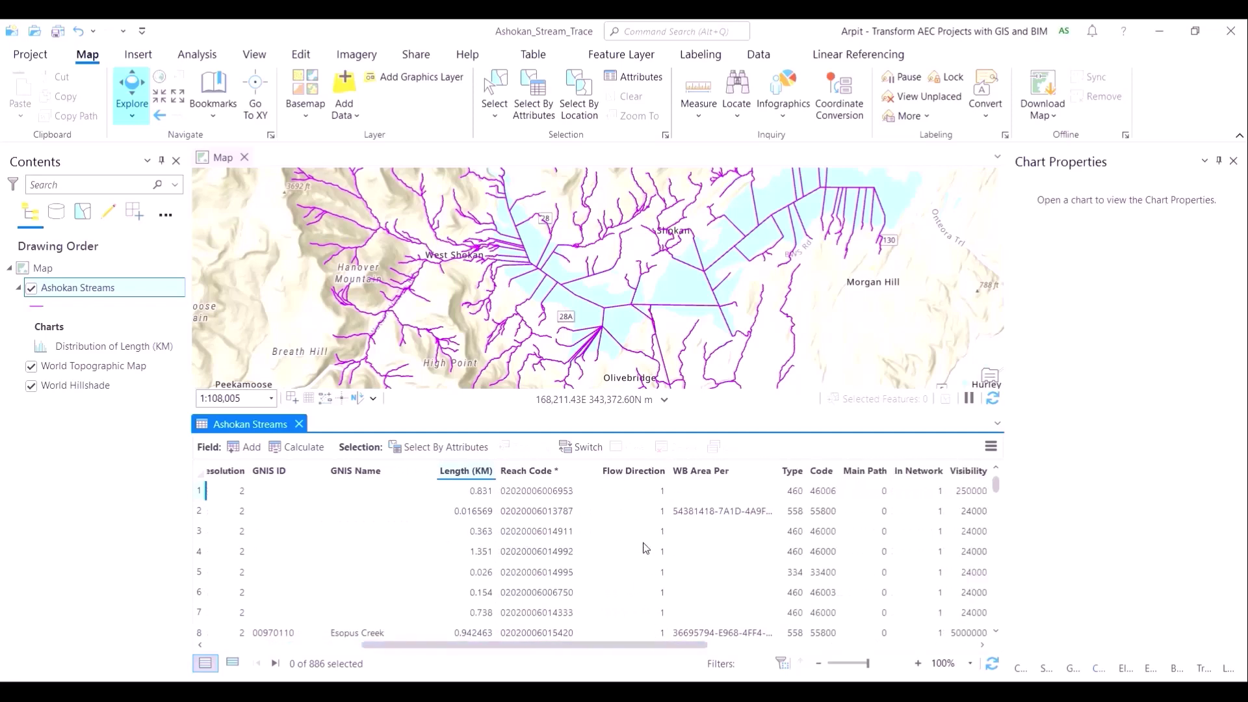
right_click(646, 478)
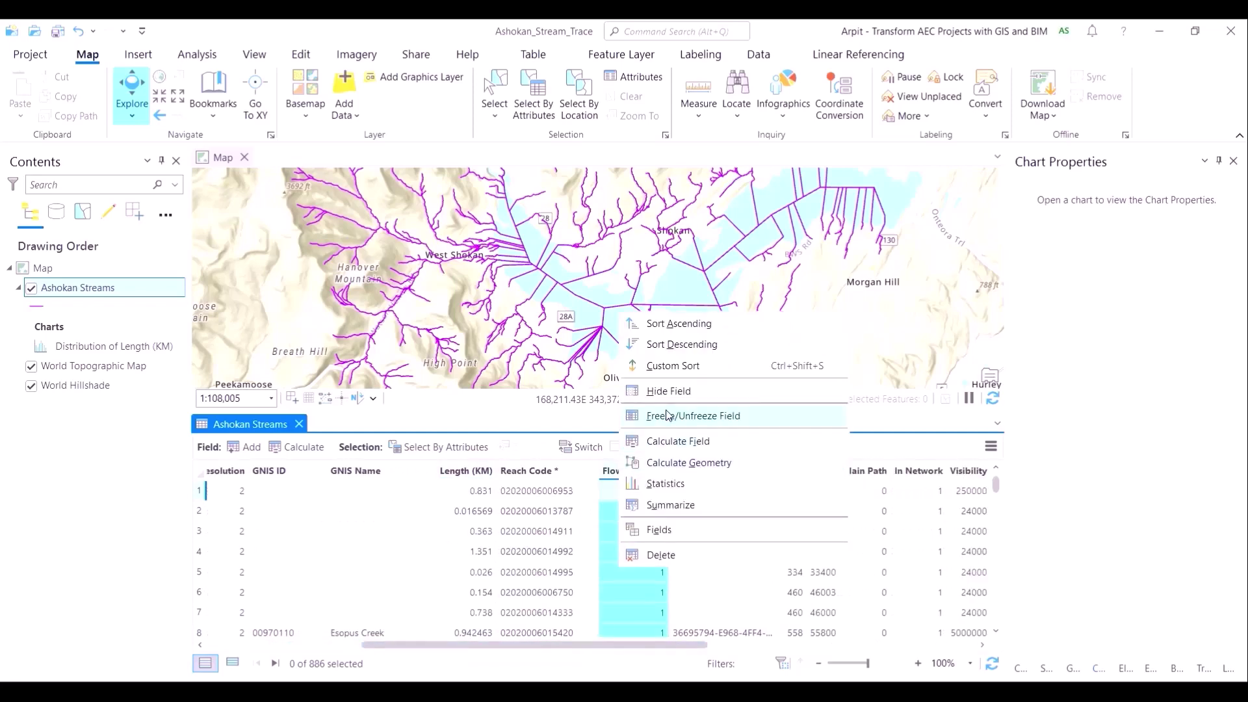
left_click(677, 354)
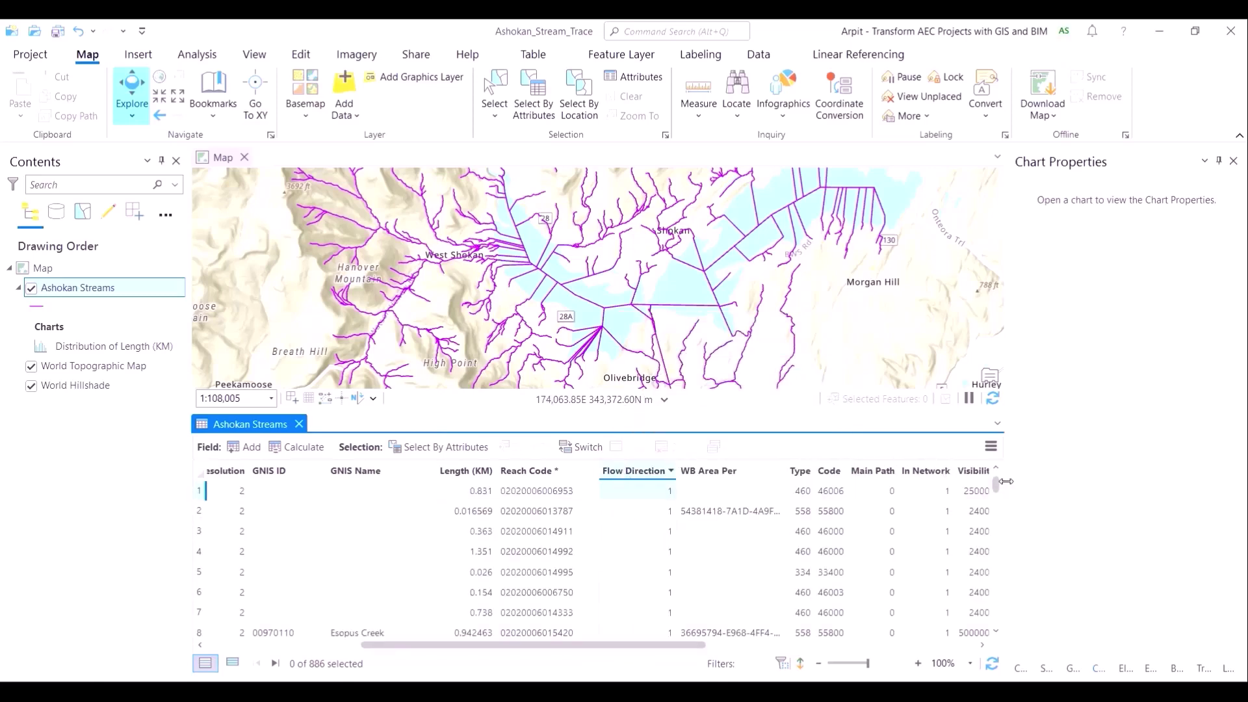
left_click_drag(1005, 481, 1003, 633)
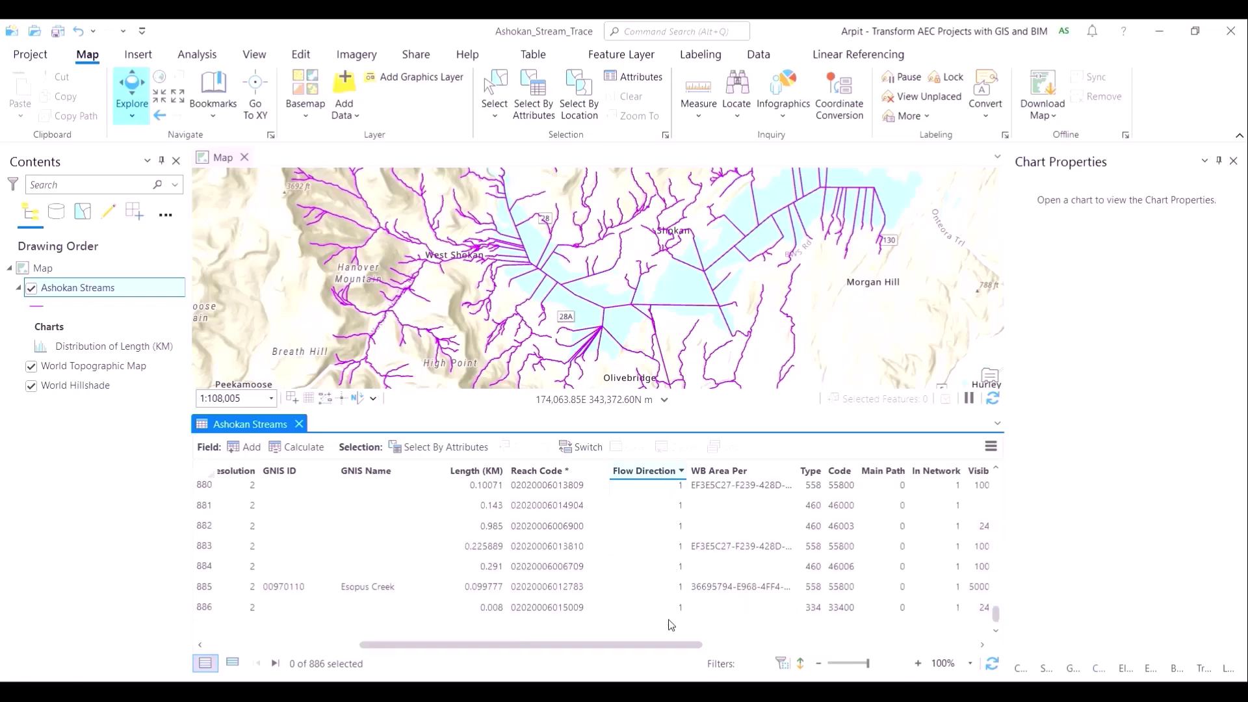
left_click_drag(673, 641, 564, 650)
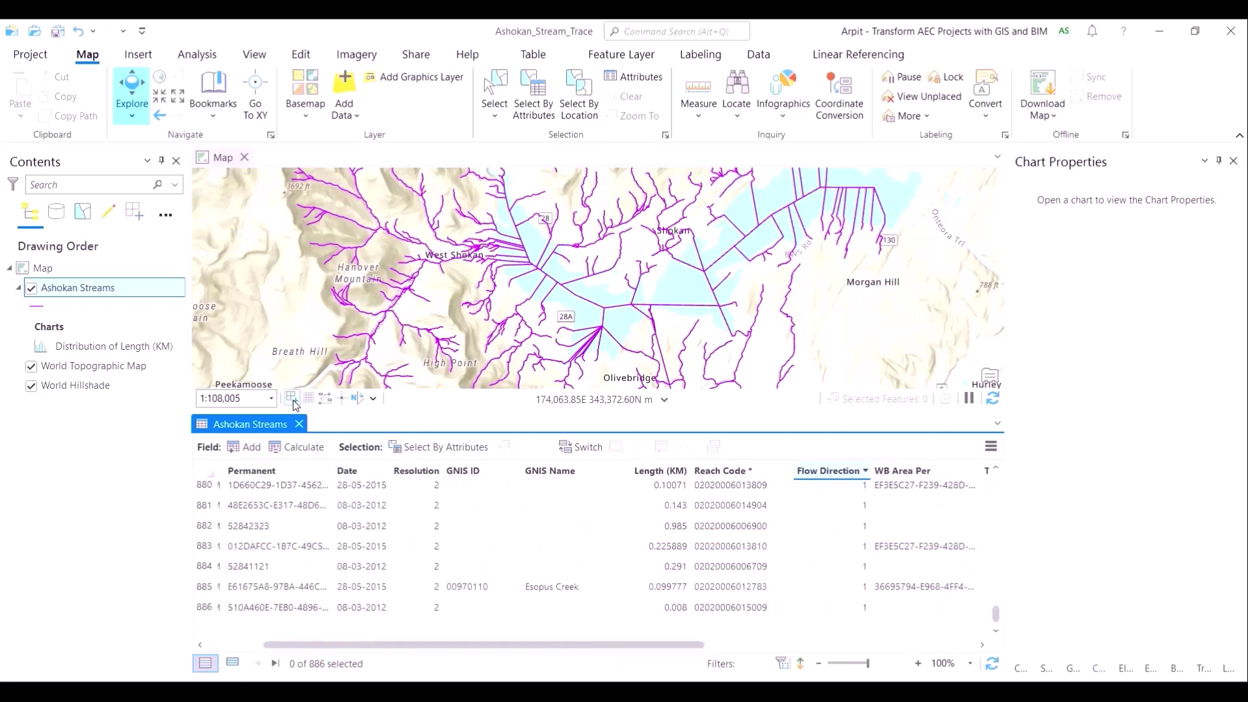
left_click(299, 424)
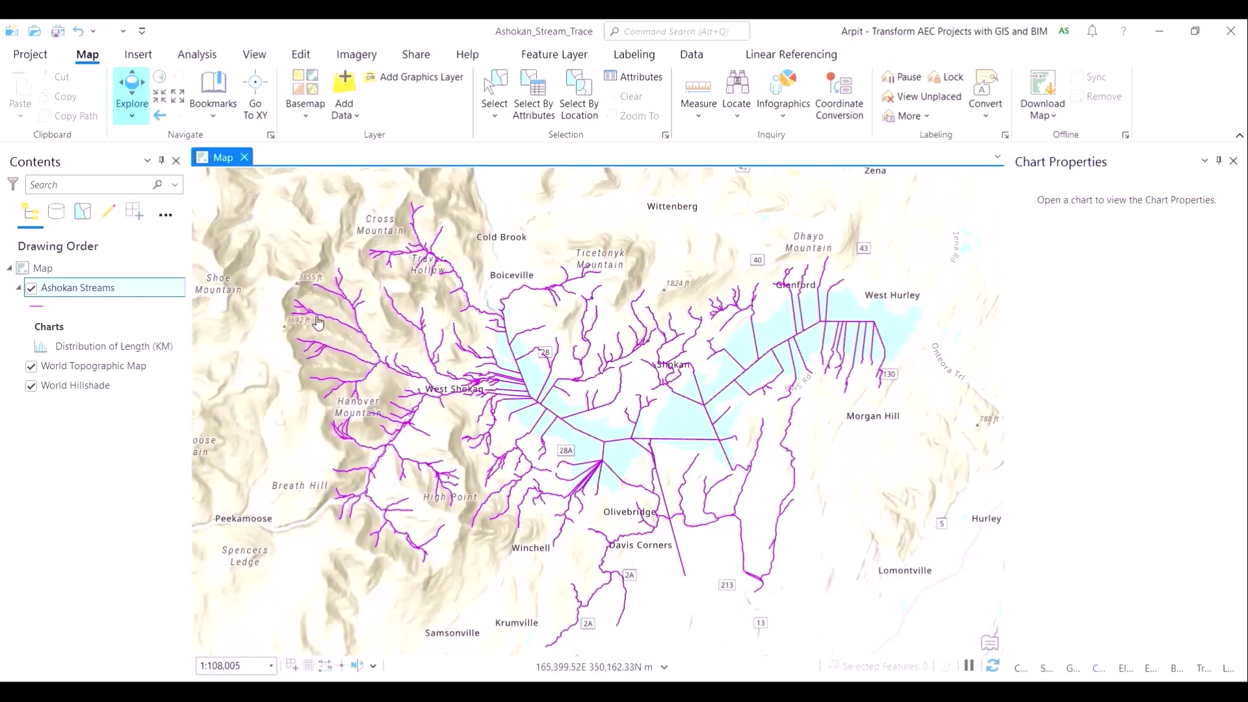
Add the Storm_Drain_Origin feature class from Ashokan_Data.gdb to the current map.
left_click(1019, 667)
left_click(1035, 312)
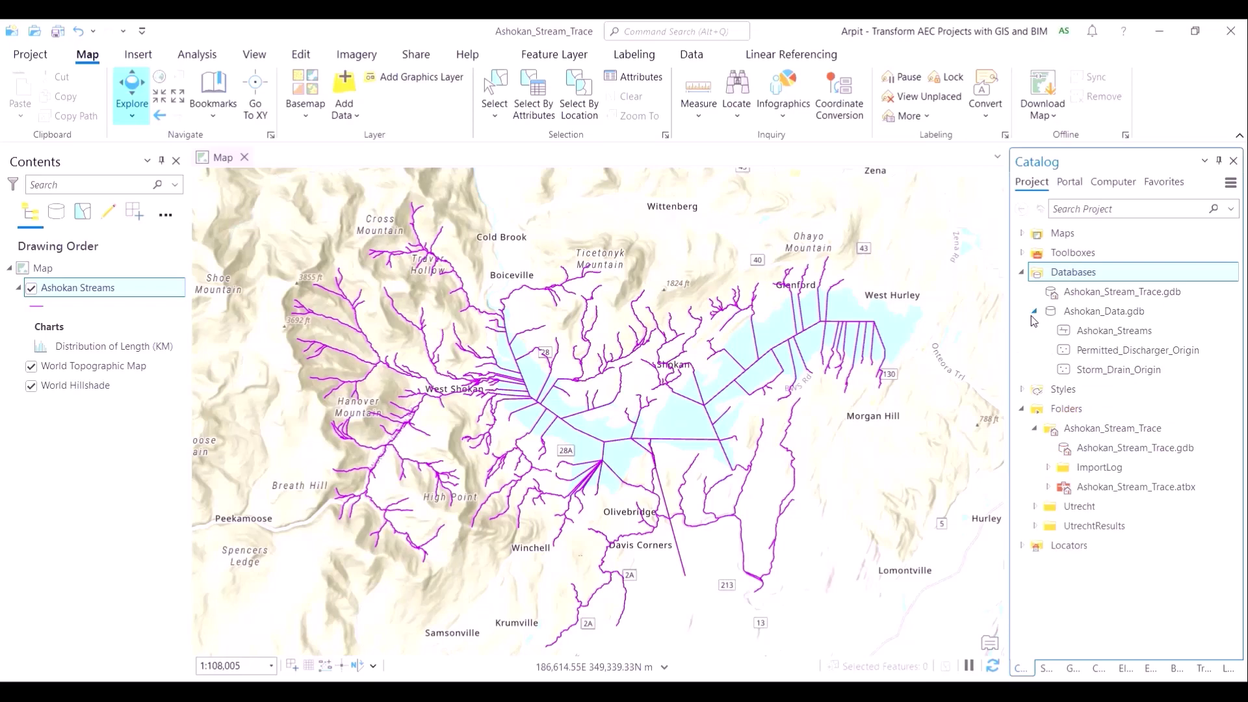
left_click(1110, 374)
right_click(1110, 377)
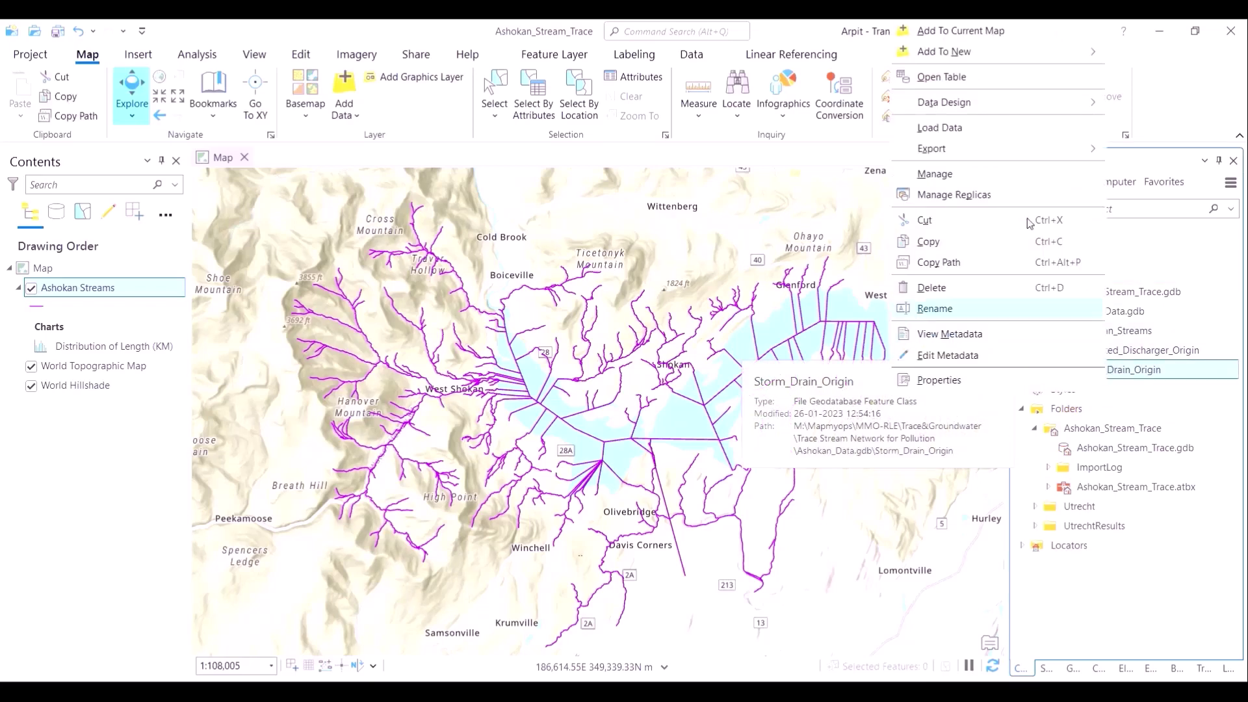
left_click(960, 31)
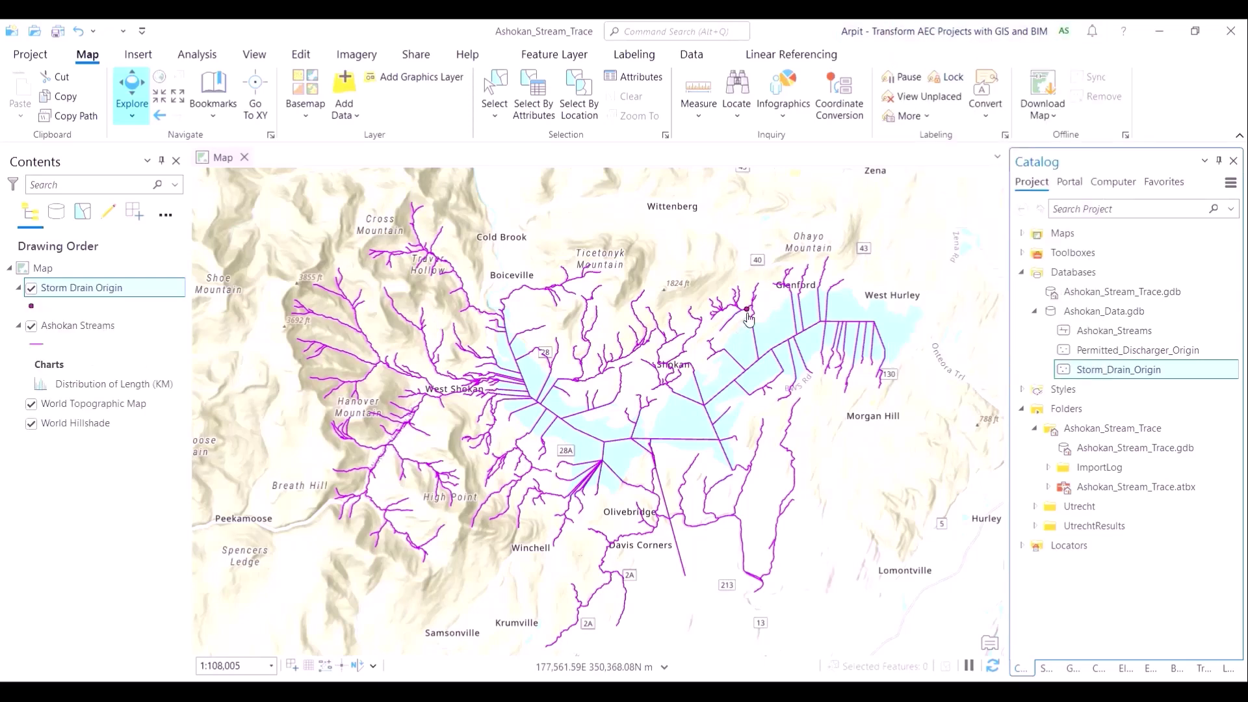
Symbolize the Storm Drain Origin point with the red Square 3 symbol from the ArcGIS 2D style.
left_click(32, 306)
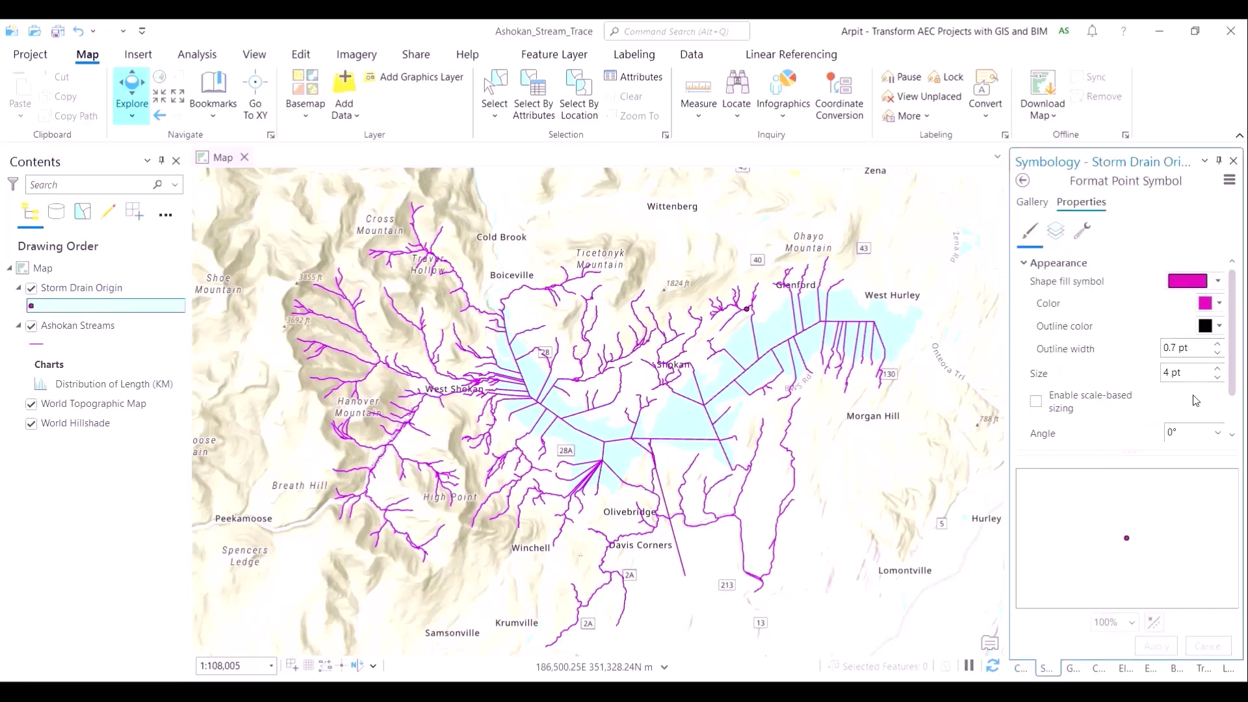
left_click(1037, 203)
left_click(1165, 458)
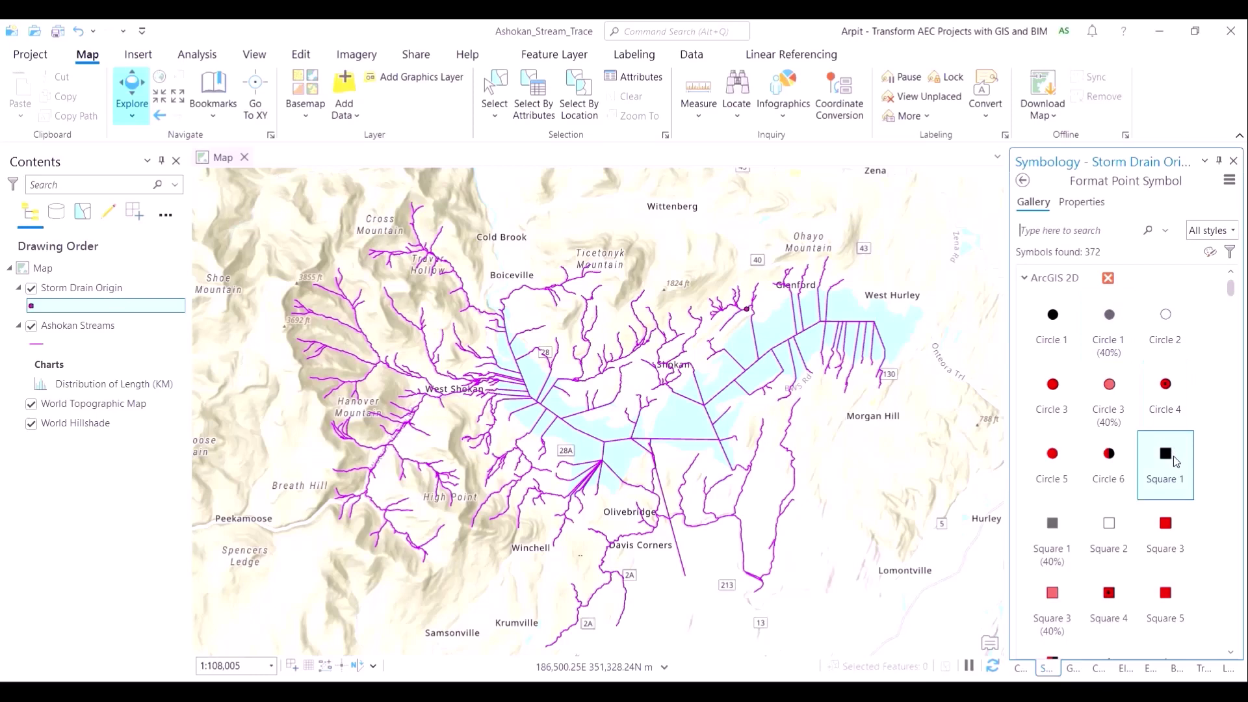
left_click(1181, 533)
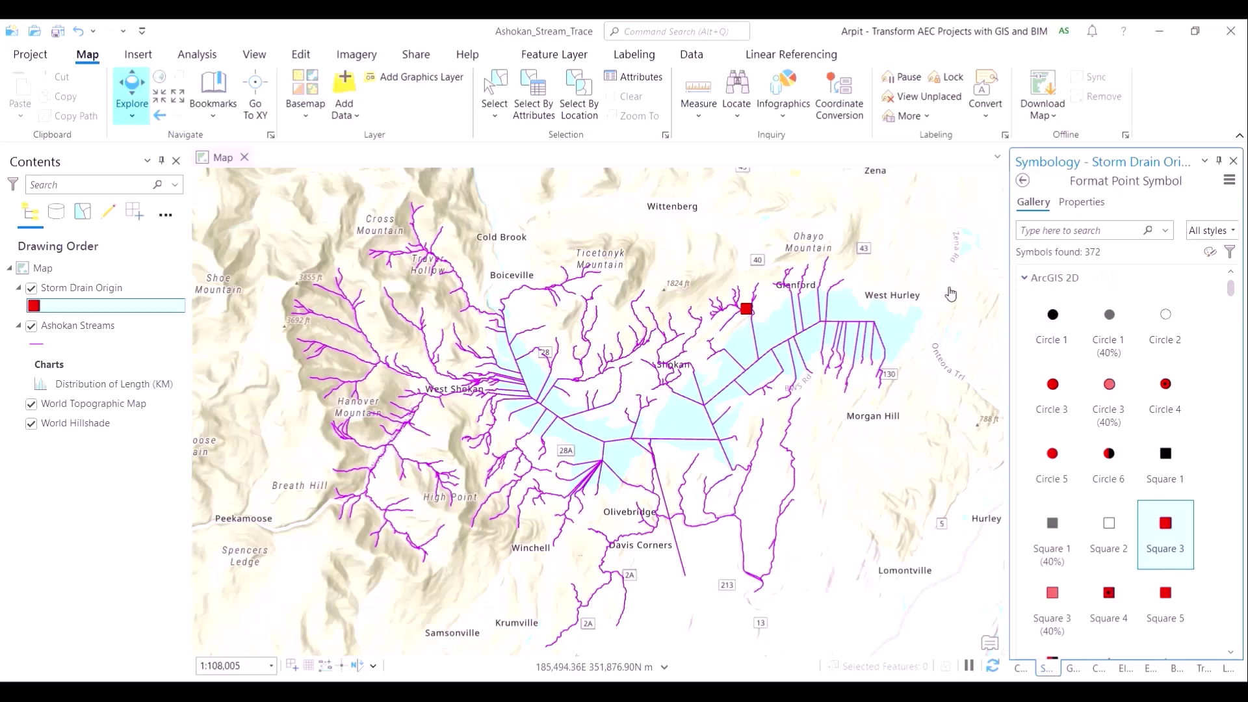
scroll(746, 309, "up", 3)
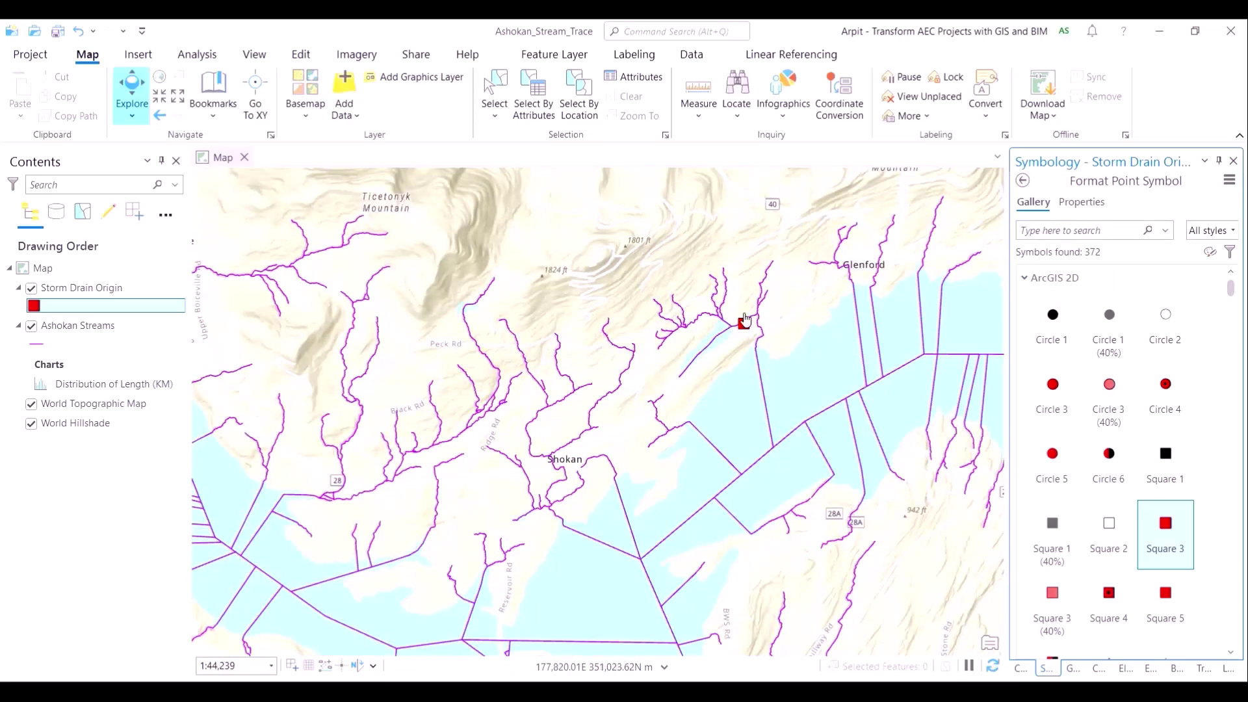
Add the Permitted_Discharger_Origin feature class from Ashokan_Data.gdb to the current map.
scroll(759, 326, "up", 4)
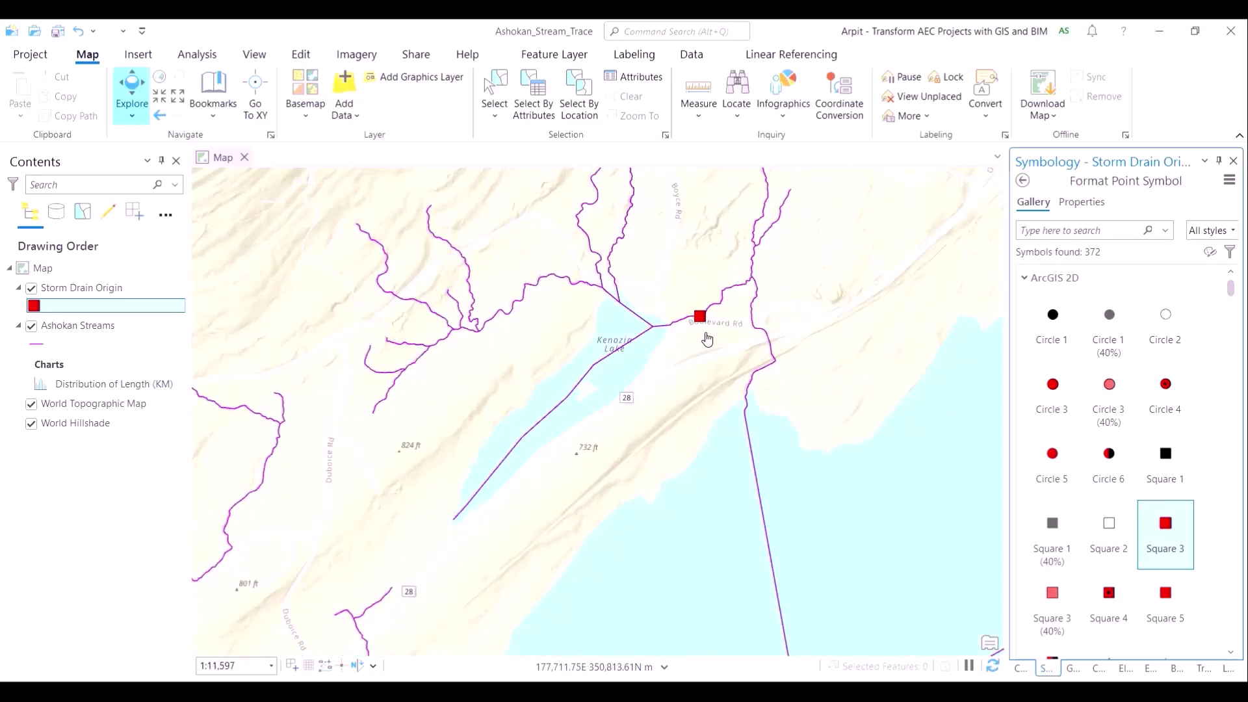
scroll(778, 423, "down", 2)
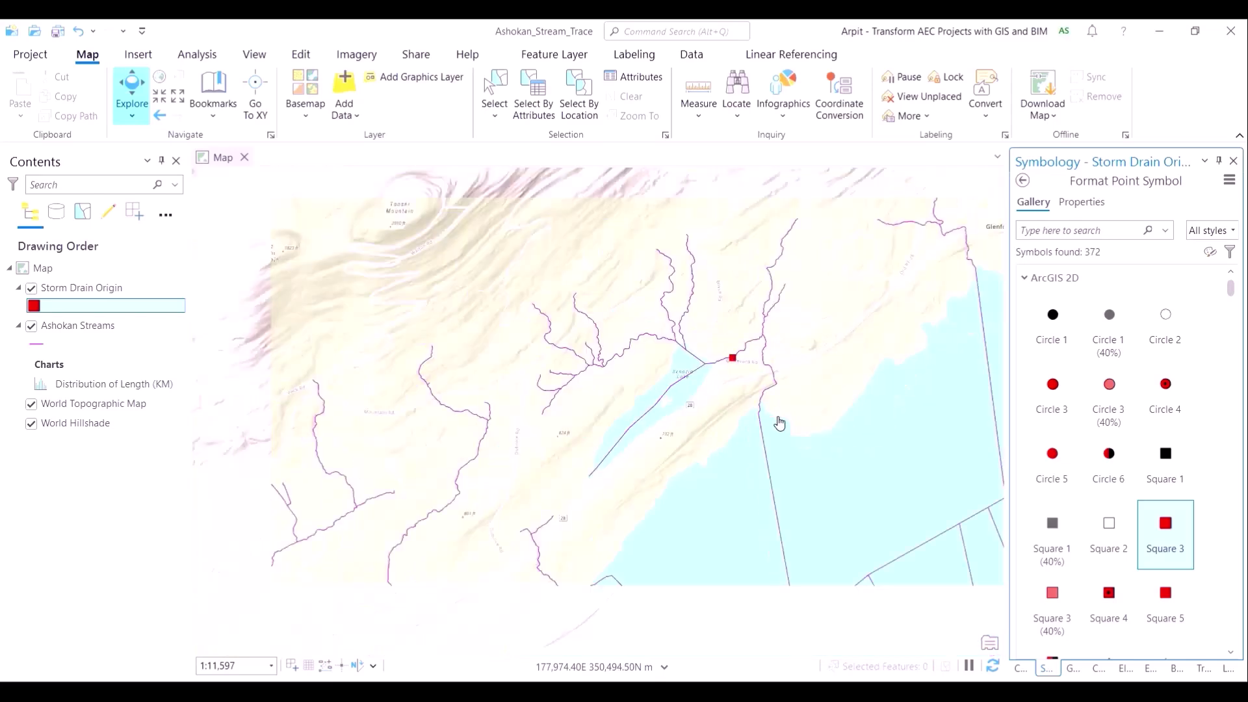
scroll(778, 423, "down", 2)
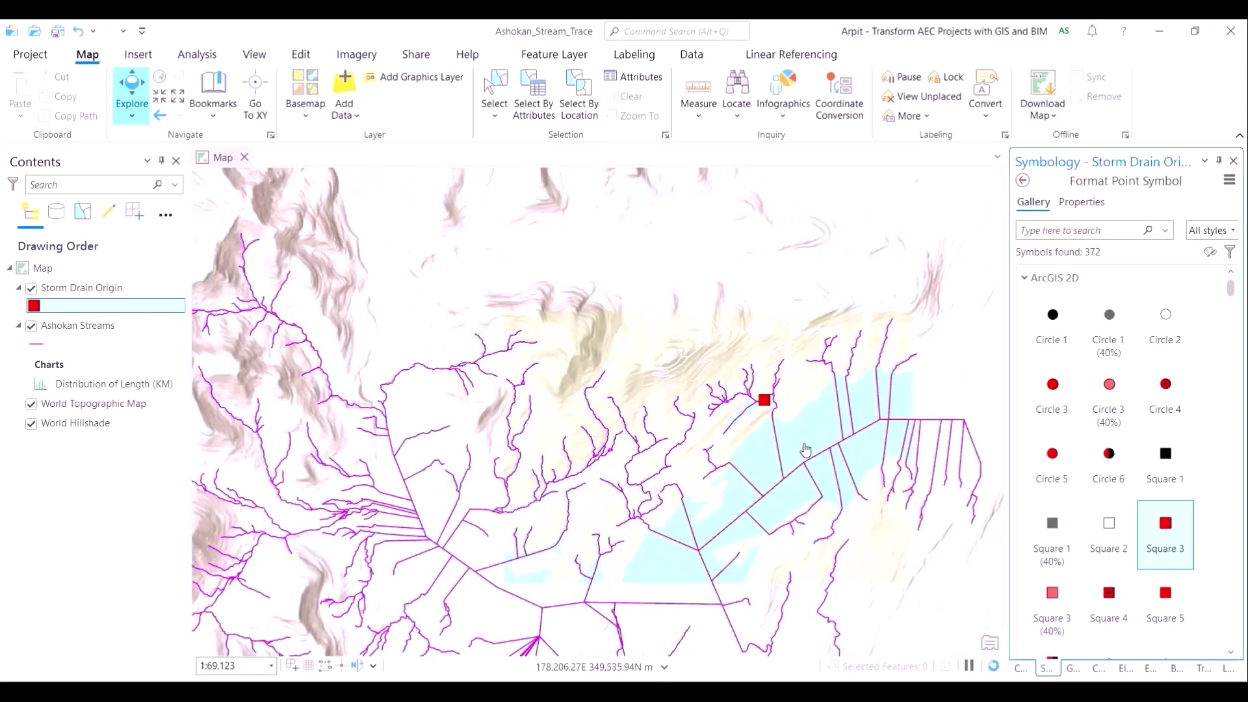
left_click(1021, 668)
left_click(1079, 354)
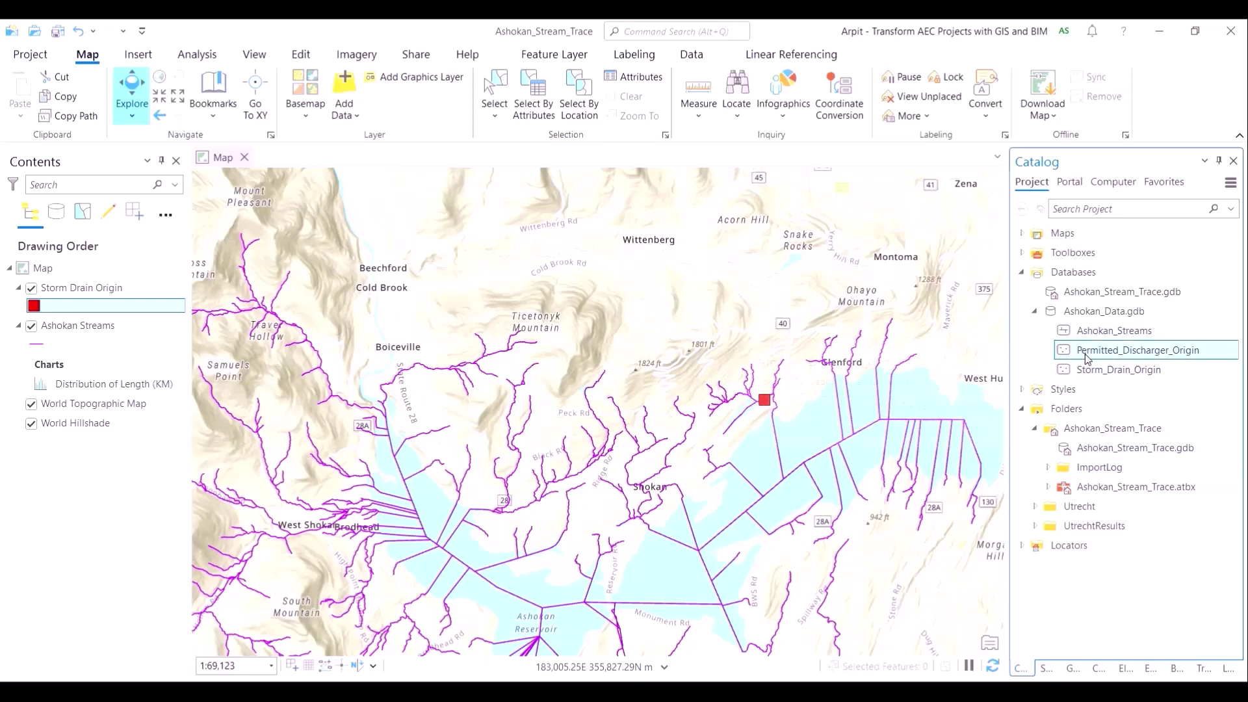
right_click(1081, 354)
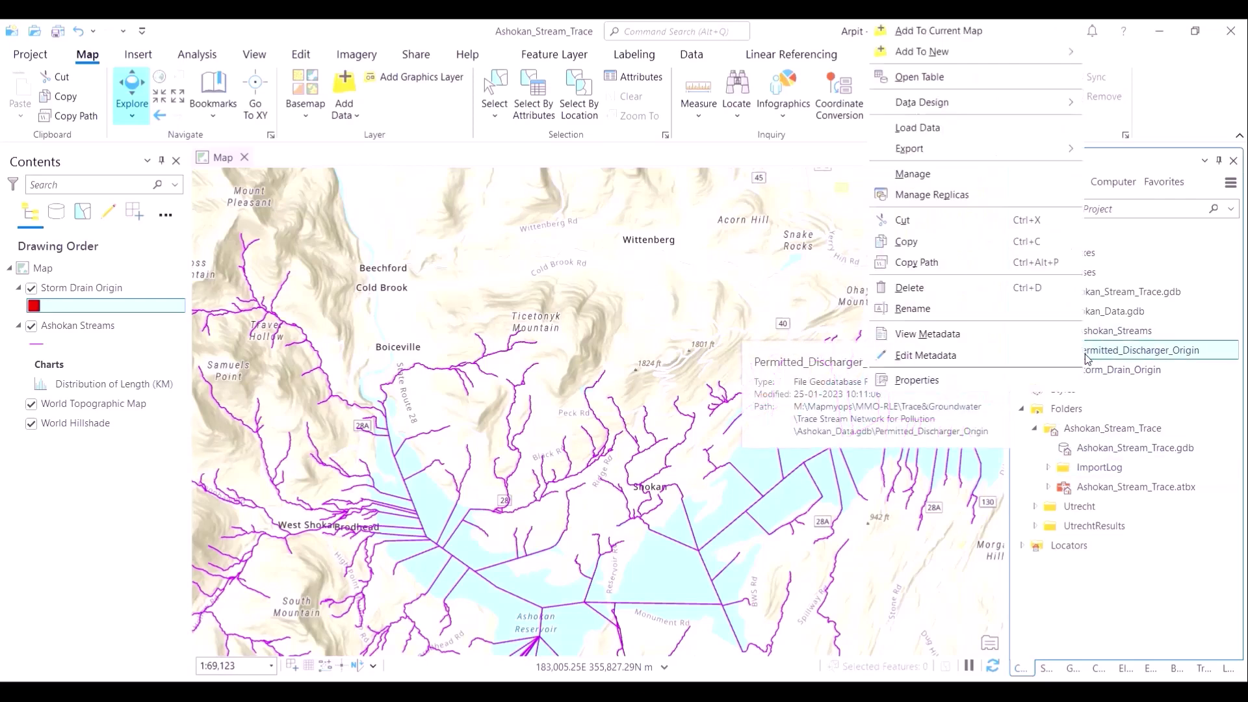
left_click(1016, 37)
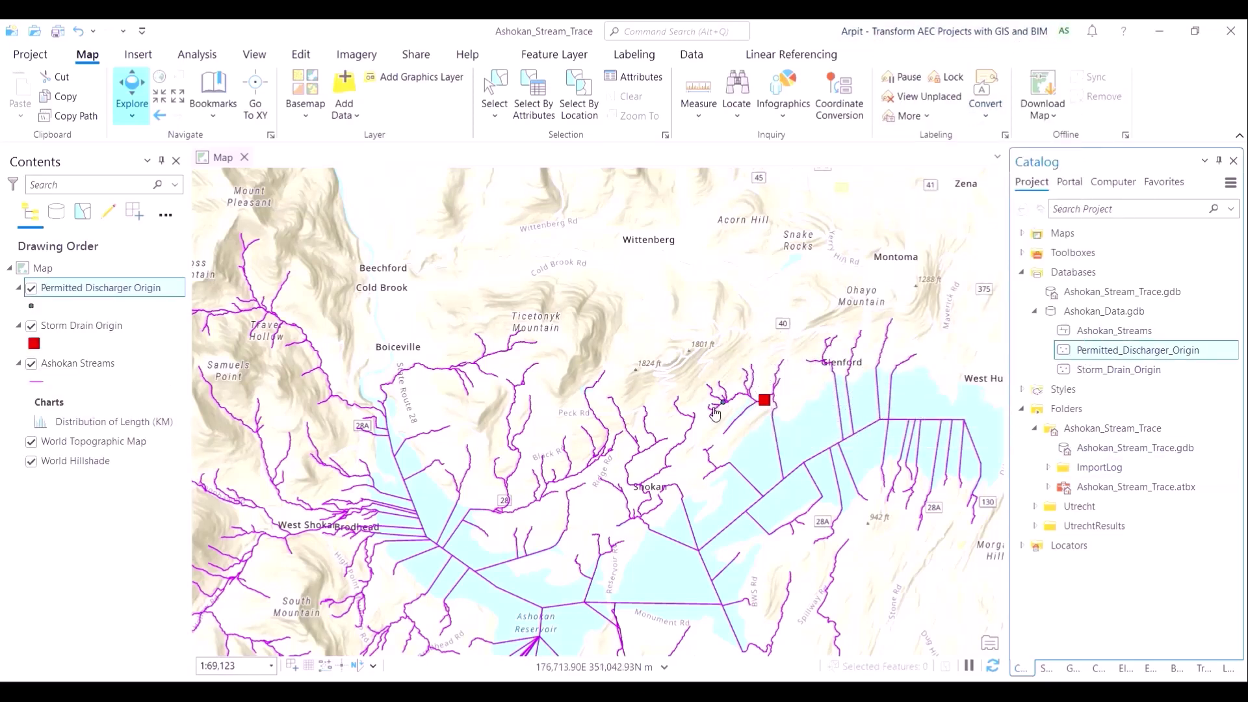
Symbolize the Permitted Discharger Origin point with the Square 3 symbol, change its fill color to dark green, and apply it.
left_click(34, 311)
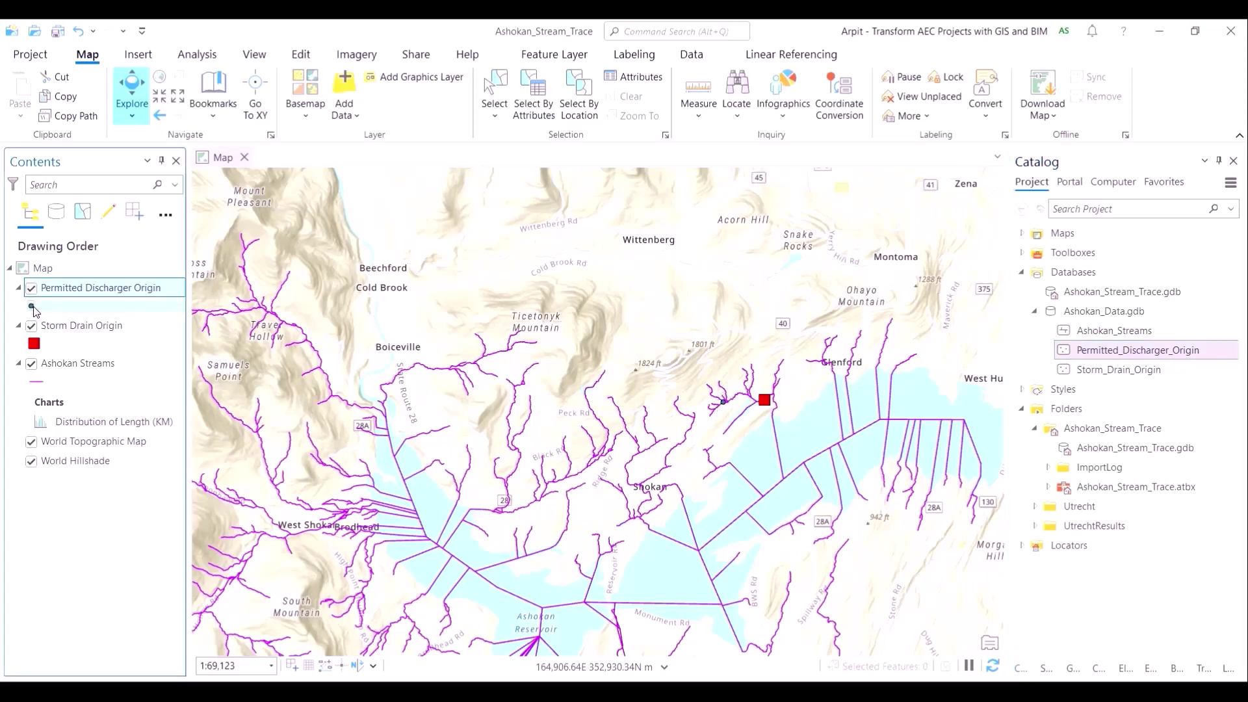
left_click(34, 308)
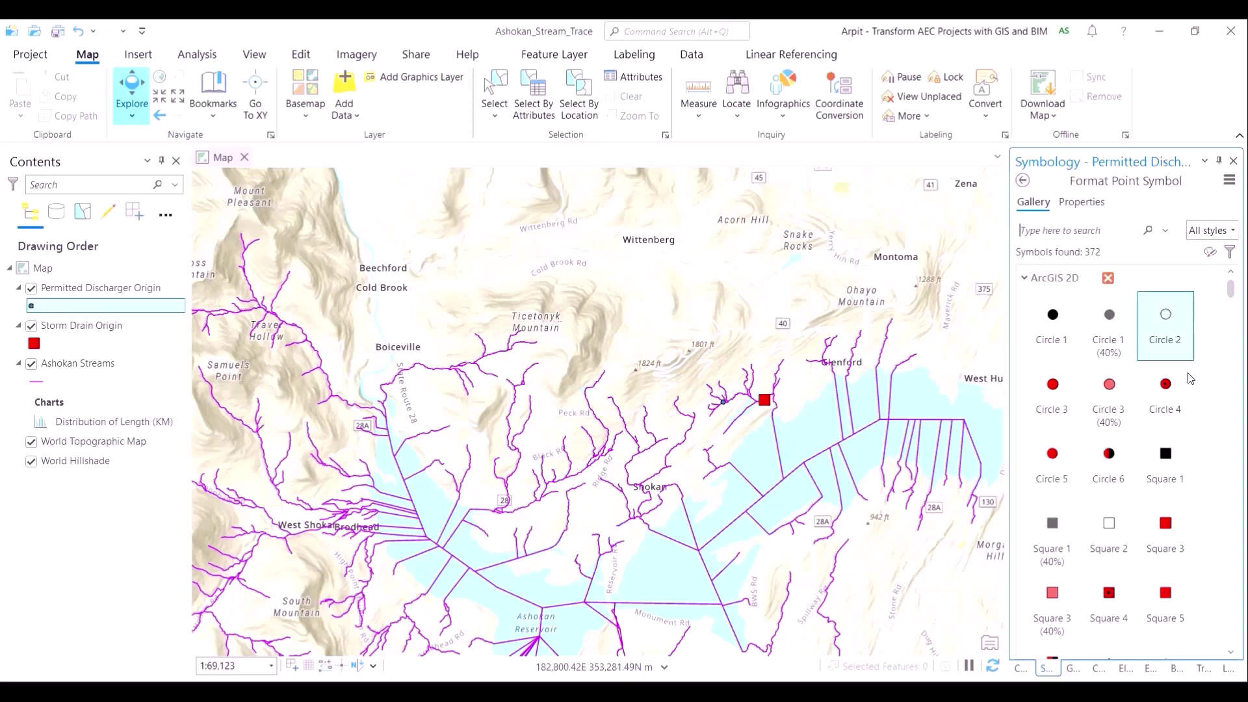
left_click(1165, 552)
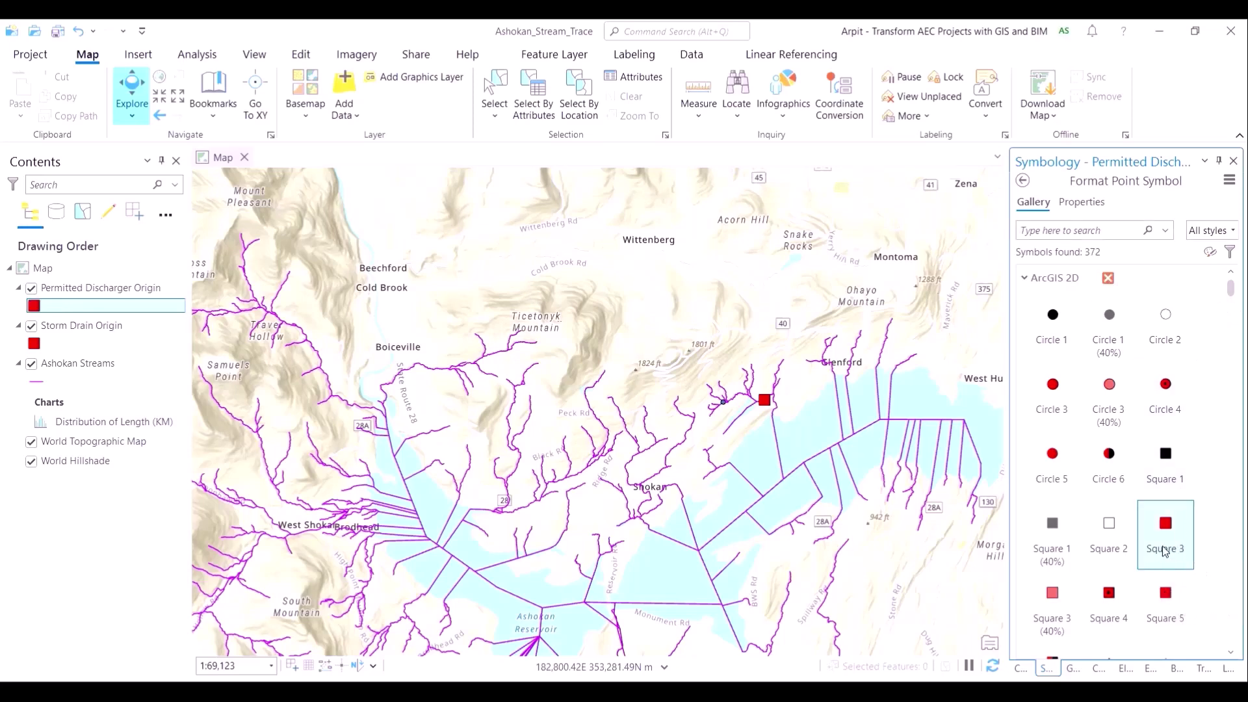
left_click(1094, 206)
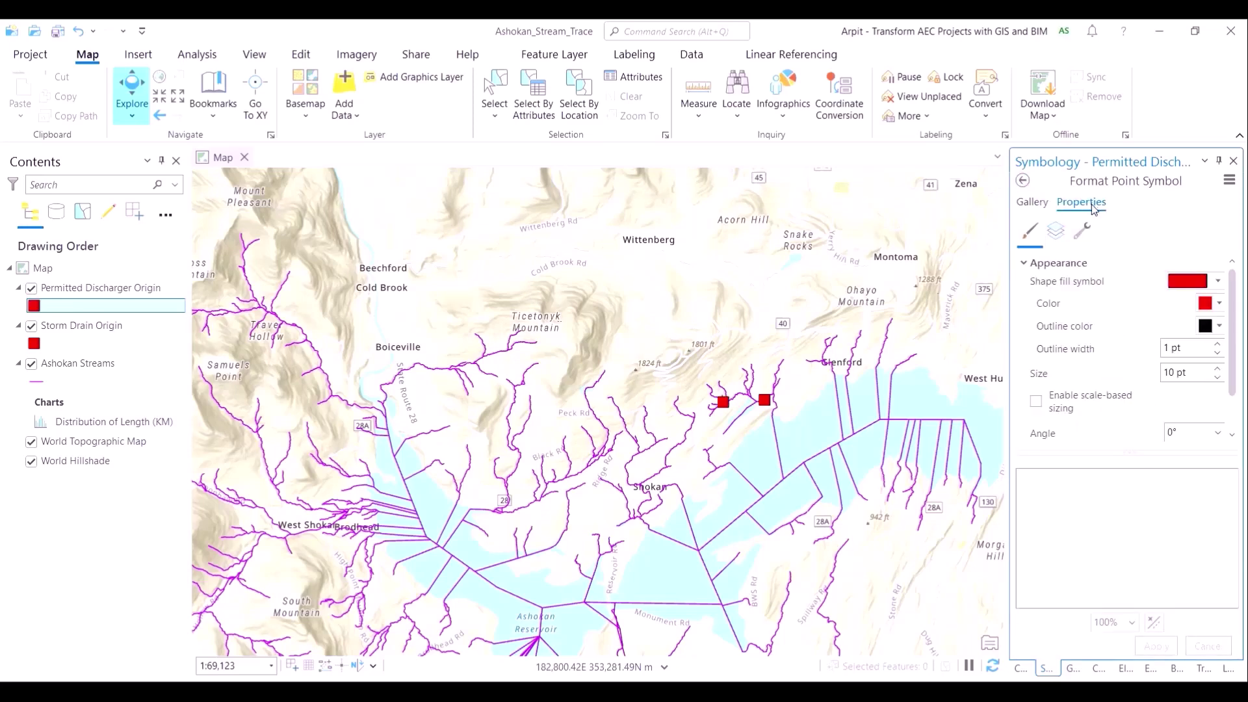
left_click(1219, 303)
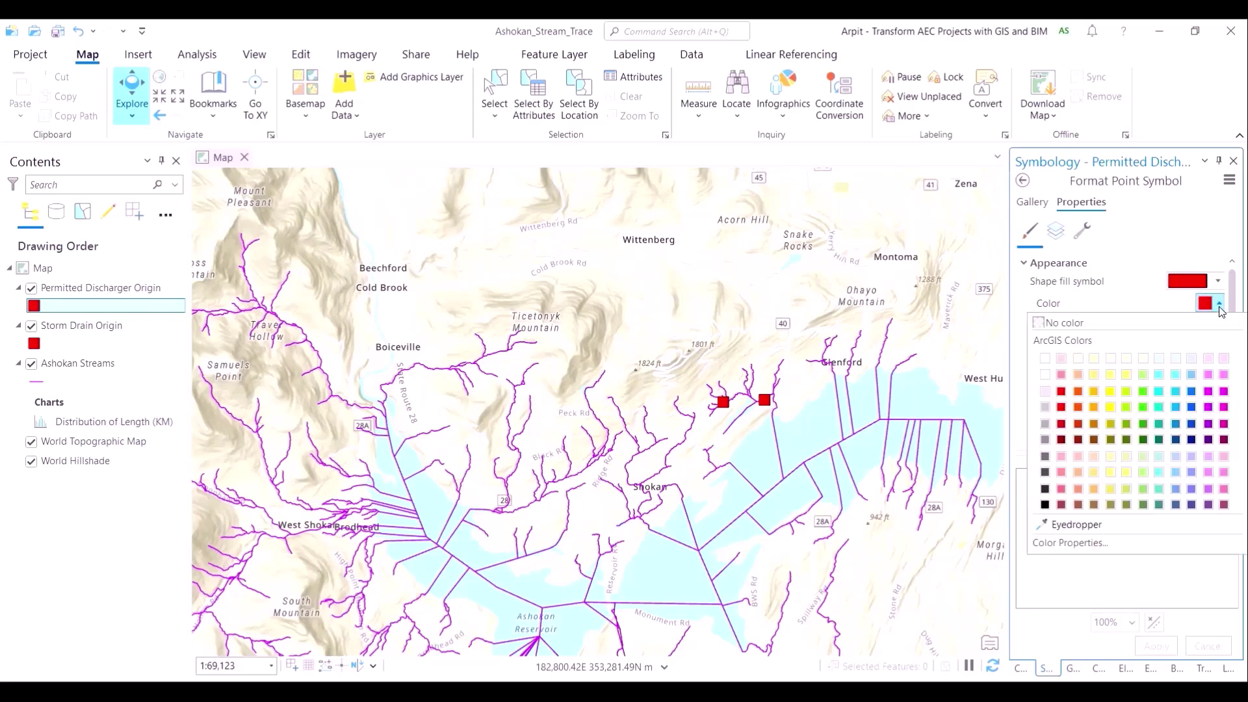
left_click(1158, 437)
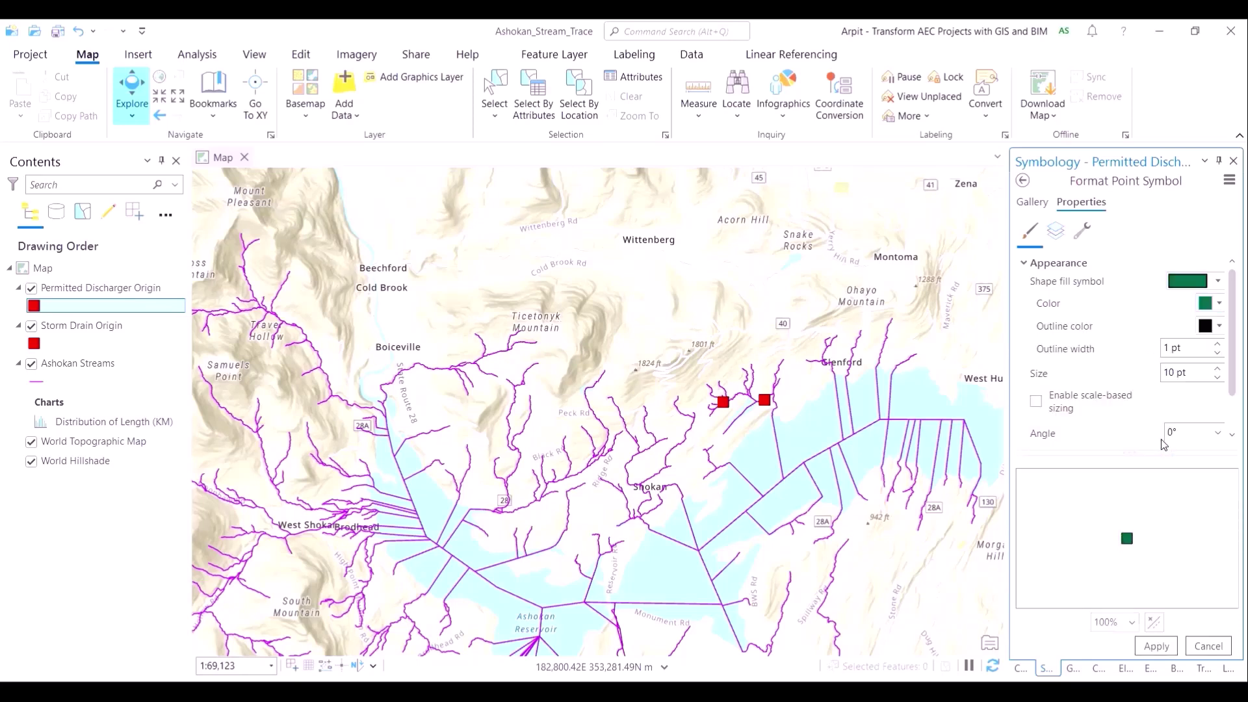
left_click(1158, 646)
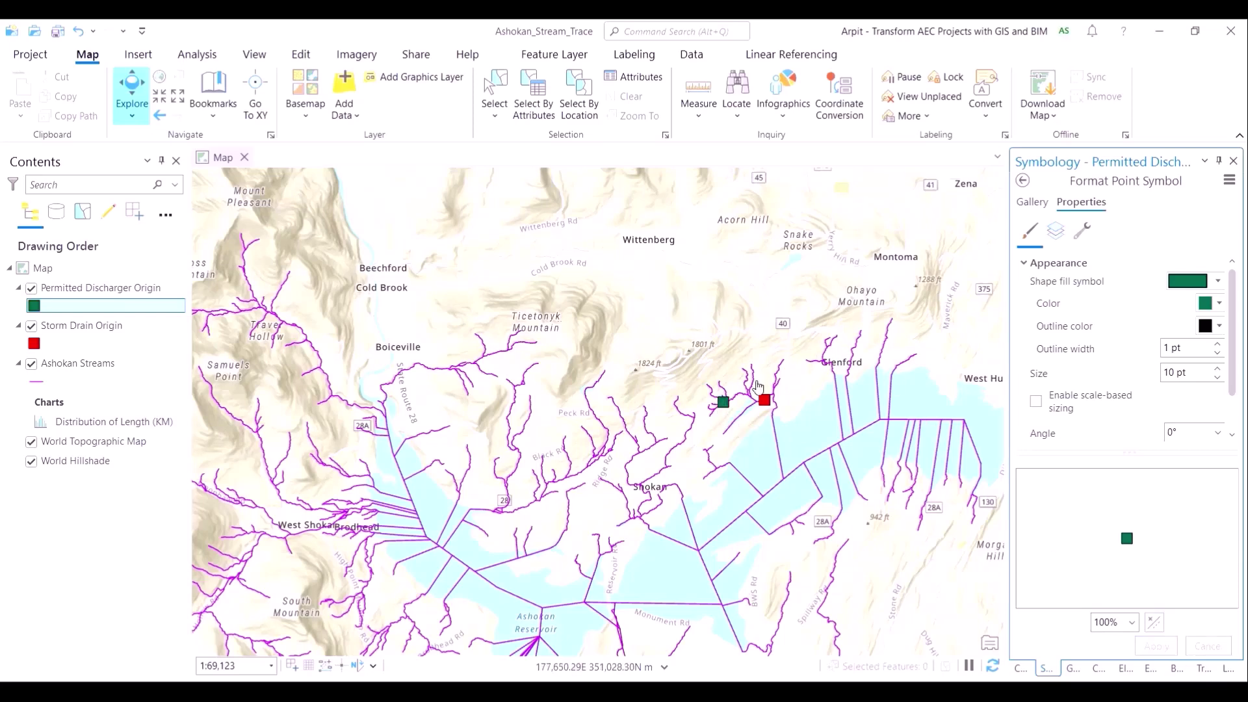
left_click_drag(737, 408, 748, 277)
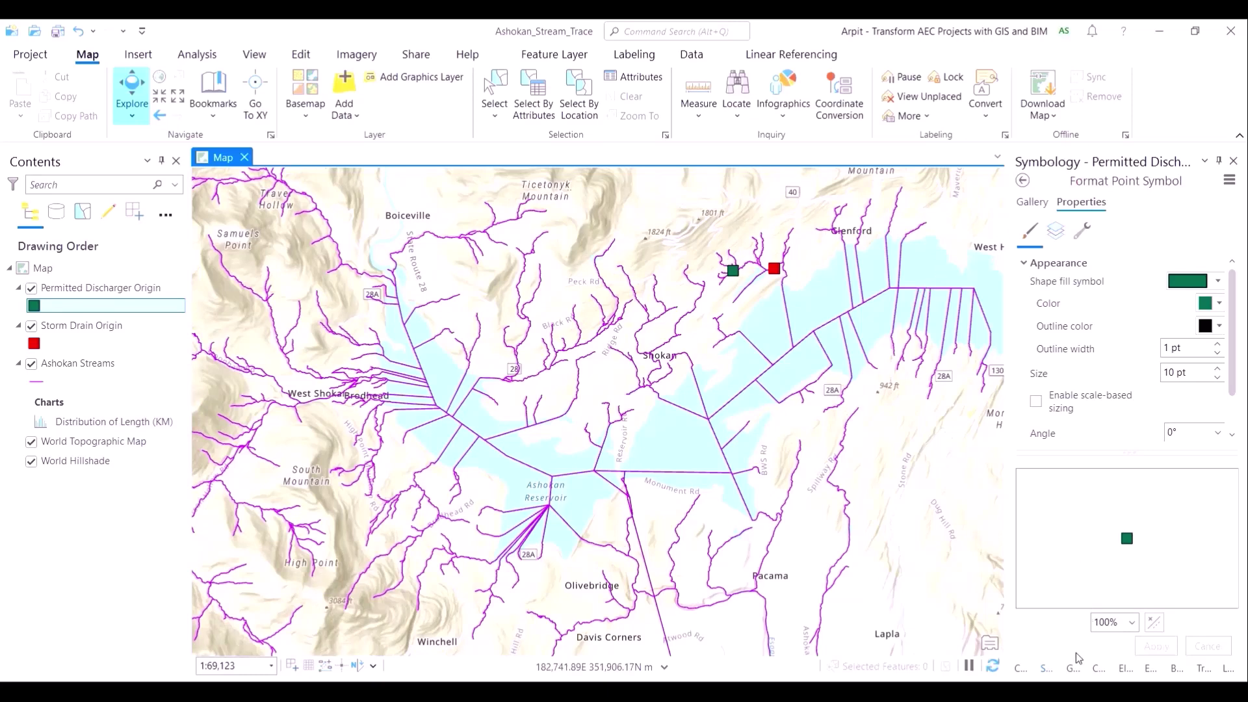
left_click(1096, 670)
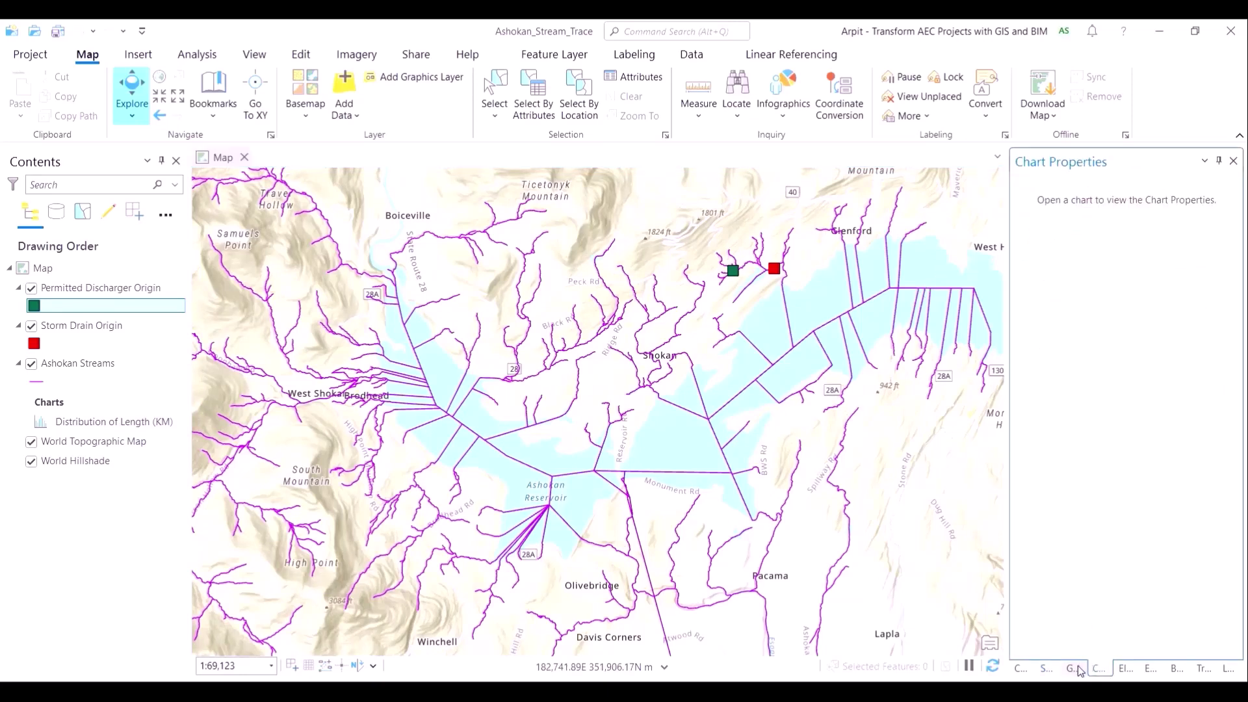
left_click(1033, 670)
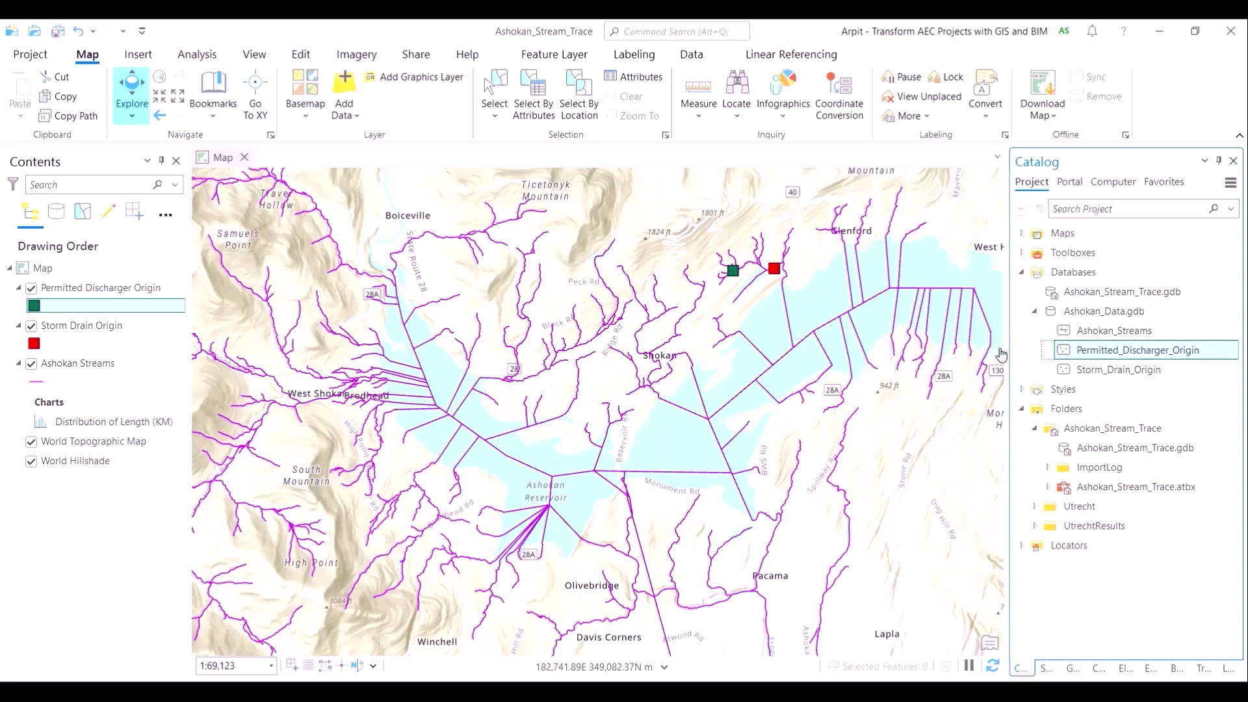
left_click(1097, 289)
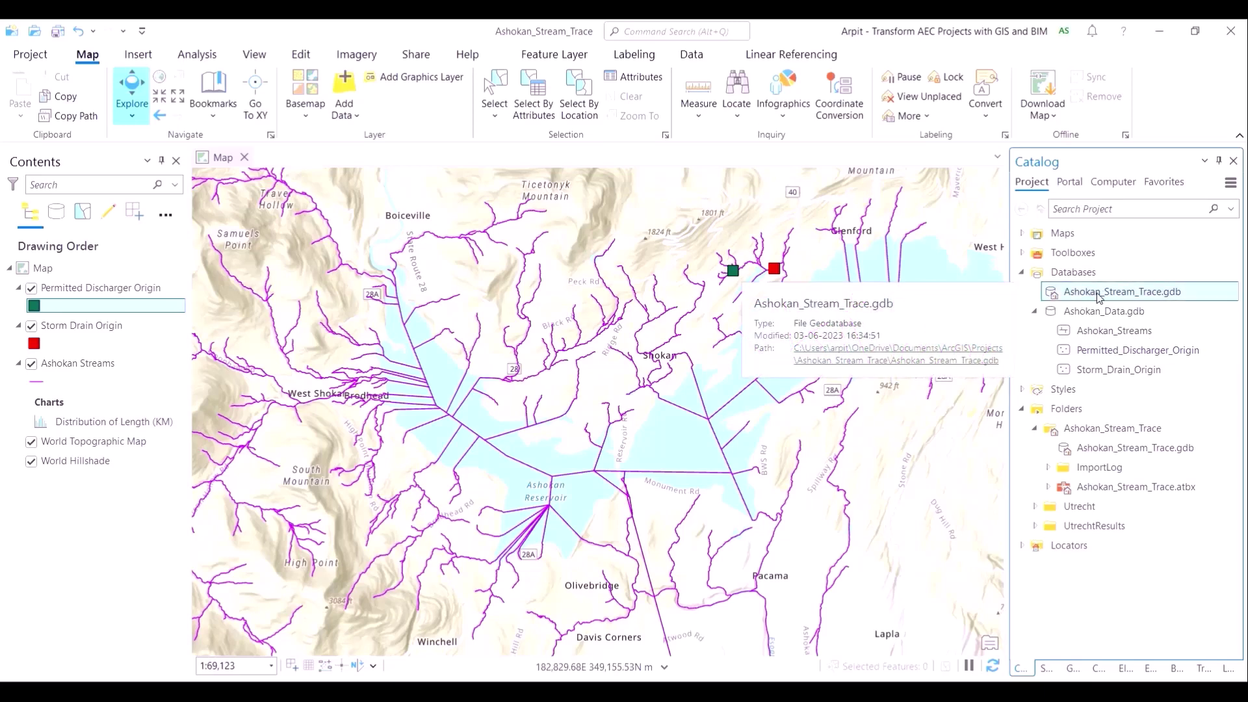
right_click(1097, 293)
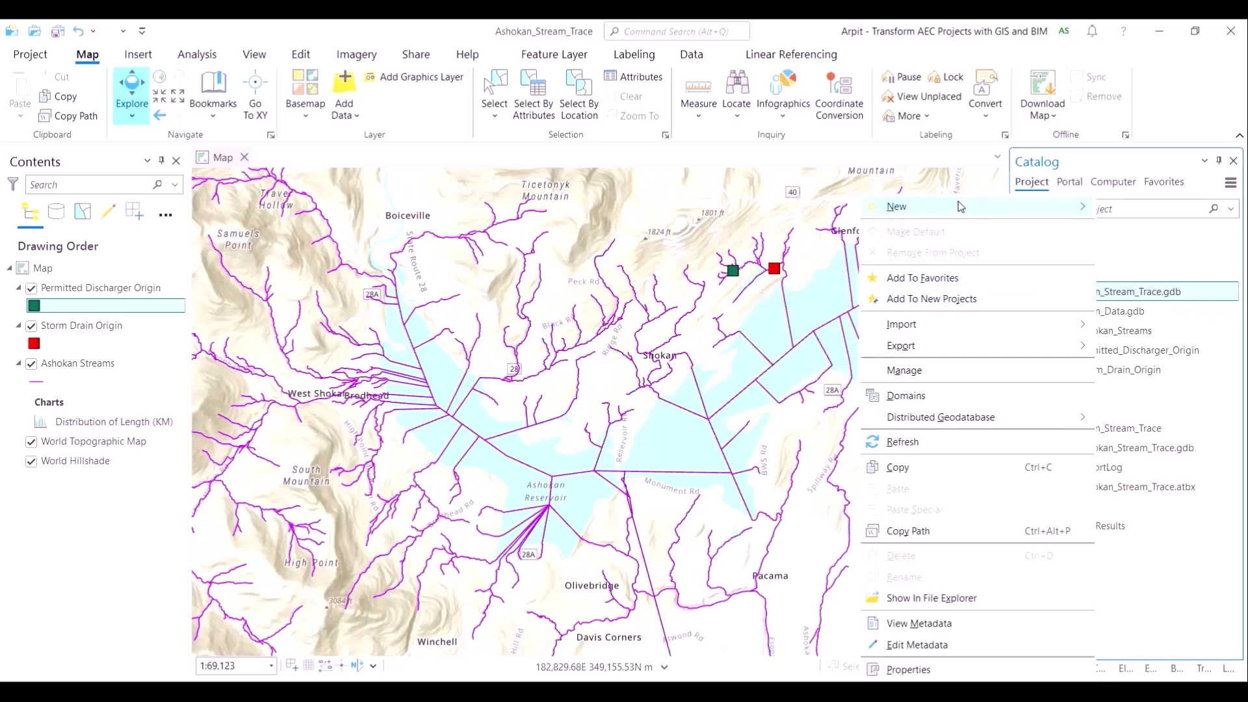
mouse_move(960, 207)
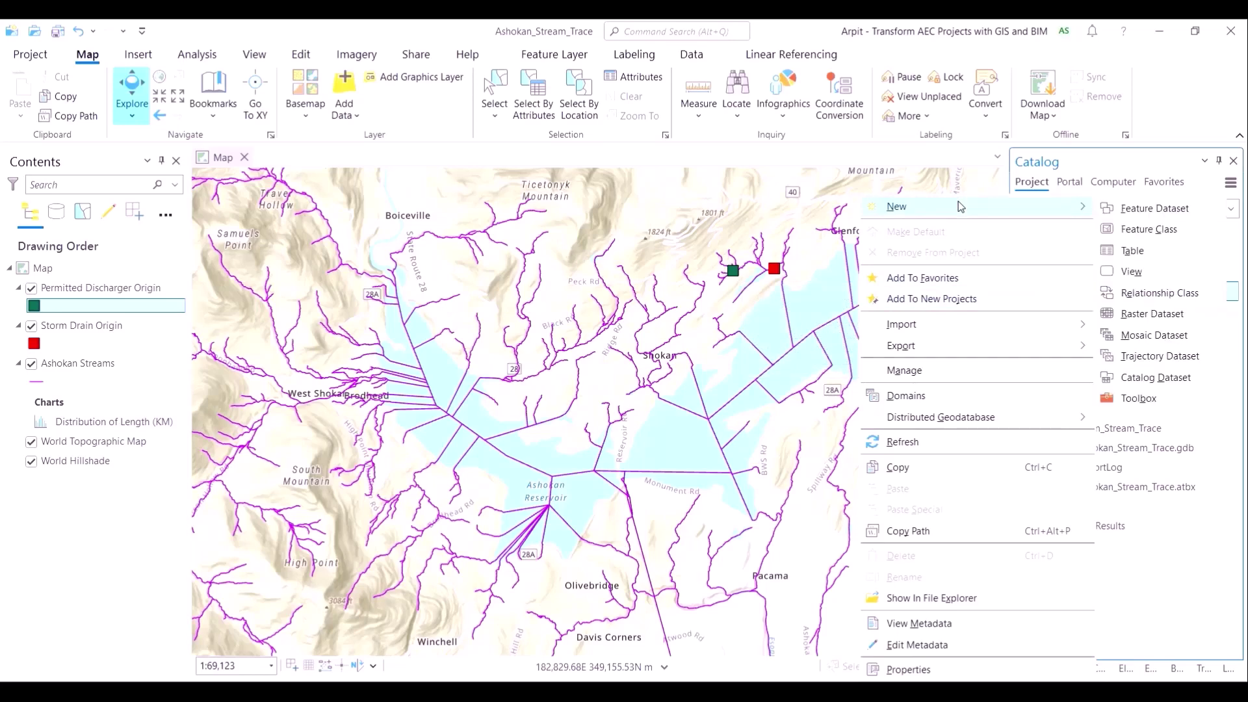
left_click(1128, 210)
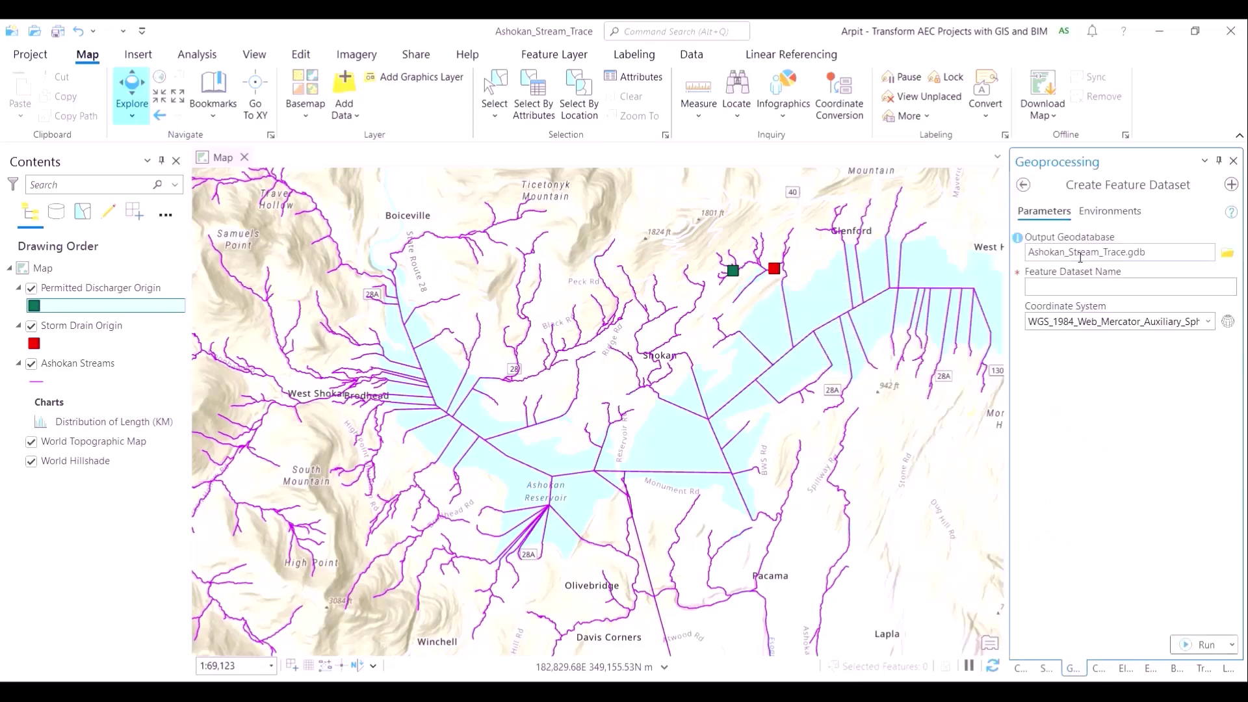
left_click(1075, 290)
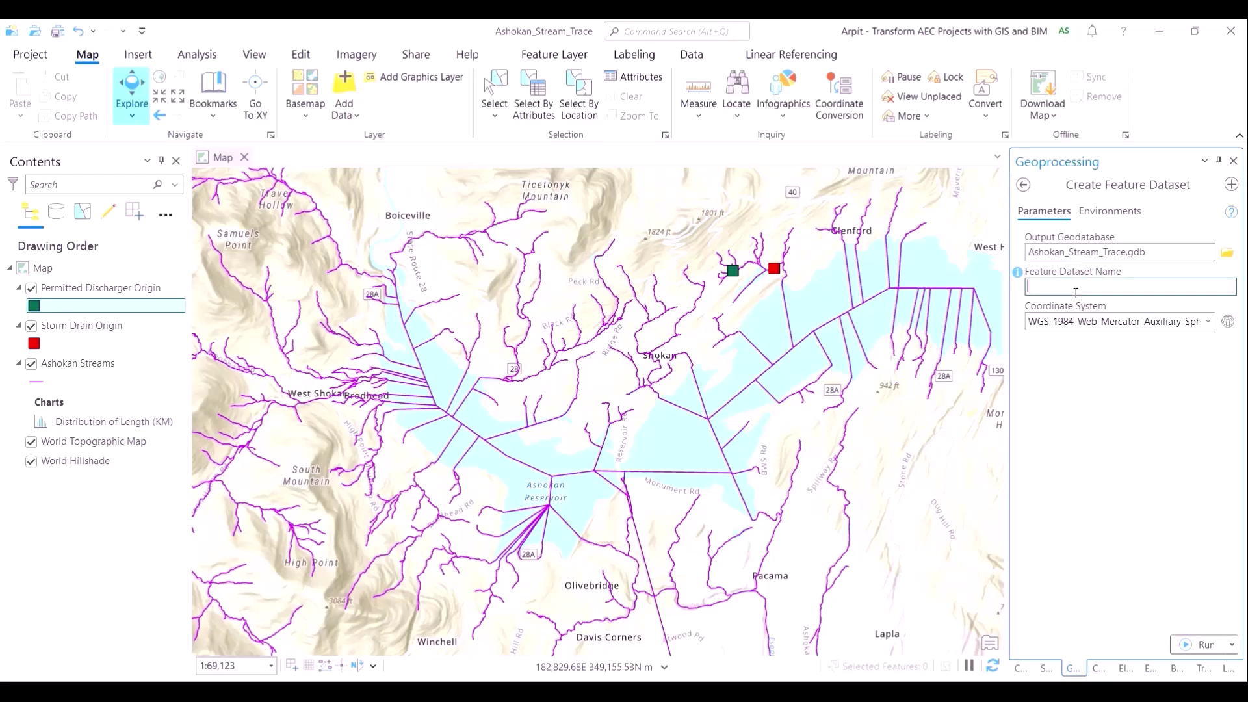
type("Ashokan_Streams_Dataset")
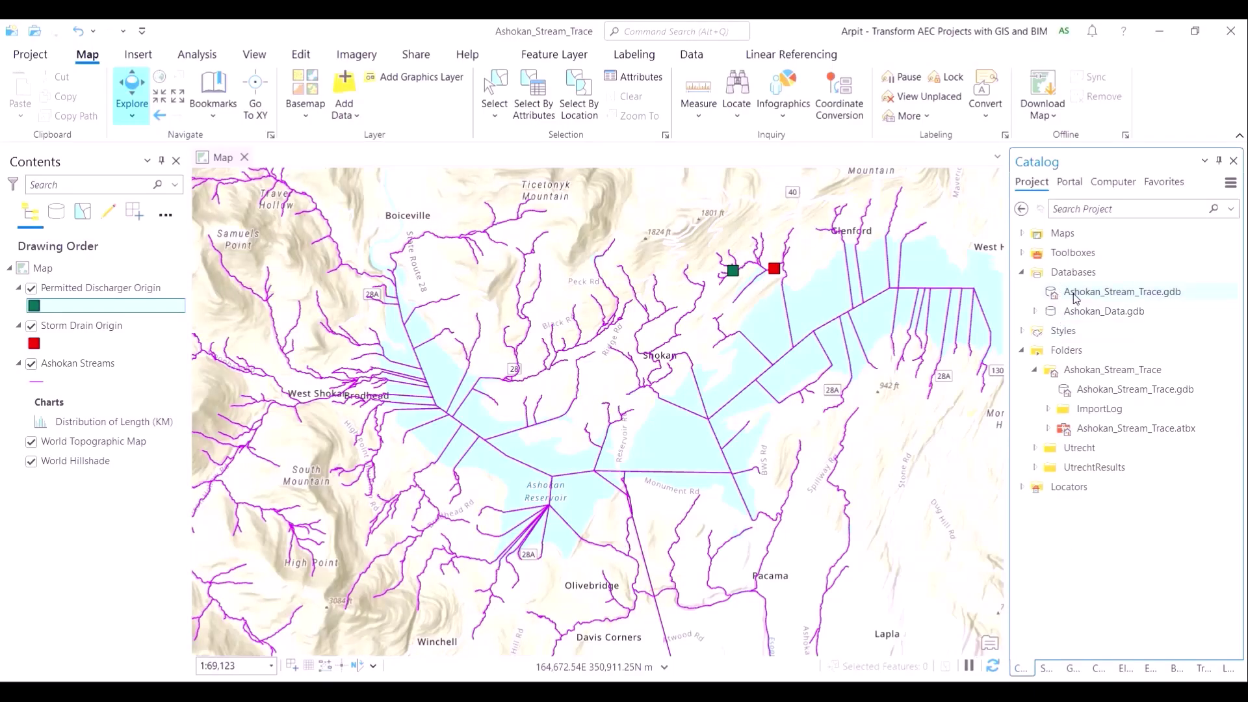
Set up a new feature dataset named Ashokan_Streams_Dataset in Ashokan_Stream_Trace.gdb.
right_click(1075, 297)
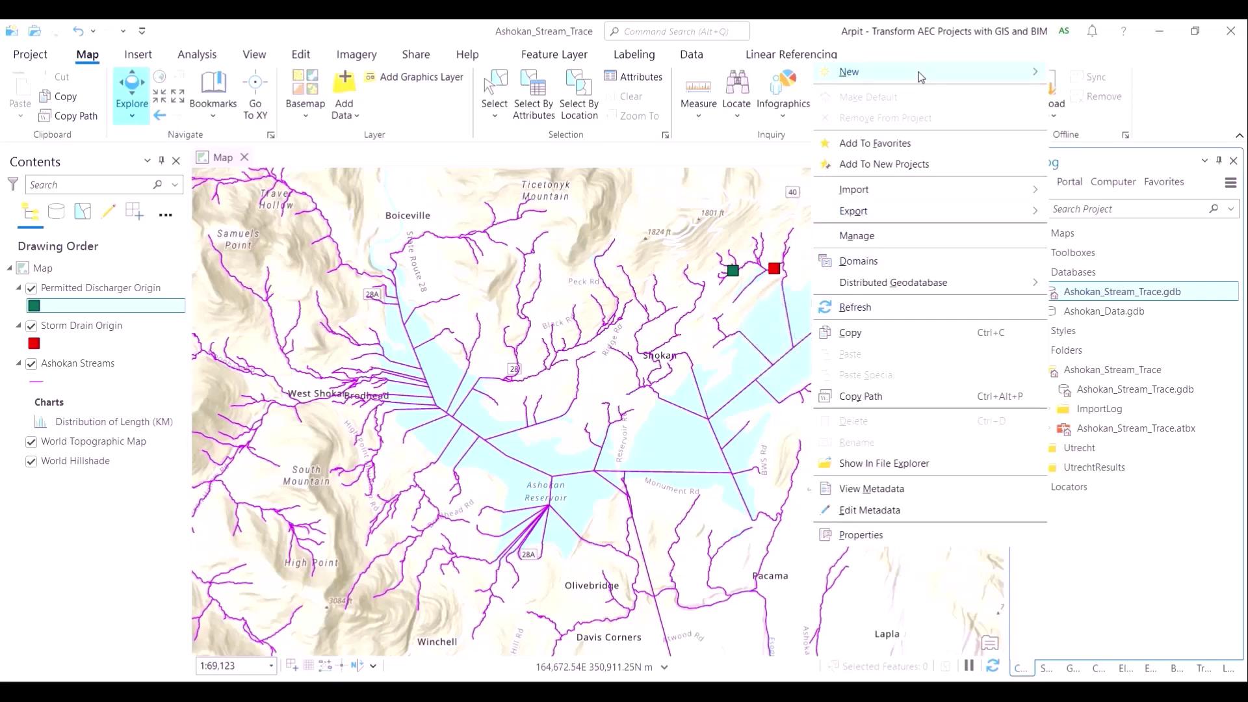
mouse_move(934, 76)
left_click(1083, 77)
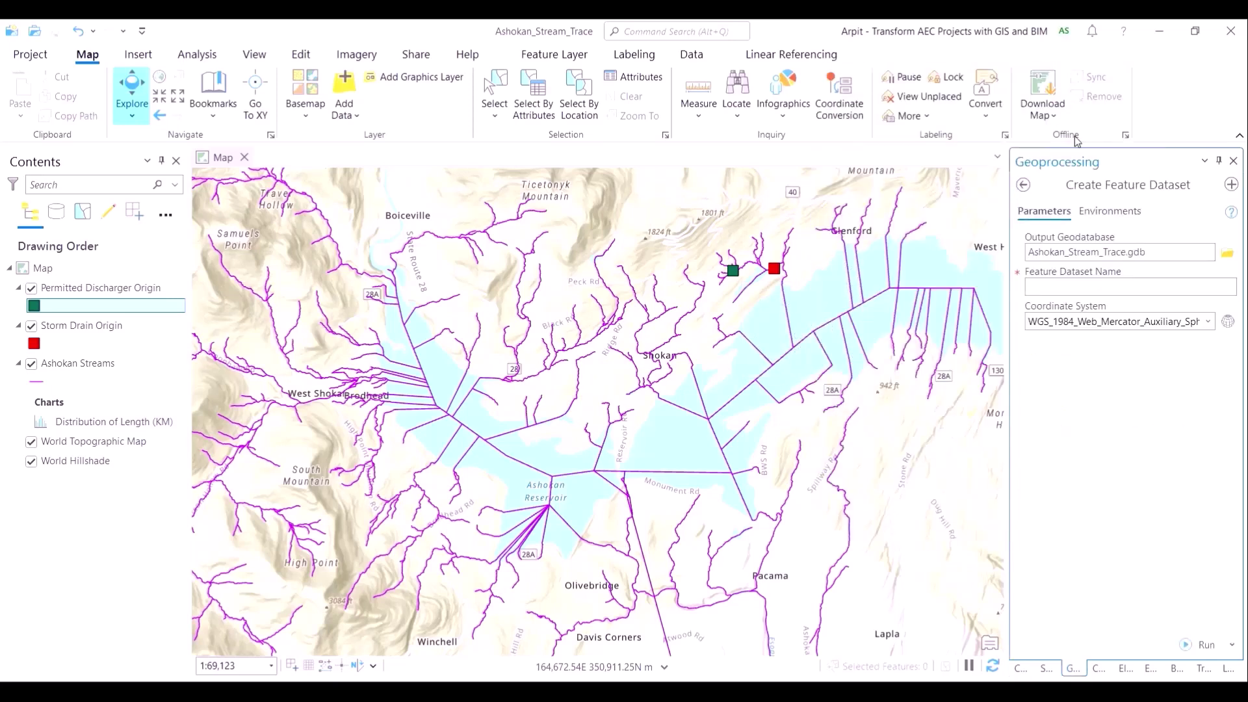
left_click(1105, 286)
type("Ashokan_Streams_Dataset")
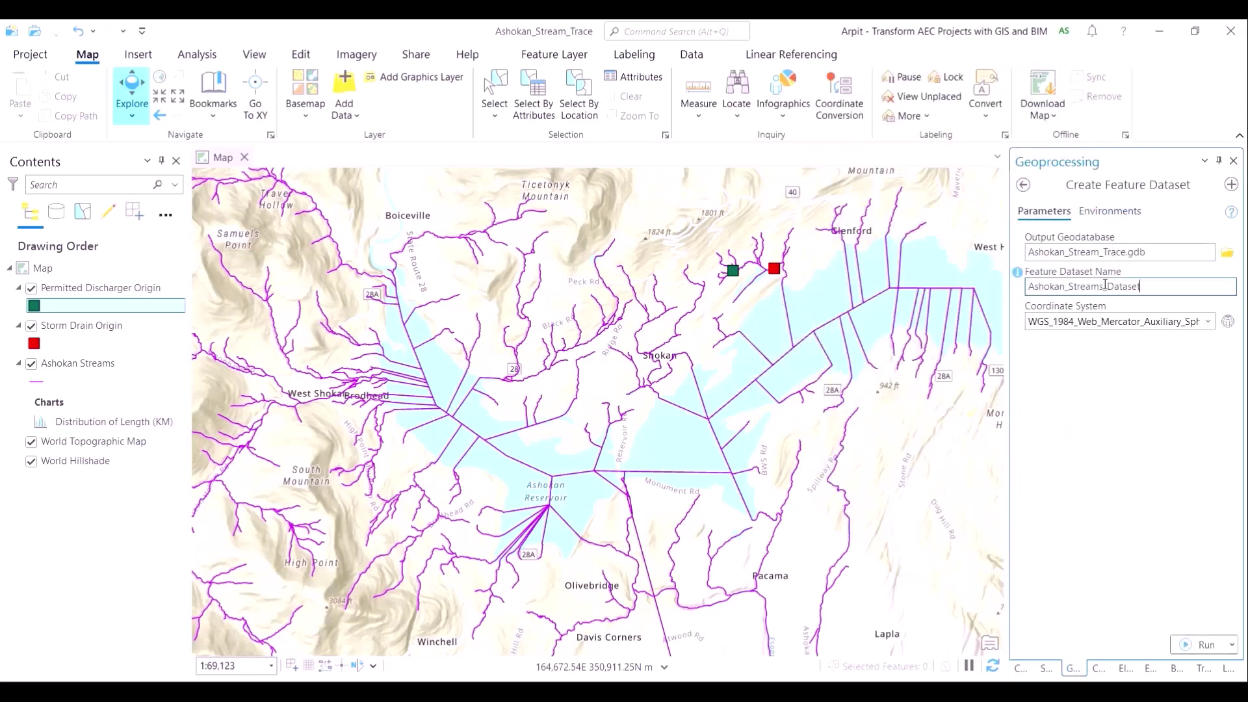
Set the output coordinate system environment to the current map's and run Create Feature Dataset.
left_click(1098, 211)
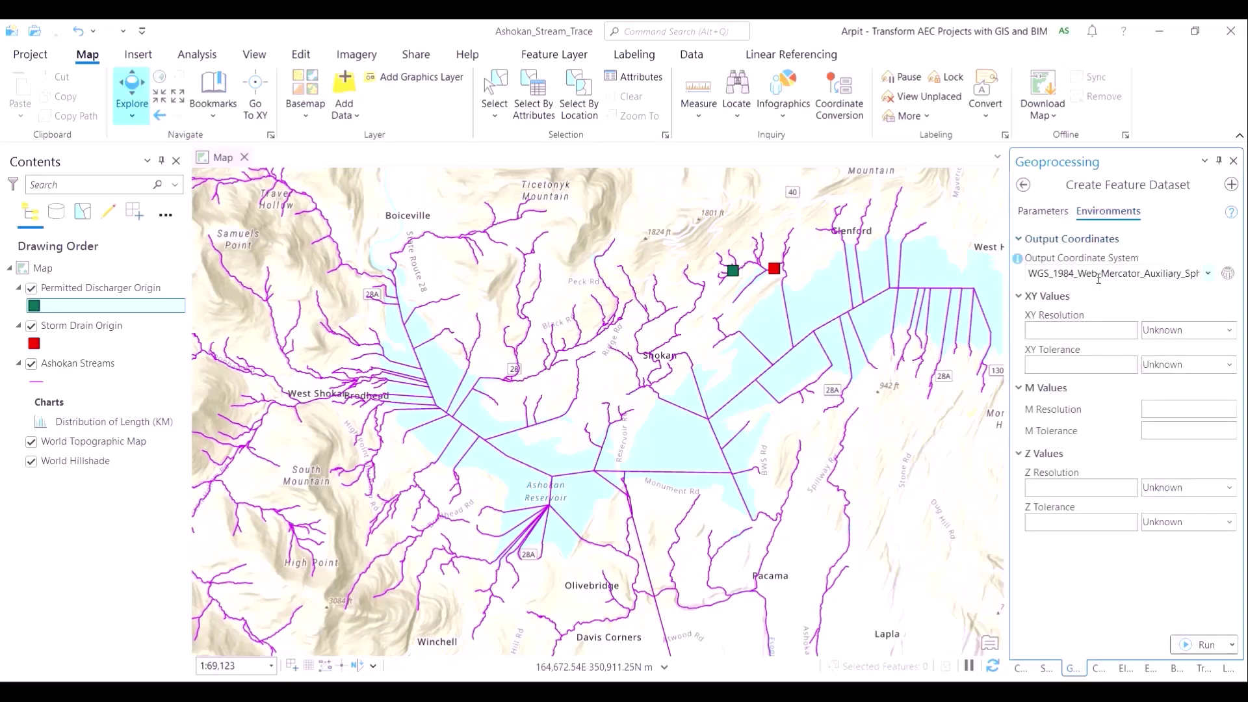
left_click(1207, 276)
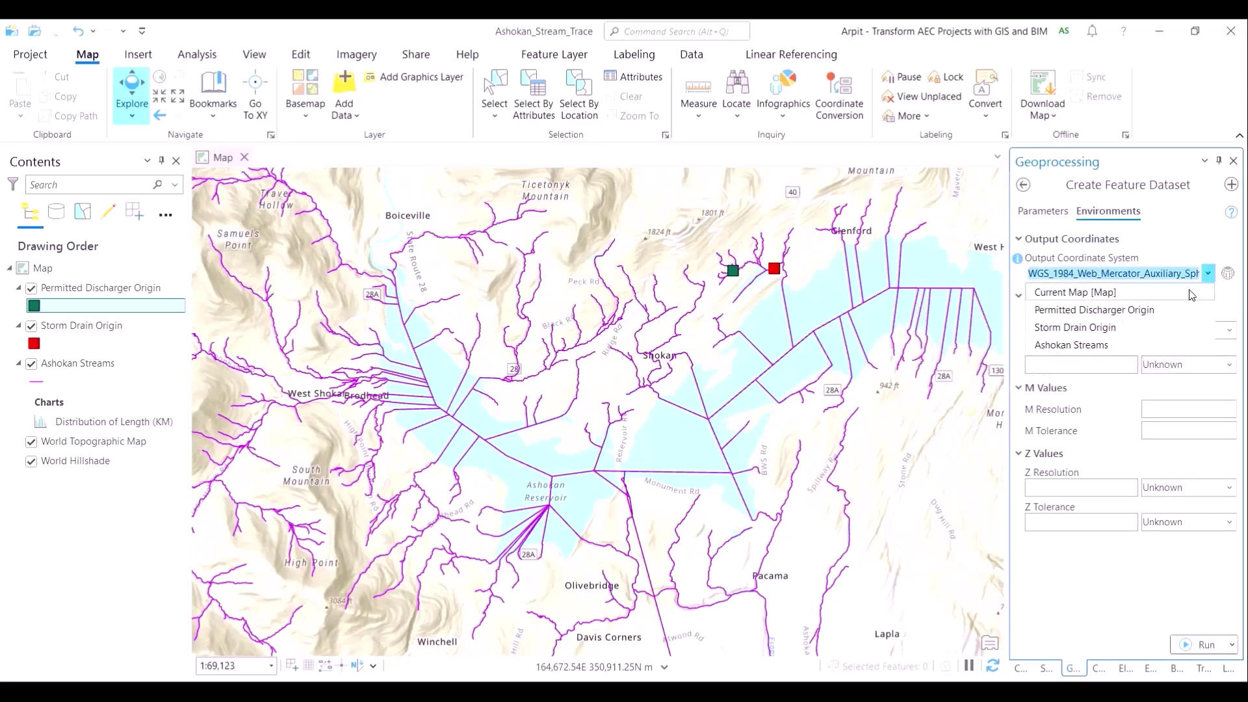
left_click(1190, 293)
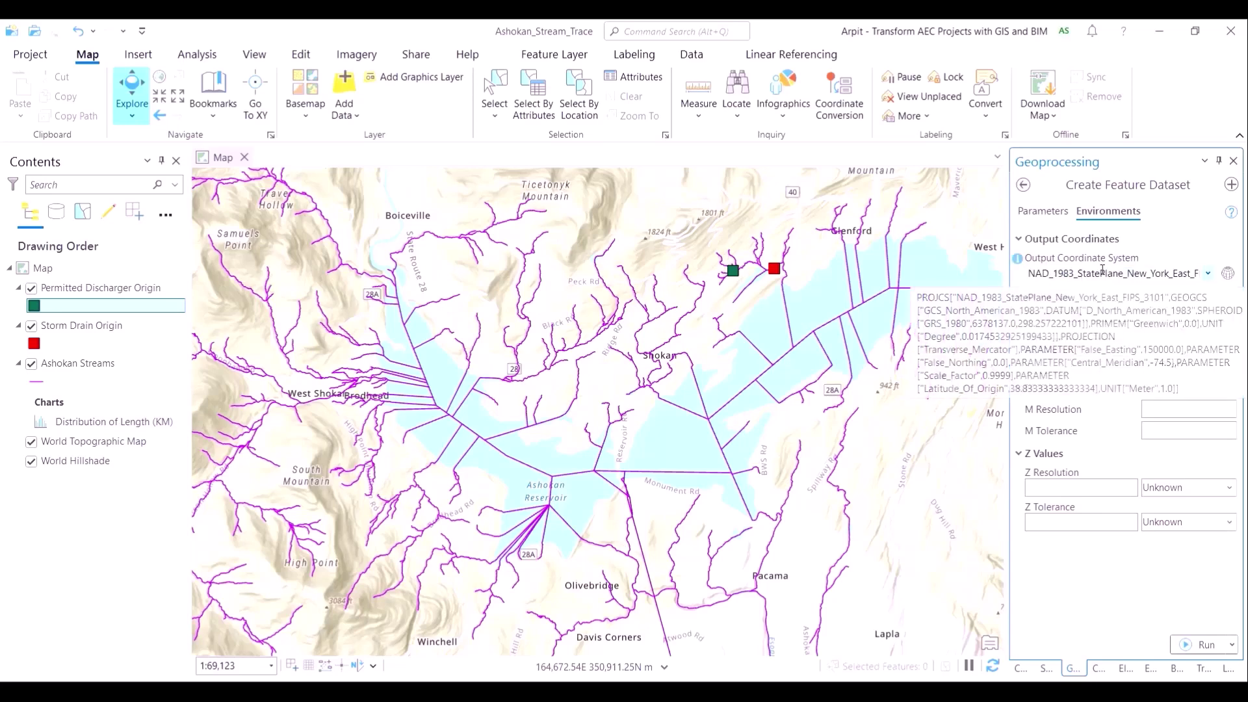
left_click_drag(1079, 274, 1236, 282)
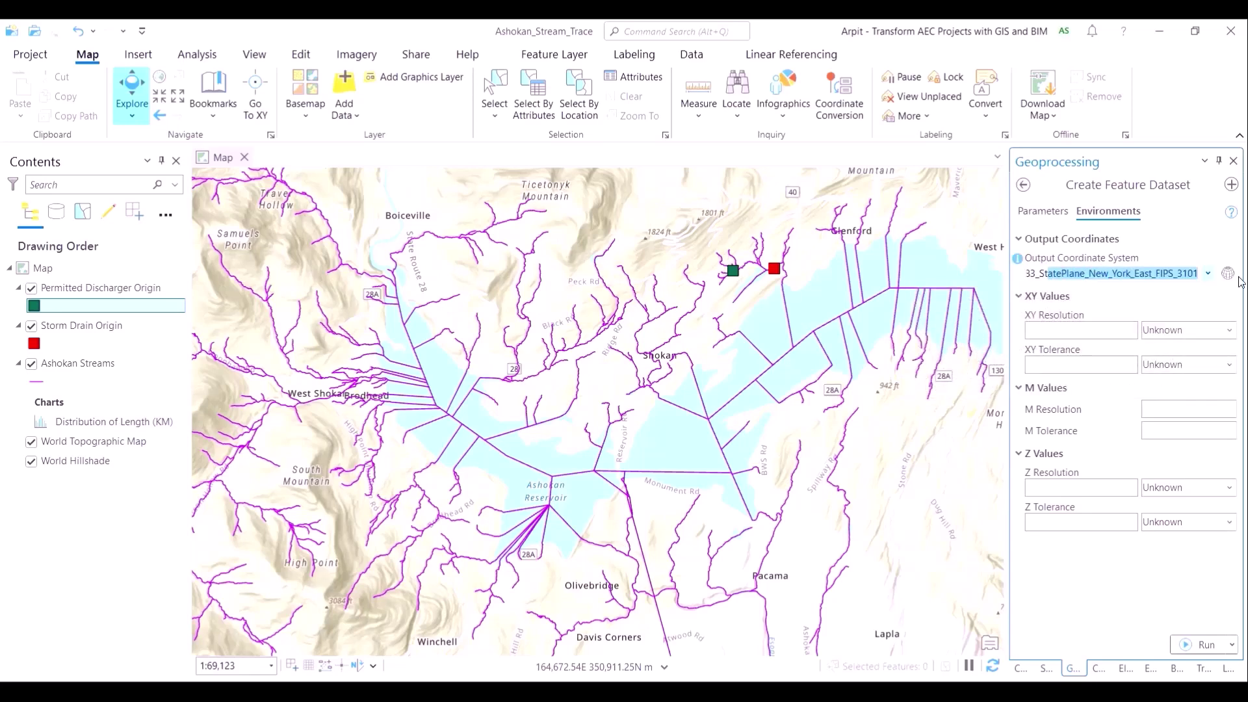
left_click(1046, 212)
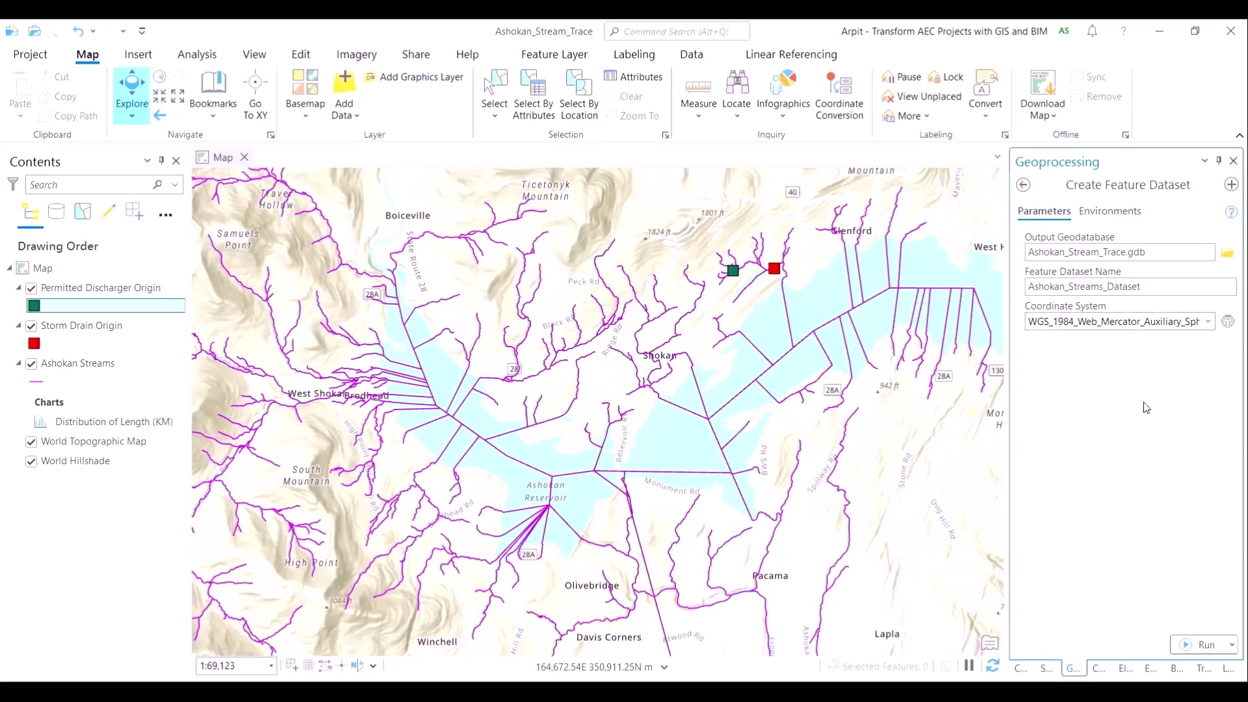
left_click(1206, 647)
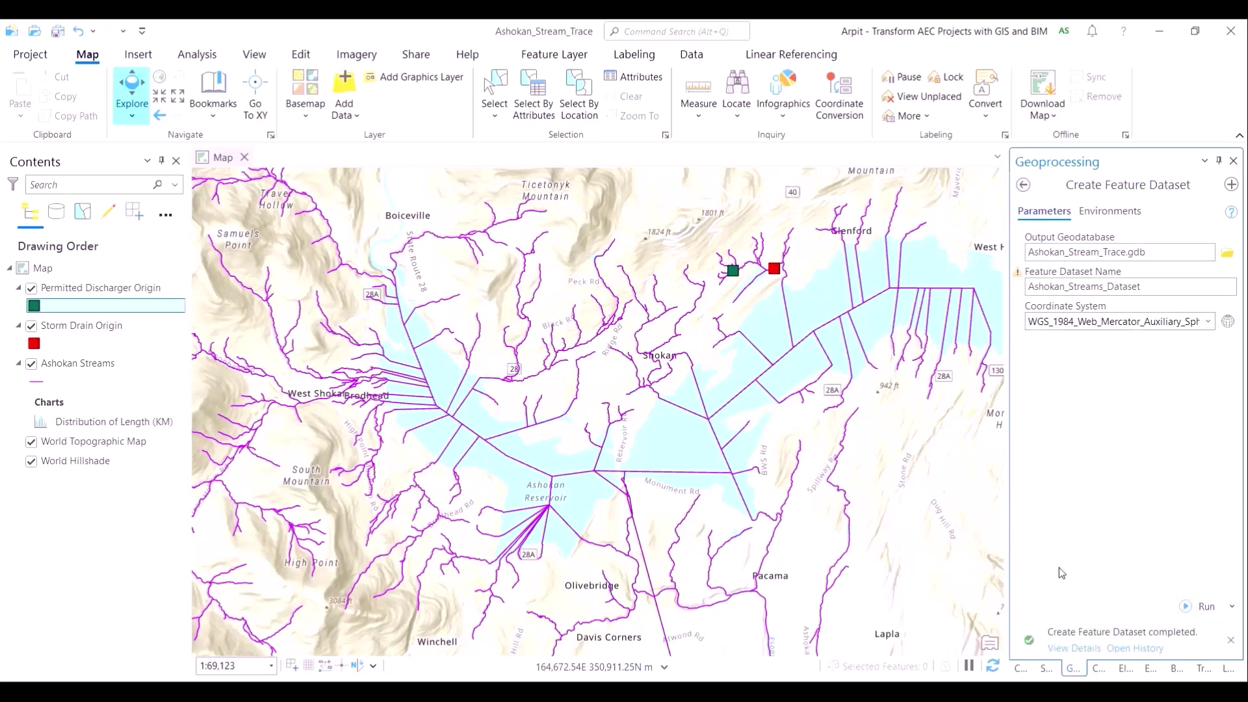
Import the Ashokan Streams layer into Ashokan_Streams_Dataset by running Feature Class To Geodatabase.
left_click(1020, 669)
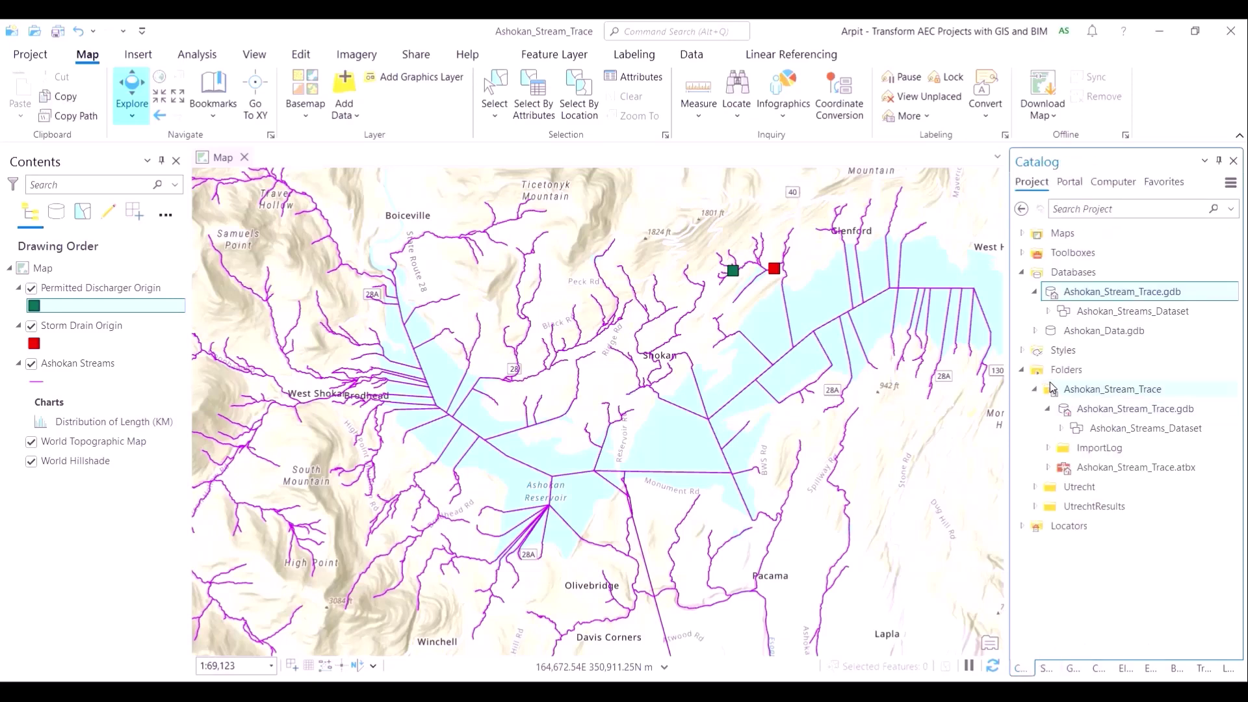
left_click(1054, 313)
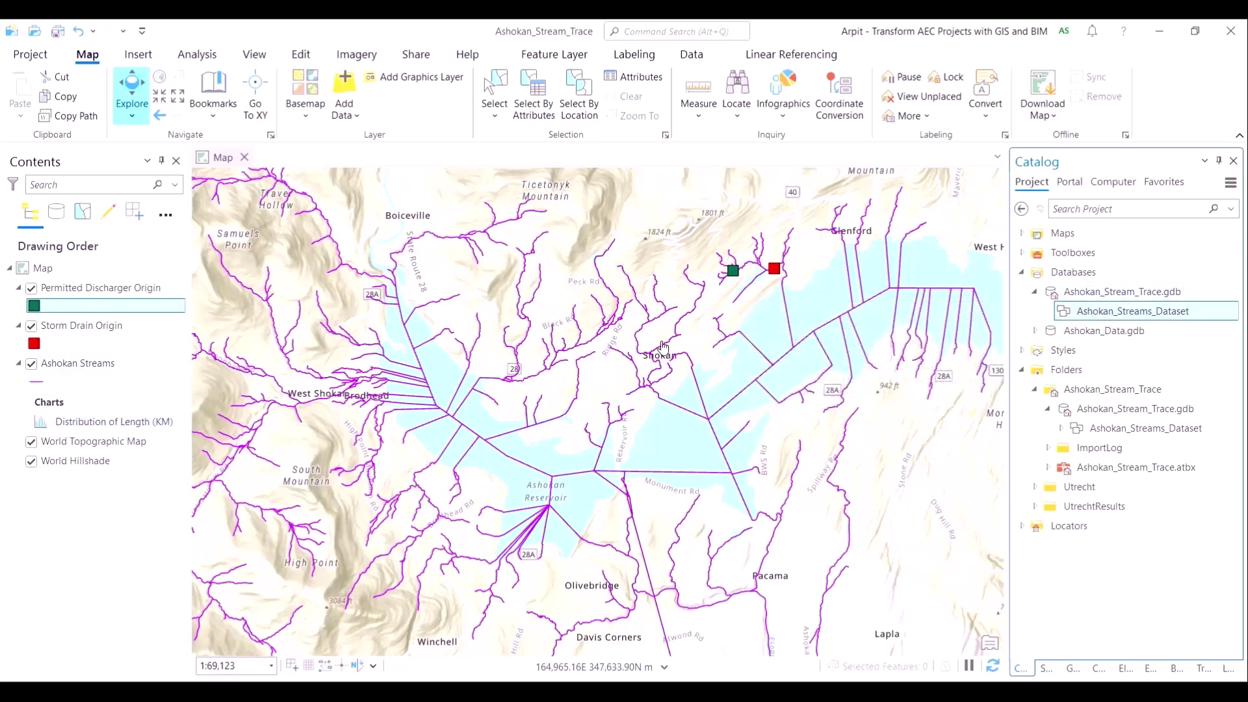
right_click(1107, 316)
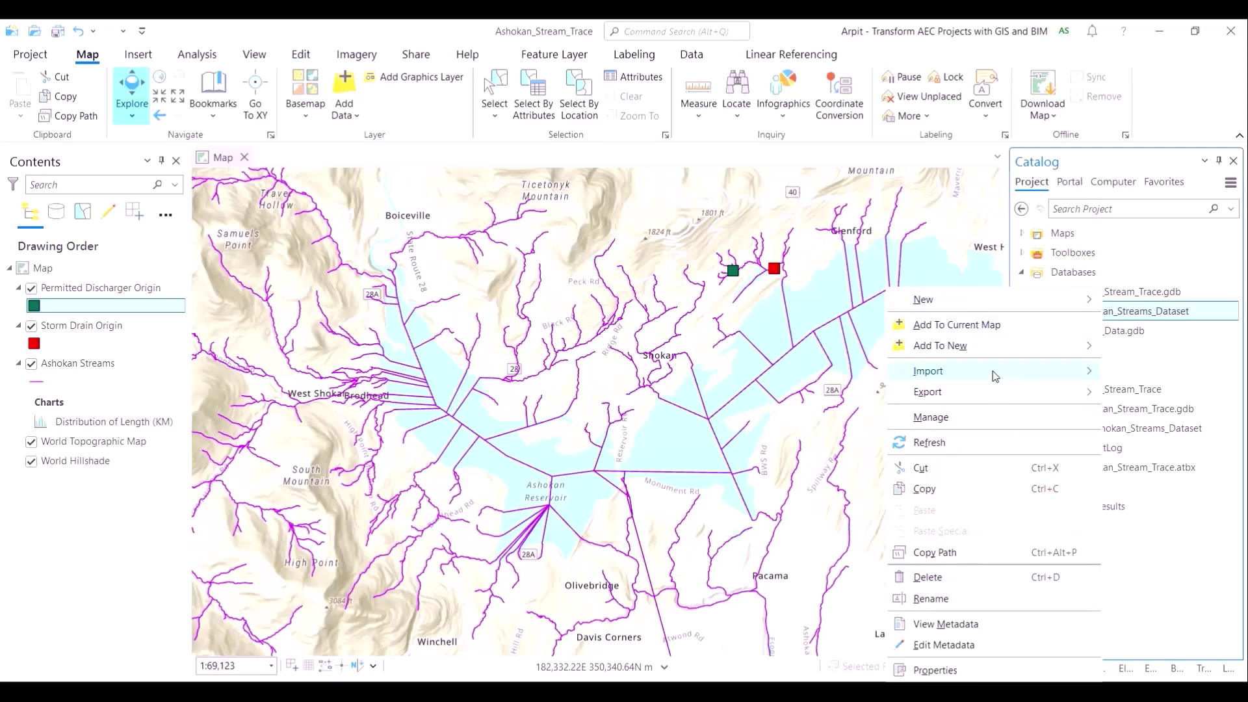
mouse_move(995, 375)
left_click(1170, 372)
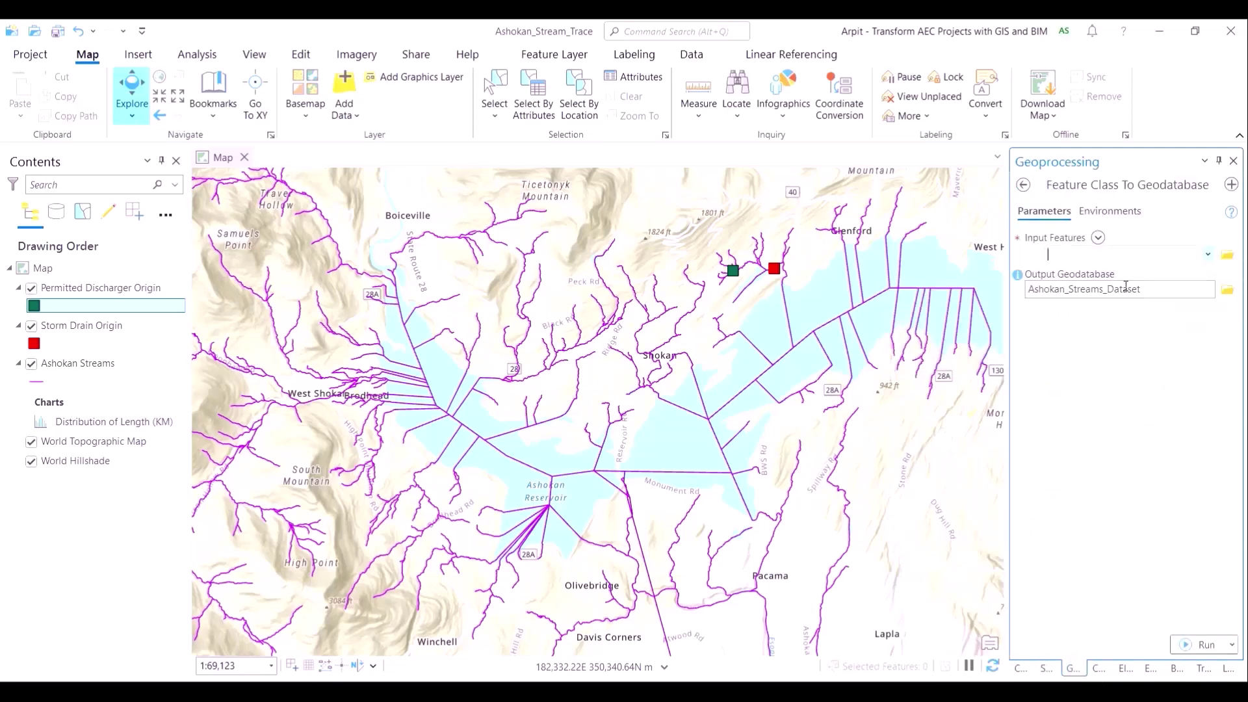
left_click(1208, 255)
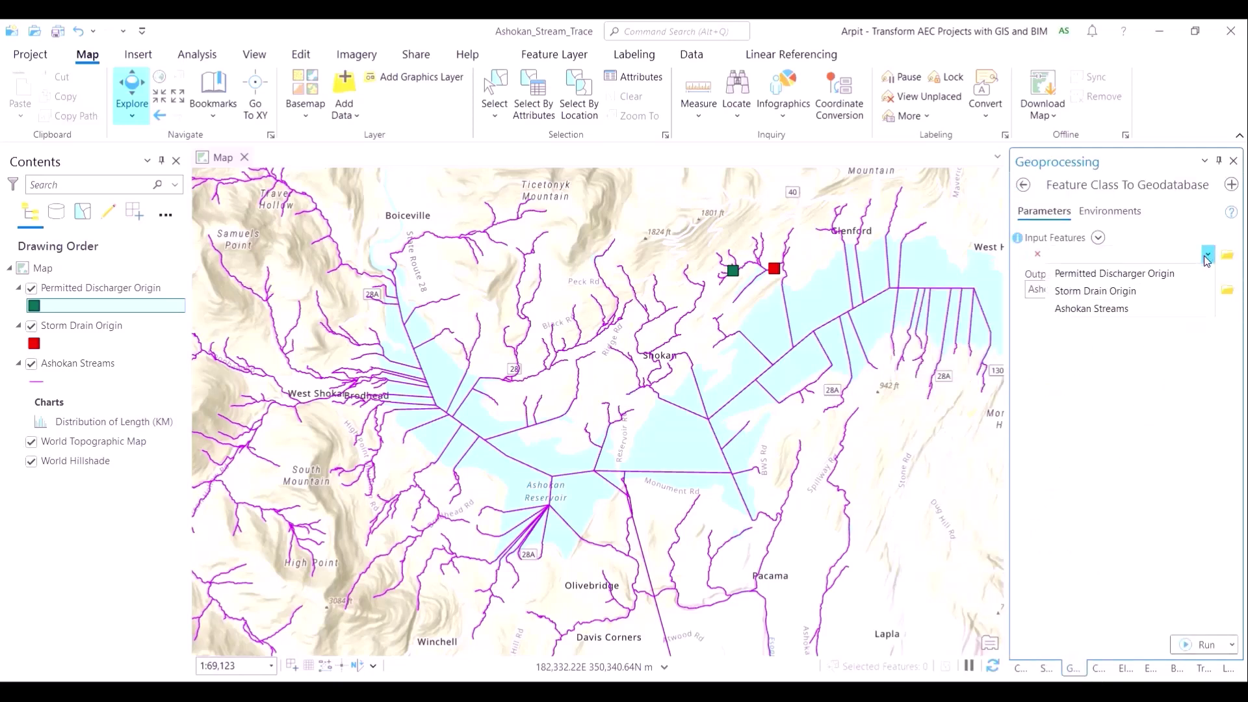
left_click(1098, 308)
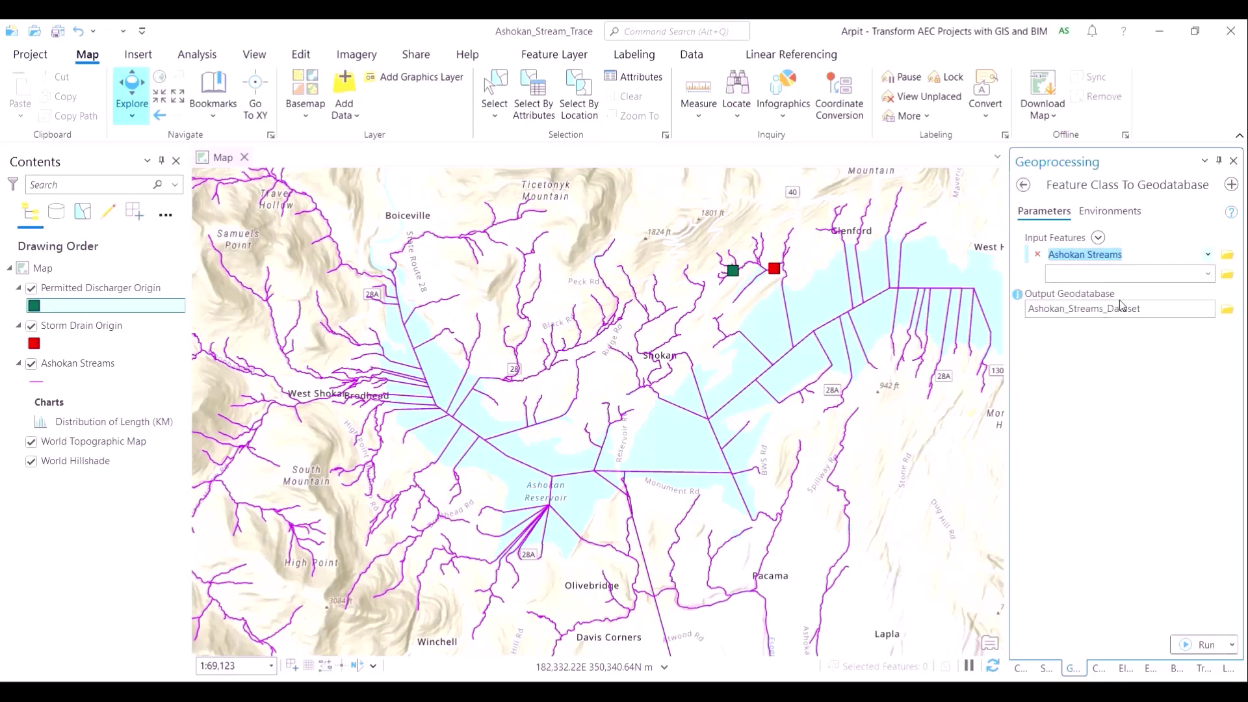
left_click(1196, 645)
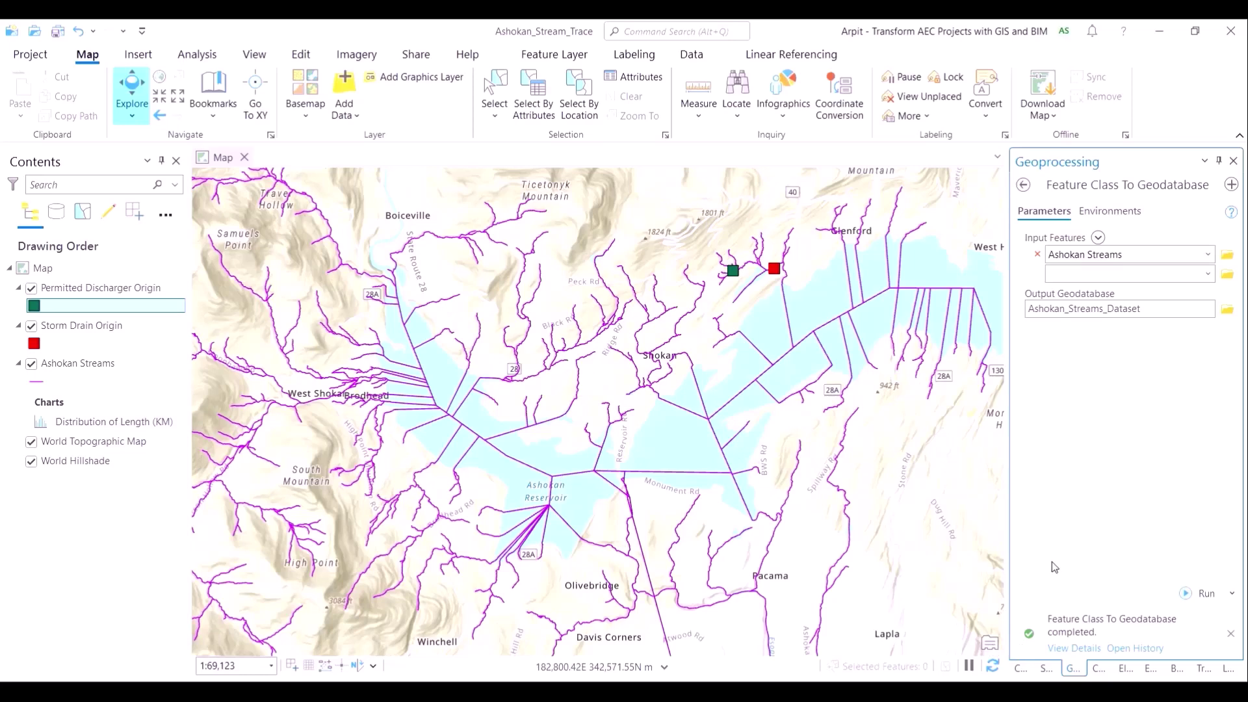
Find the Create Trace Network tool and set Ashokan_Streams_Dataset from Ashokan_Stream_Trace.gdb as its input feature dataset.
left_click(1024, 184)
triple_click(1151, 188)
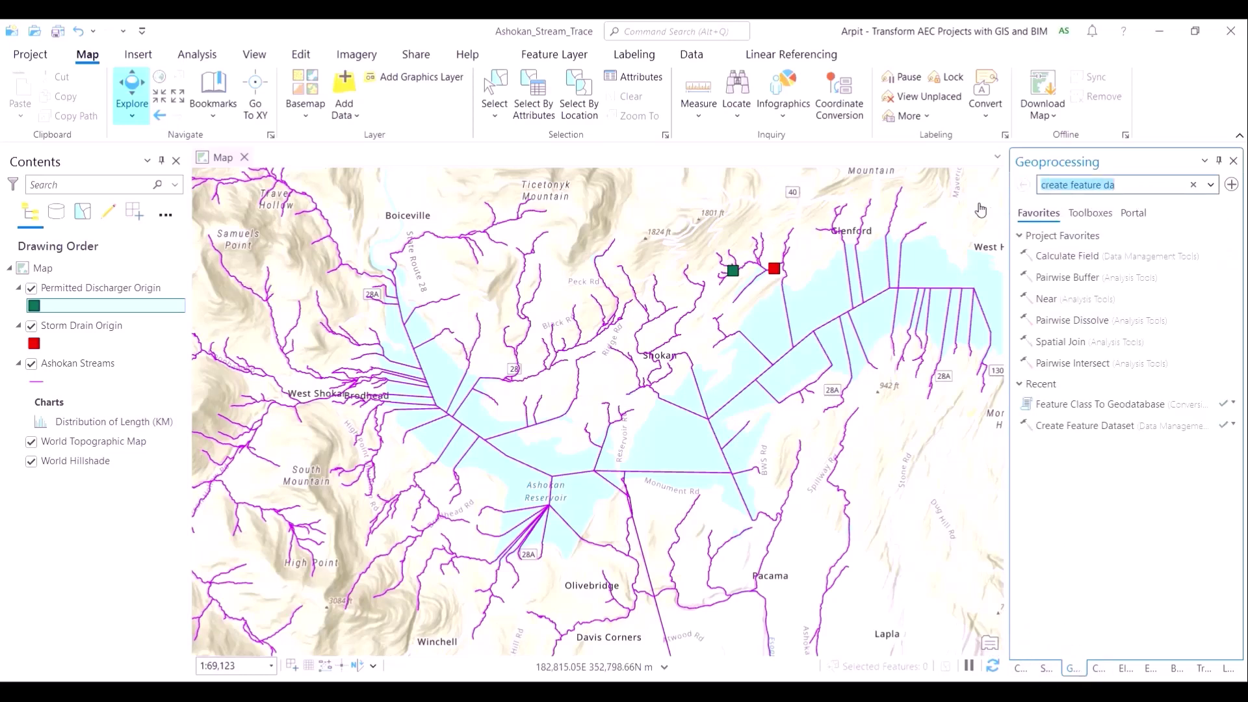
type("cre")
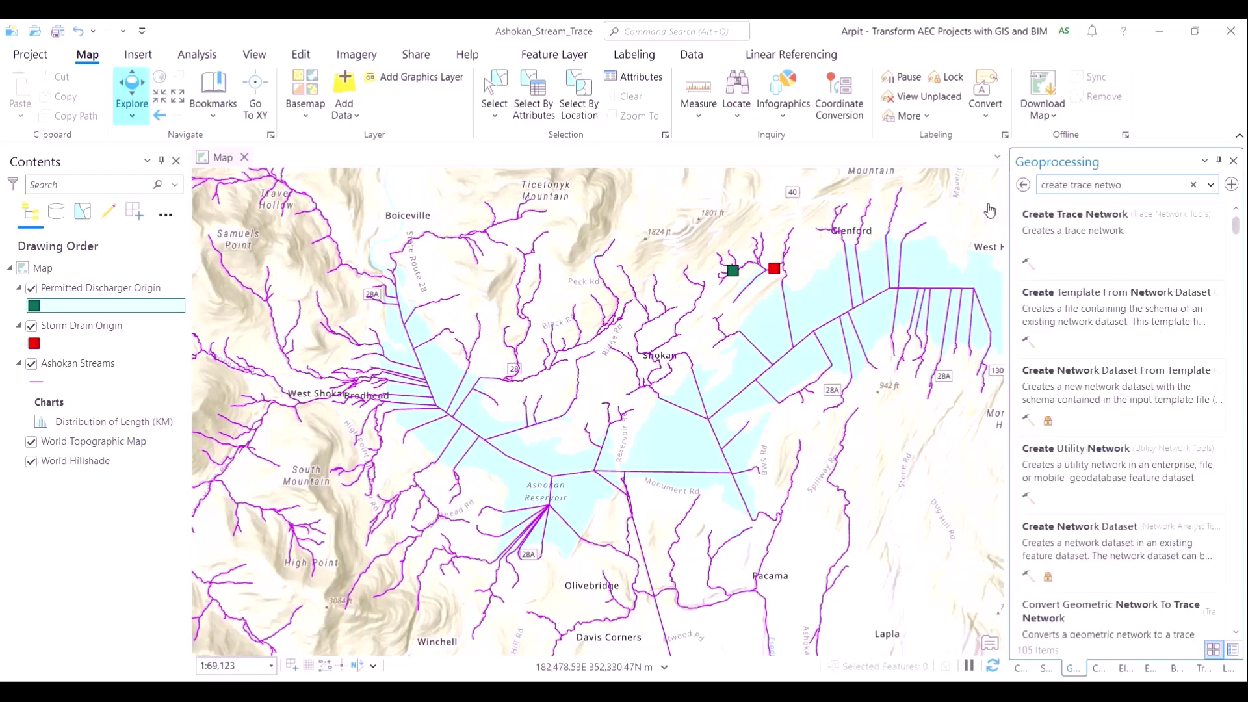
left_click(1107, 229)
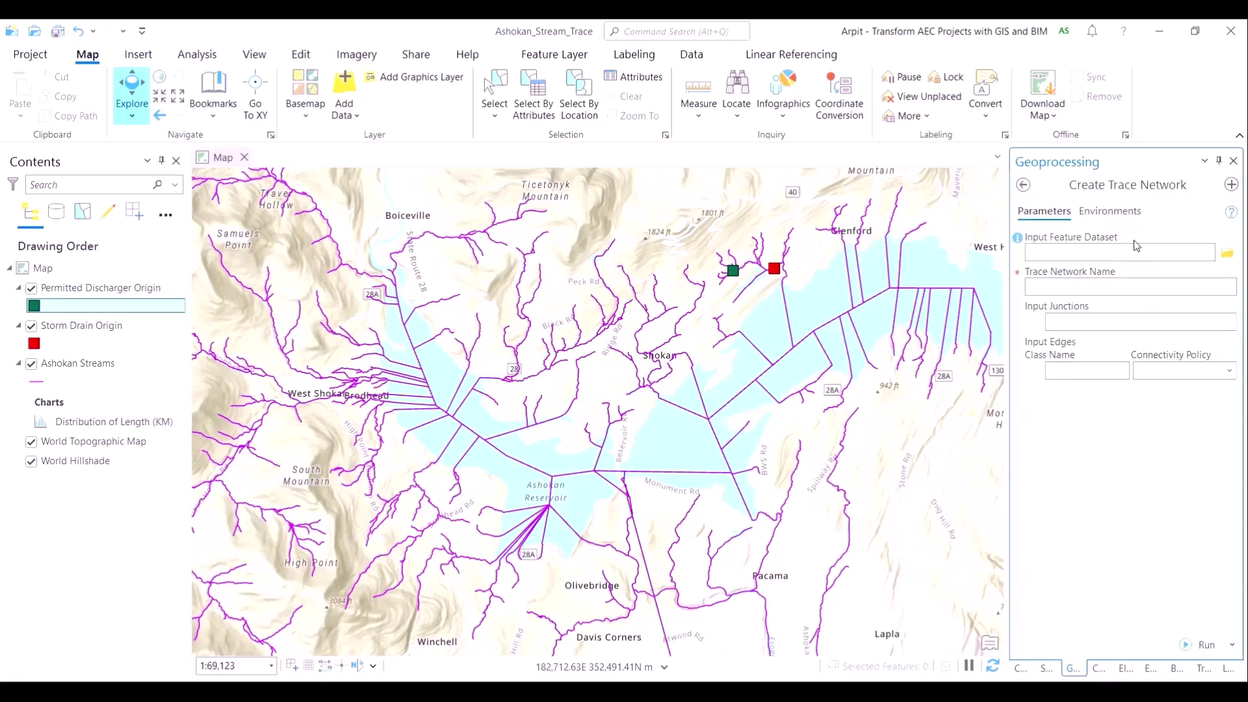
left_click(1227, 254)
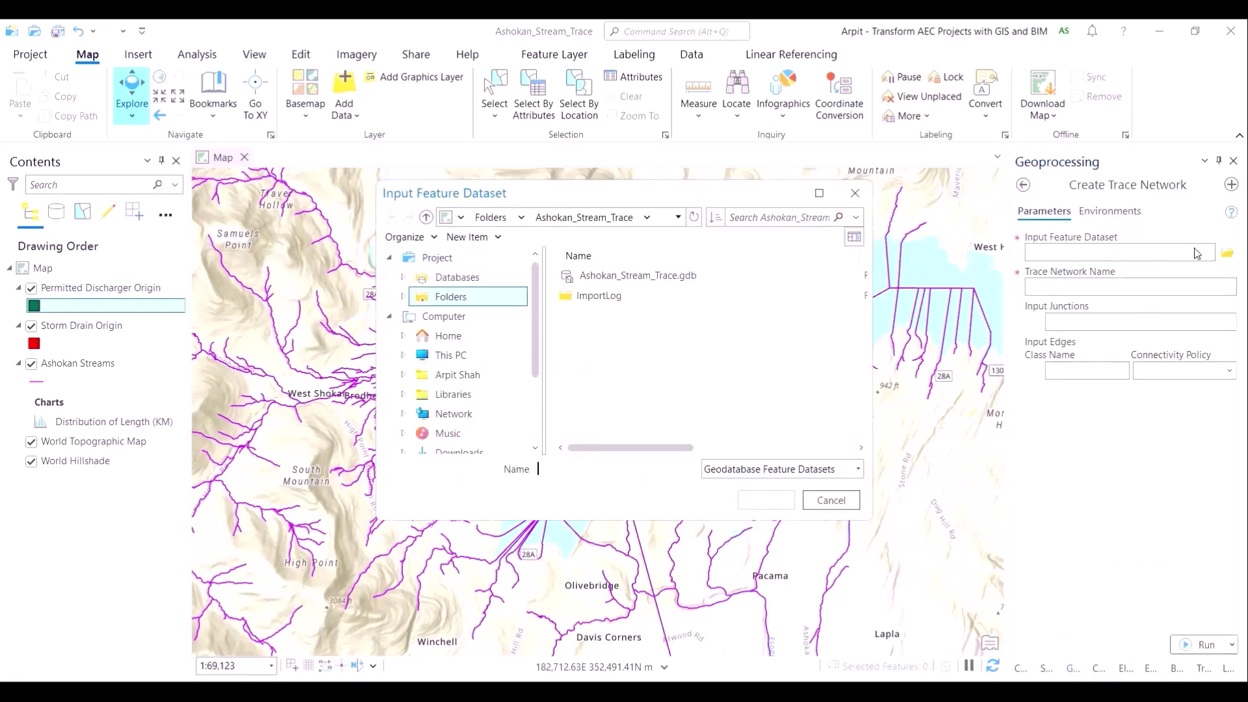
double_click(706, 277)
left_click(681, 278)
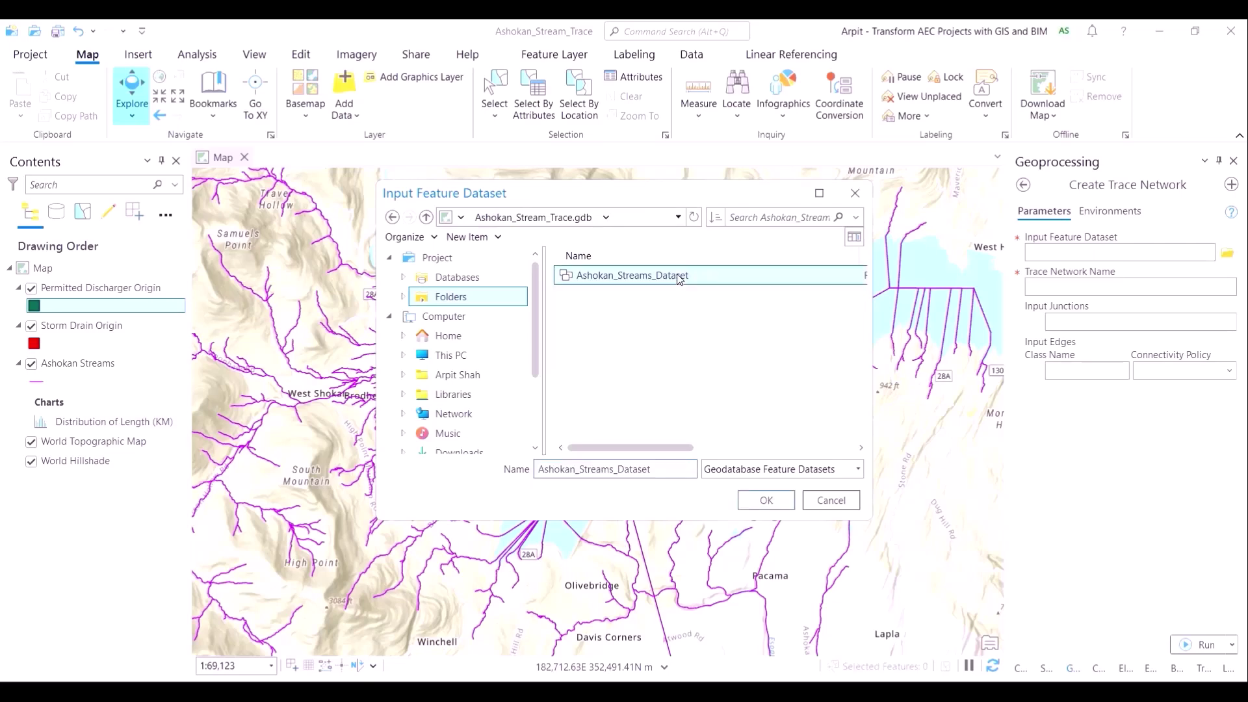
left_click(761, 499)
Name the trace network Hydro, add Ashokan_Streams as an input edge with the Simple edge policy, and run Create Trace Network.
left_click(1147, 286)
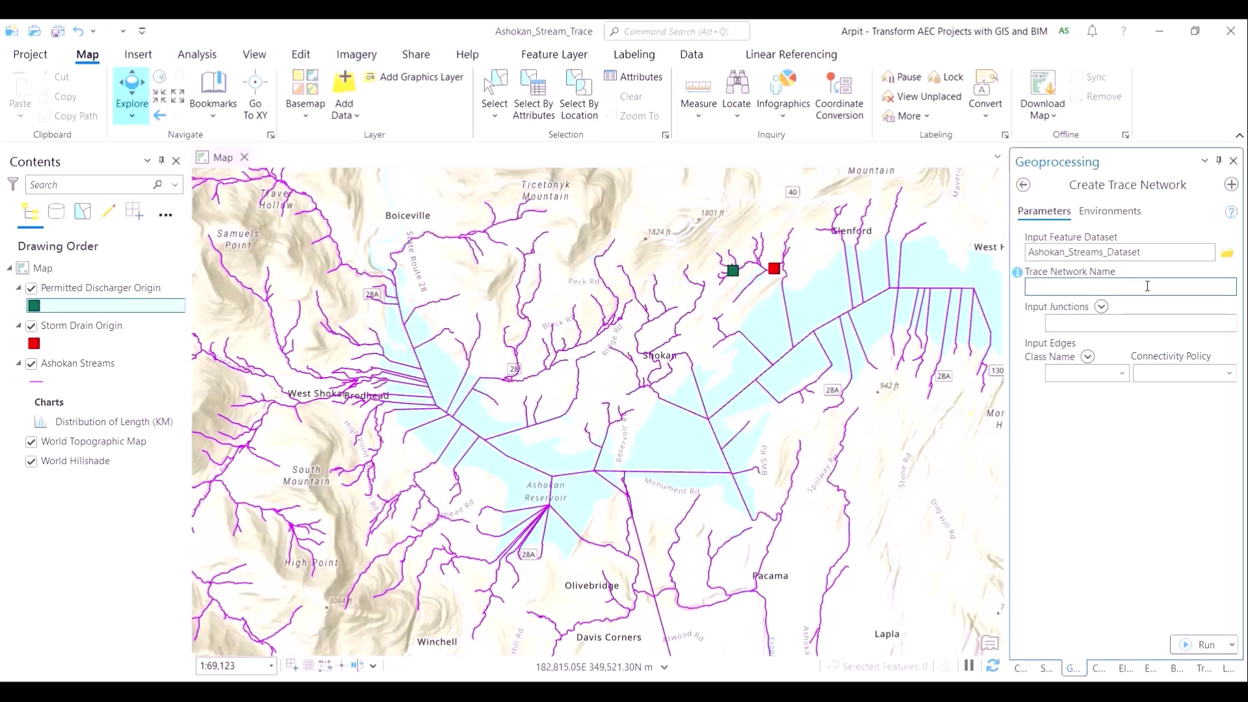
type("Hydro")
key("Tab")
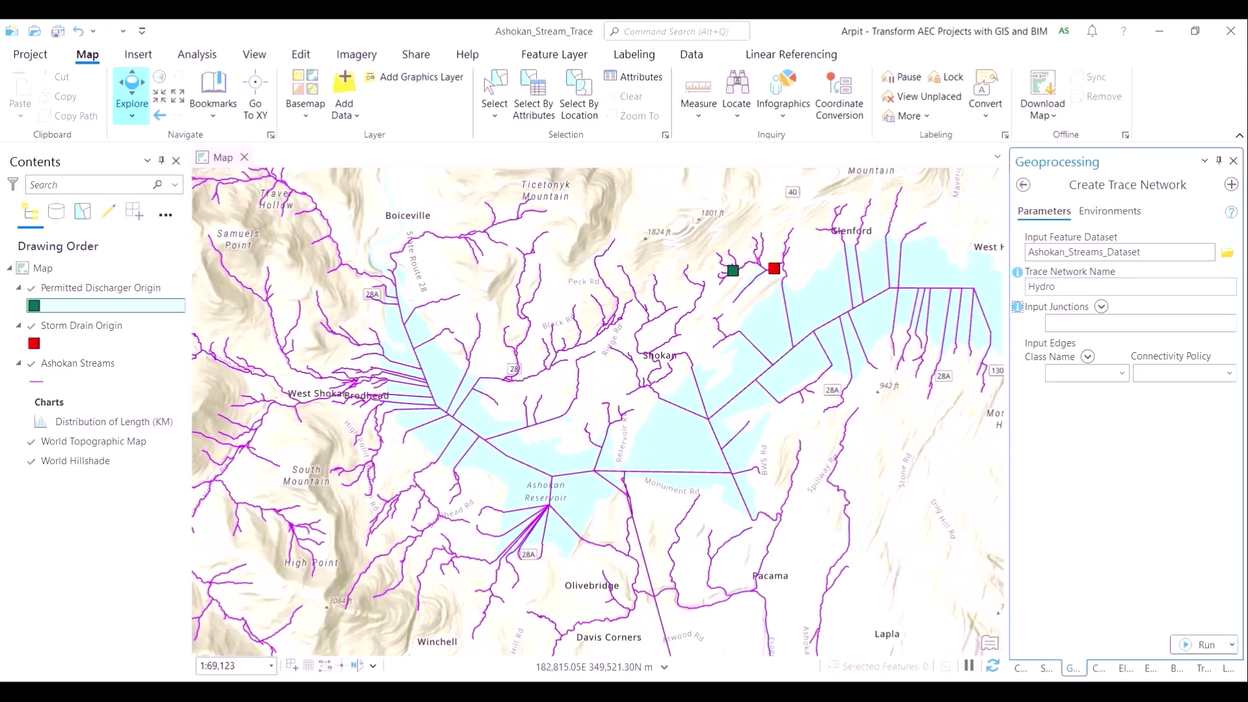
left_click(1122, 373)
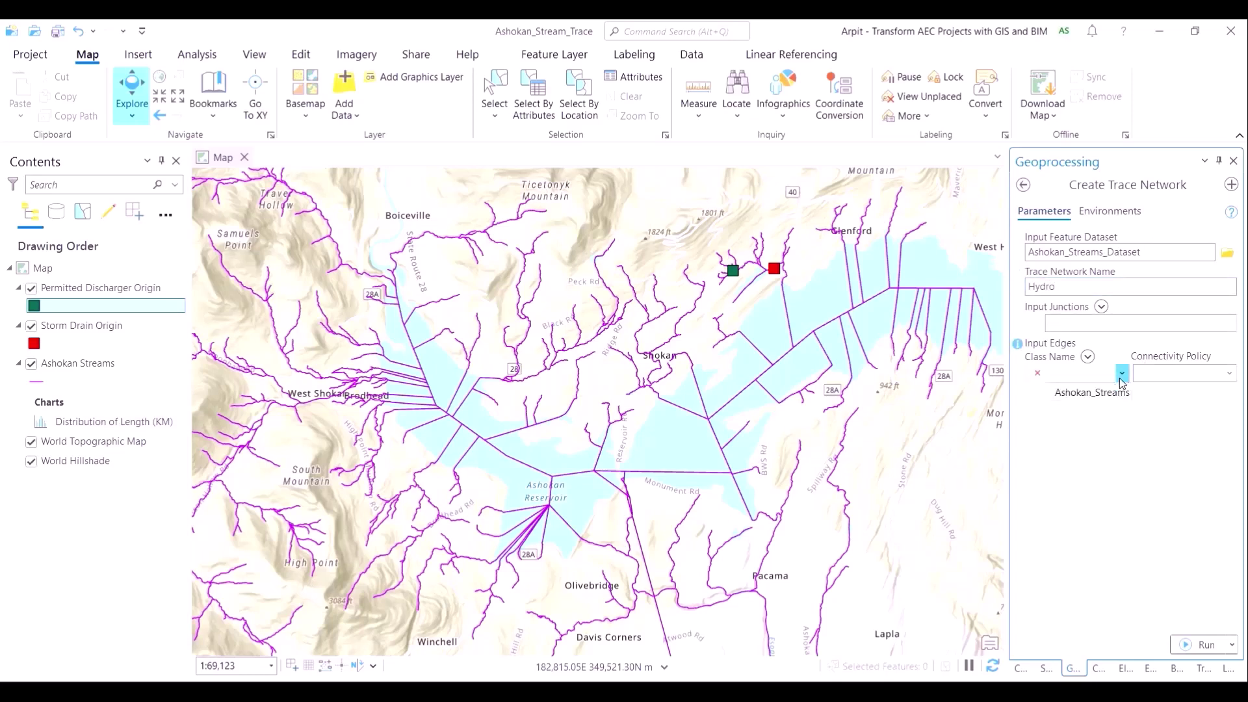
left_click(1104, 392)
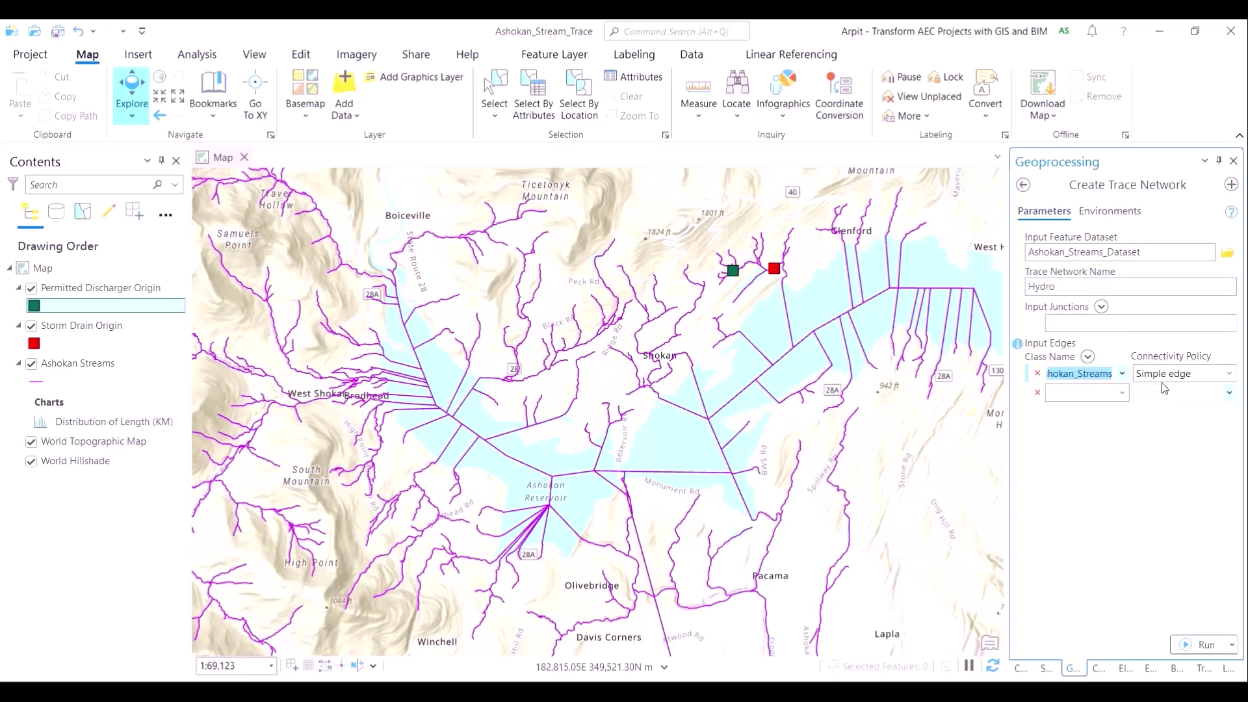
left_click(1227, 375)
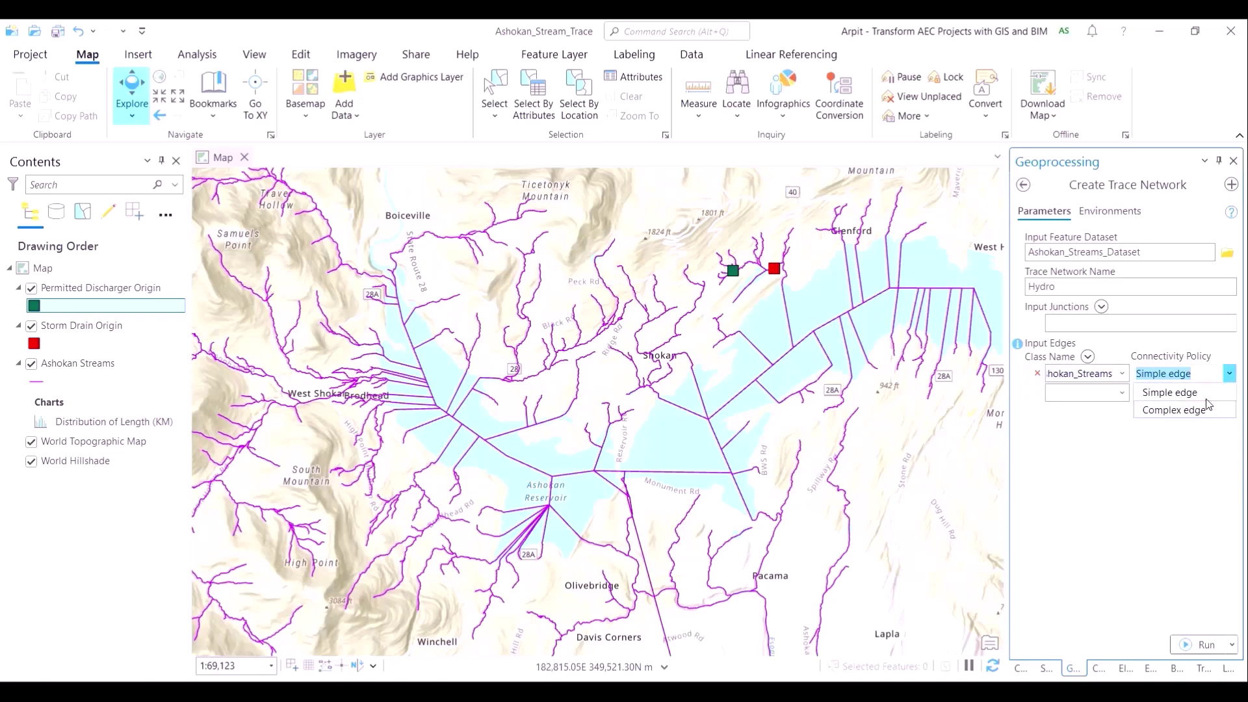
left_click(1178, 393)
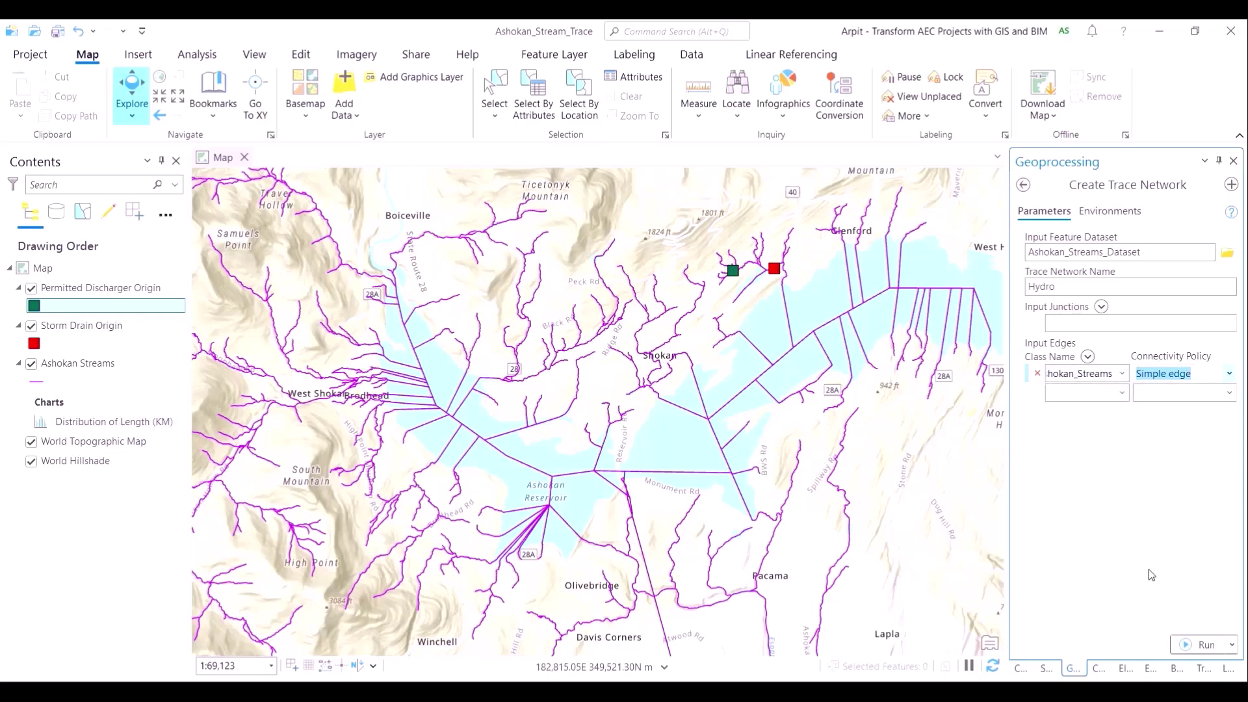
left_click(1203, 650)
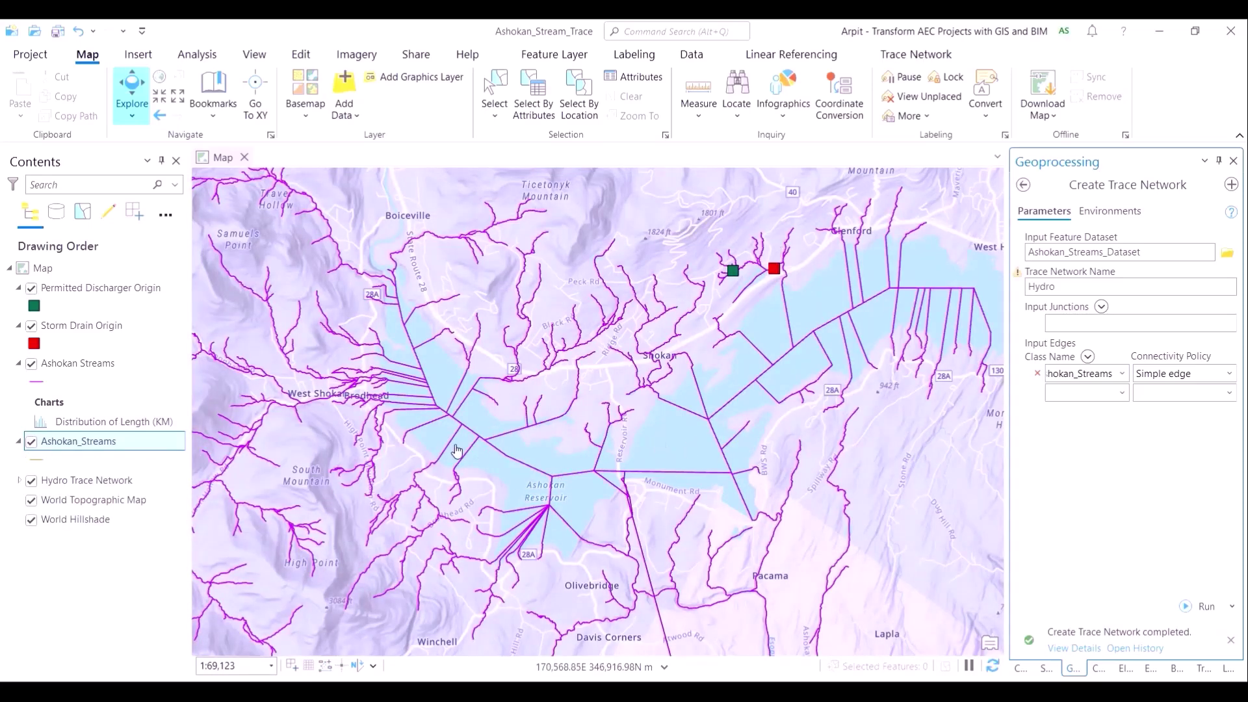
Collapse the Ashokan Streams layer's legend and expand the Hydro Trace Network group to list its sublayers.
left_click(19, 363)
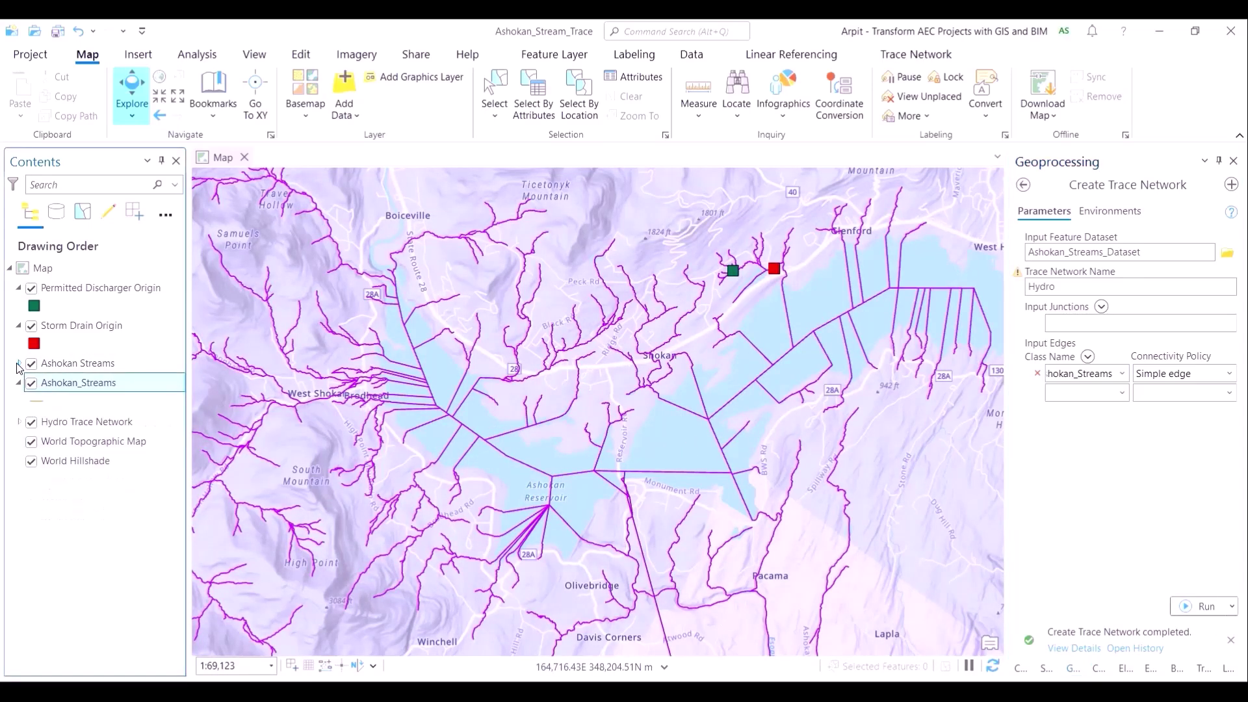
left_click(19, 327)
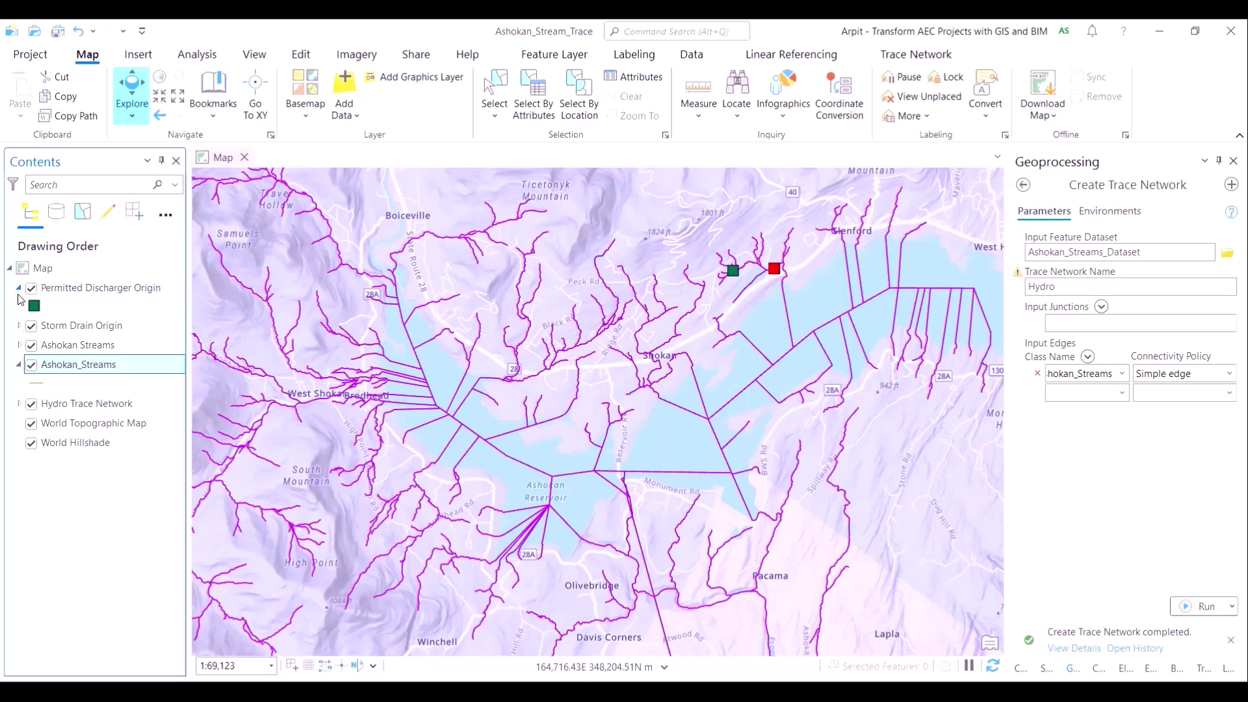
left_click(19, 326)
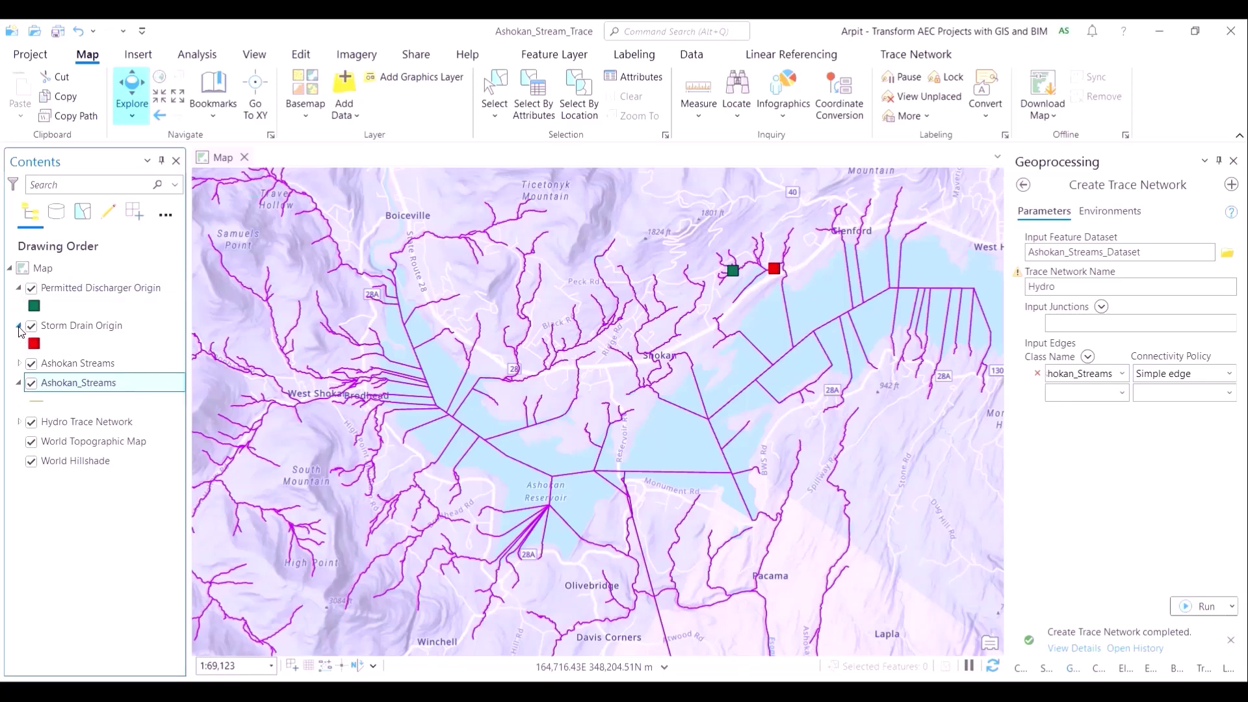
left_click(19, 422)
left_click(77, 431)
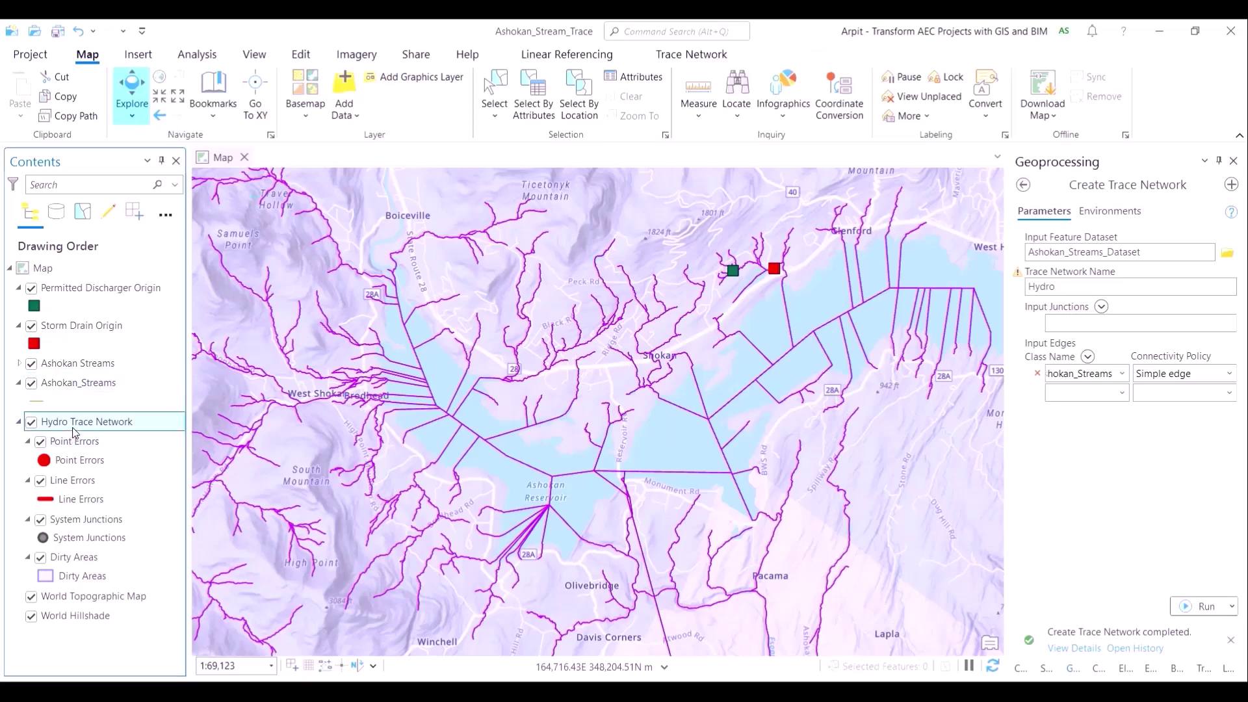
Examine the extent of the Hydro Trace Network's Dirty Areas sublayer on the map, and collapse the network group.
left_click(40, 557)
left_click(40, 558)
left_click(41, 558)
left_click(40, 557)
scroll(599, 463, "down", 4)
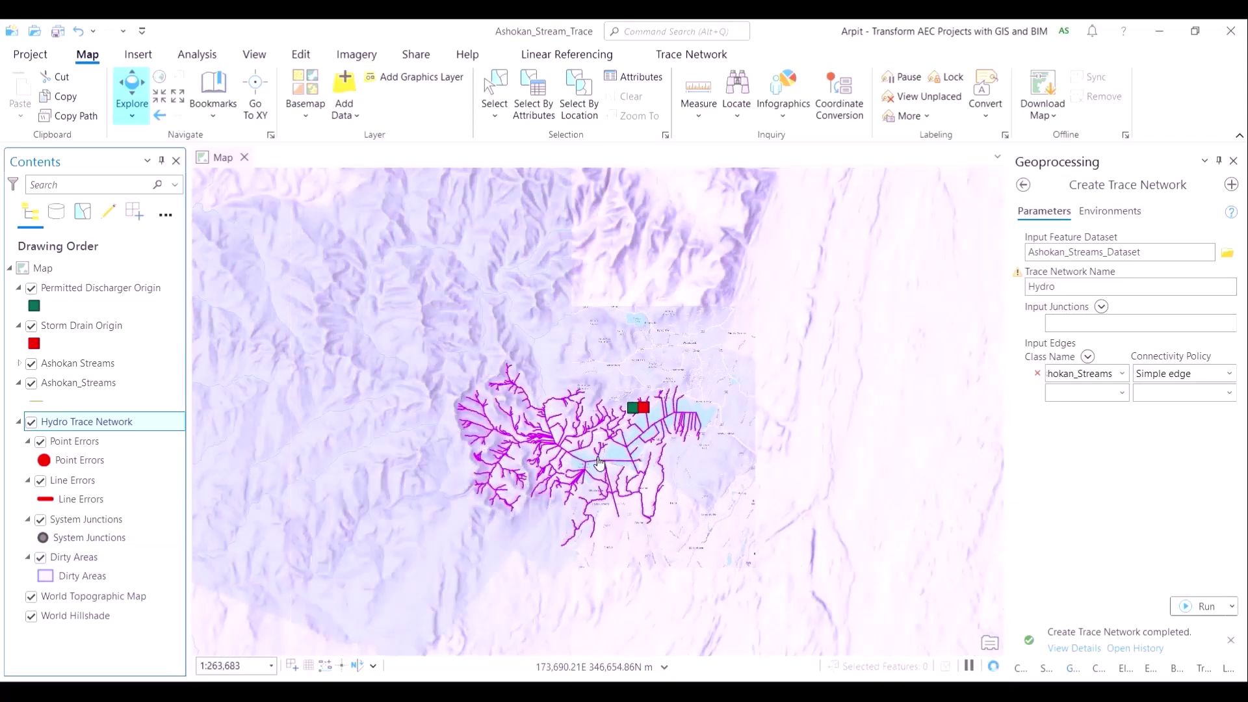
scroll(598, 463, "up", 2)
scroll(598, 463, "up", 1)
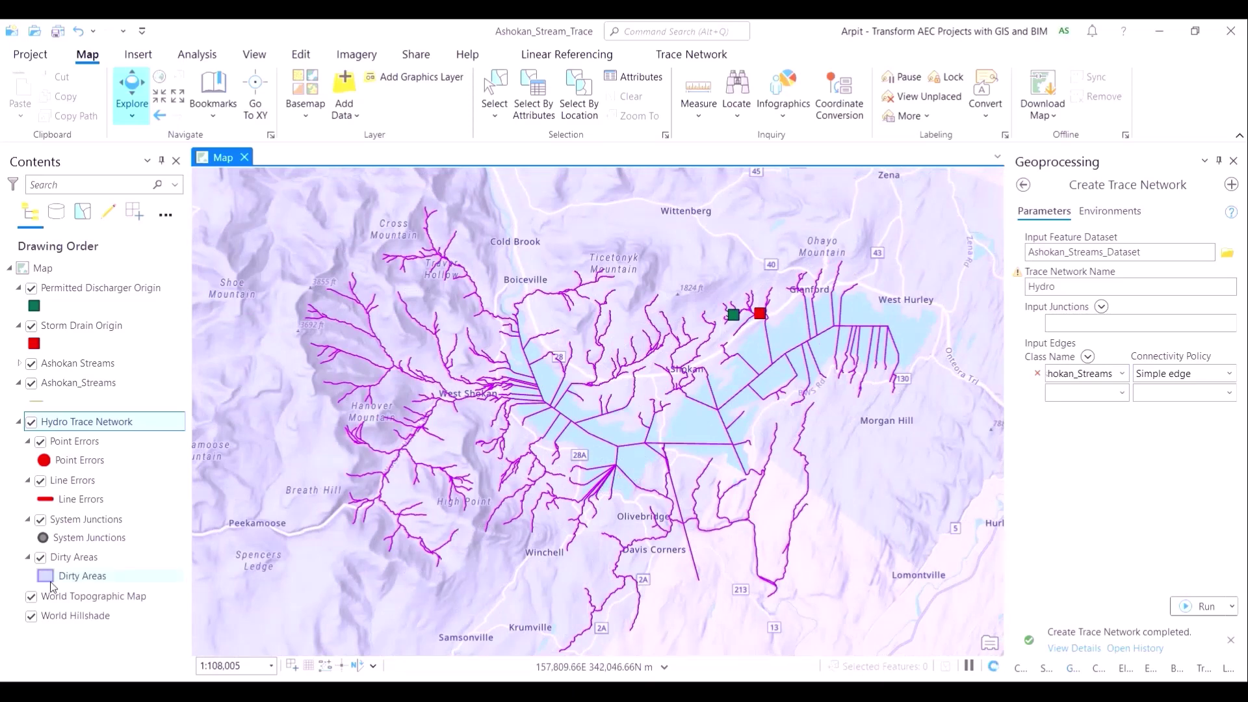
left_click(19, 423)
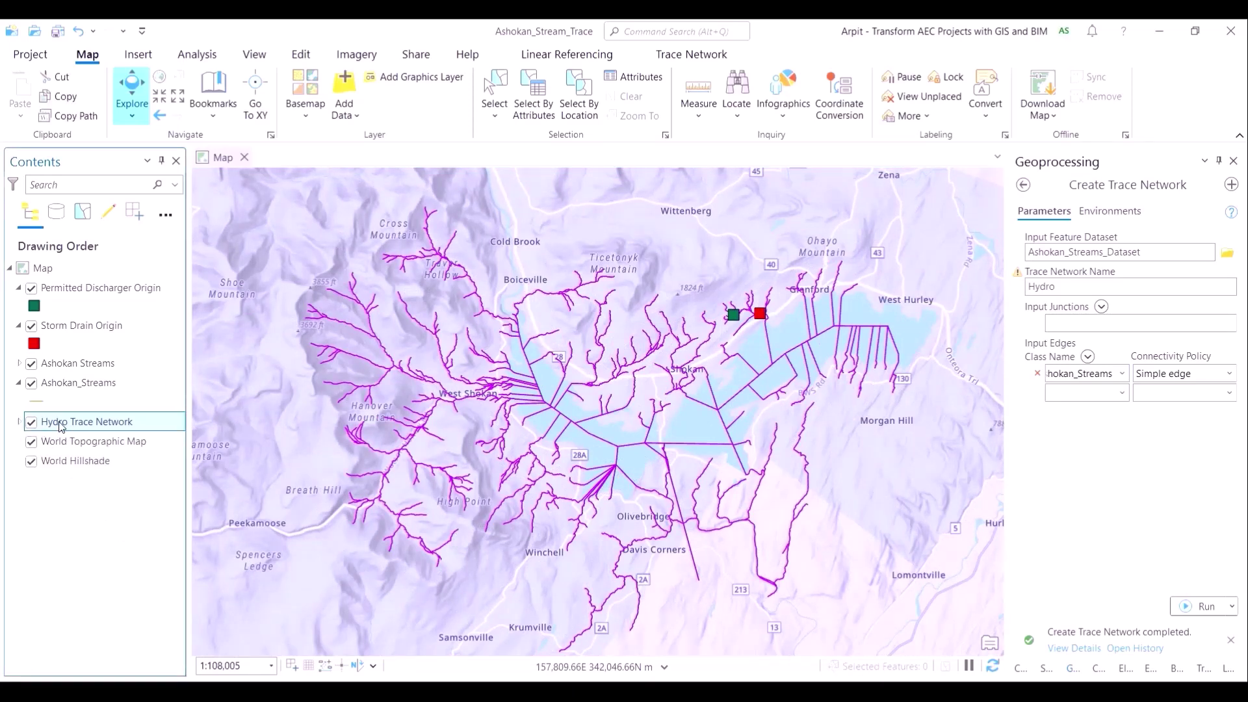
left_click(798, 420)
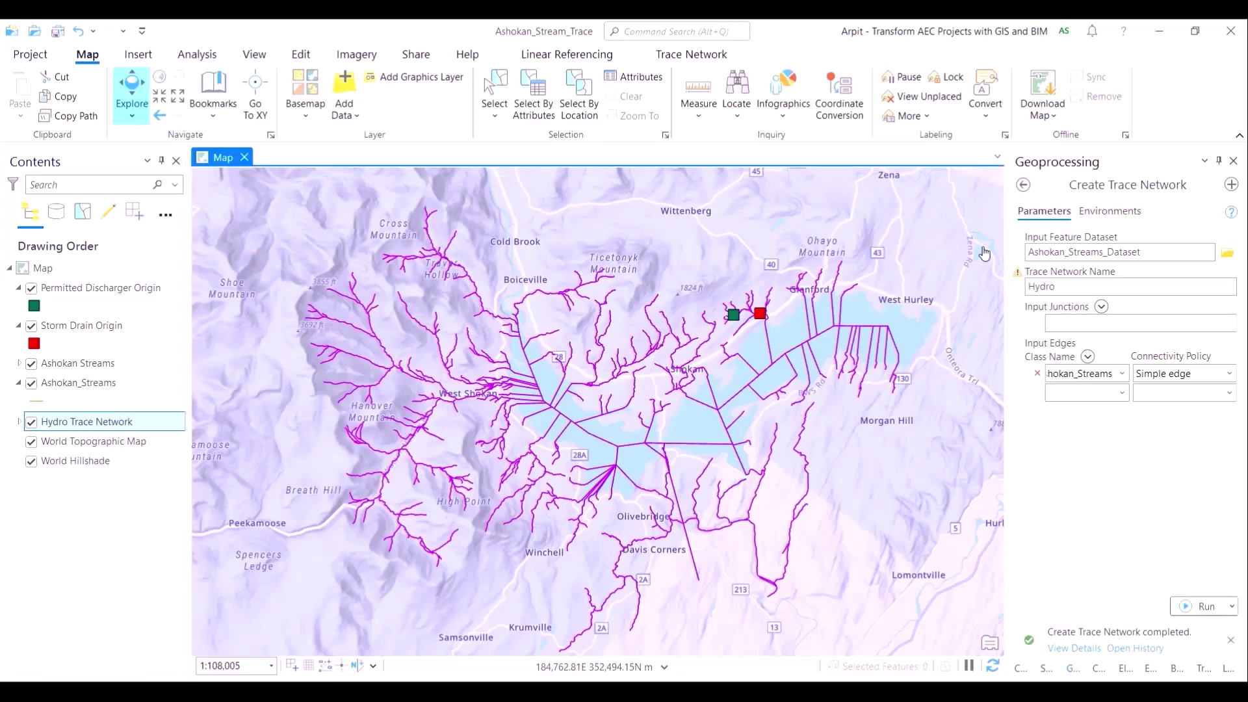
Find the Trace Network version of the Add Network Attribute tool and set Hydro Trace Network as its input.
left_click(1022, 186)
left_click(1144, 187)
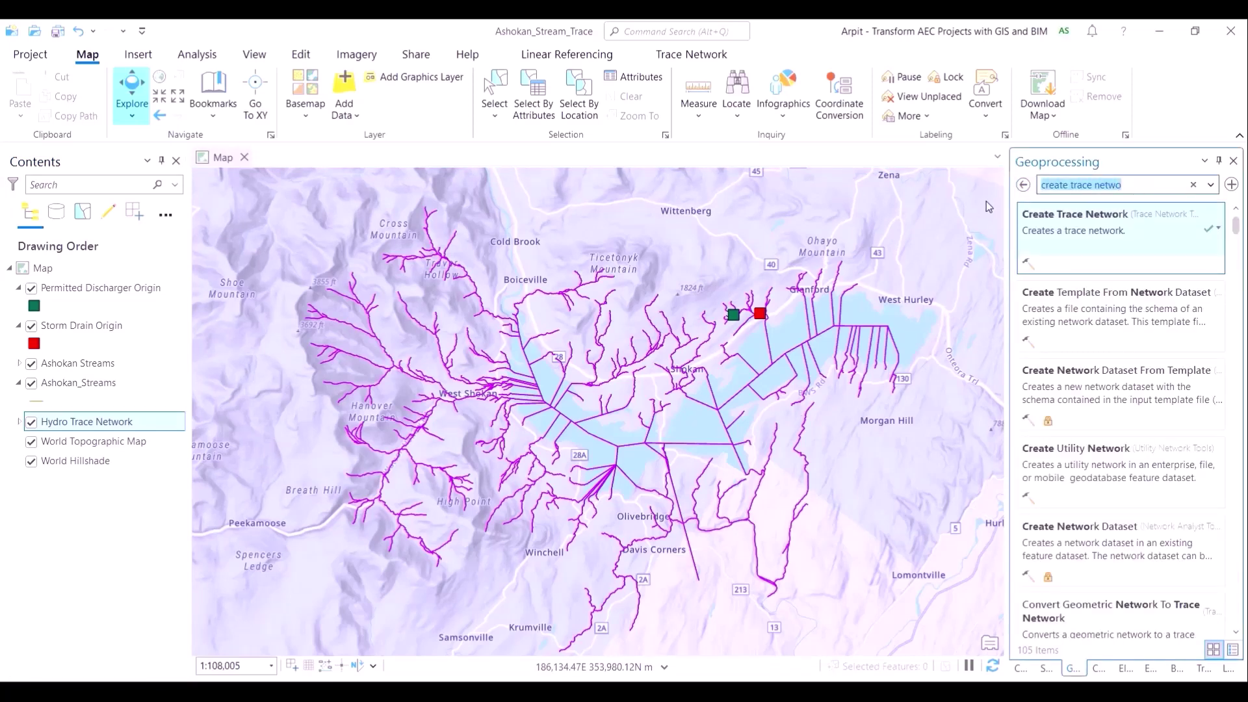
type("add network attribute")
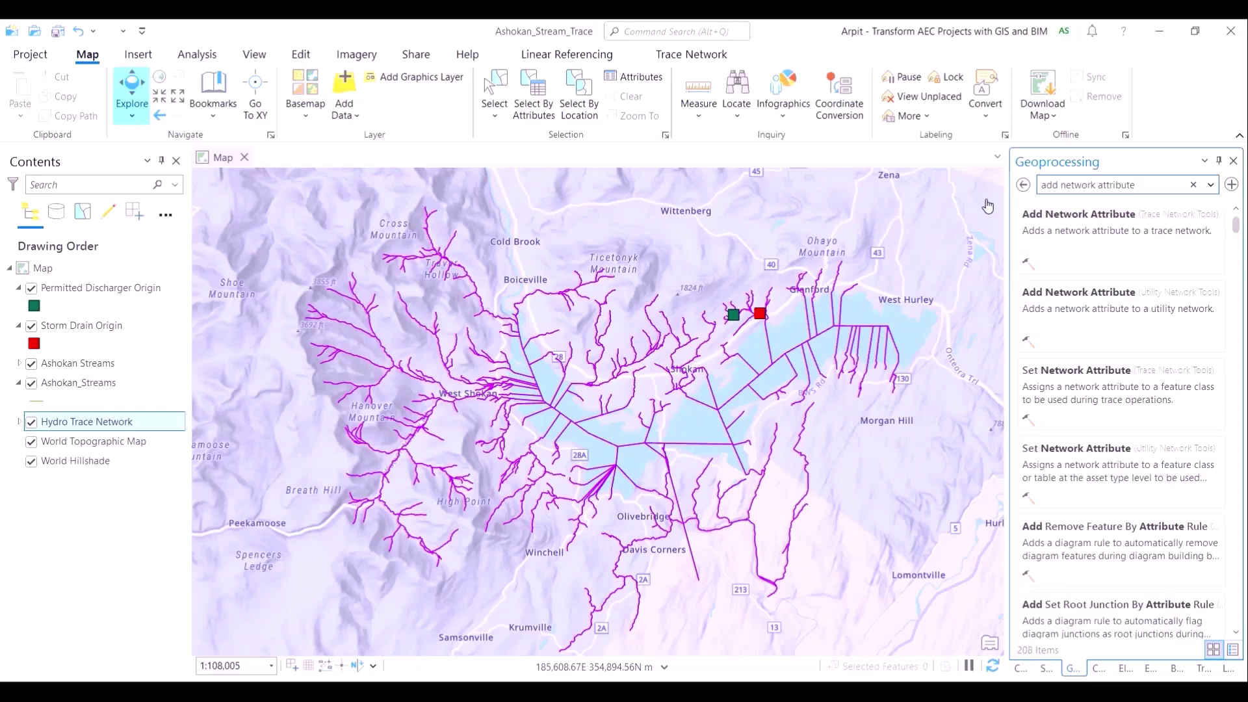
left_click(1087, 235)
left_click(1137, 250)
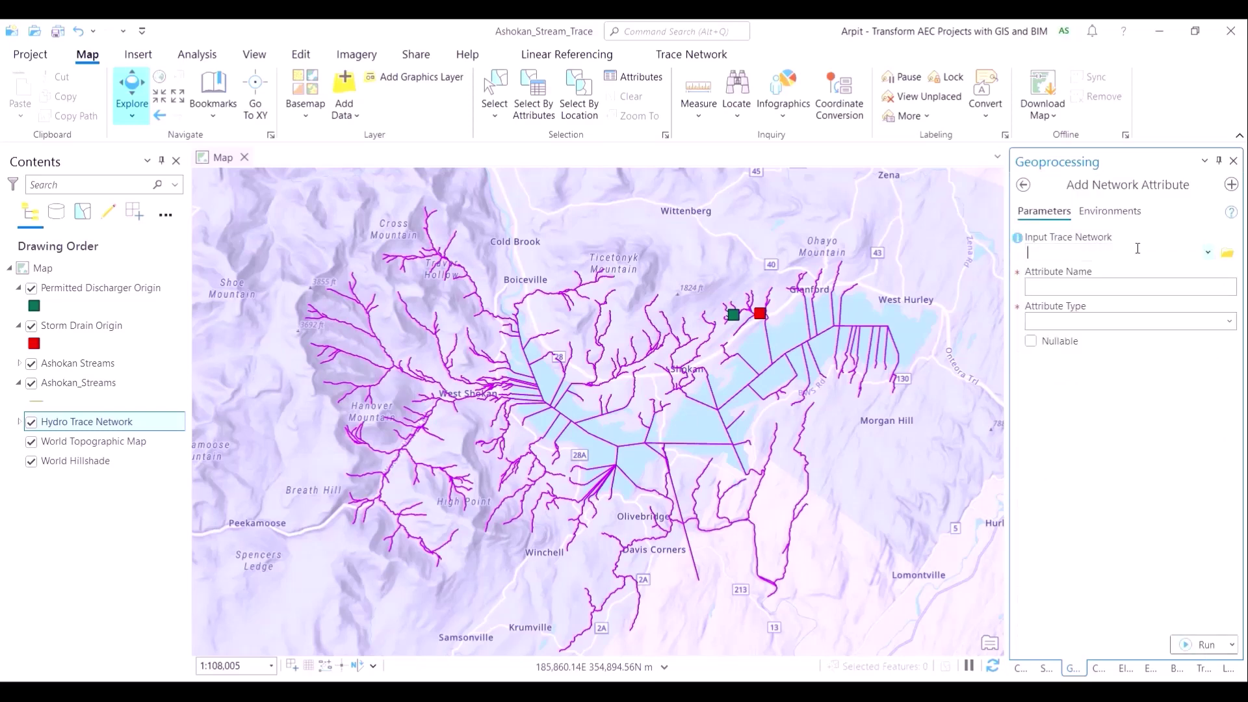
left_click(1207, 253)
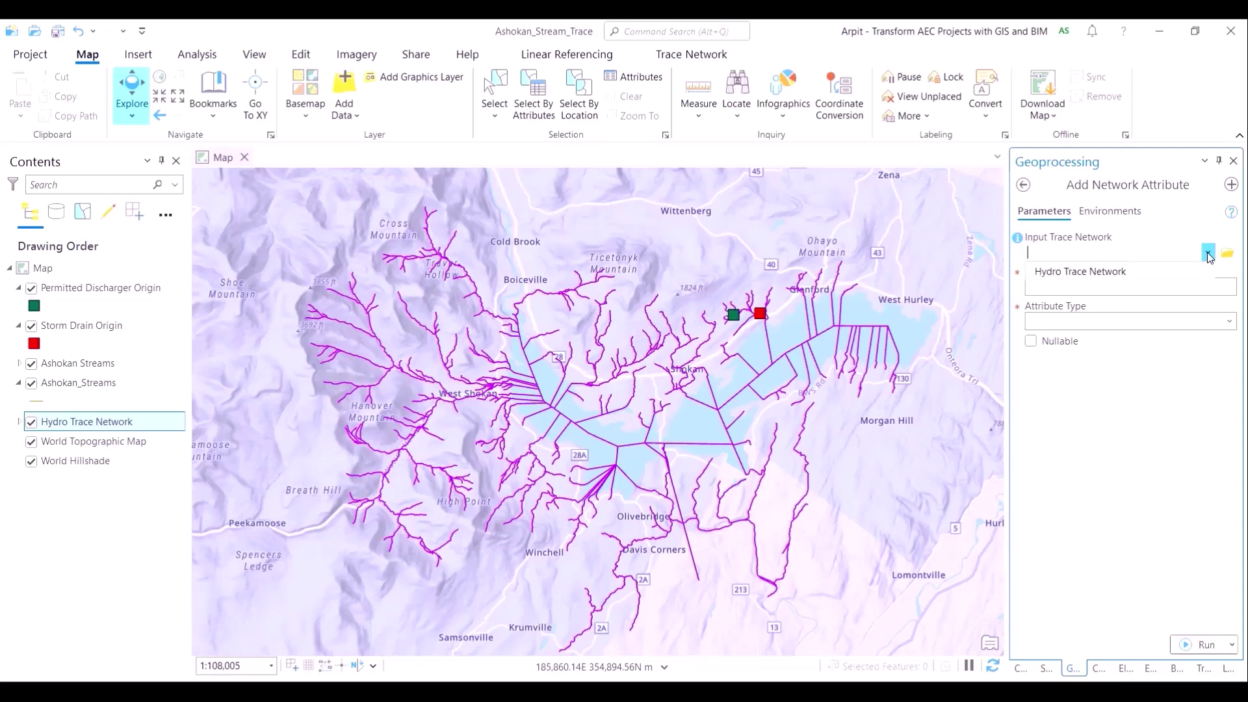
left_click(1196, 273)
Define the network attribute as Length_KM with type Double (64-bit floating point) and make it nullable.
left_click(1186, 287)
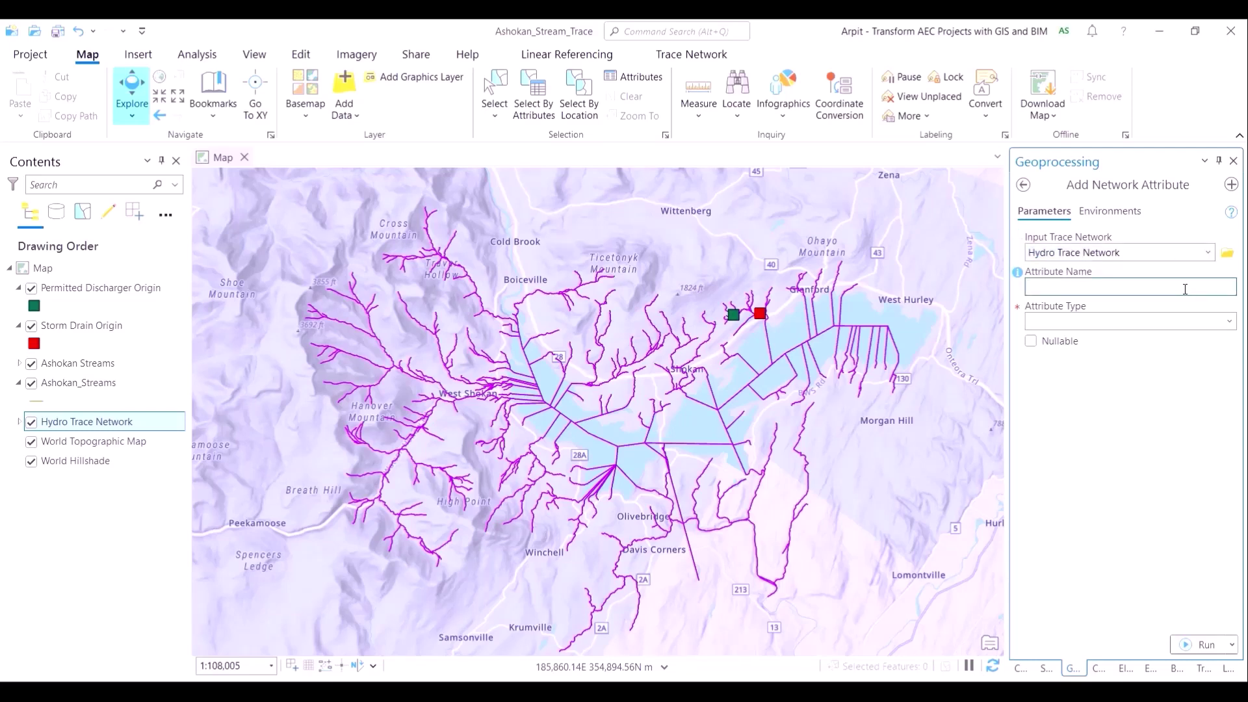
type("Length_KM")
key("Tab")
left_click(1228, 322)
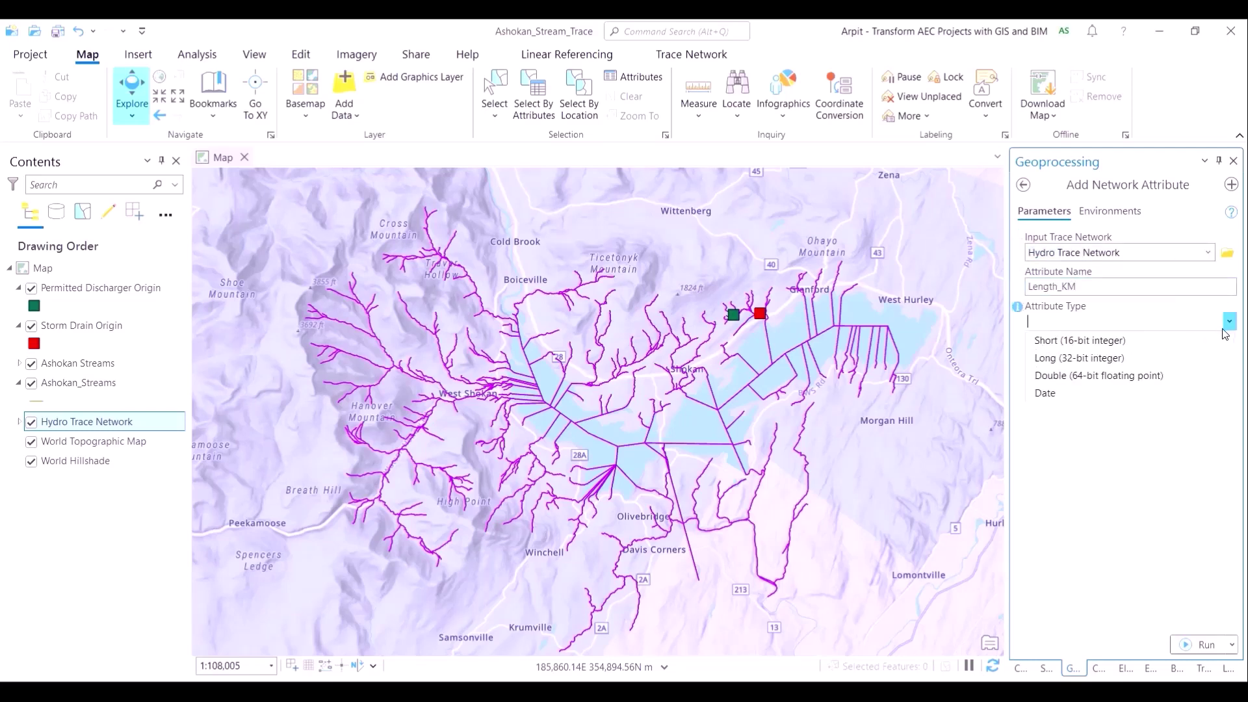
left_click(1201, 374)
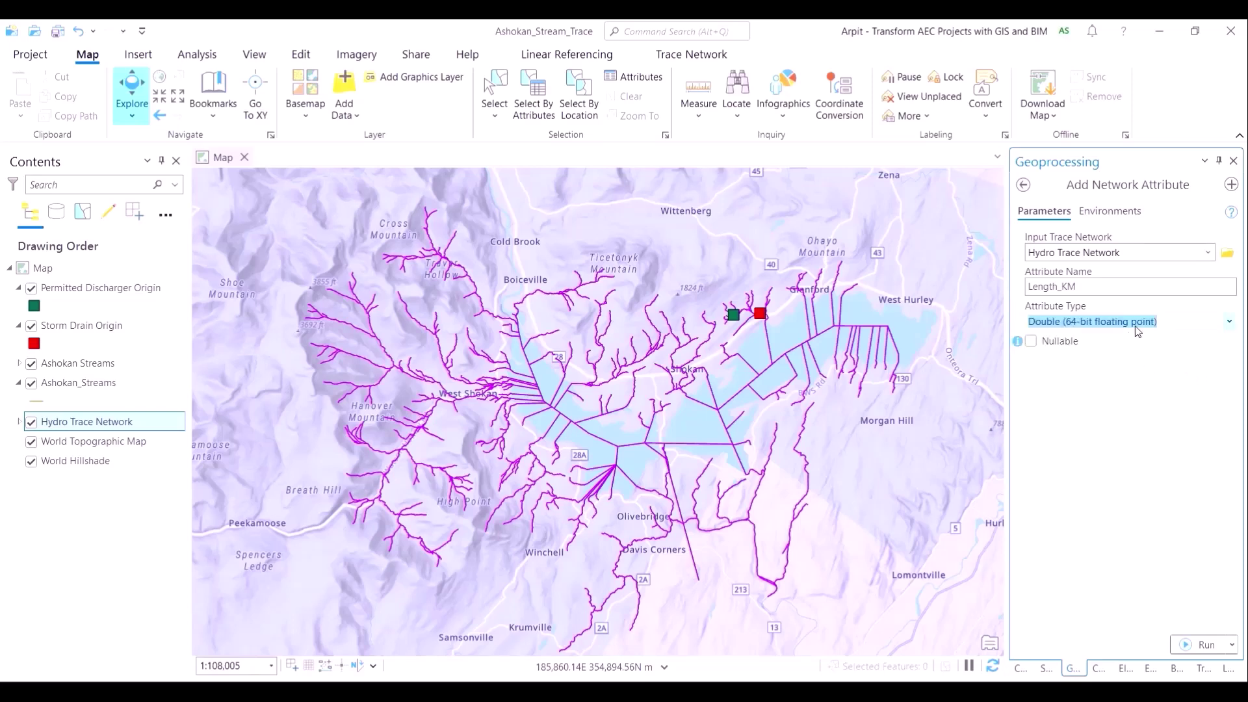
left_click(1059, 341)
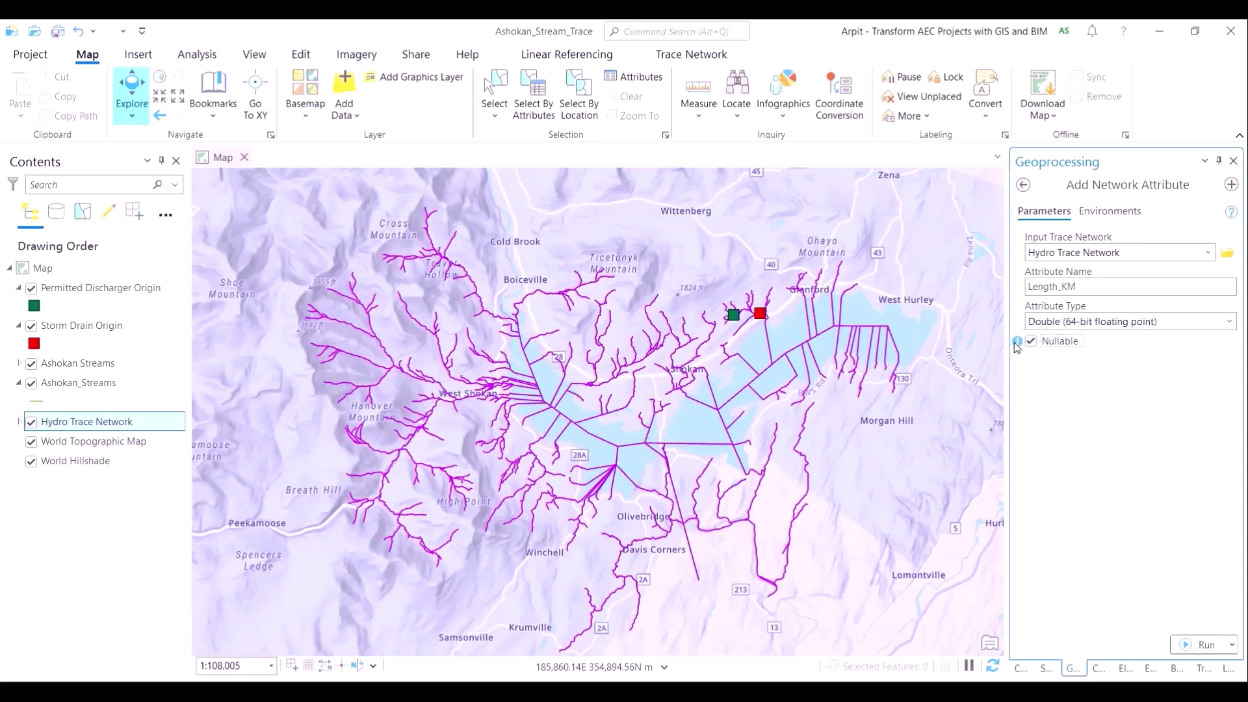
Add the defined Length_KM attribute to the network and open the Trace Network version of the Set Network Attribute tool.
mouse_move(1016, 346)
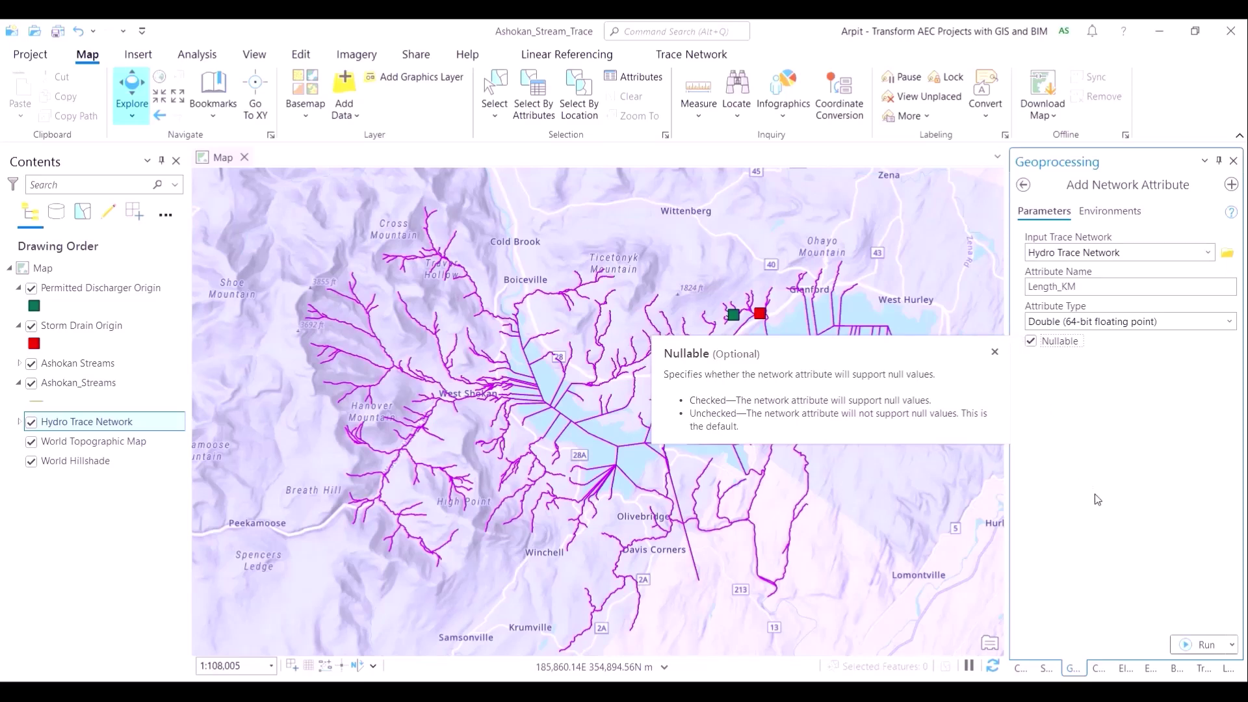
left_click(1192, 644)
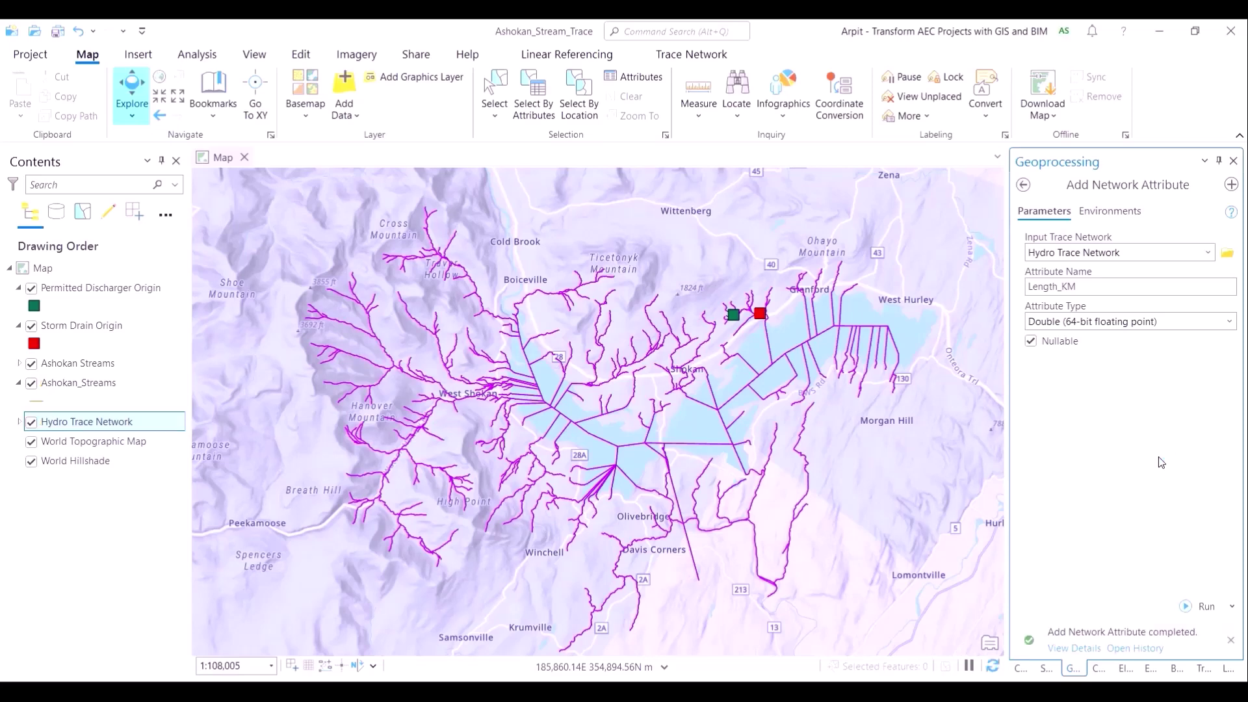
left_click(1024, 185)
double_click(1060, 188)
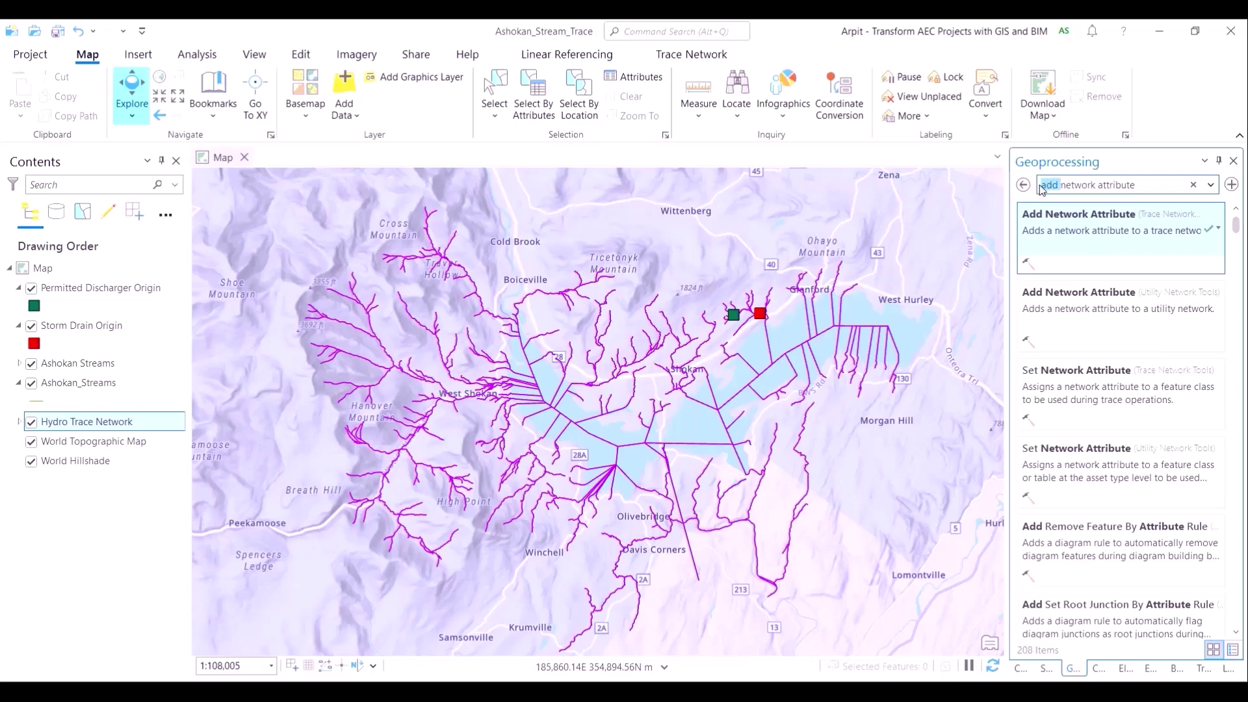
type("set")
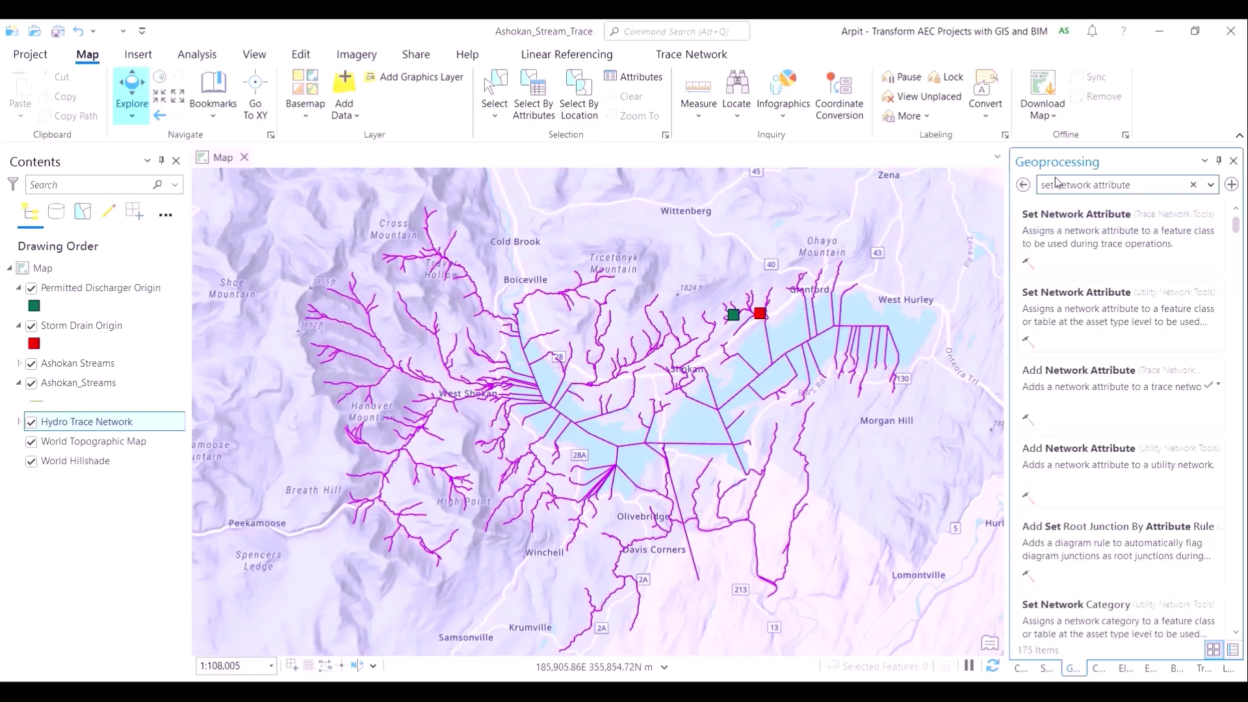
left_click(1080, 240)
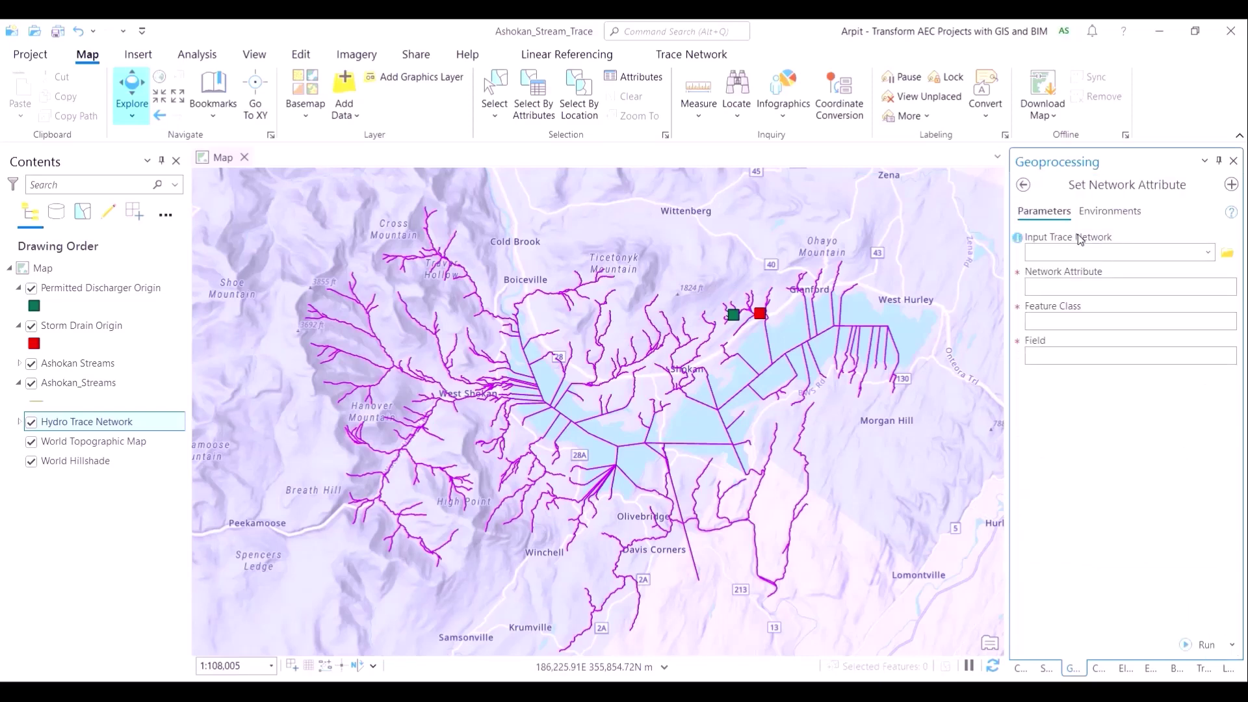
Assign Hydro Trace Network's Length_KM attribute to the lengthkm field of the Ashokan_Streams feature class and run the tool.
left_click(1207, 252)
left_click(1206, 271)
left_click(1229, 287)
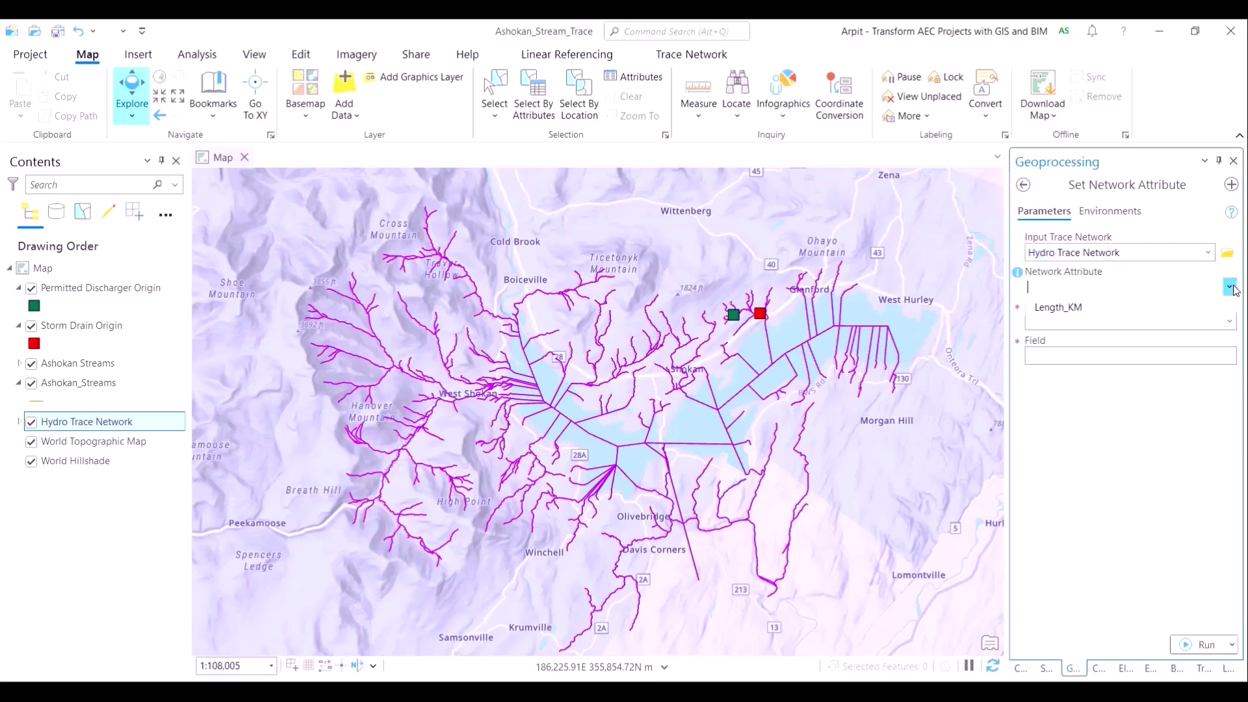
left_click(1203, 324)
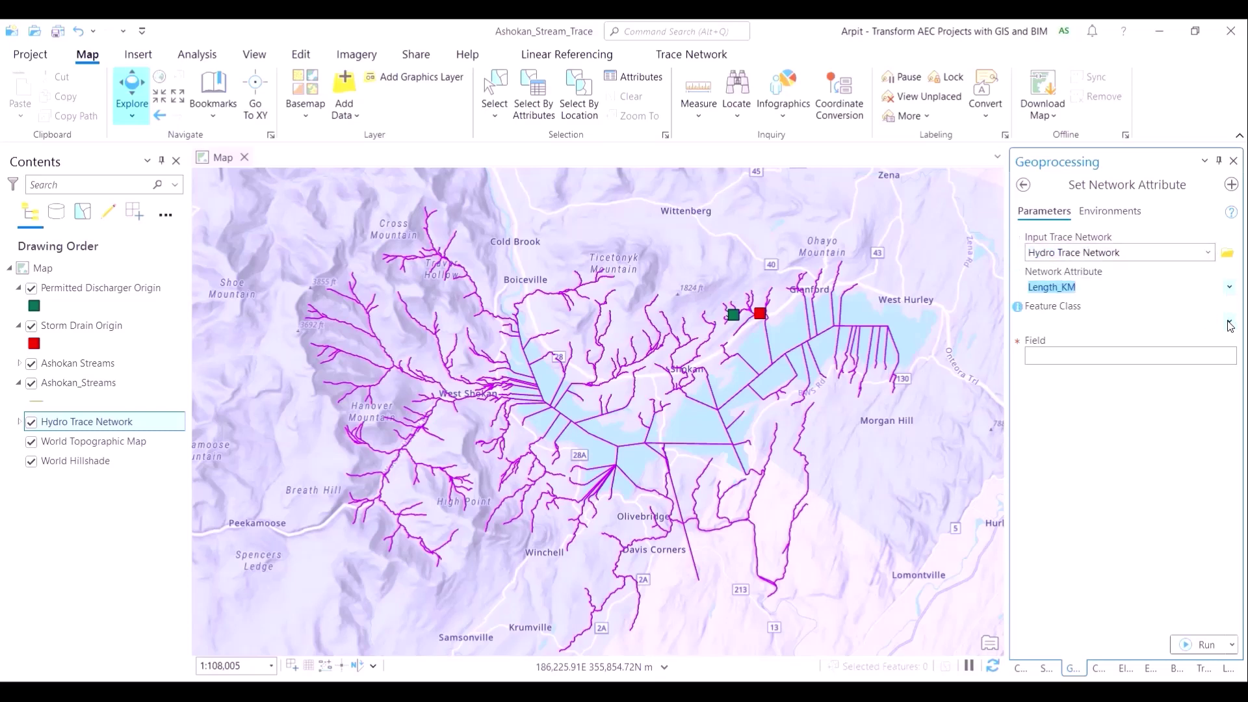
left_click(1229, 321)
left_click(1227, 338)
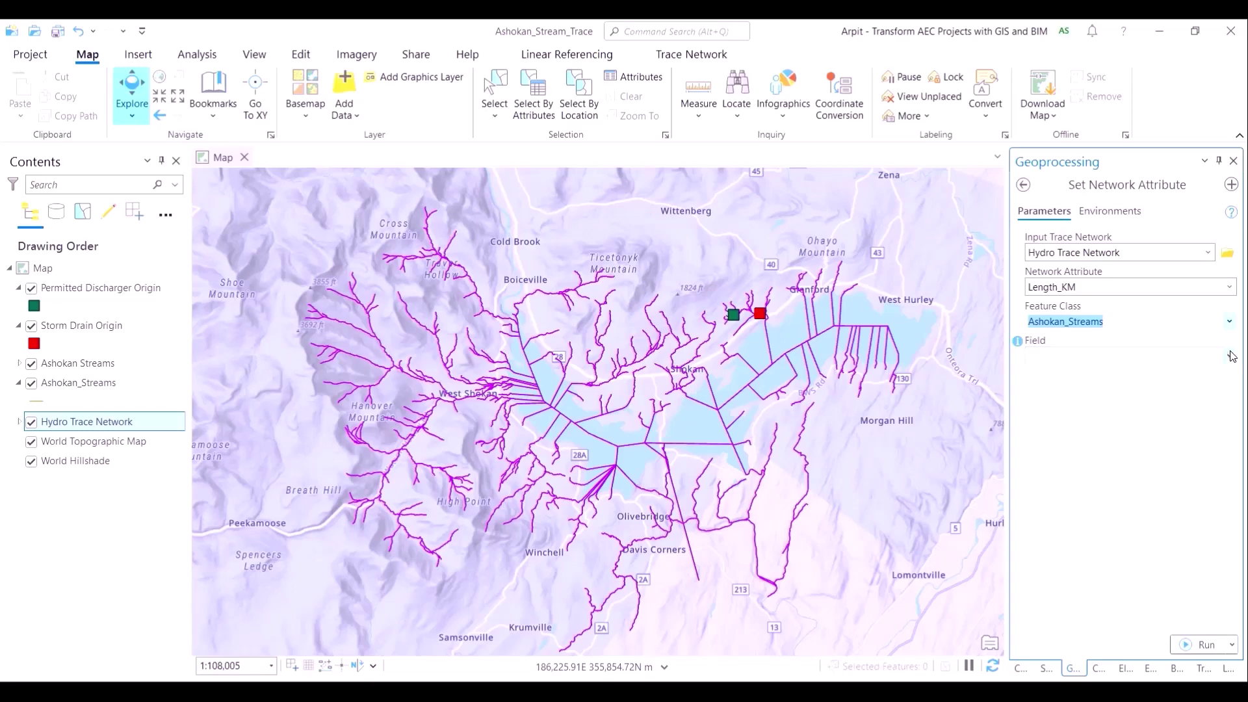
left_click(1227, 355)
left_click(1164, 377)
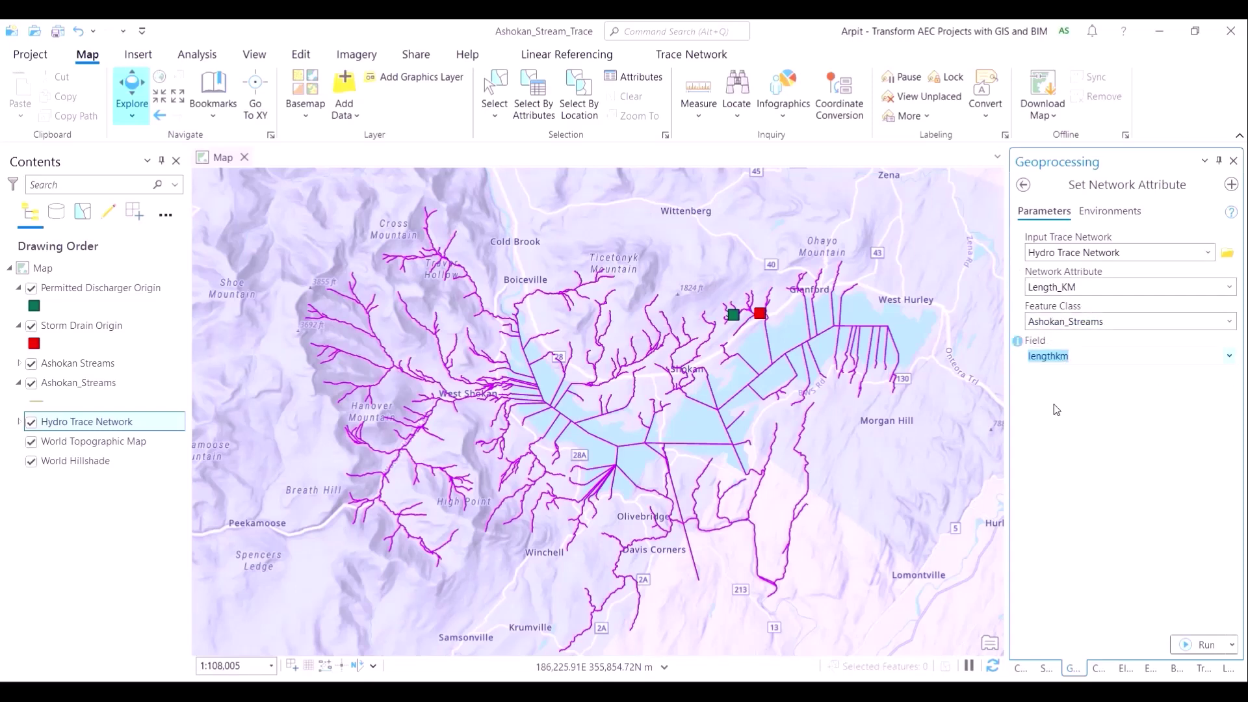
left_click(1202, 644)
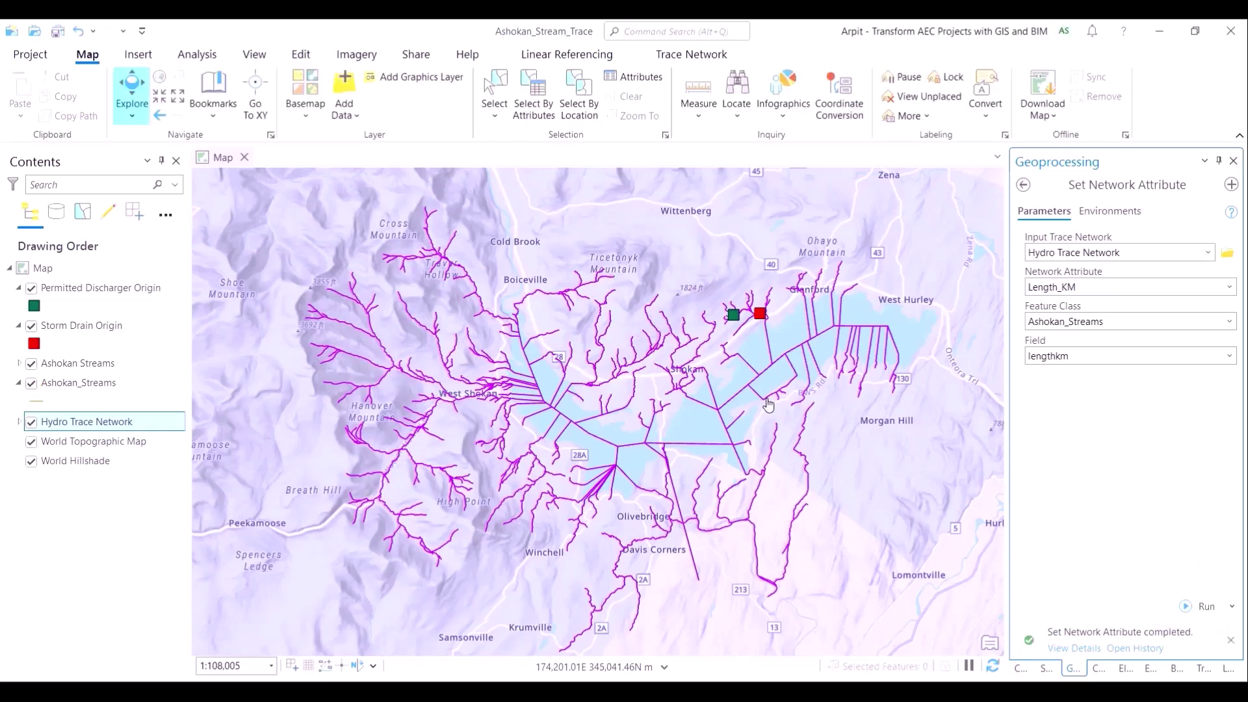
Find and open the Trace Network version of the Enable Network Topology tool.
left_click(1023, 185)
left_click_drag(1057, 184, 1025, 189)
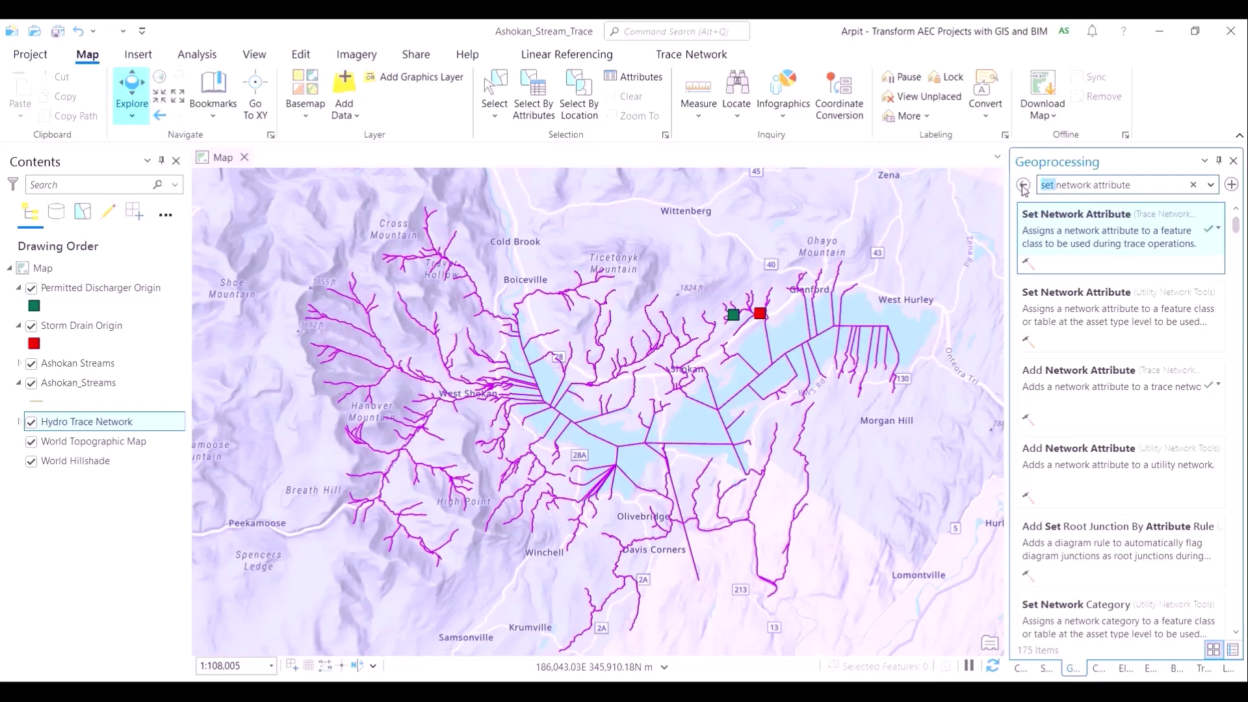
type("enable")
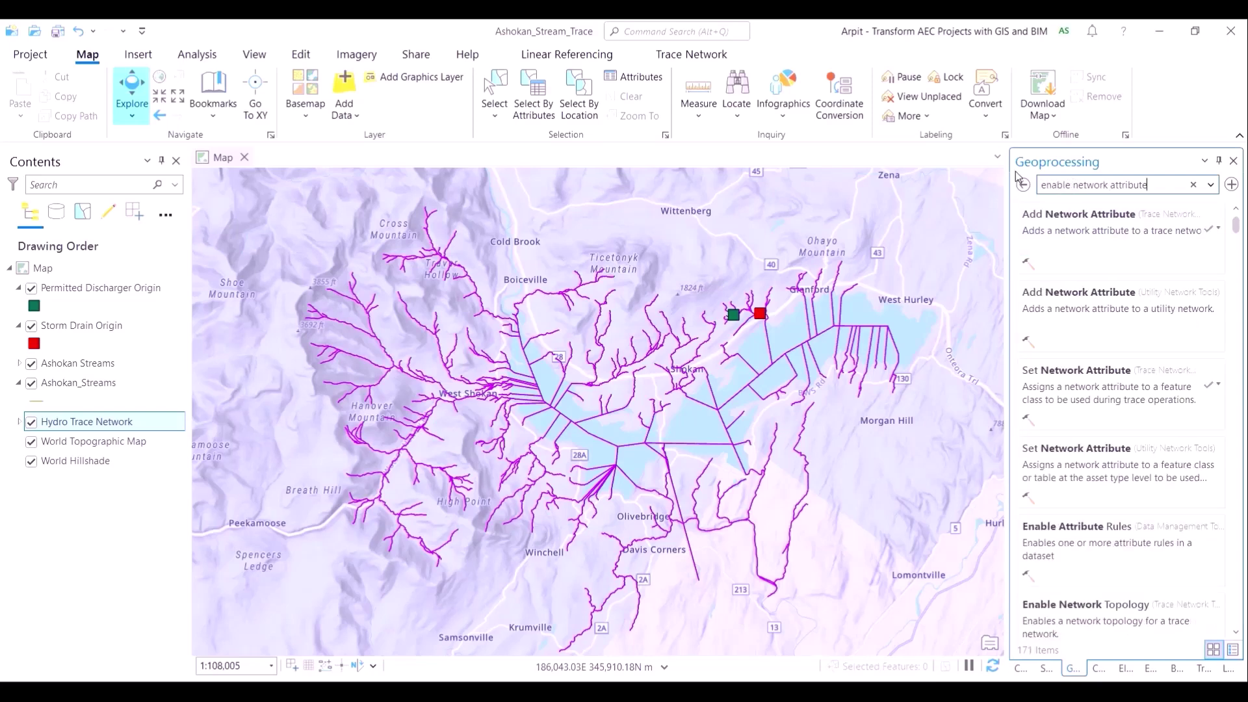
key("BackSpace")
key("BackSpace")
key("BackSpace")
key("BackSpace")
key("BackSpace")
key("BackSpace")
key("BackSpace")
key("BackSpace")
key("BackSpace")
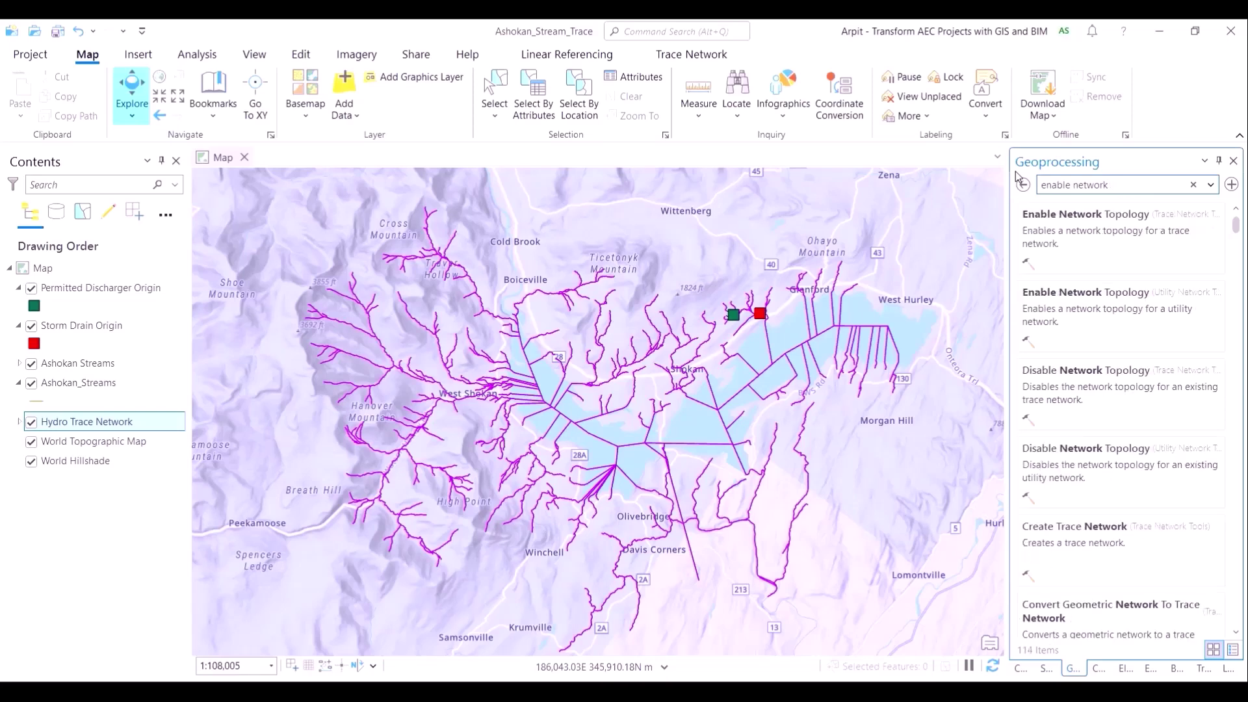
left_click(1074, 239)
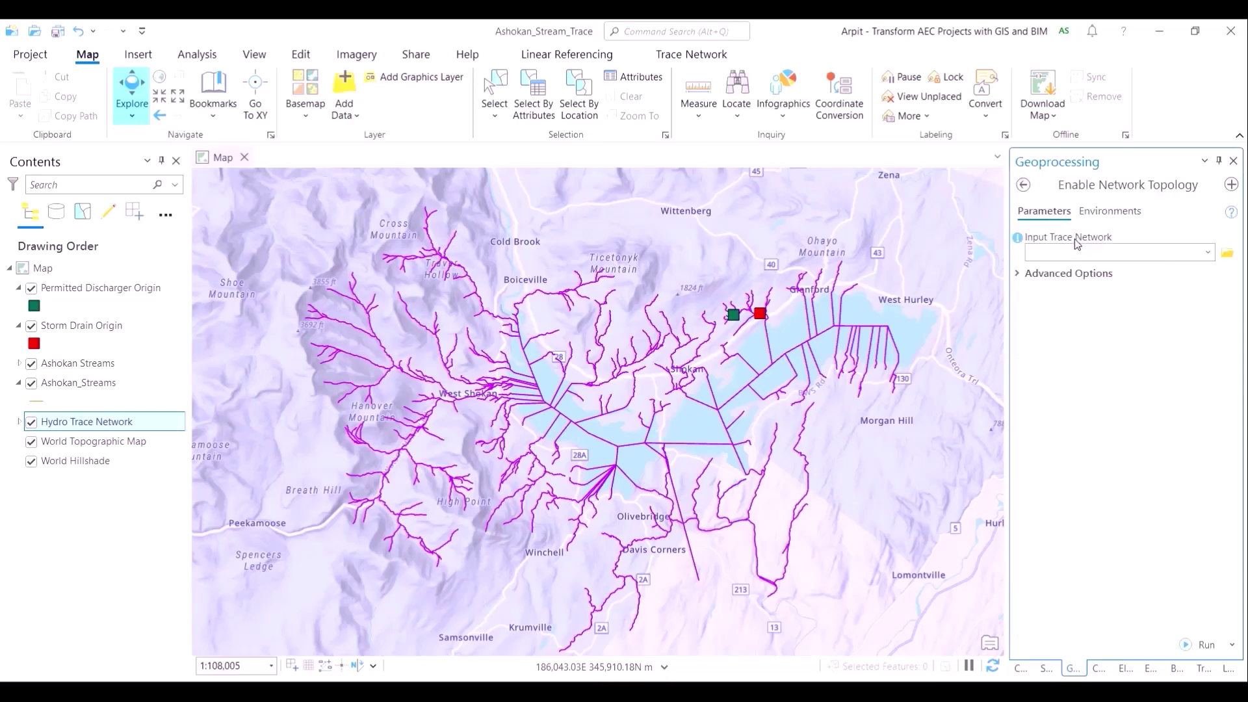
Enable the network topology for Hydro Trace Network, reviewing the advanced options and environments before running the tool.
left_click(1206, 253)
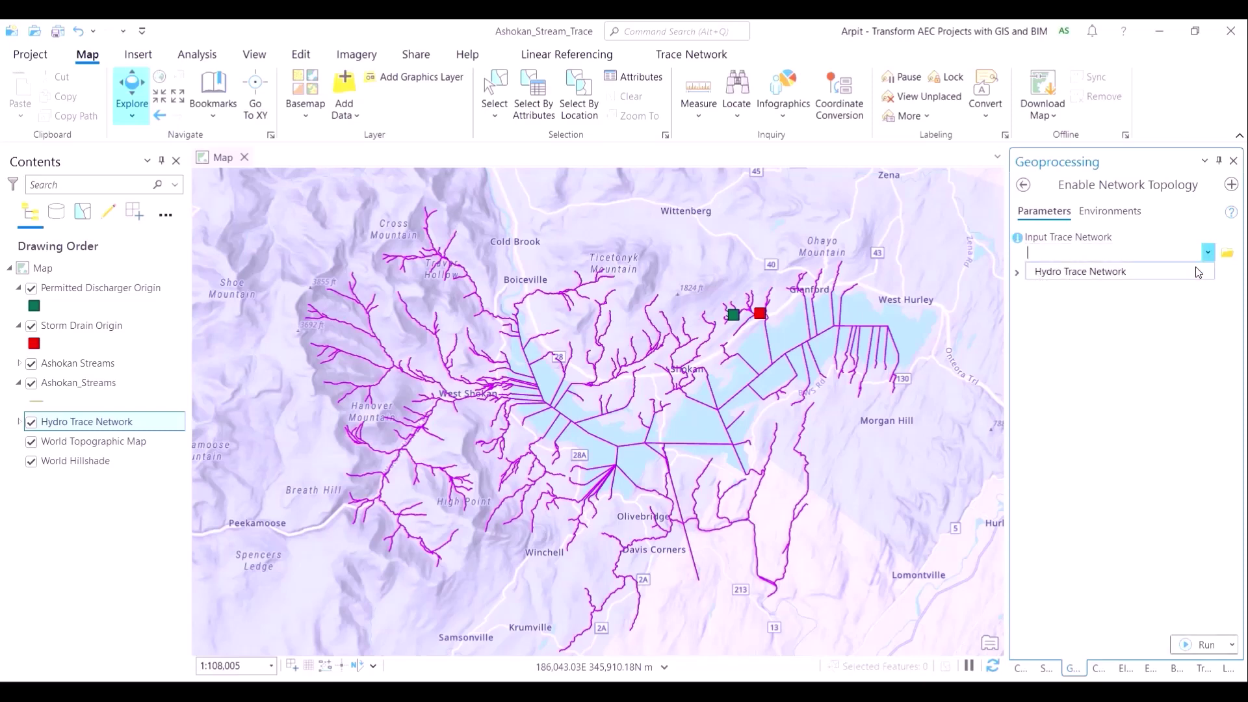
left_click(1197, 272)
left_click(1073, 272)
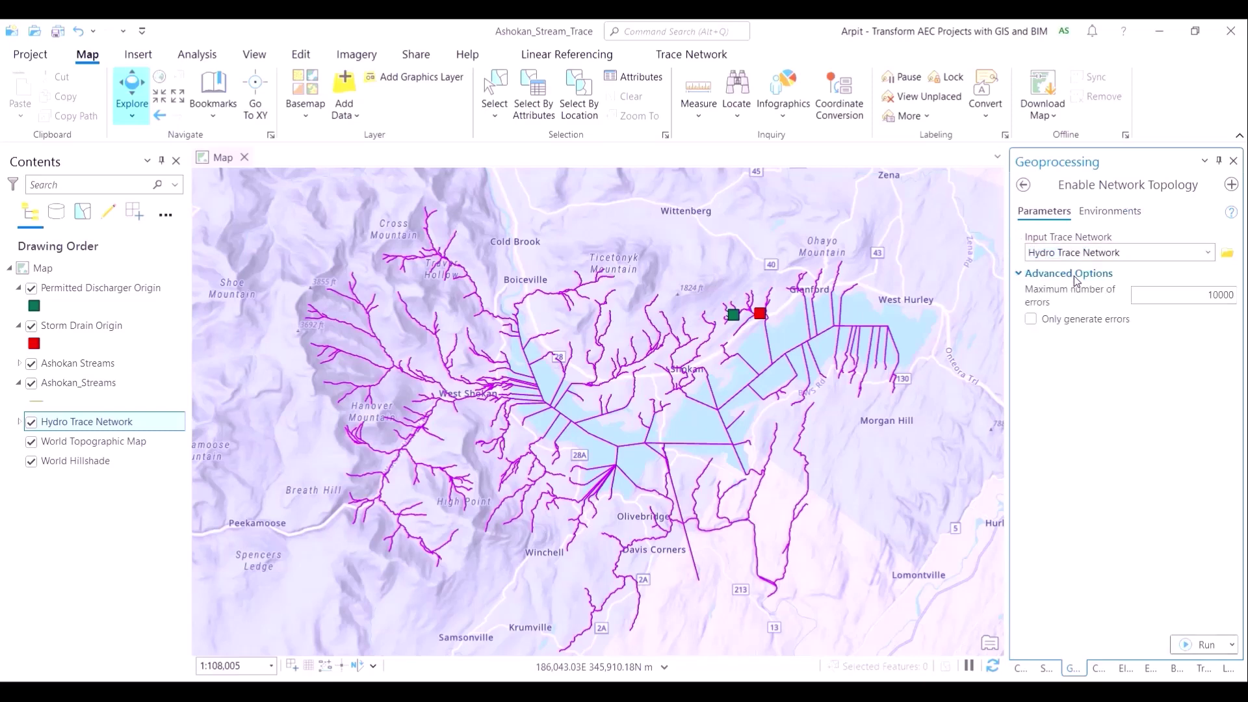
left_click(1129, 214)
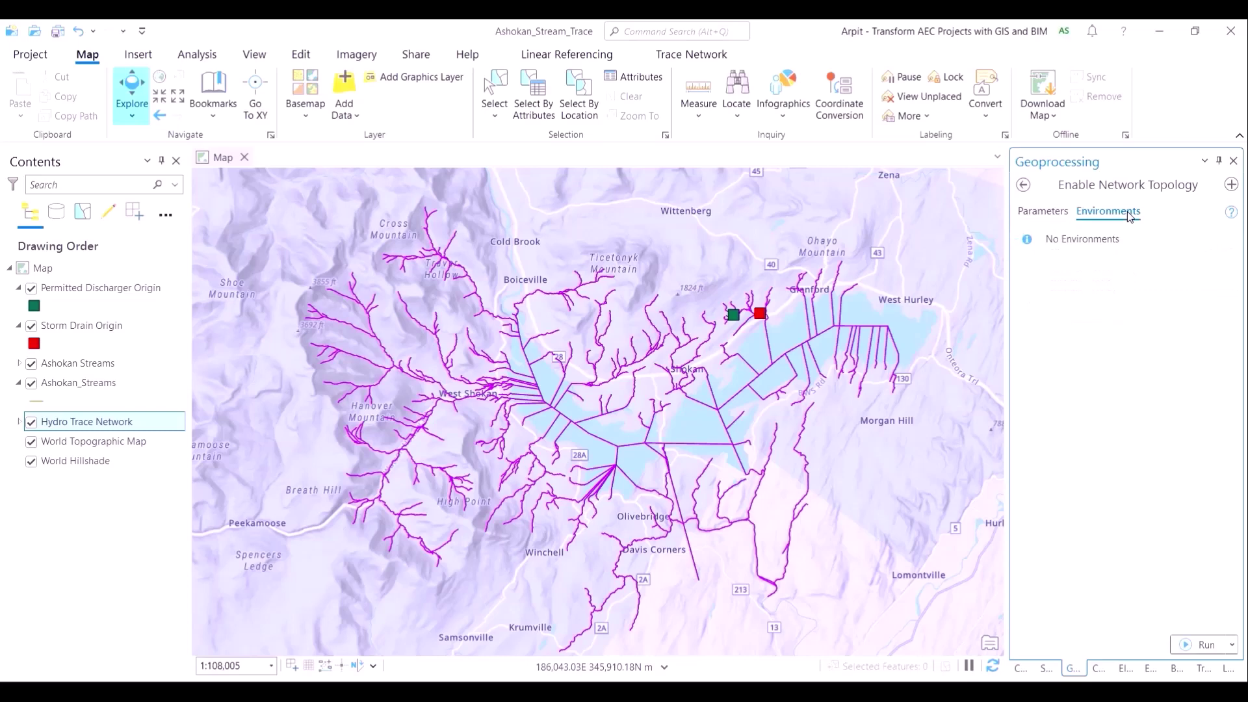
left_click(1020, 213)
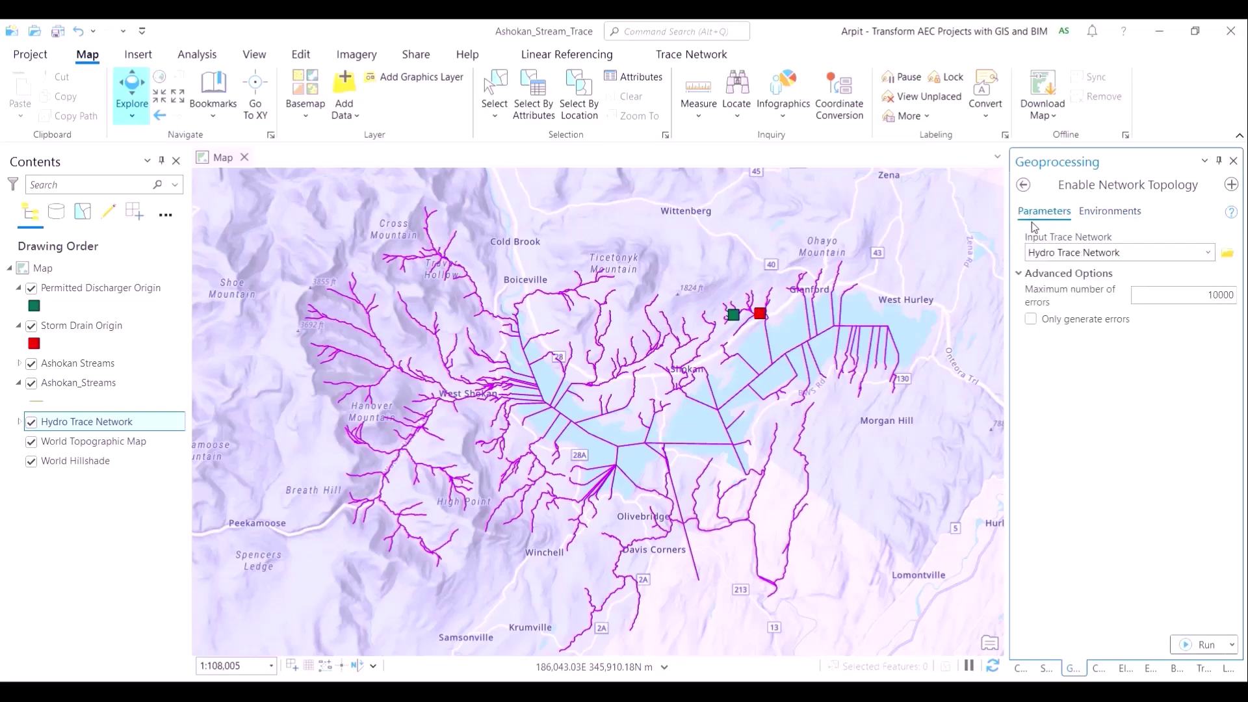
left_click(1187, 653)
left_click(1193, 652)
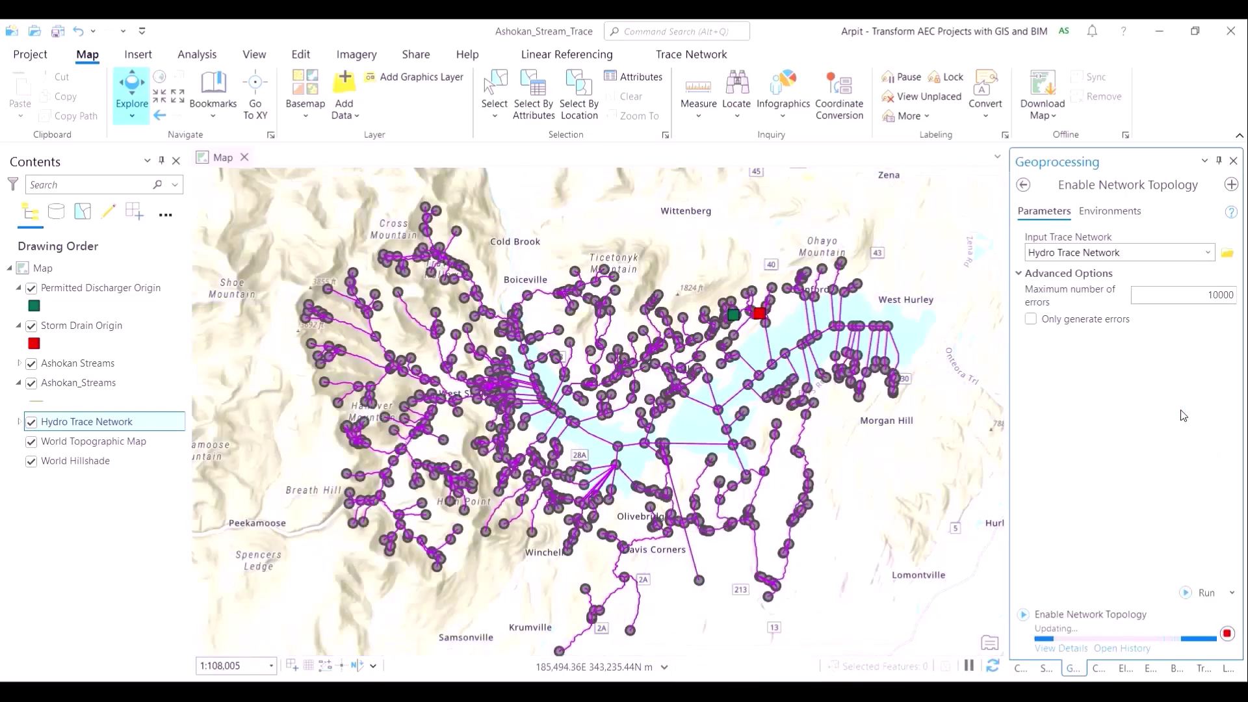
Expand the Hydro Trace Network group and examine its system junctions along the streams around the reservoir.
left_click(19, 423)
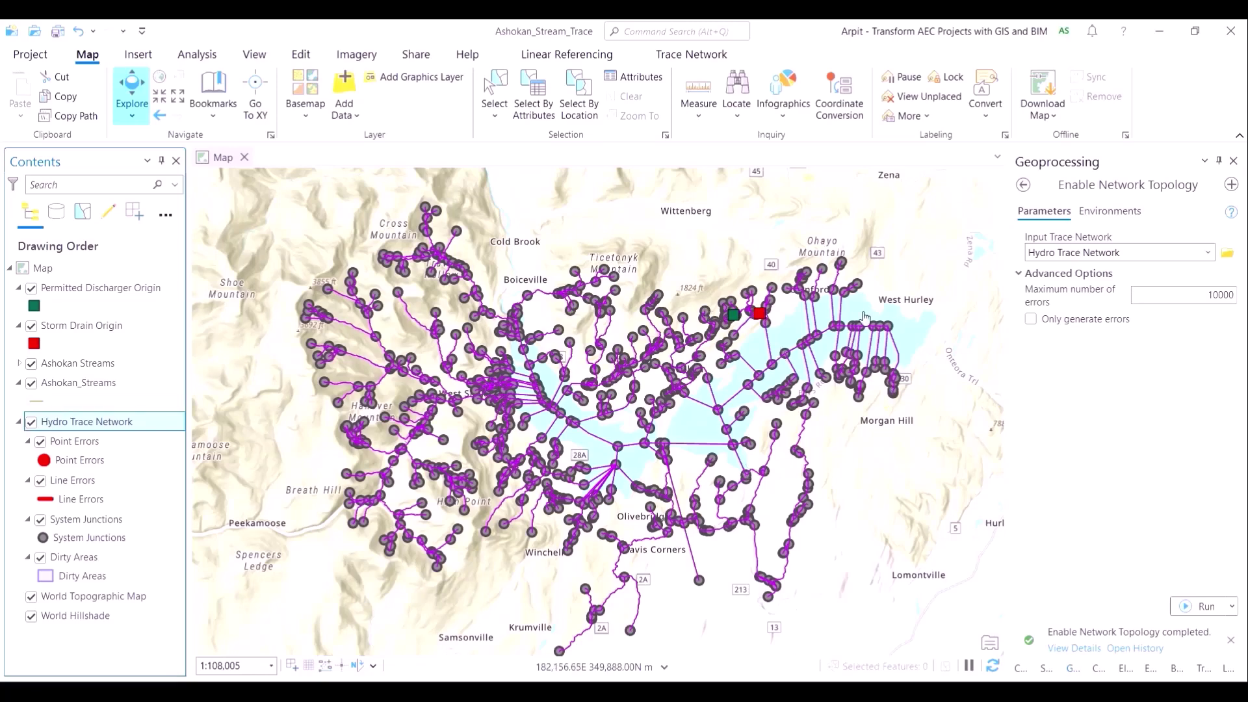
scroll(819, 442, "up", 4)
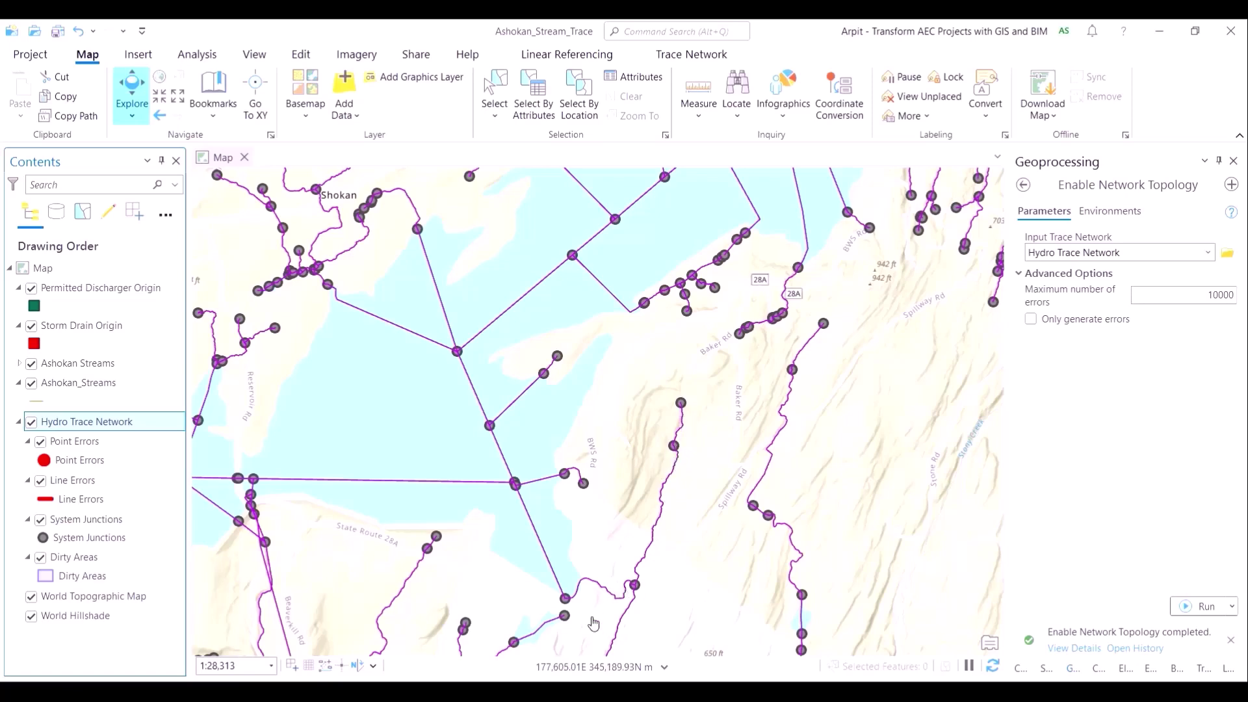
scroll(614, 537, "down", 4)
left_click_drag(757, 575, 988, 469)
scroll(838, 474, "down", 2)
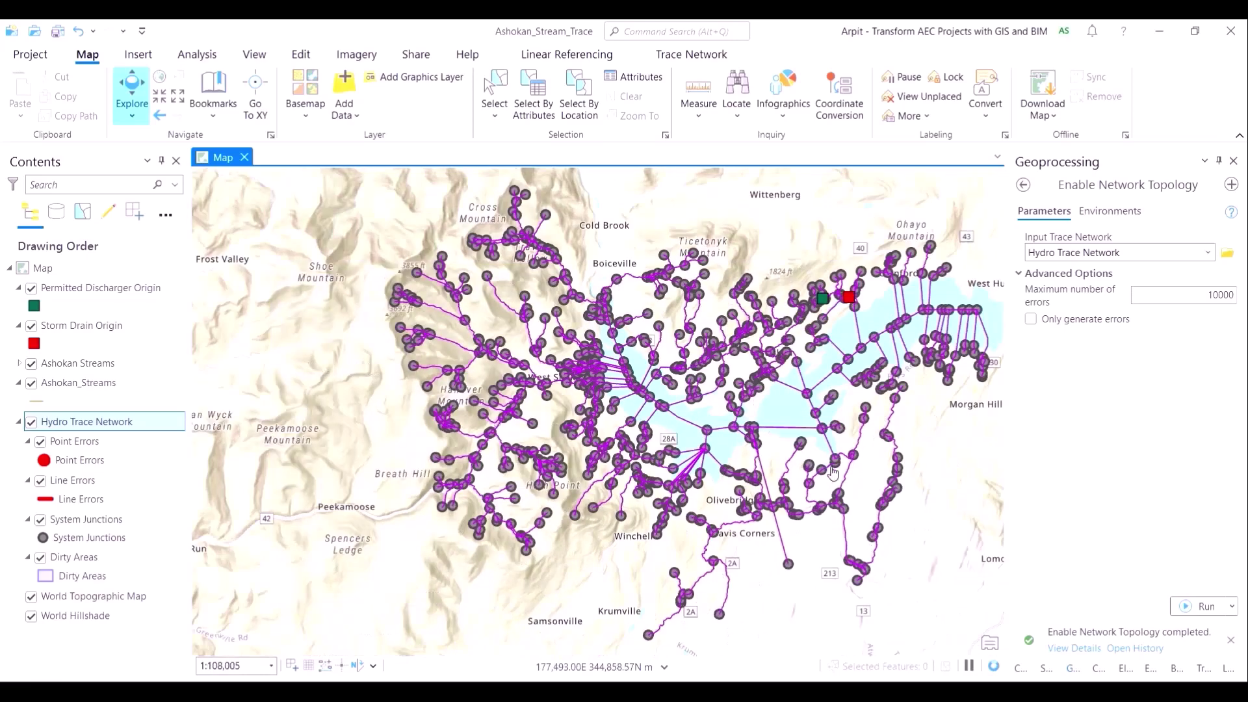
left_click_drag(676, 459, 579, 472)
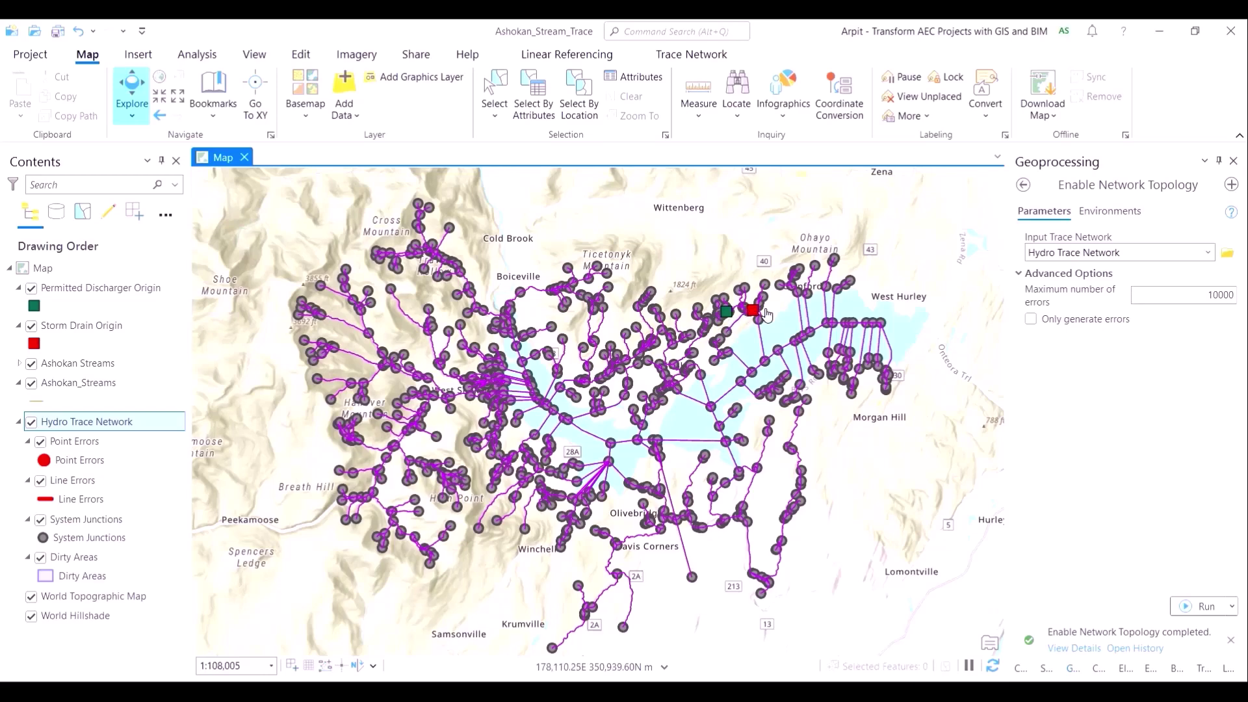
Add a trace starting point on the Ashokan Streams line vertex beside the red Storm Drain Origin marker.
scroll(767, 315, "up", 5)
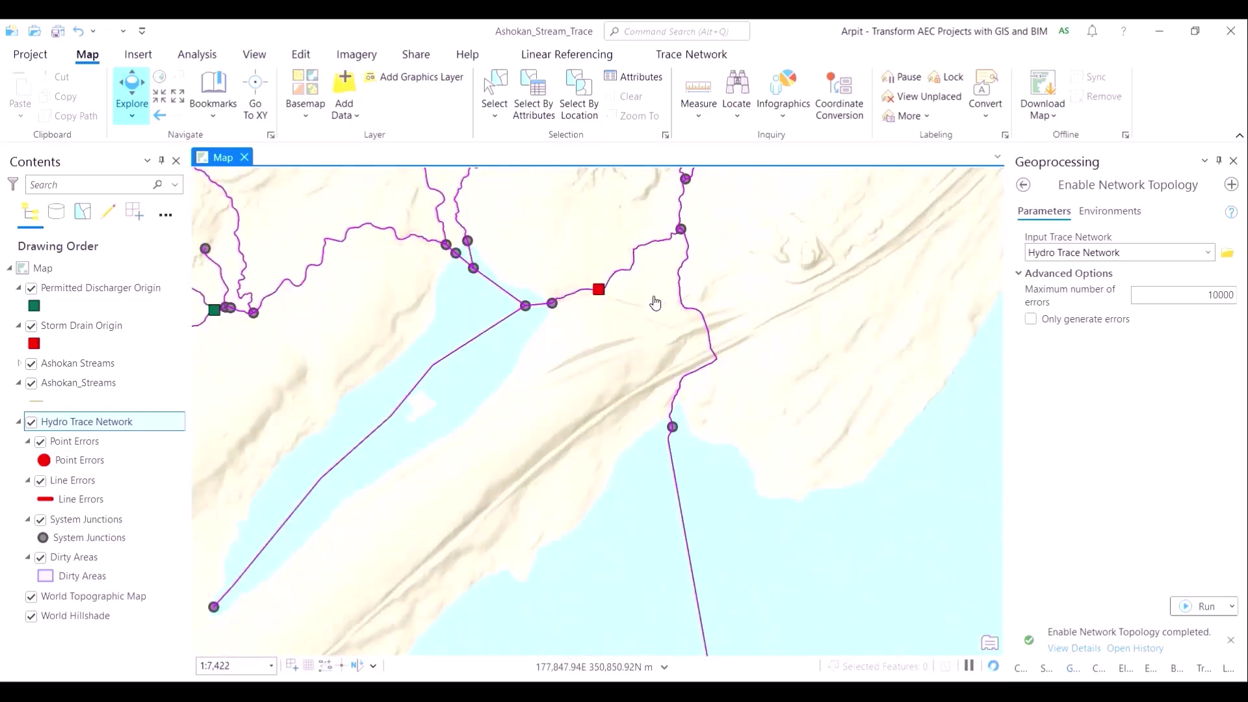
scroll(655, 303, "up", 2)
scroll(668, 359, "up", 1)
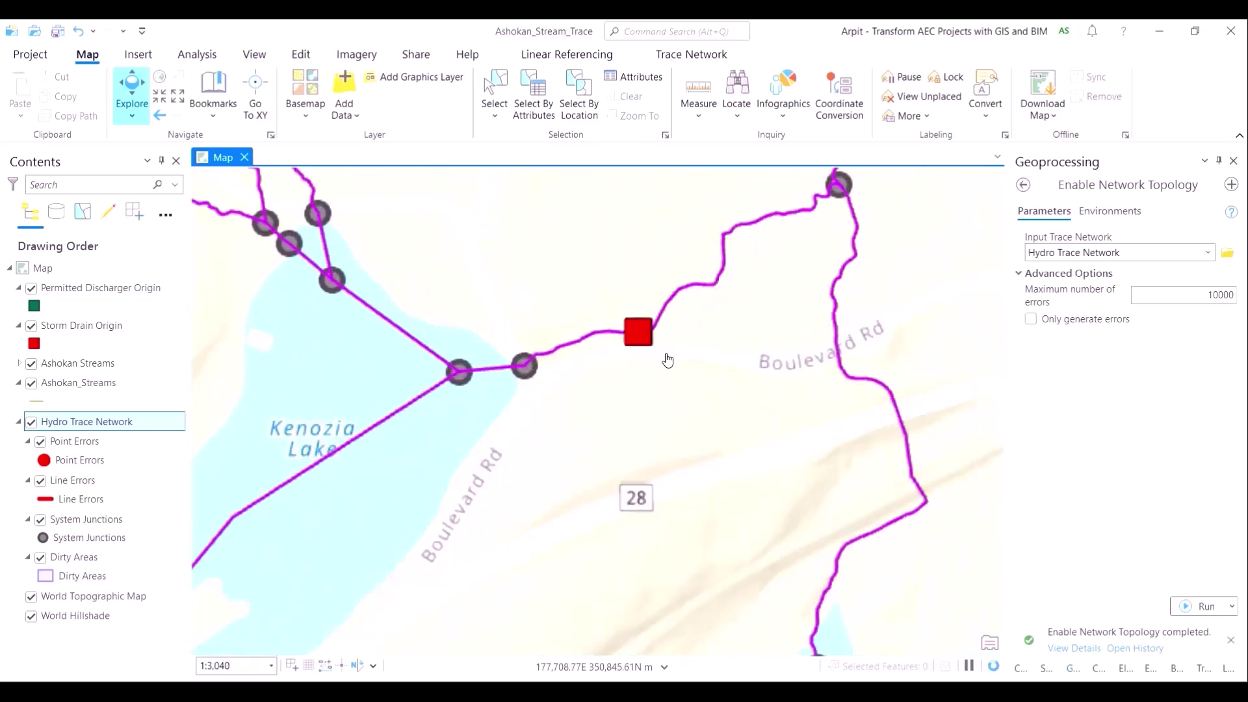
left_click_drag(668, 360, 730, 451)
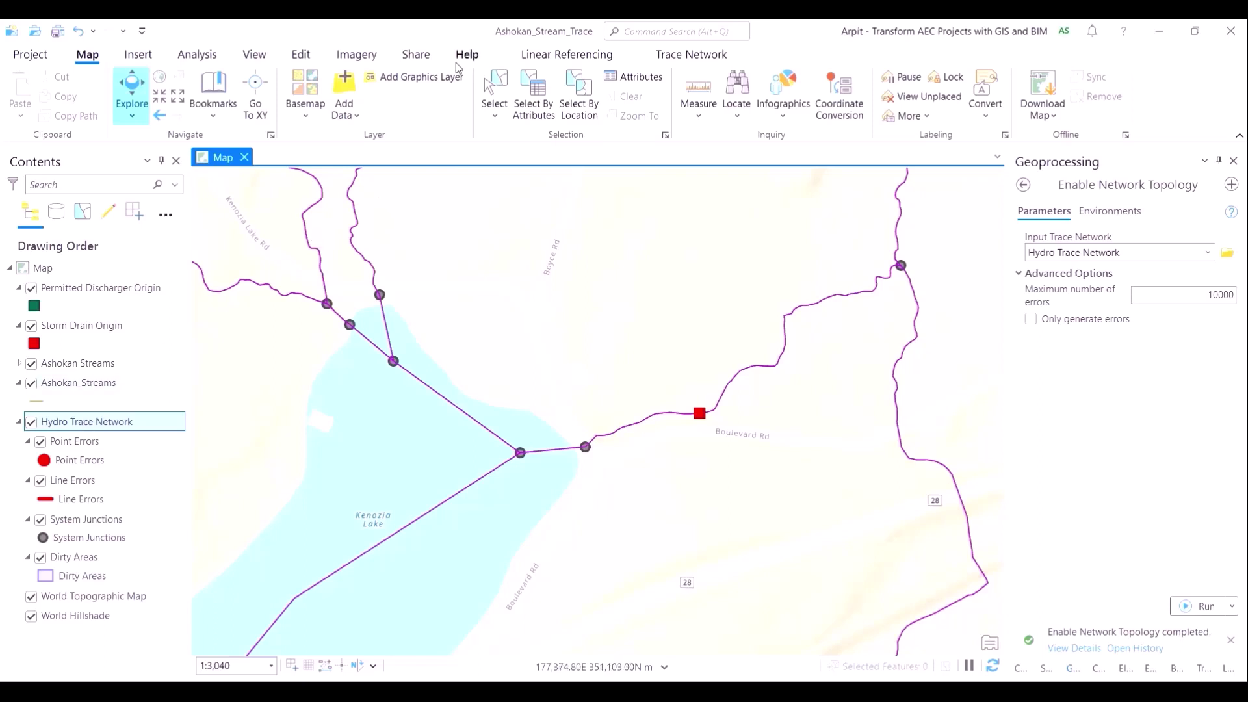
left_click(721, 56)
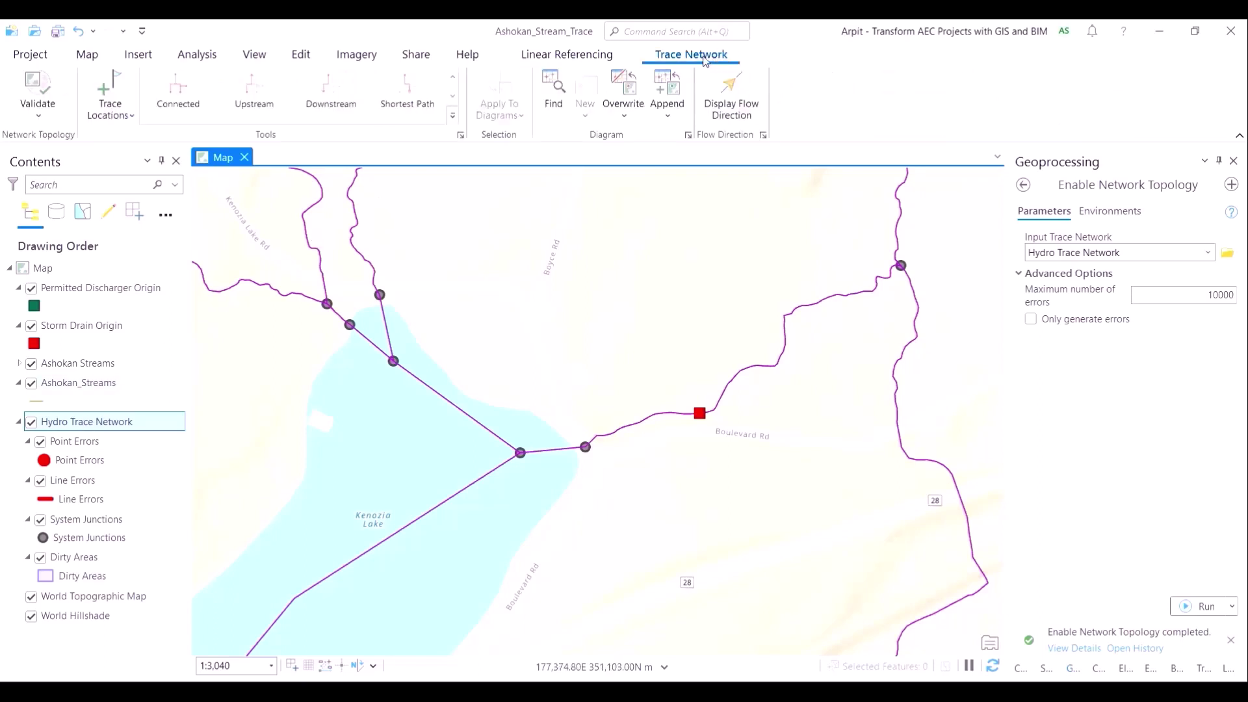
left_click(127, 117)
left_click(143, 144)
left_click(1067, 273)
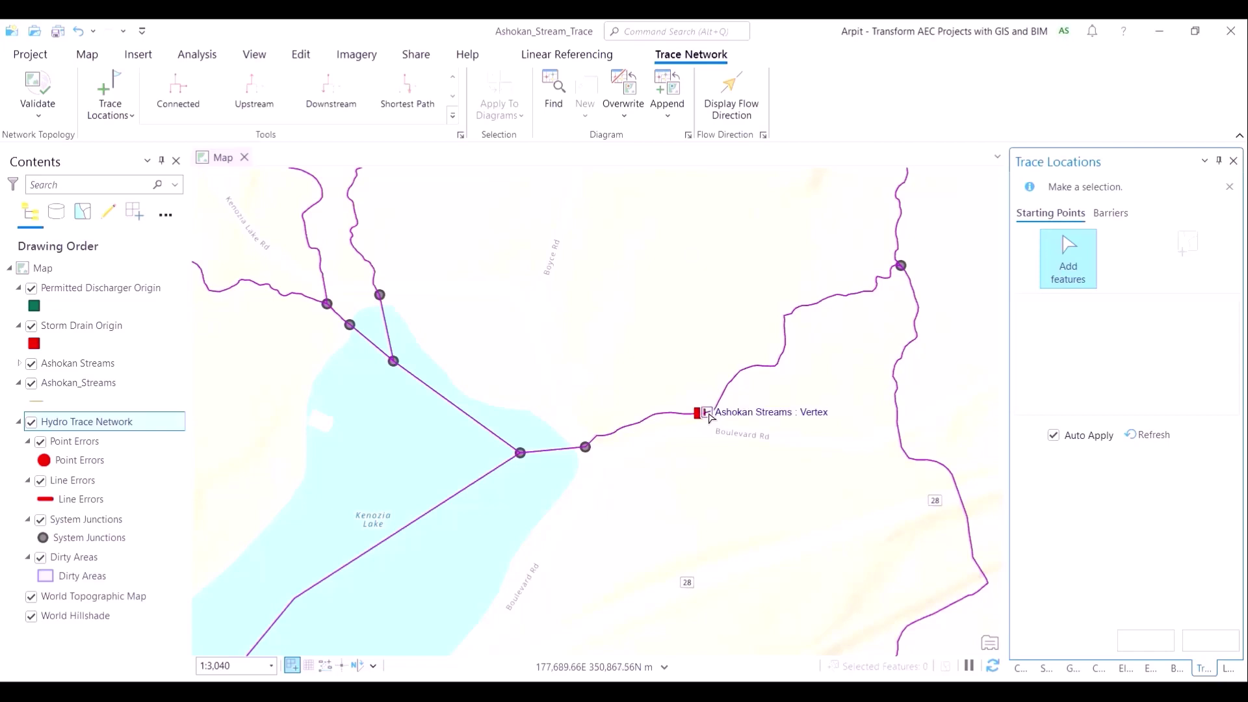
scroll(711, 416, "down", 3)
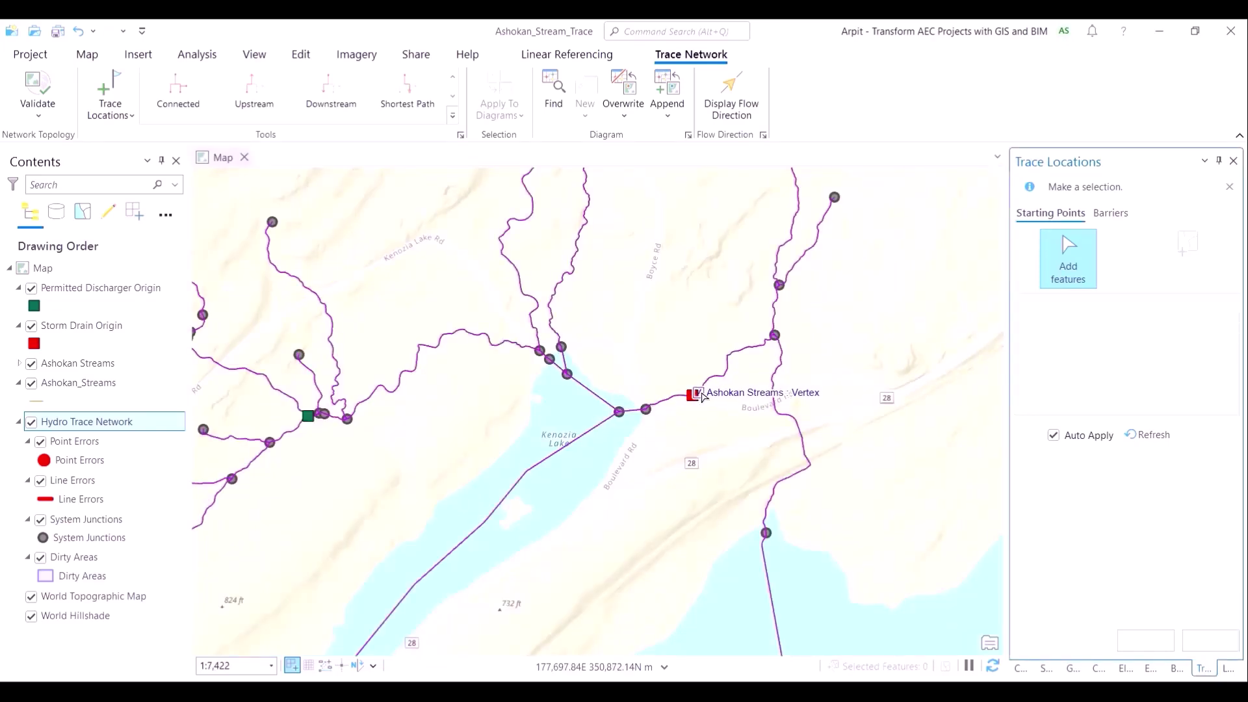
left_click(704, 396)
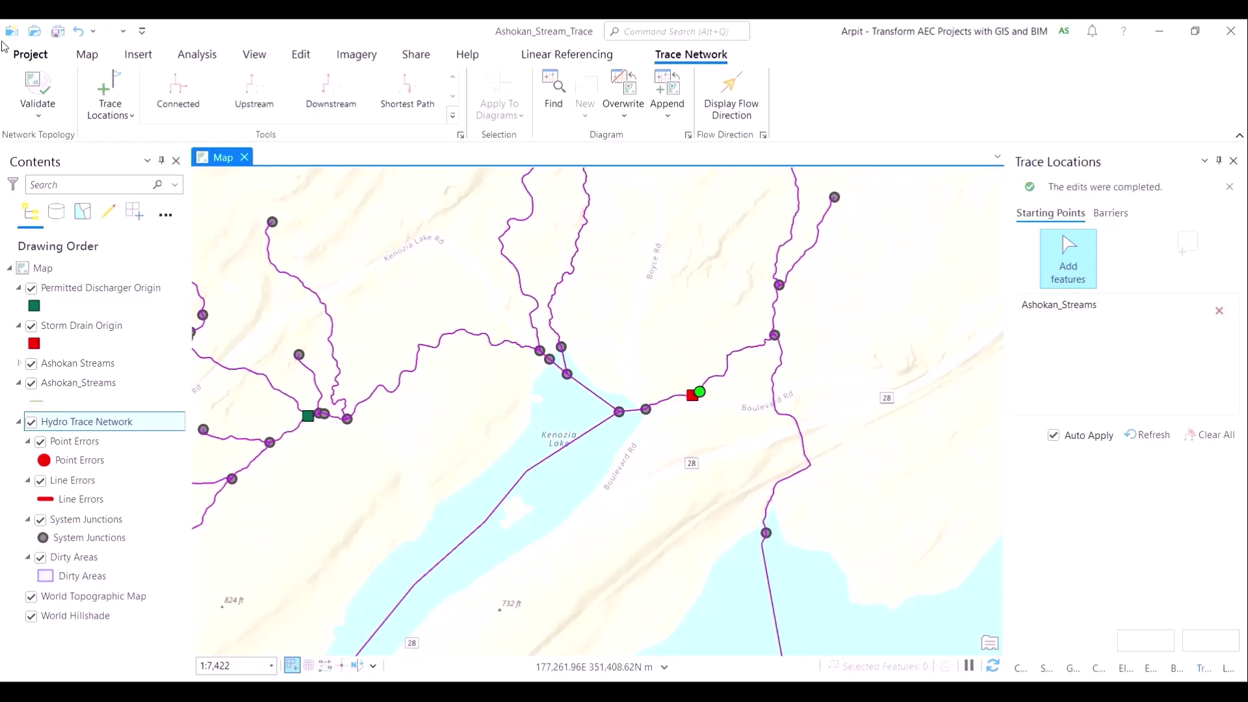
Run an Upstream trace on Hydro Trace Network from TN_Temp_Starting_Points, reviewing the parameter help and advanced options first.
left_click(250, 91)
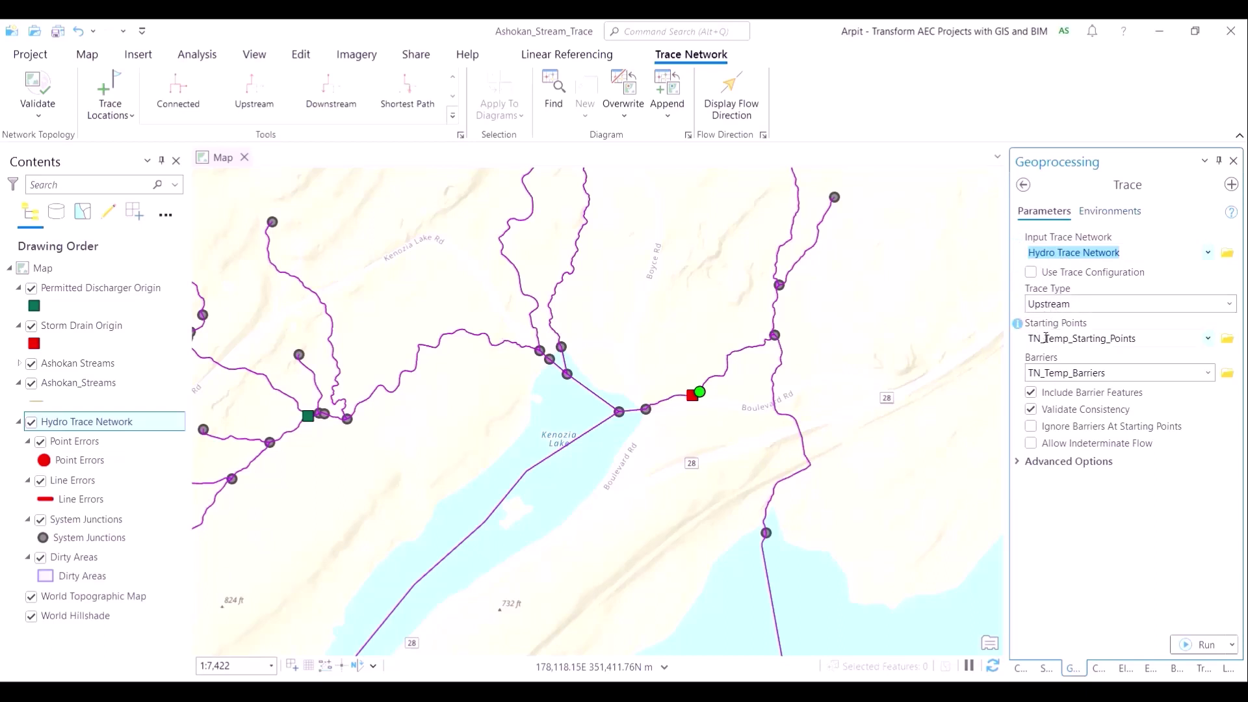
mouse_move(1018, 325)
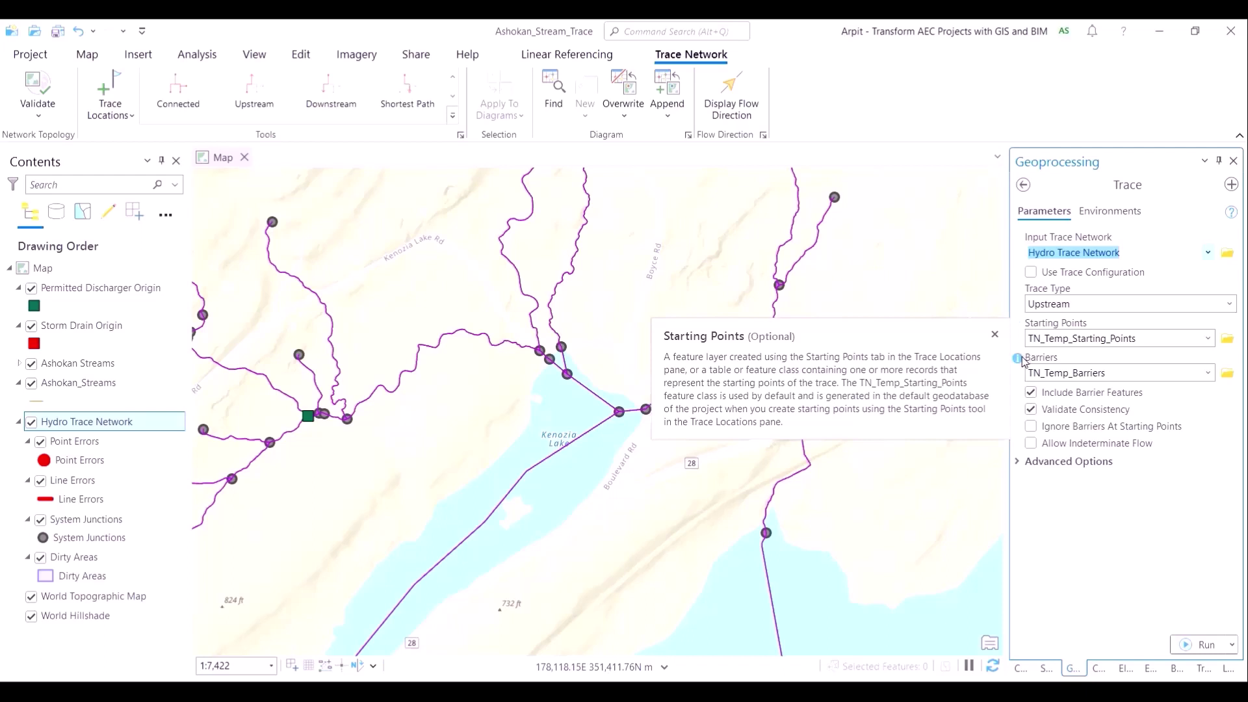
mouse_move(1022, 362)
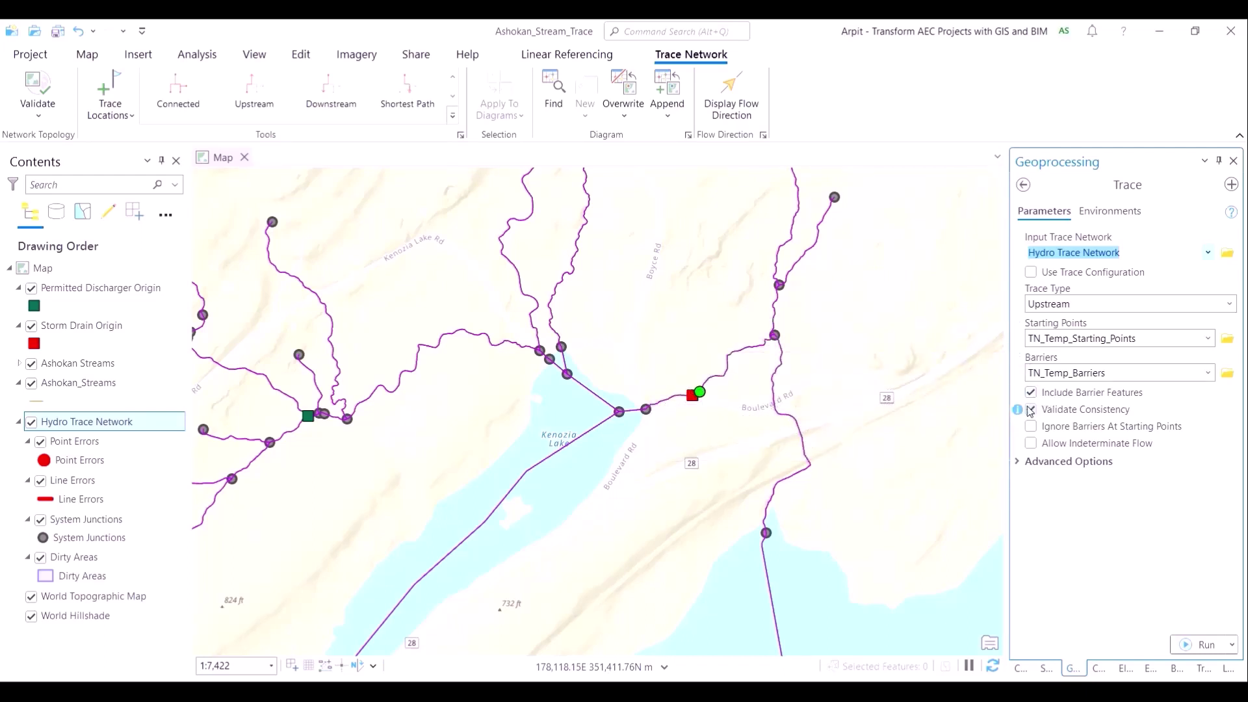
mouse_move(1017, 415)
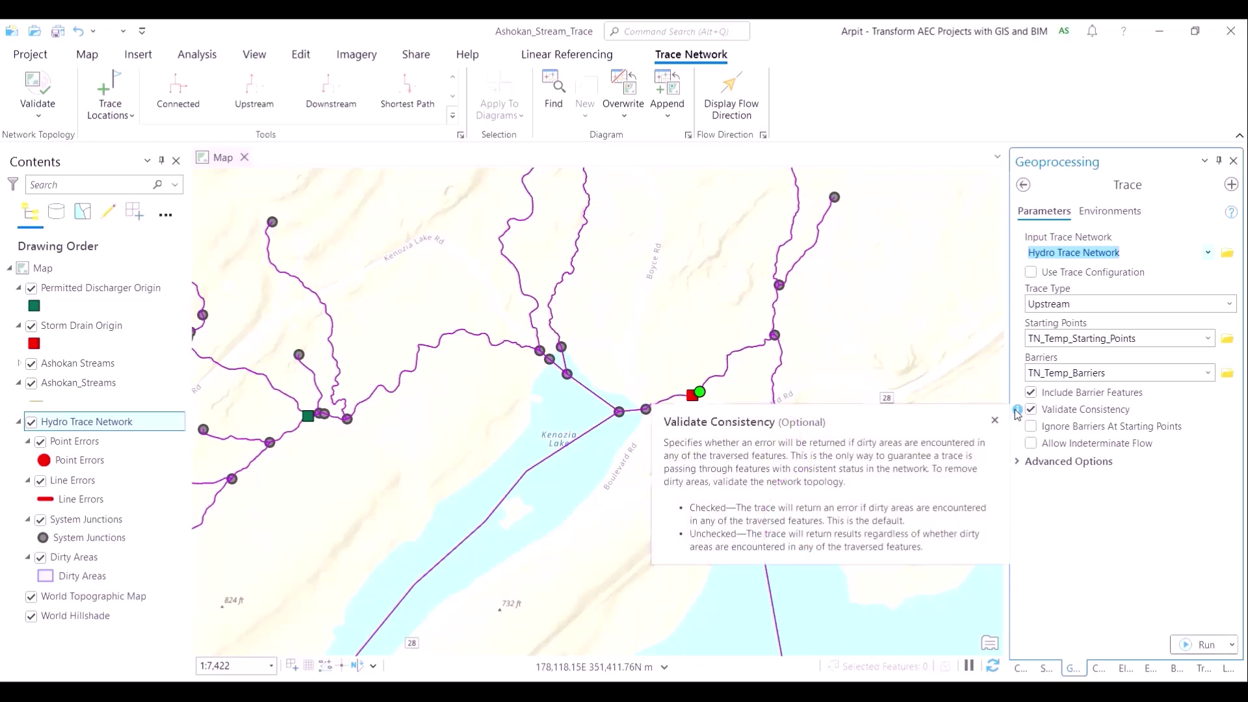
left_click(1019, 462)
left_click_drag(1236, 354, 1244, 566)
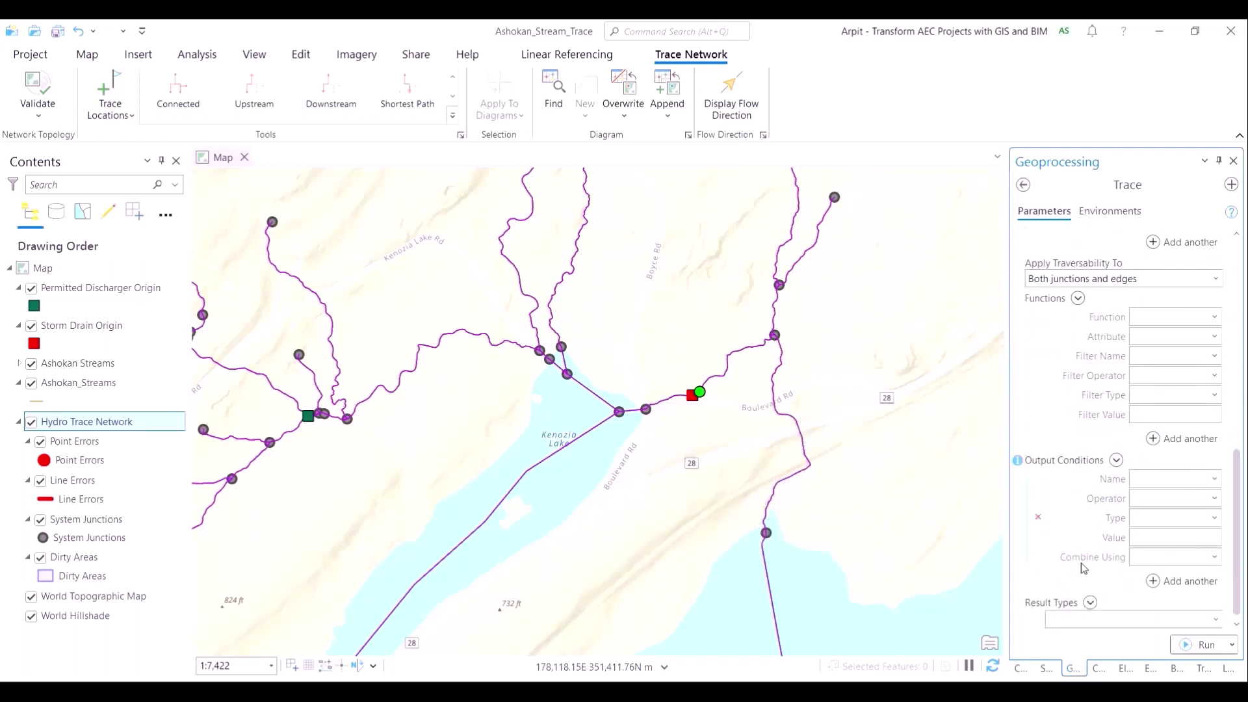
left_click(1199, 644)
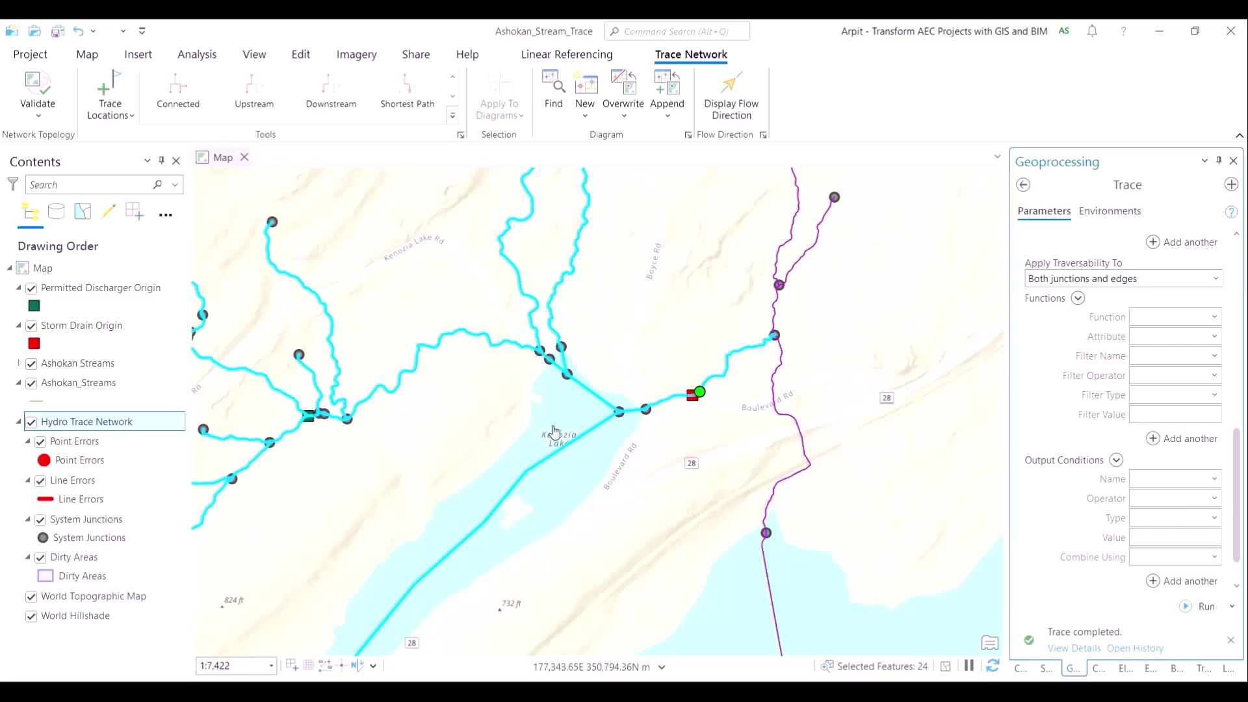
Examine the extent of the streams selected by the upstream trace around Kenozia Lake, and clear the selection.
scroll(684, 530, "down", 2)
scroll(680, 504, "down", 3)
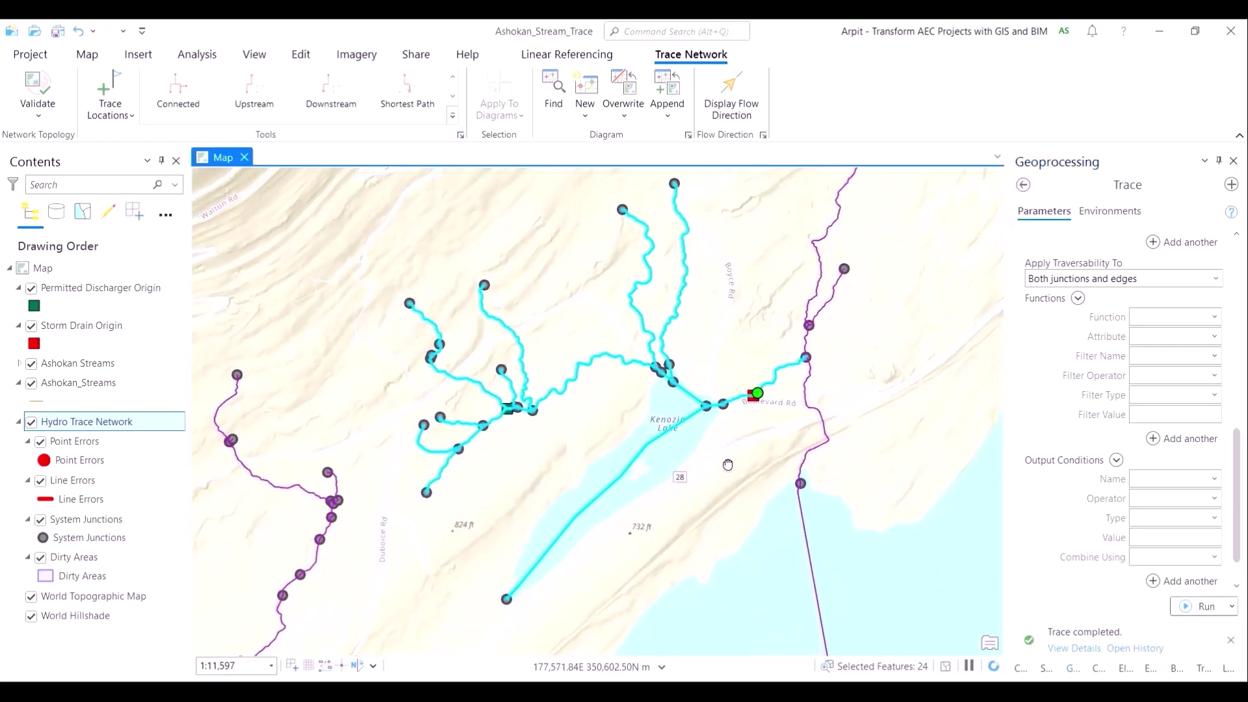
scroll(717, 424, "down", 3)
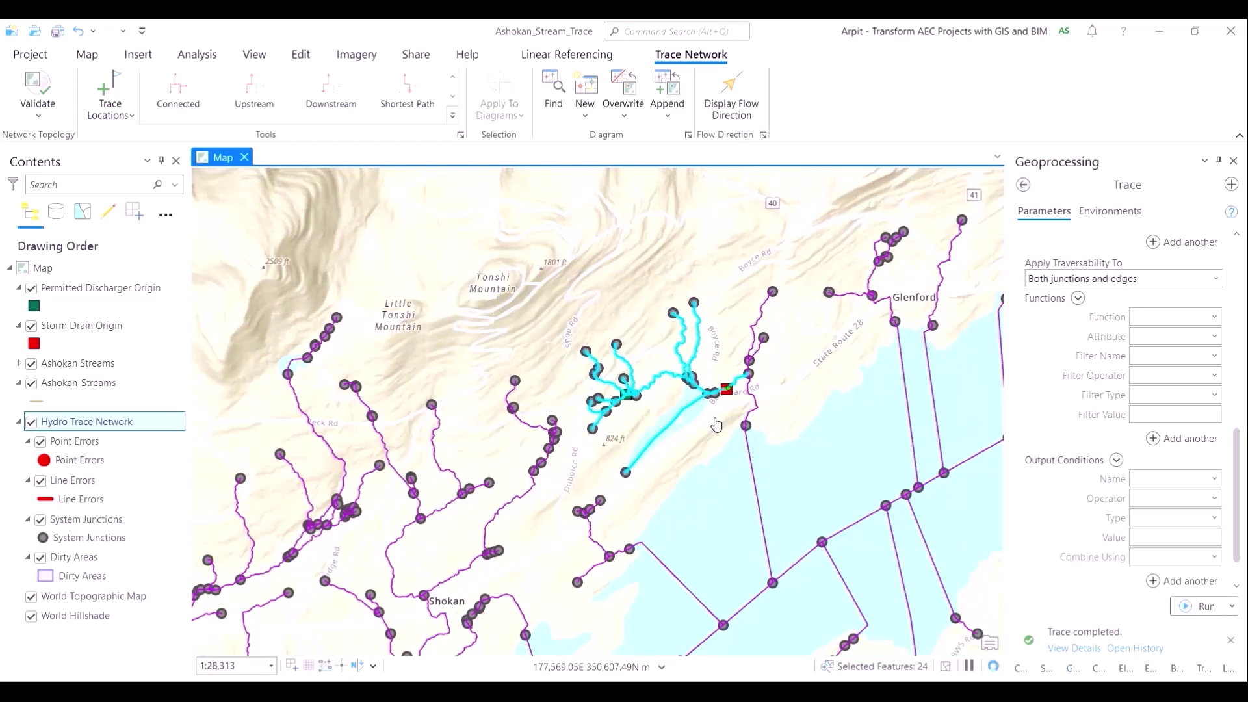
scroll(716, 424, "up", 3)
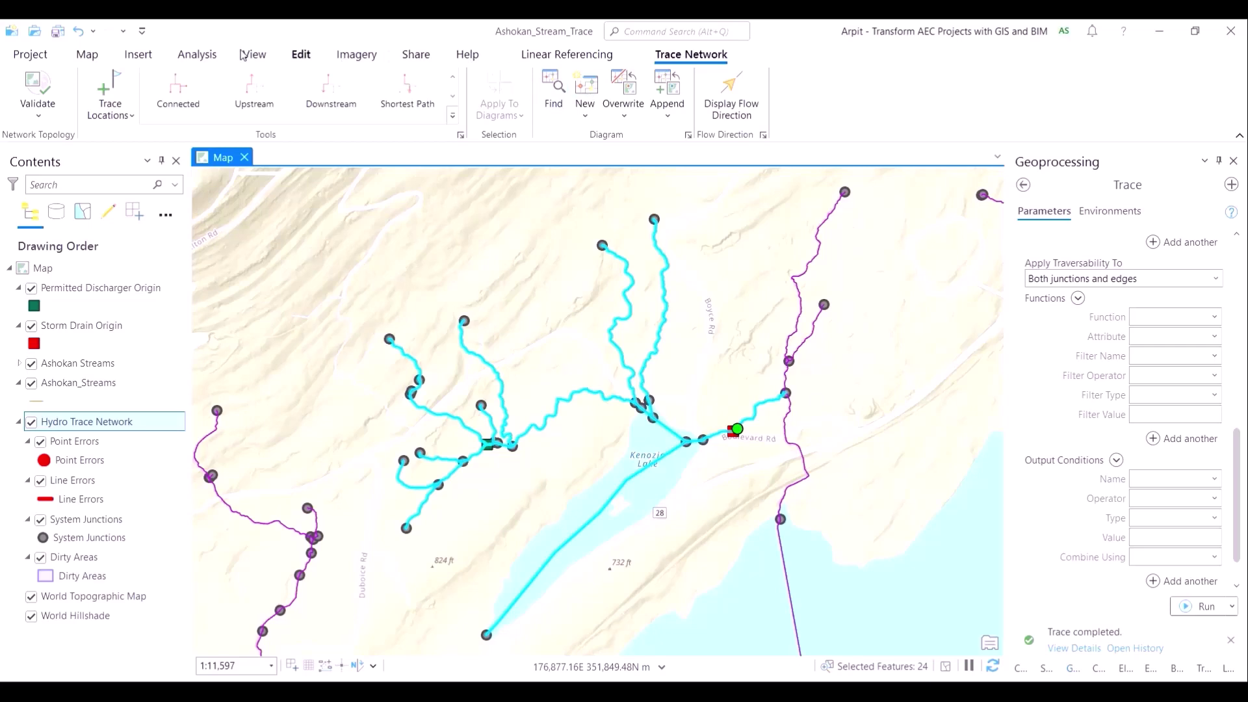
left_click(87, 56)
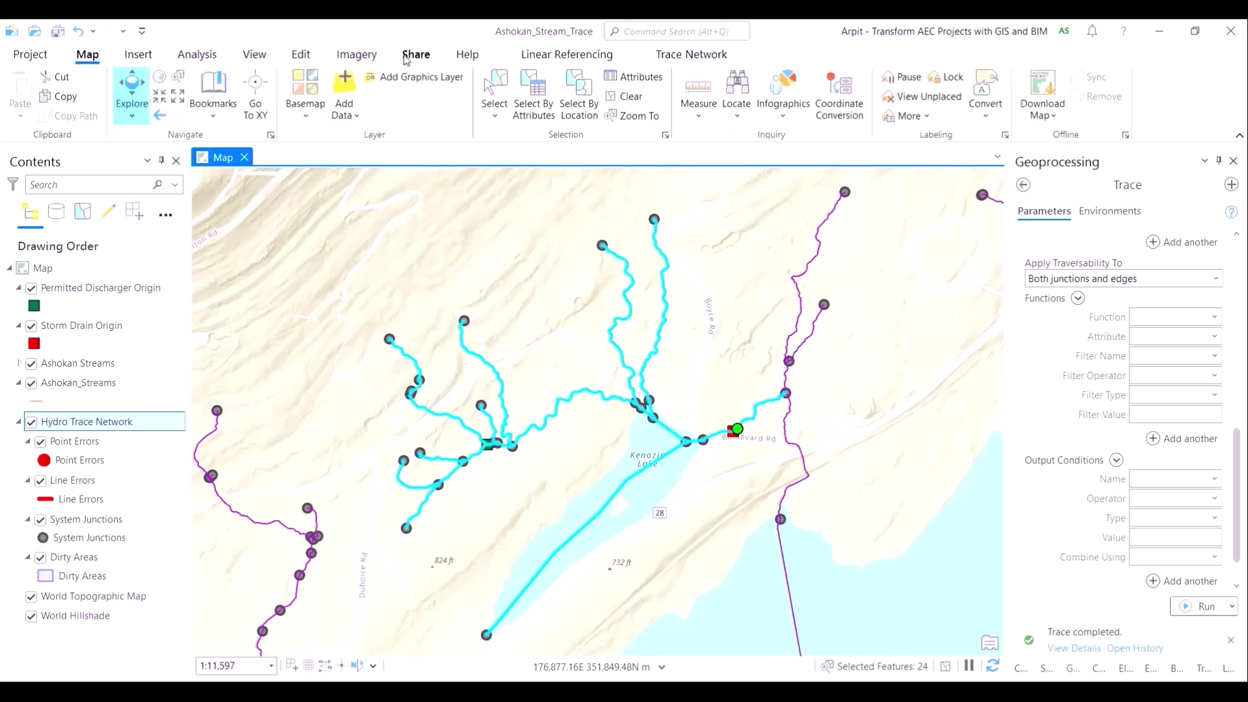
left_click(621, 99)
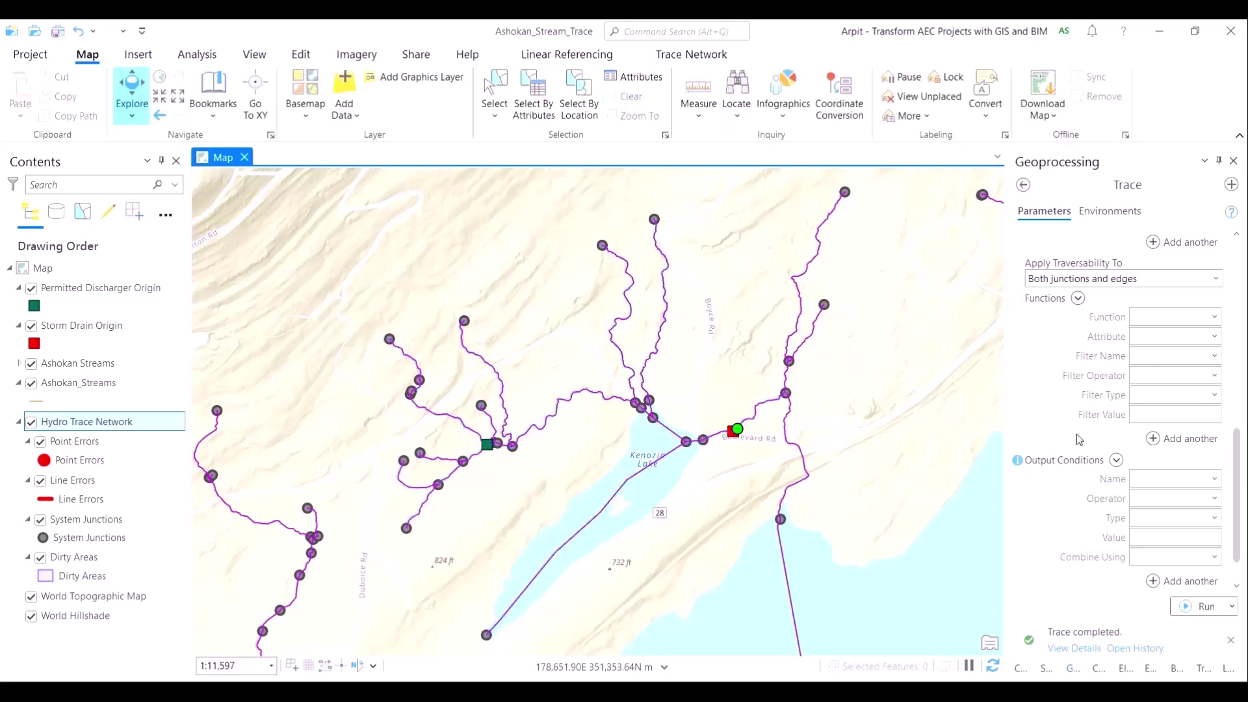
Rerun the upstream trace with Aggregated Geometry as the result type, without clearing previous trace results, naming the trace Trace_Interactive.
scroll(1234, 513, "down", 2)
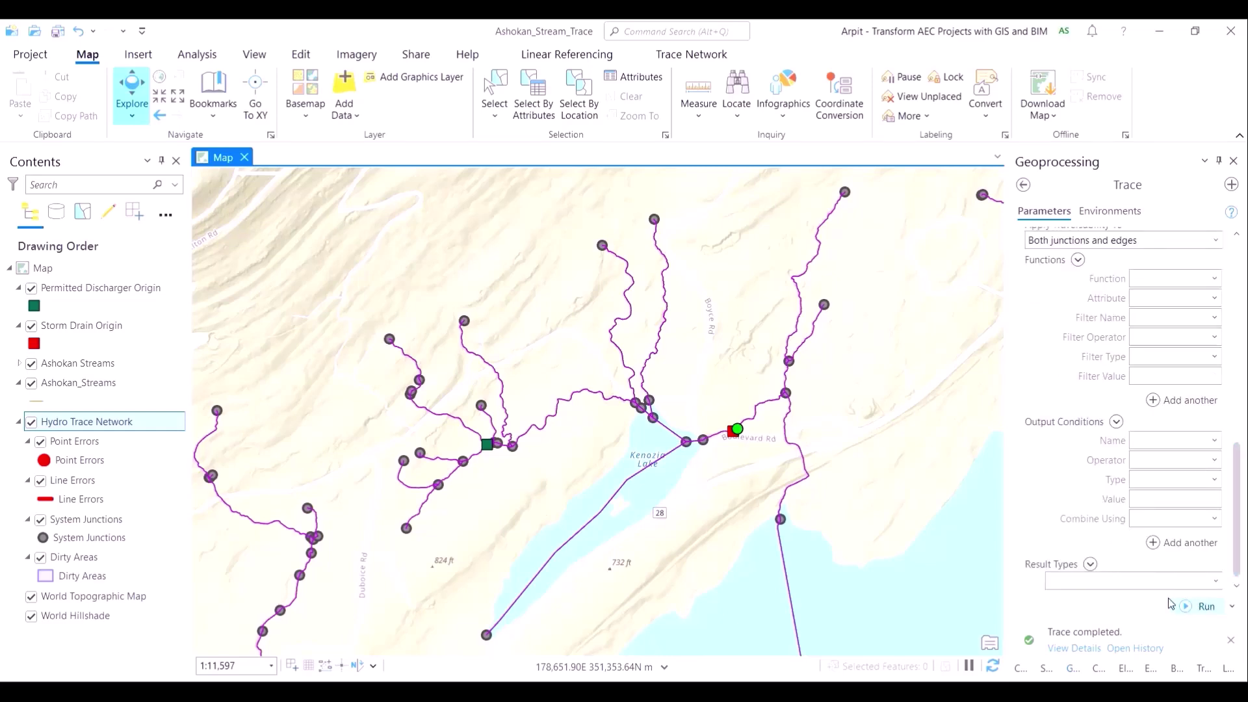
left_click(1216, 580)
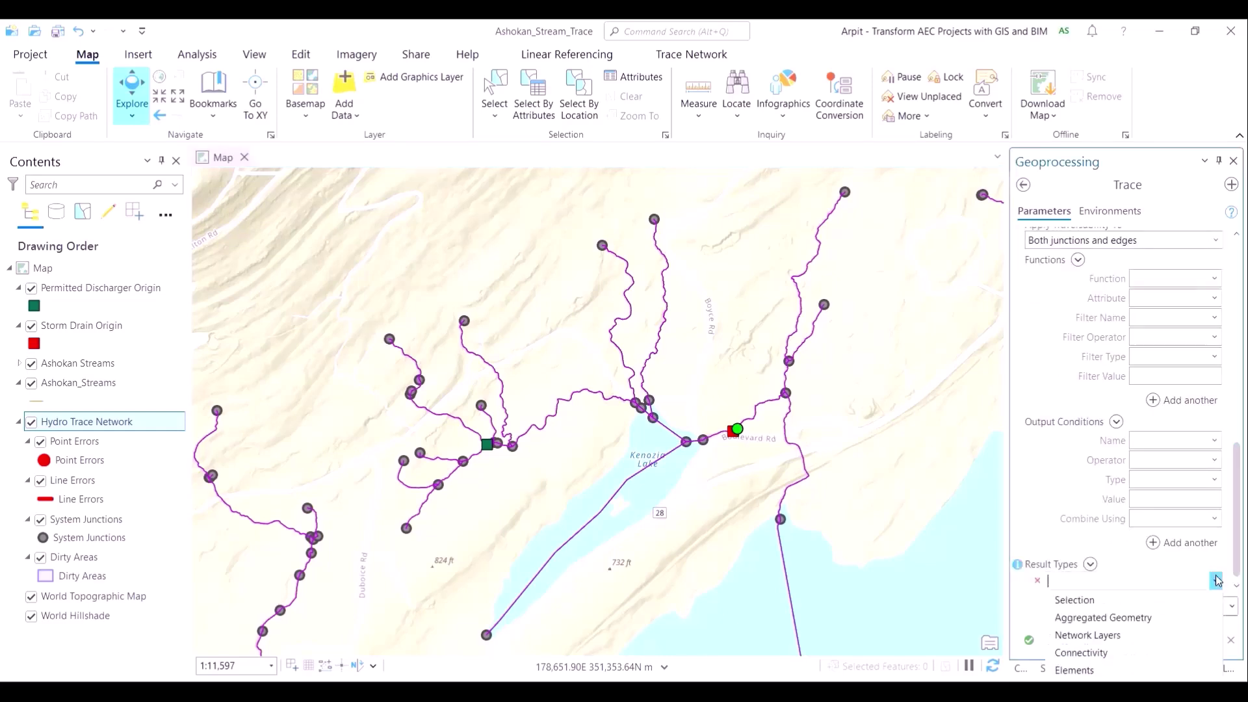
left_click(1174, 617)
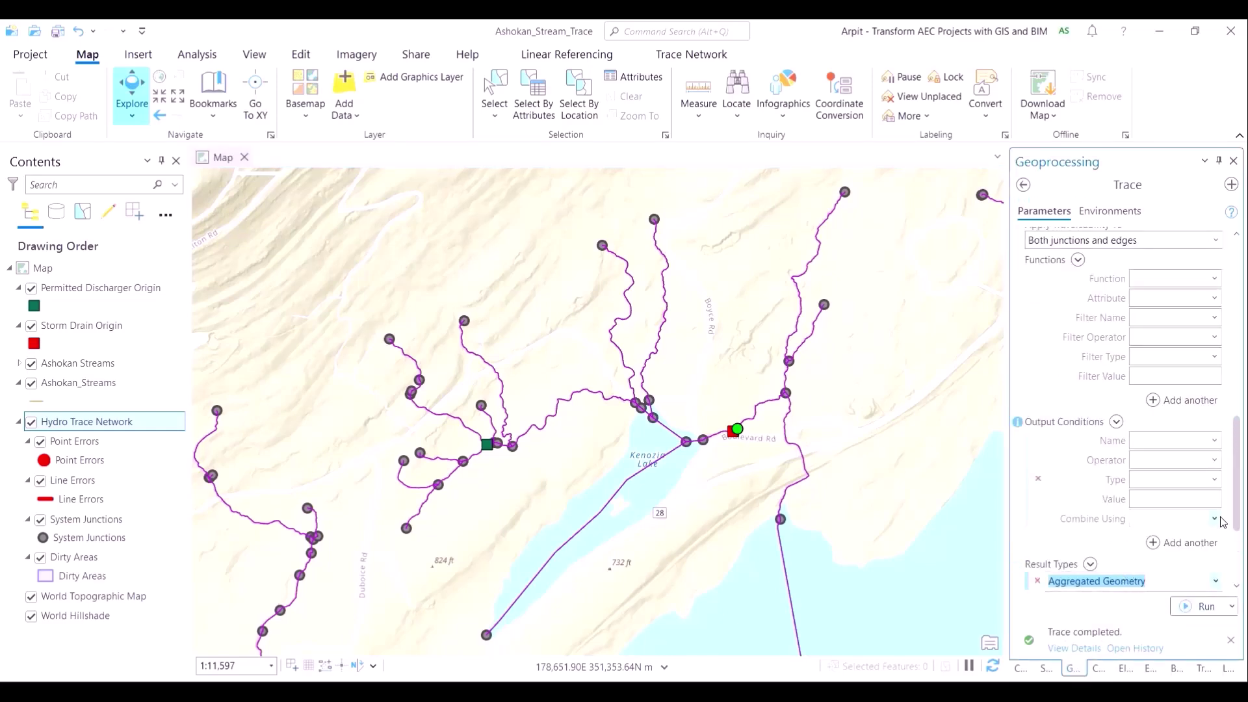
scroll(1169, 494, "down", 3)
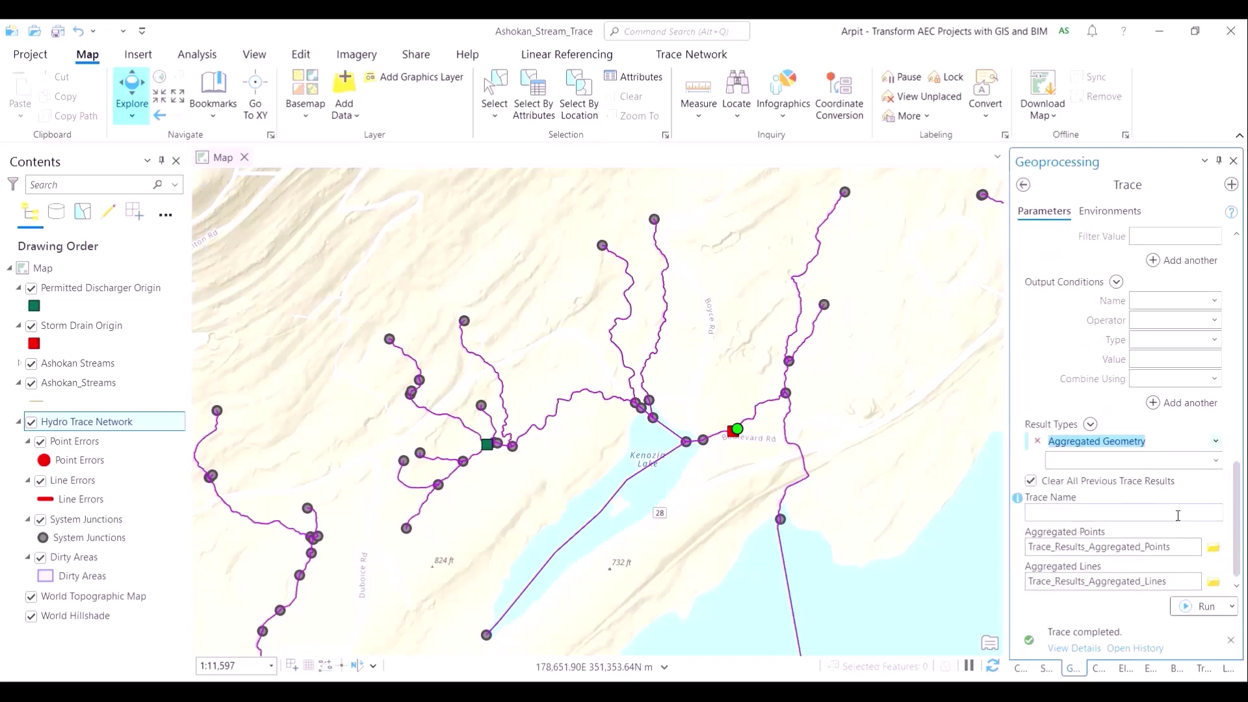
left_click(1104, 460)
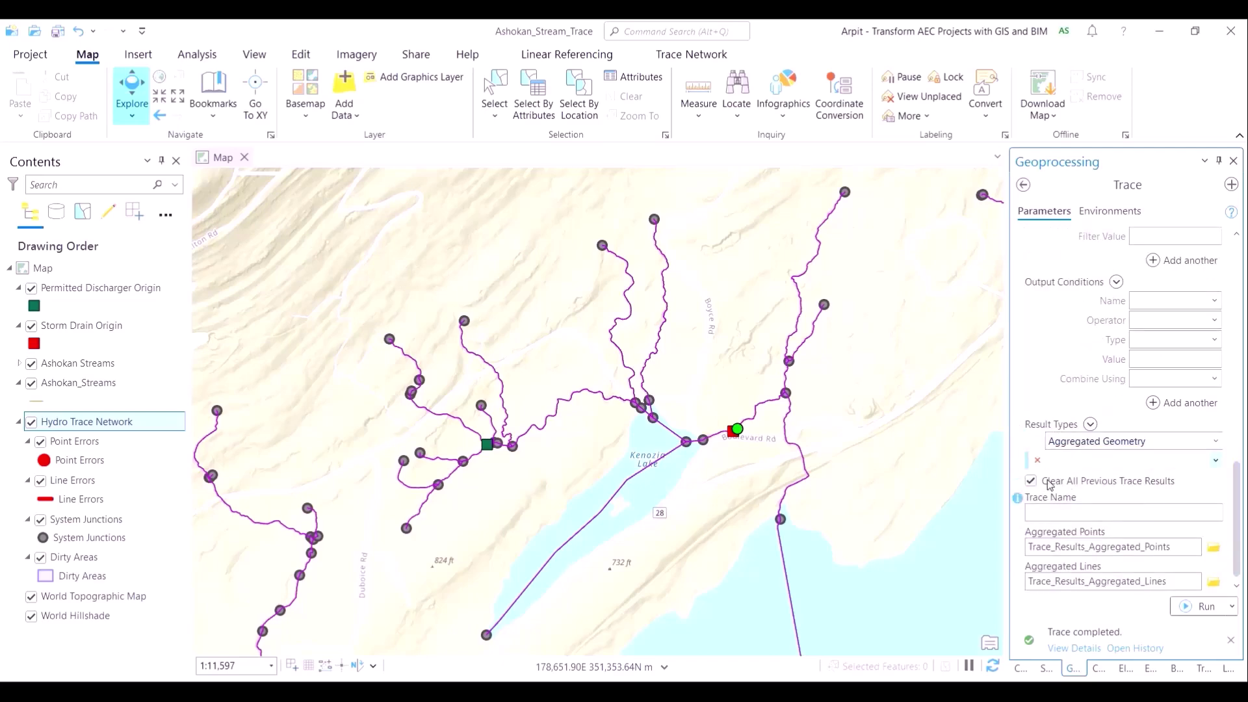
left_click(1031, 481)
left_click(1055, 511)
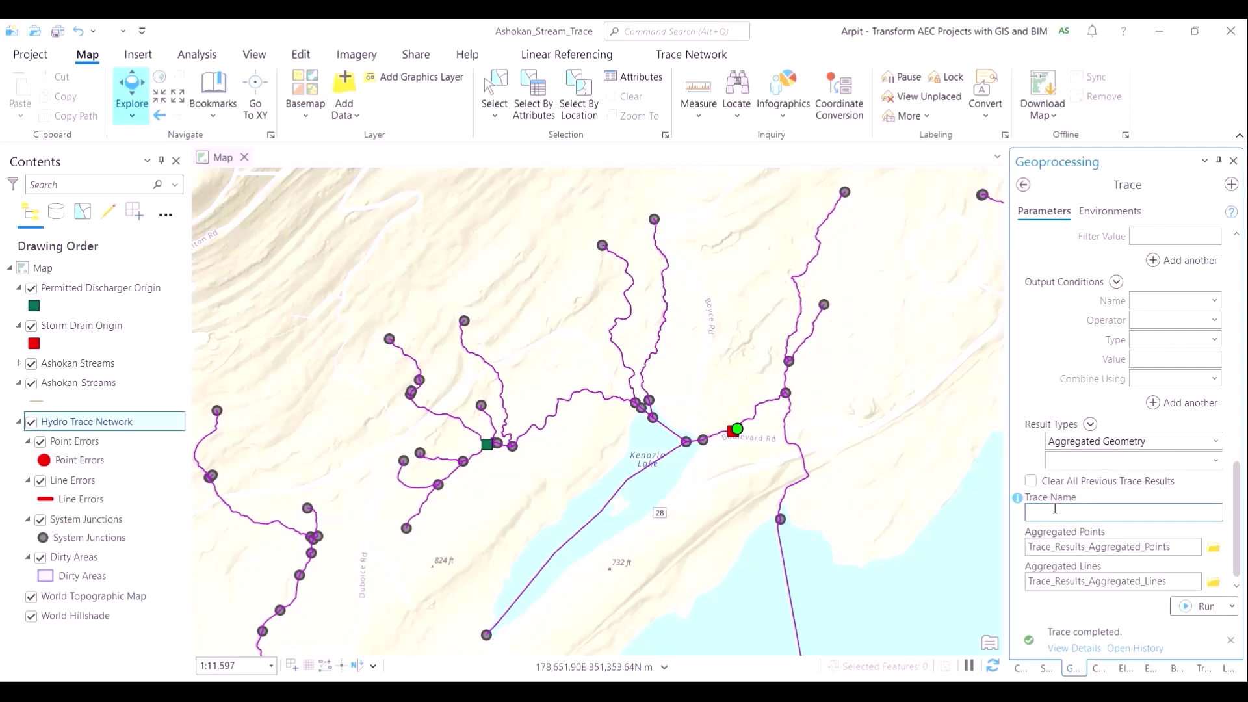
type("Trace_Interactive")
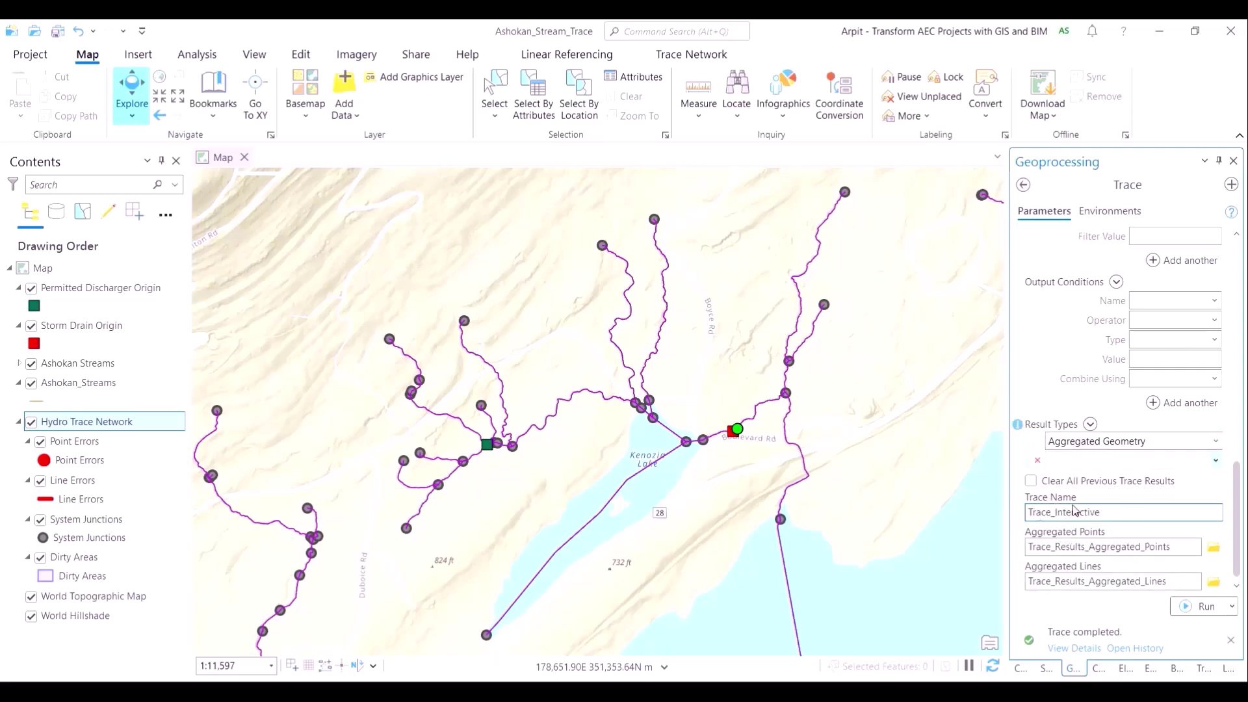
left_click(1187, 608)
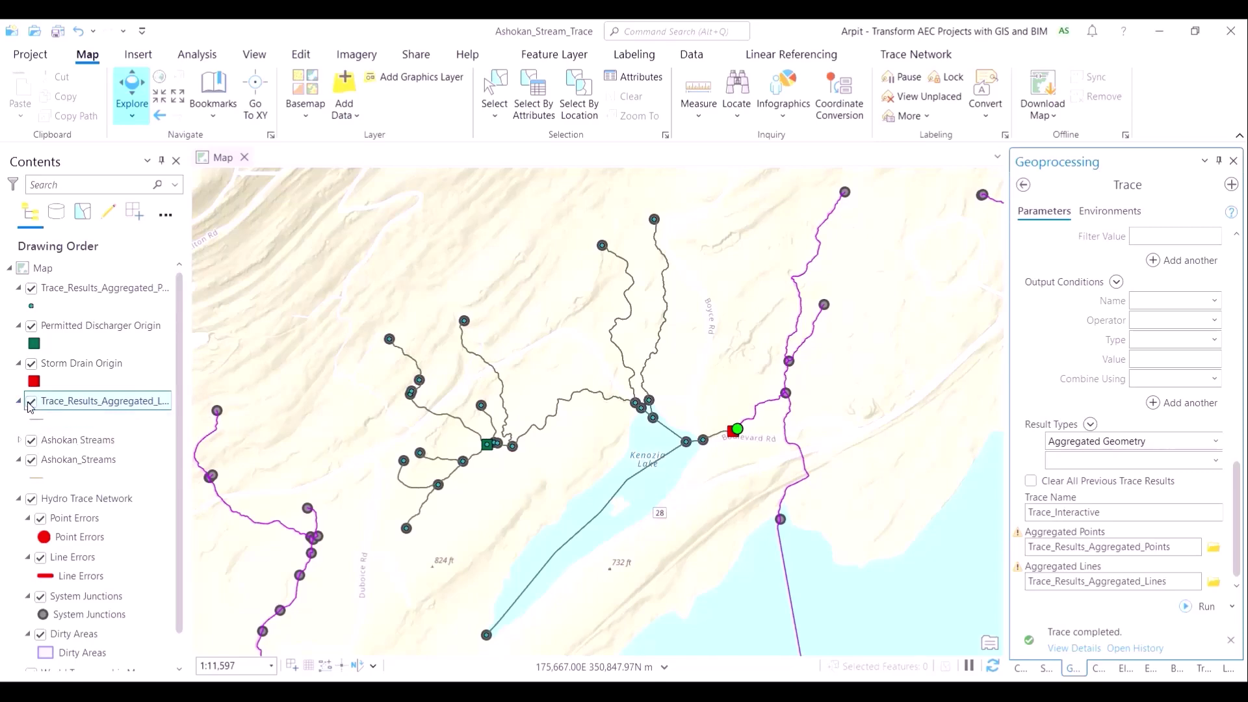
Recolor the line symbol of the Trace_Results_Aggregated_Lines layer to blue.
left_click(31, 401)
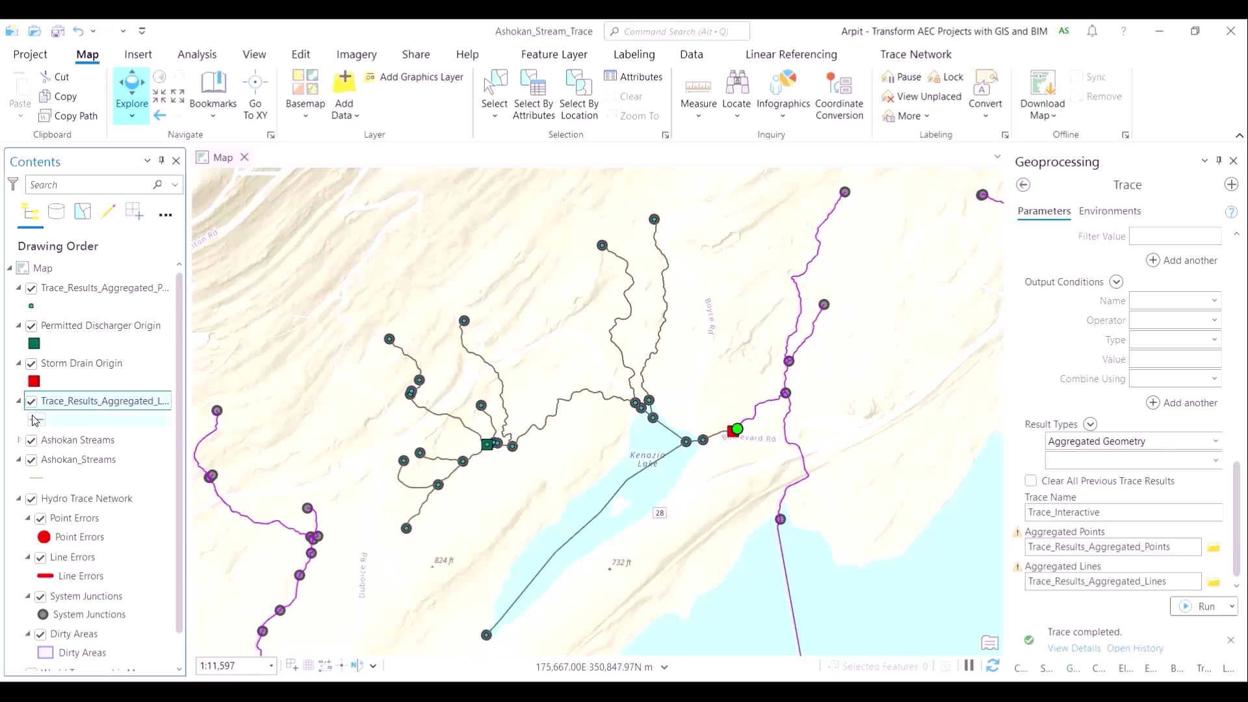
left_click(35, 420)
left_click(1234, 285)
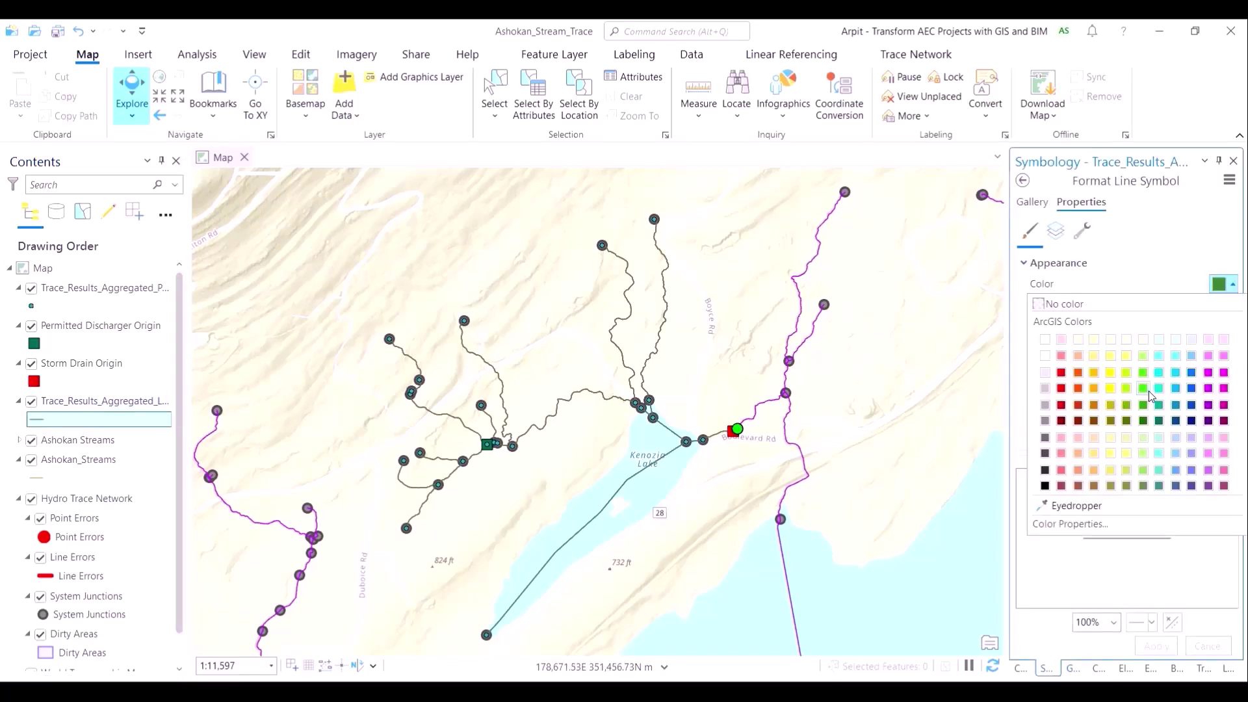
left_click(1191, 373)
left_click(1155, 645)
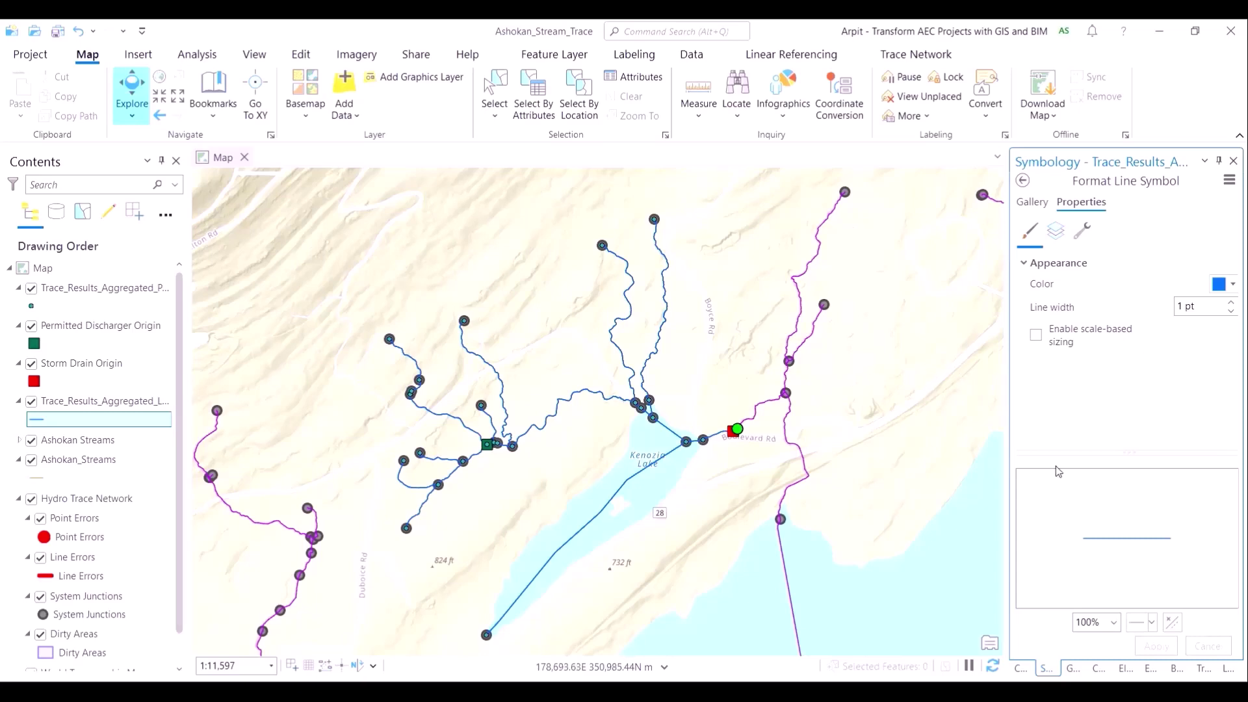
Hide the Hydro Trace Network layer and inspect the aggregated trace results around Kenozia Lake.
scroll(845, 390, "down", 2)
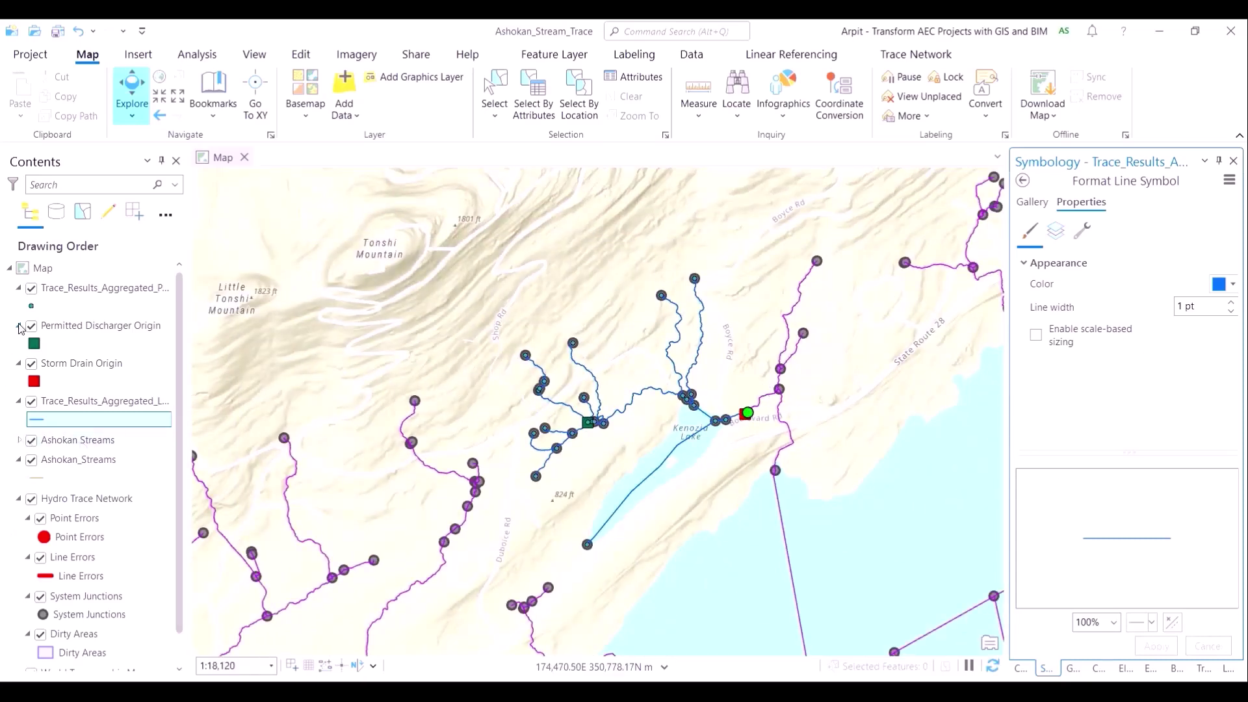
left_click(30, 500)
scroll(670, 481, "up", 2)
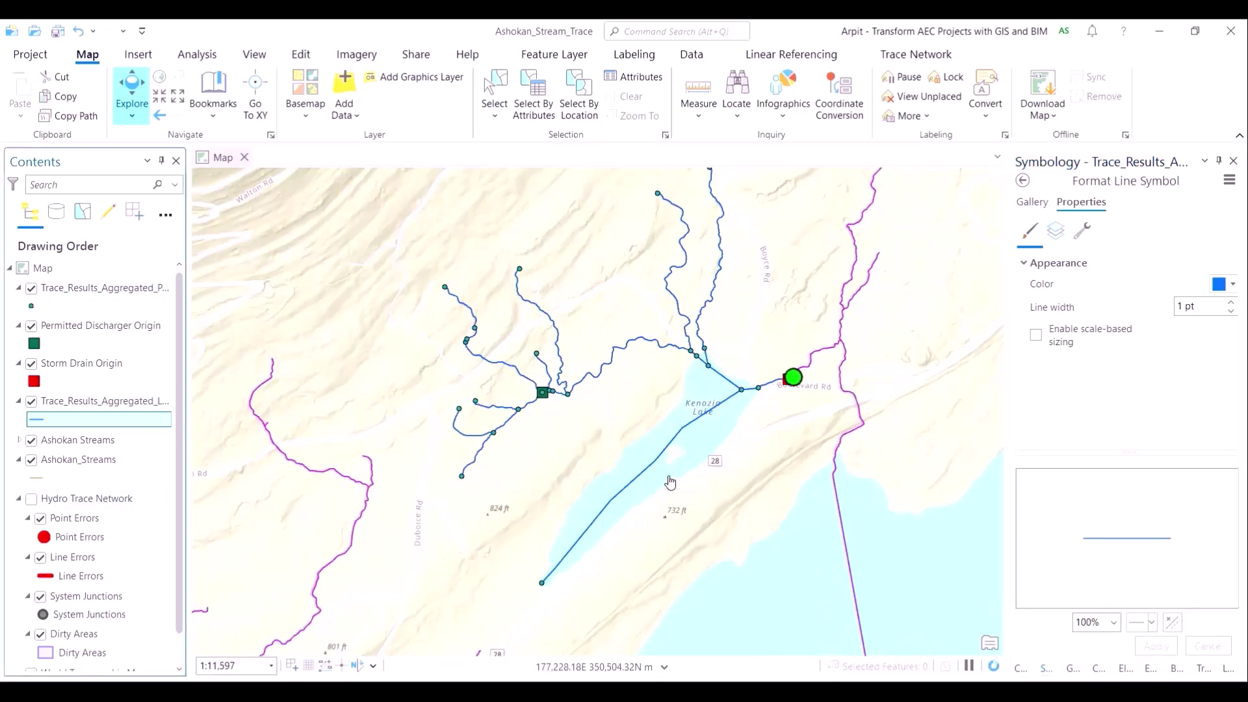
scroll(754, 500, "up", 2)
scroll(752, 501, "down", 2)
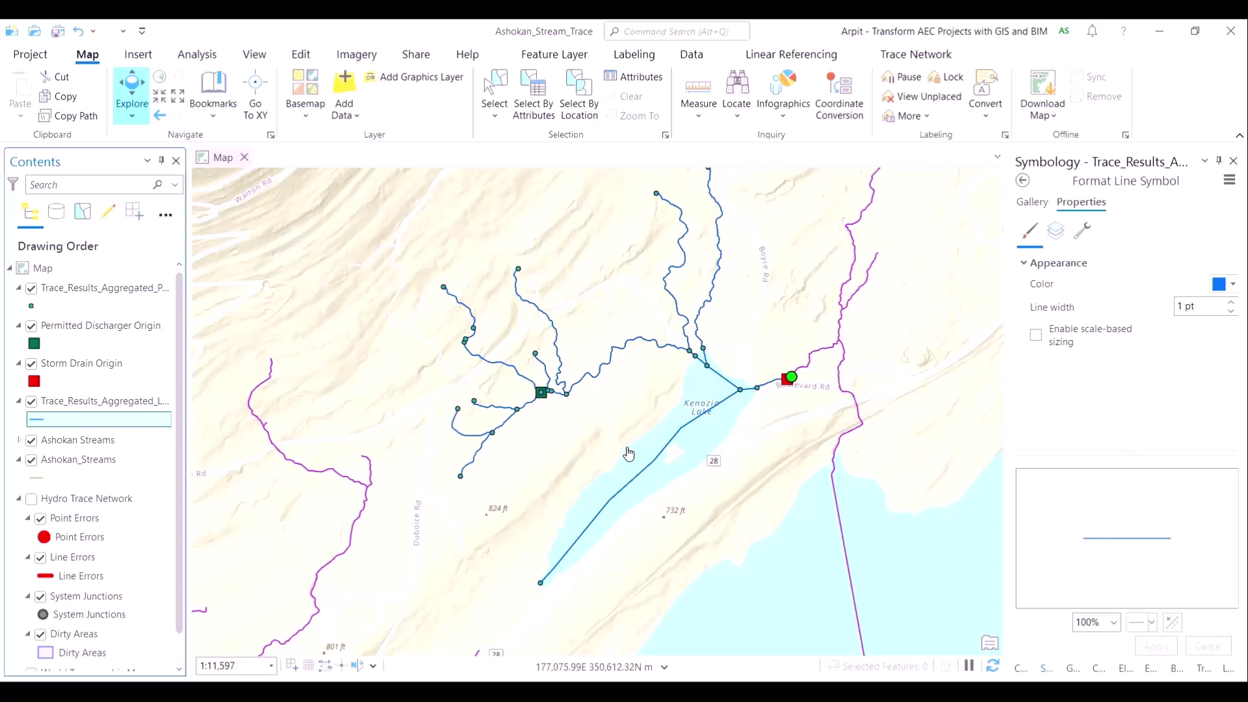
left_click_drag(629, 454, 564, 491)
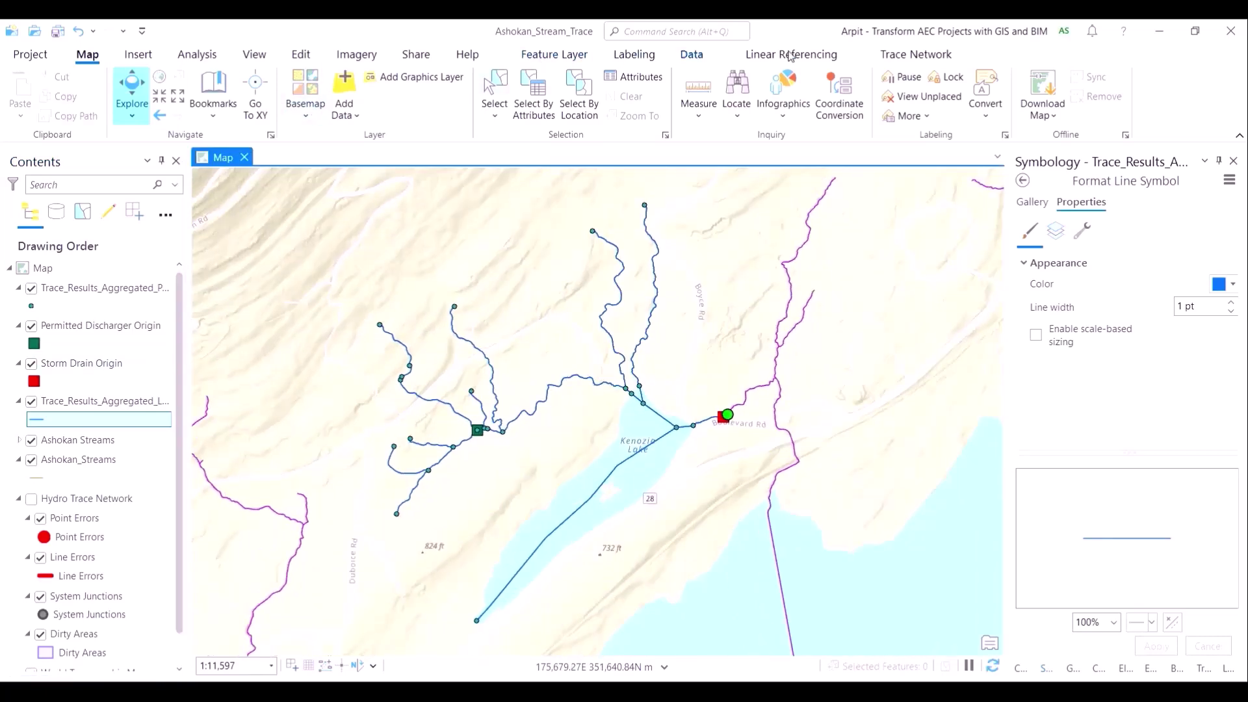
Clear all trace starting points from the network's trace locations.
left_click(916, 54)
left_click(108, 124)
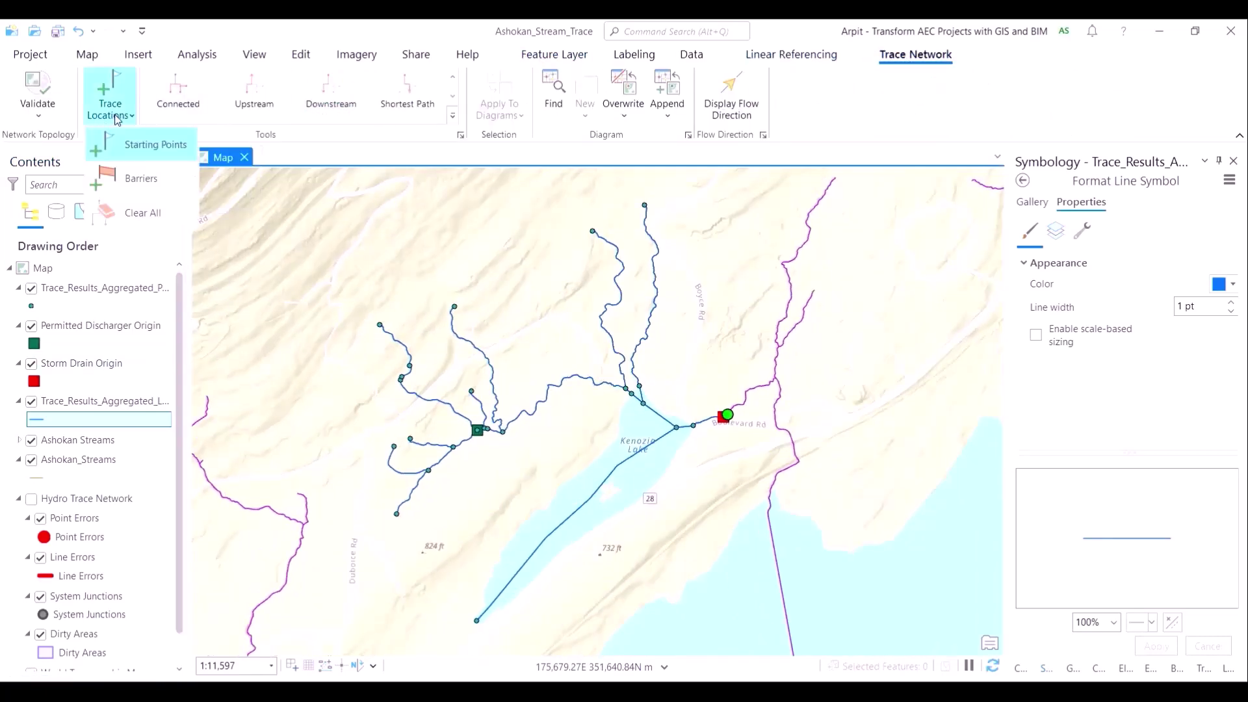
left_click(152, 143)
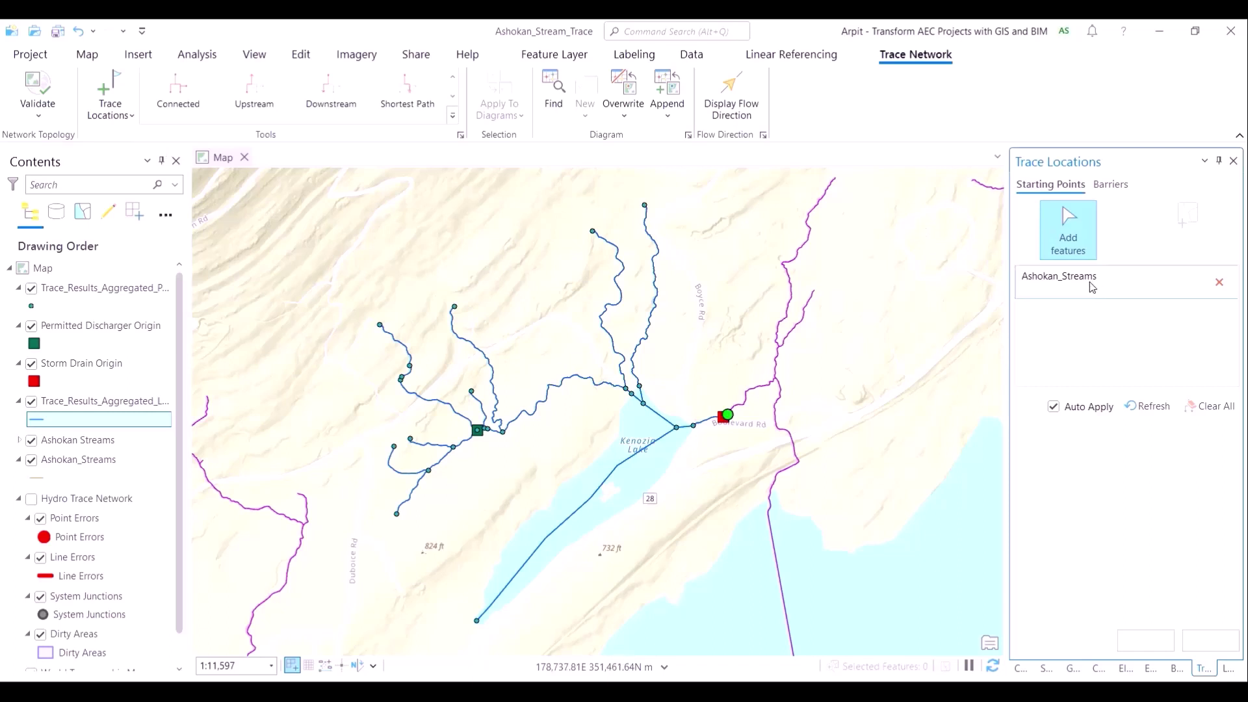
left_click(1212, 406)
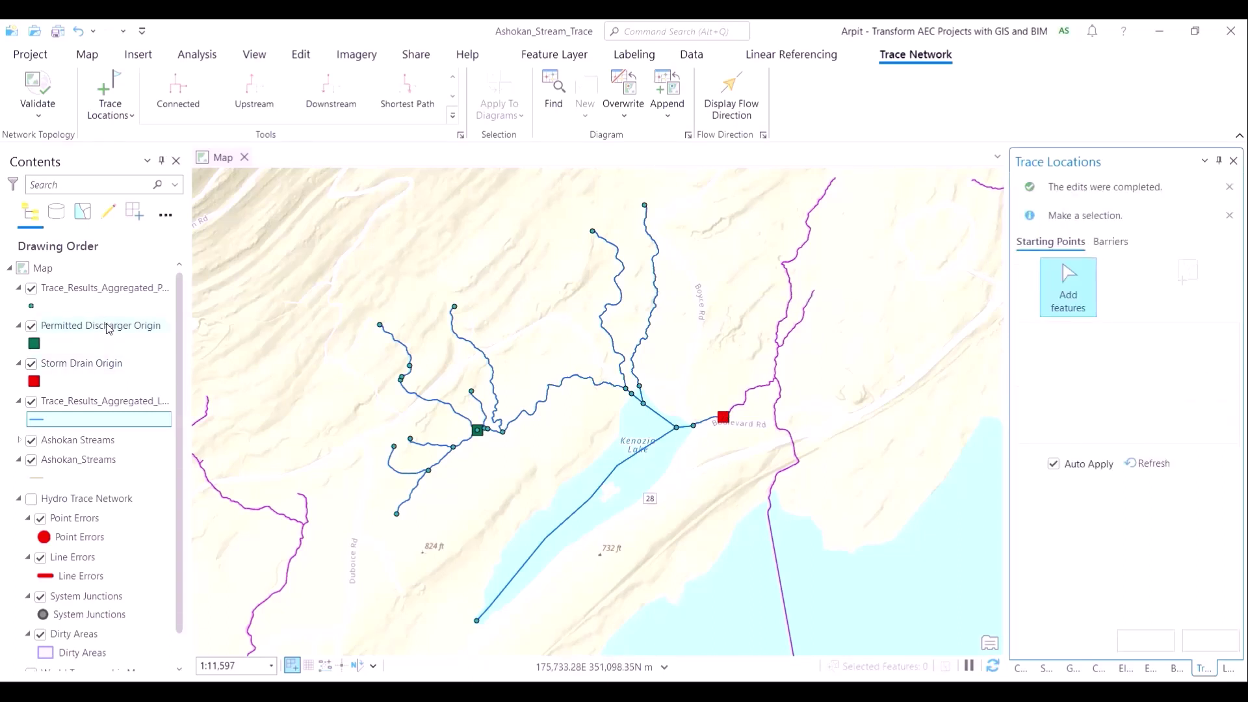
Find the geoprocessing tool for copying features and open Copy Features from Data Management Tools.
left_click(1073, 668)
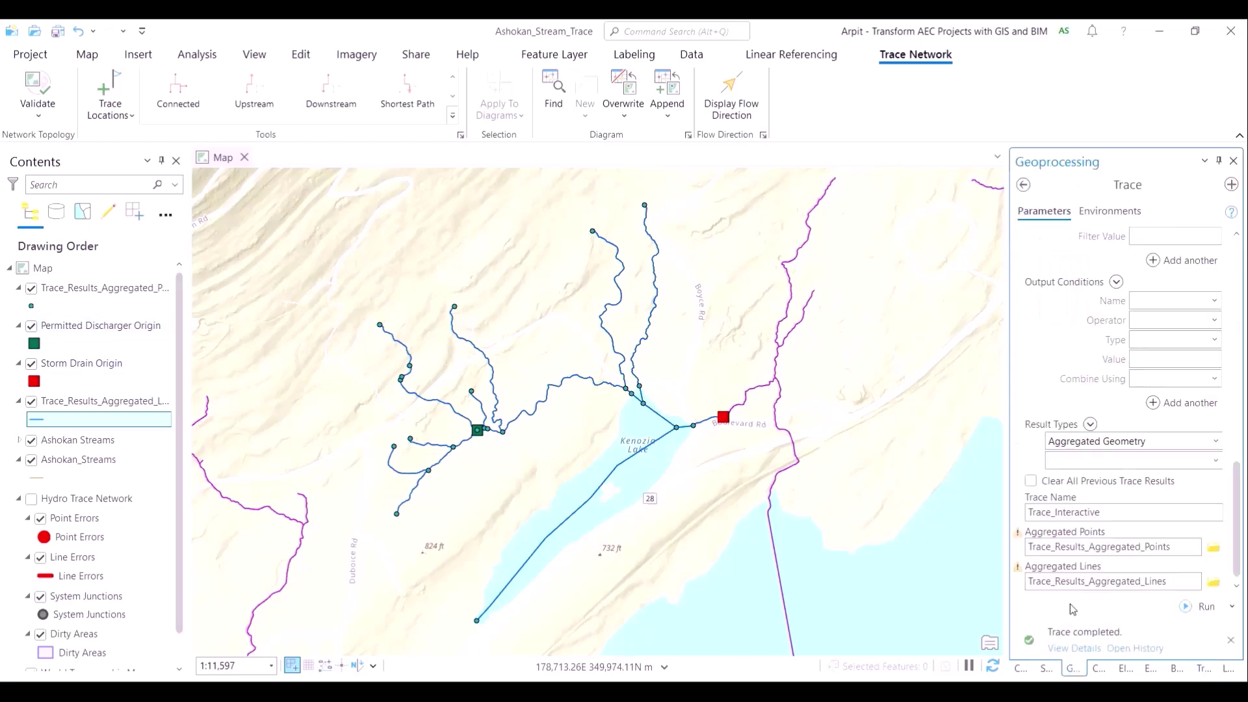
left_click(1023, 184)
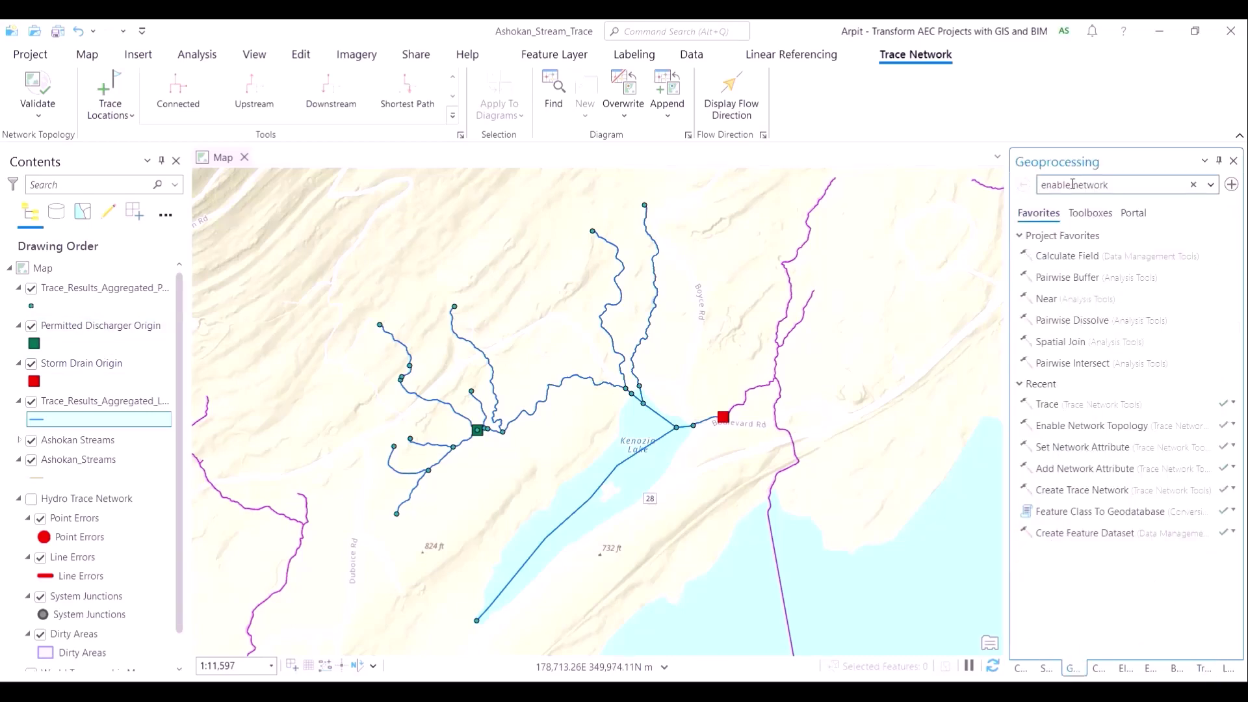
left_click(1073, 186)
type("copy features")
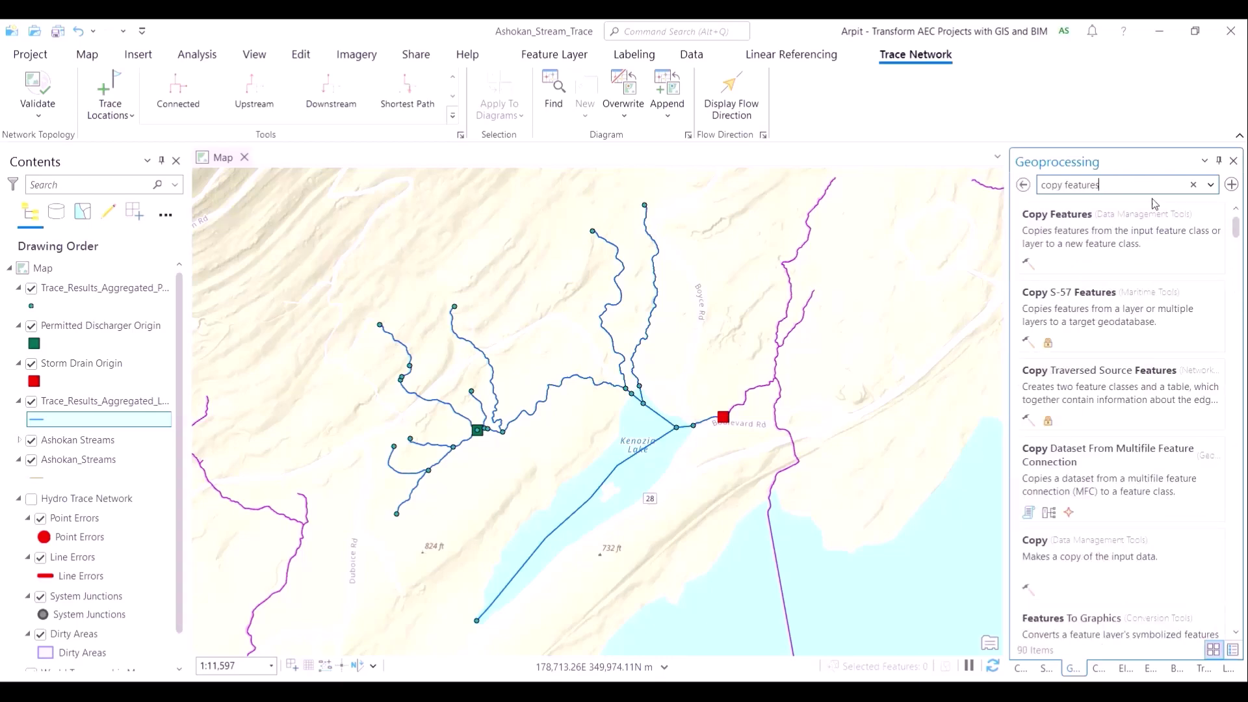
left_click(1156, 245)
Copy the Storm Drain Origin features to a new feature class named Storm_Drain_Snap.
left_click(1177, 253)
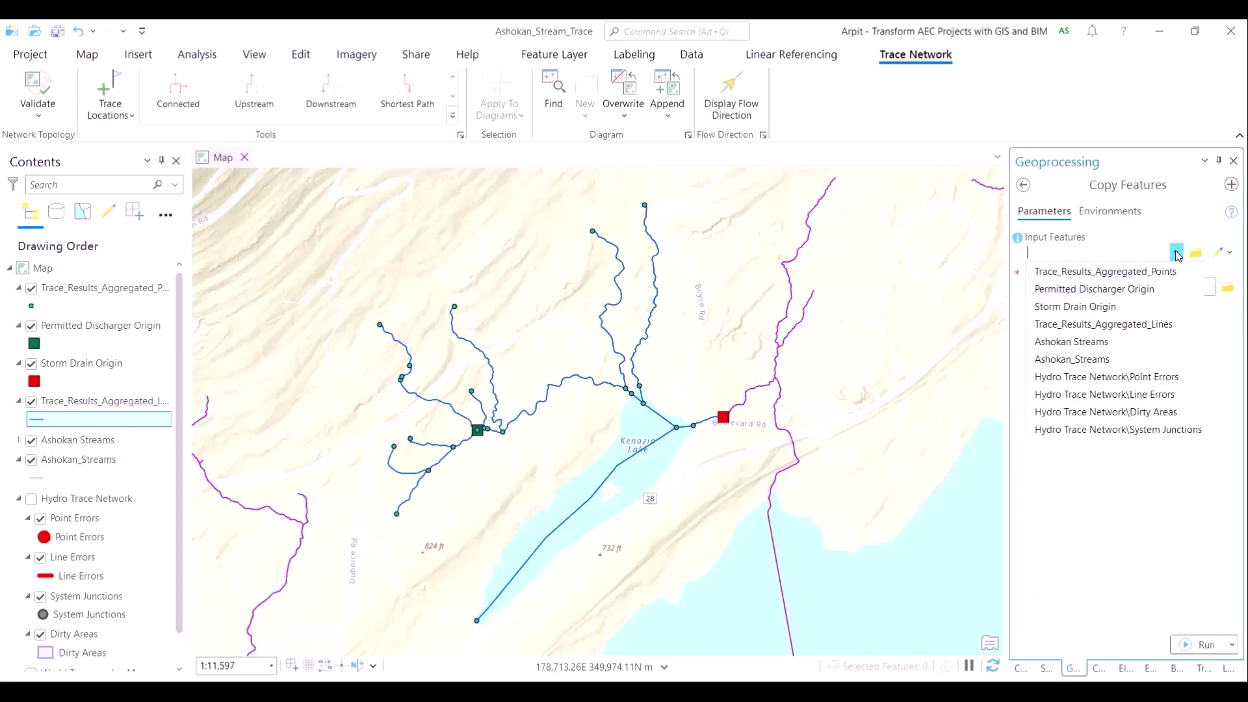
left_click(1170, 309)
triple_click(1144, 292)
type("Storm_Drain_Snap")
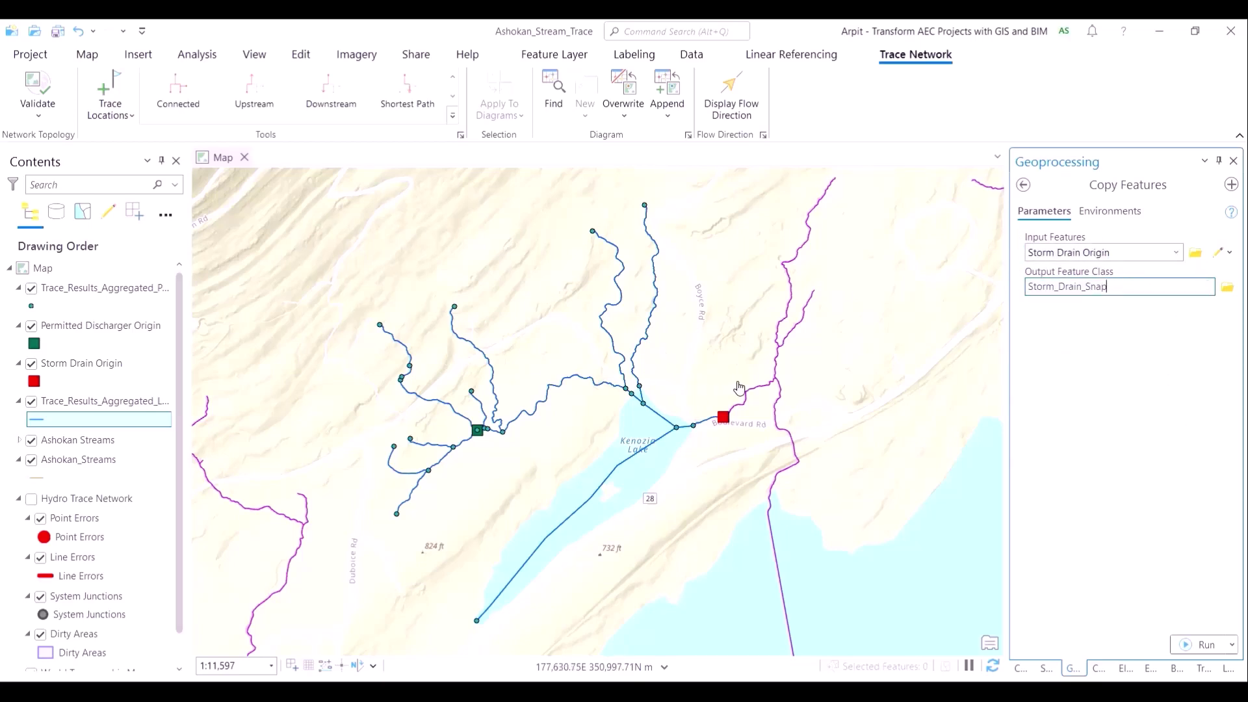
left_click(1057, 422)
left_click(1184, 639)
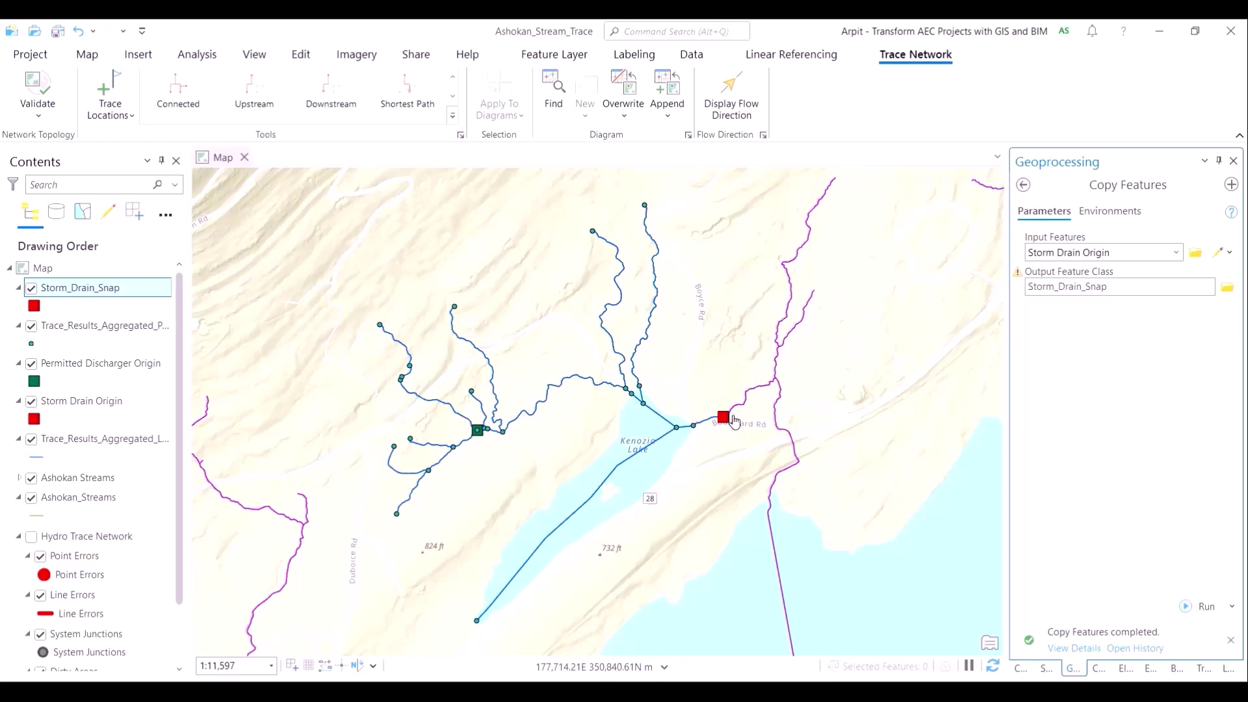
Find the Snap geoprocessing tool and set Storm_Drain_Snap as its input features.
left_click(1022, 187)
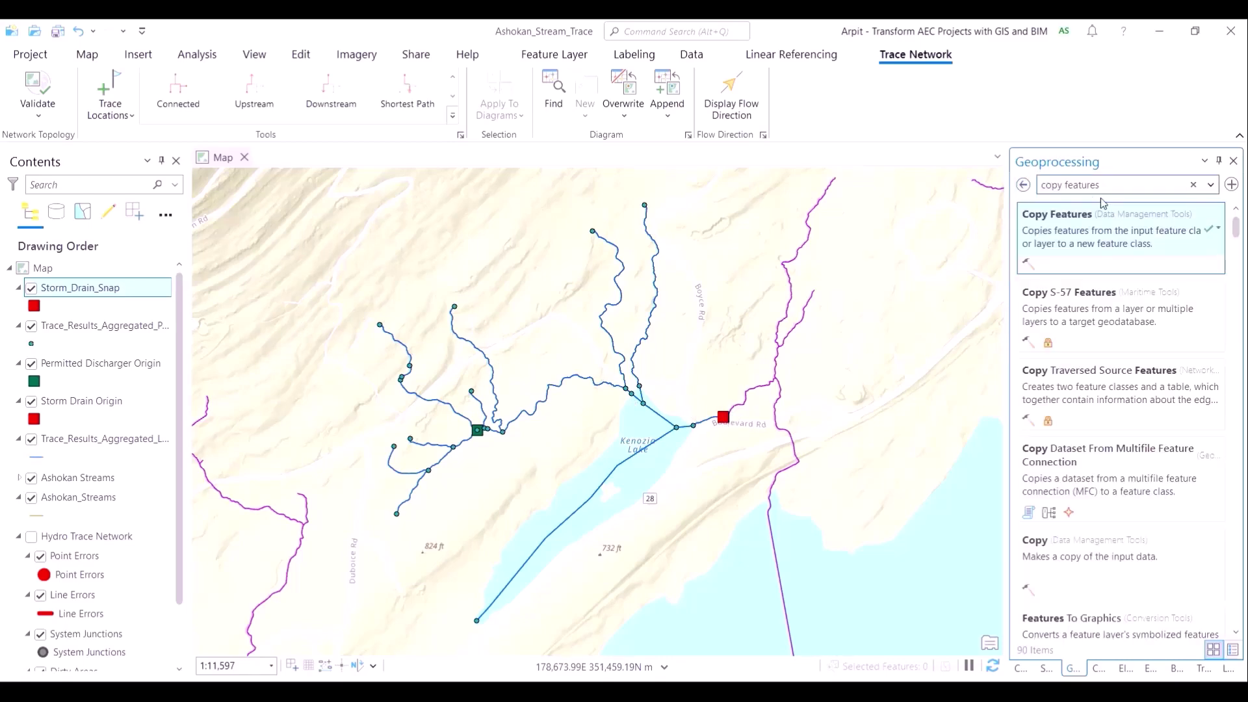
triple_click(1099, 185)
type("snap")
left_click(1082, 241)
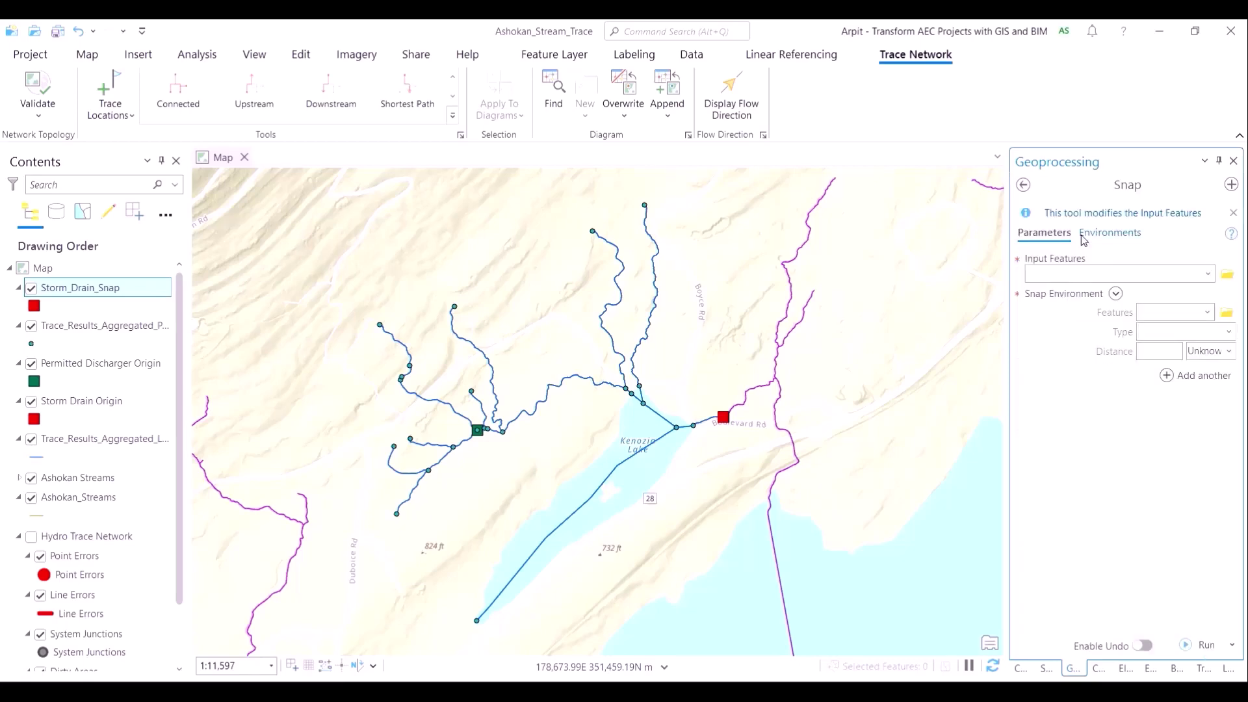
left_click(1208, 275)
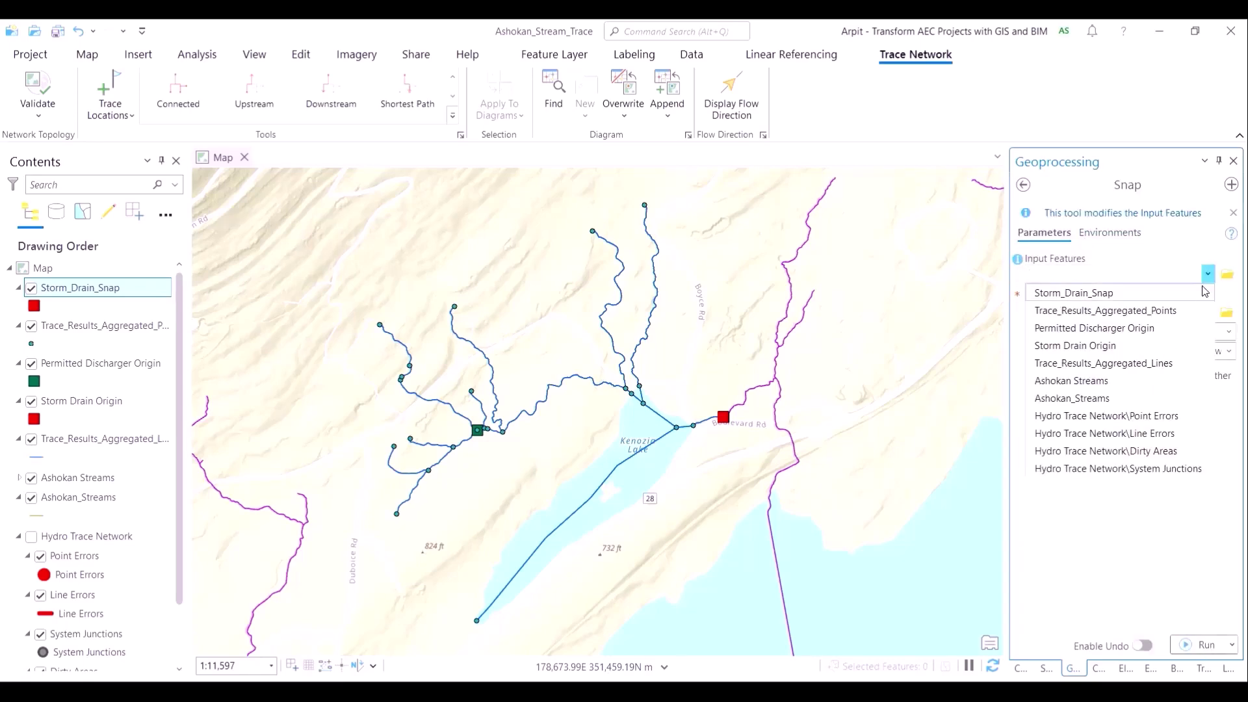
left_click(1206, 293)
Set Ashokan Streams as the snap features and remove the duplicate Ashokan Streams layer from the map.
left_click(1207, 312)
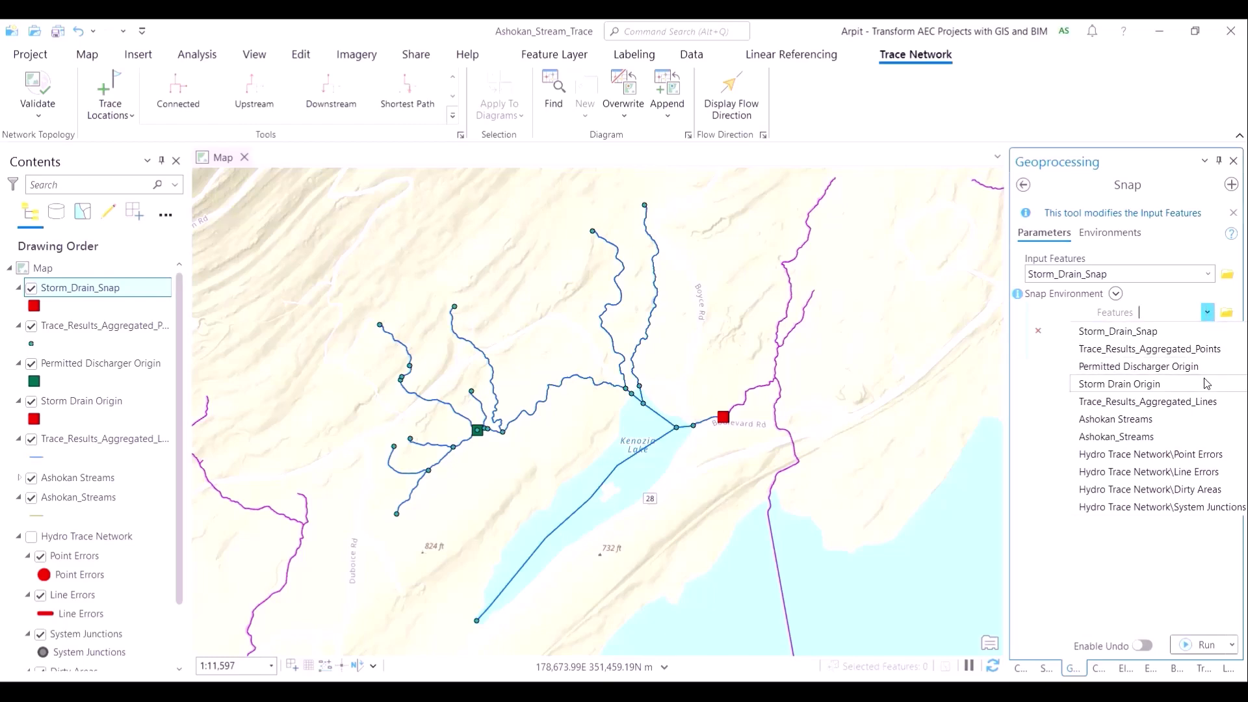
left_click(1206, 418)
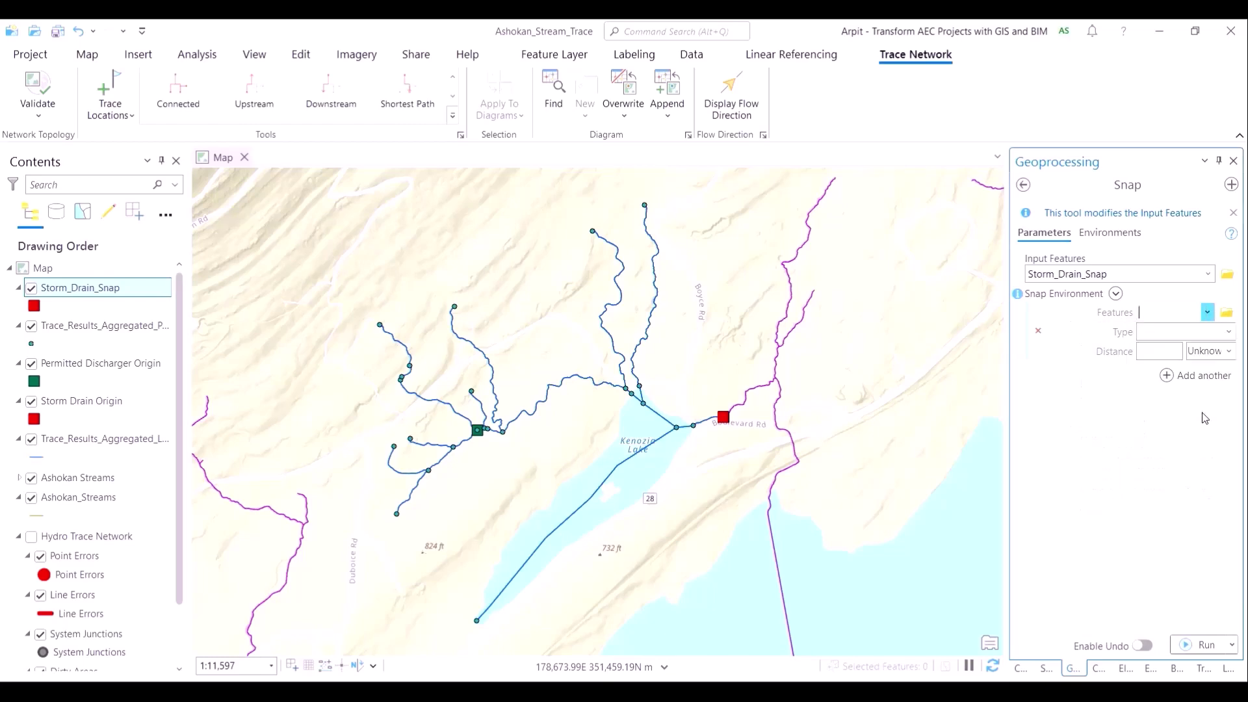
right_click(105, 485)
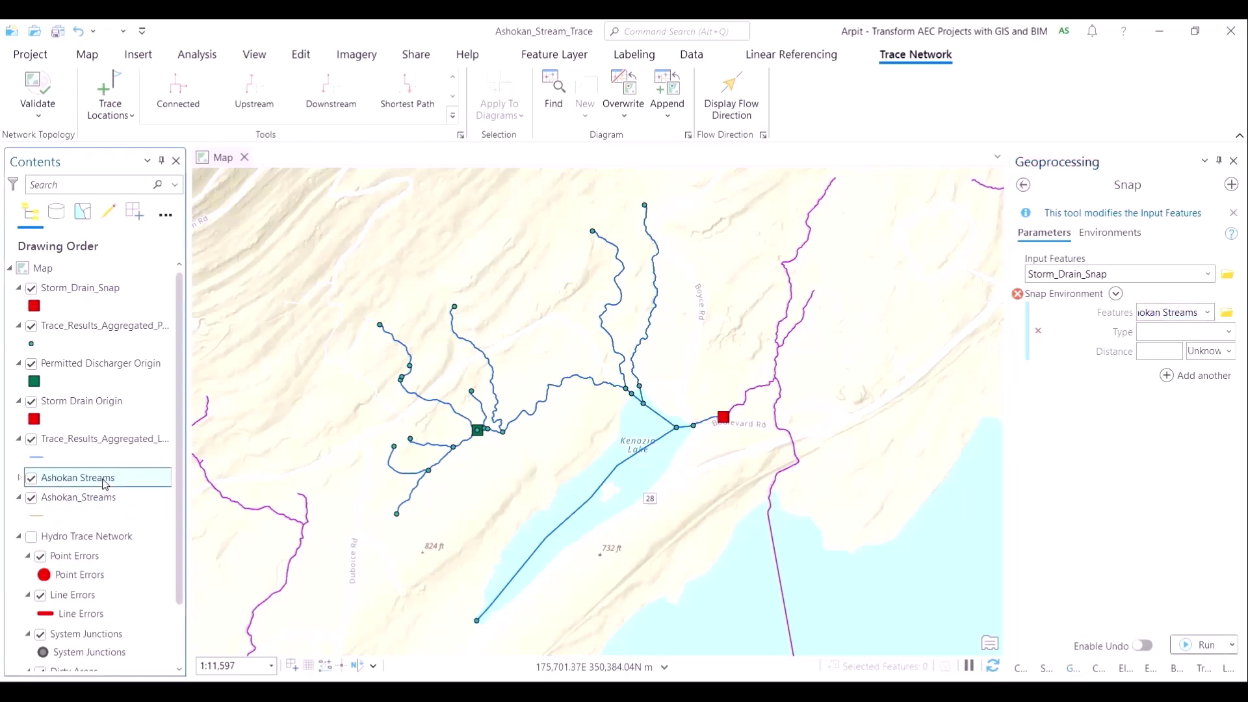
left_click(149, 51)
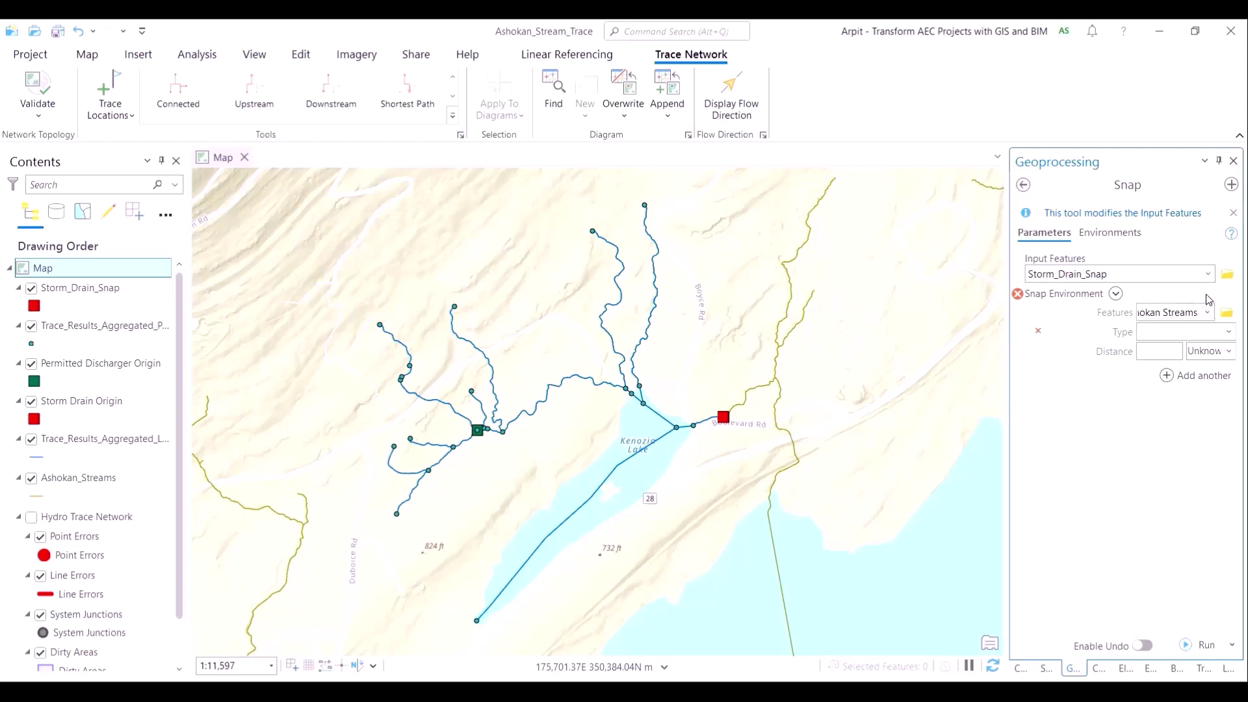
Snap the Storm_Drain_Snap points to the vertices of Ashokan_Streams within a distance of 50 meters.
left_click(1209, 312)
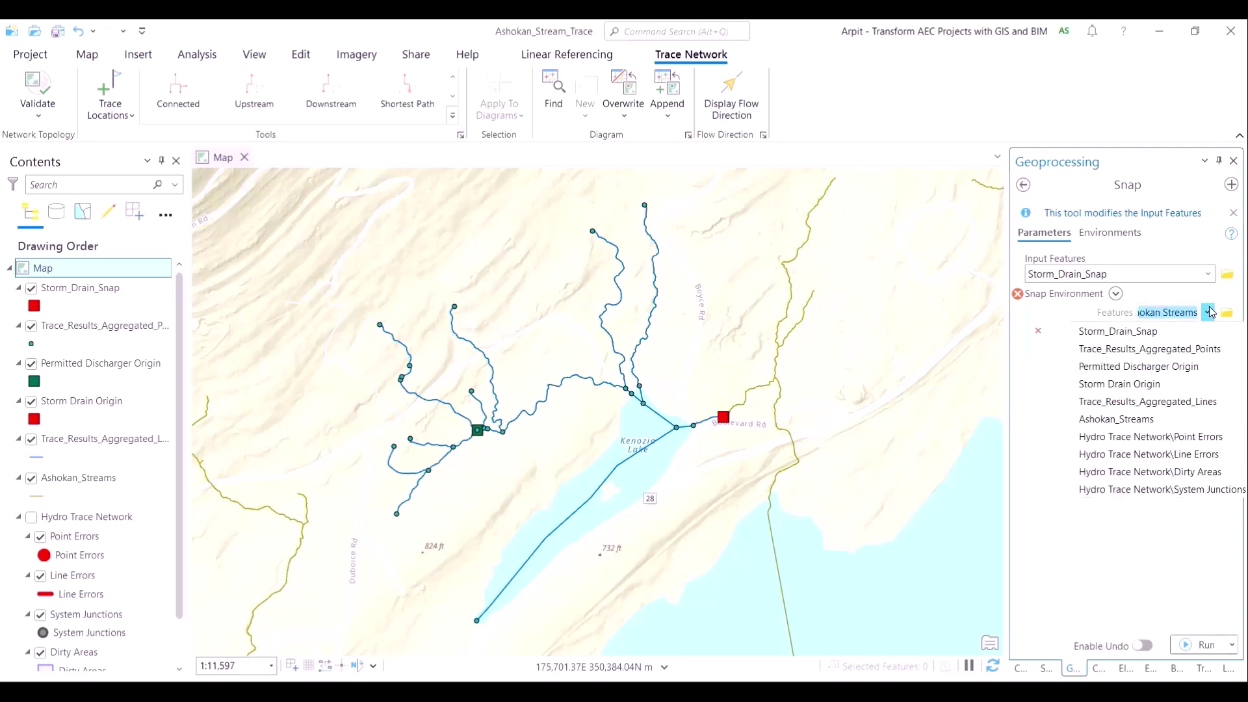
left_click(1131, 420)
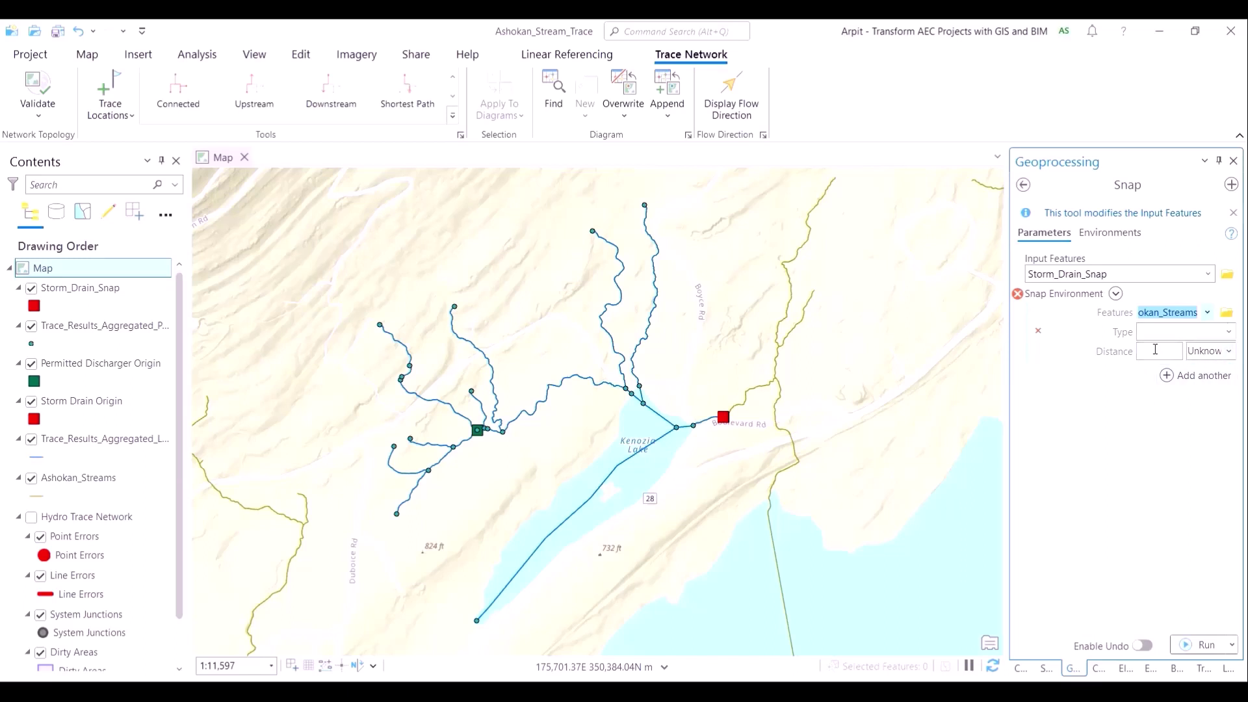
left_click(1229, 333)
left_click(1153, 366)
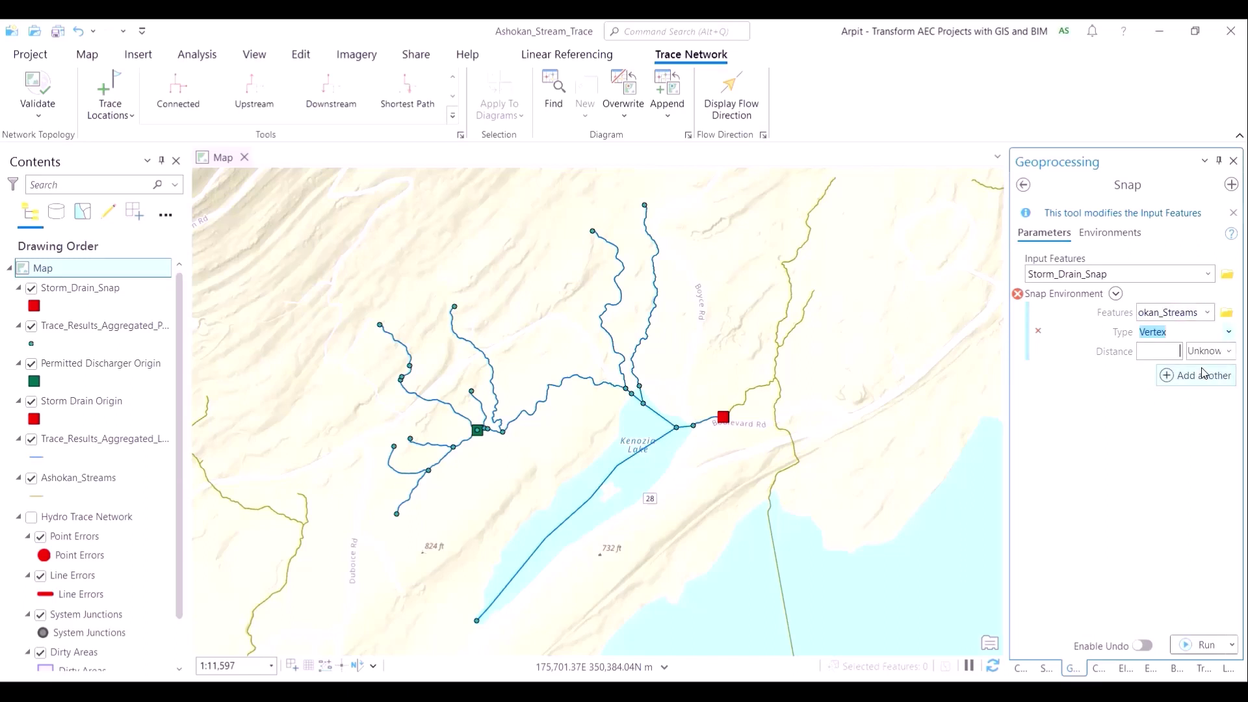
left_click(1168, 349)
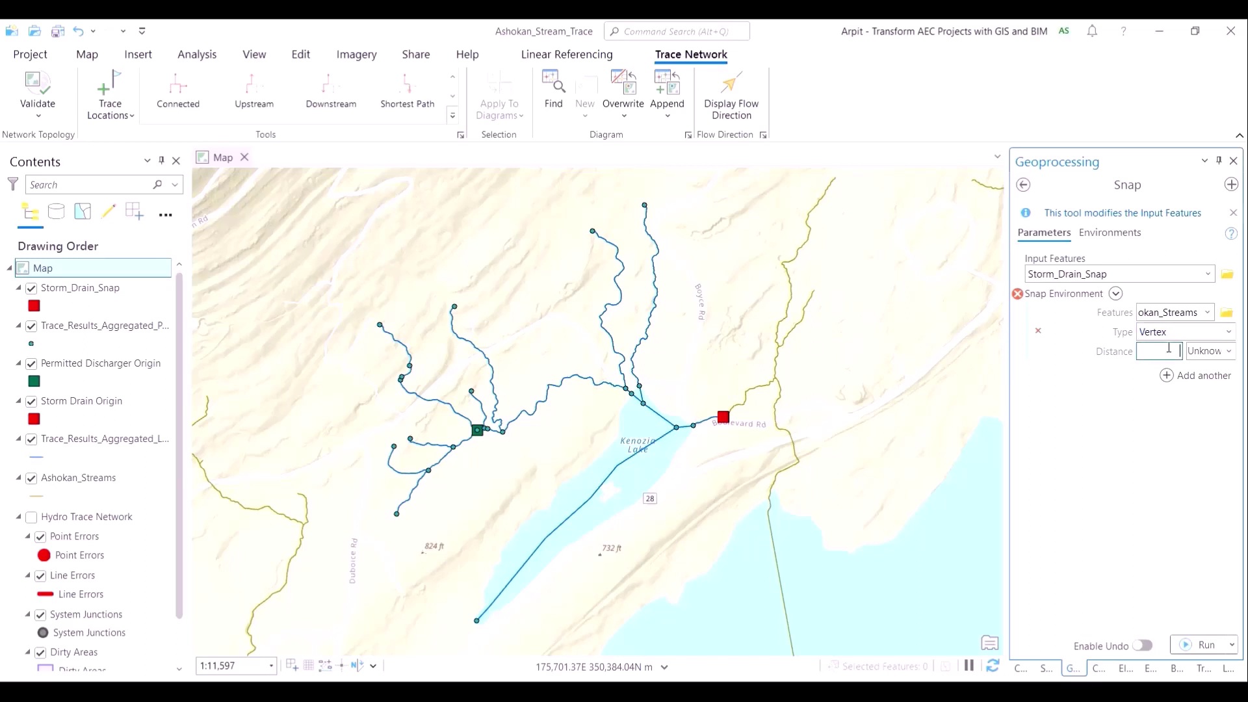
type("50")
left_click(1230, 352)
scroll(1170, 403, "up", 2)
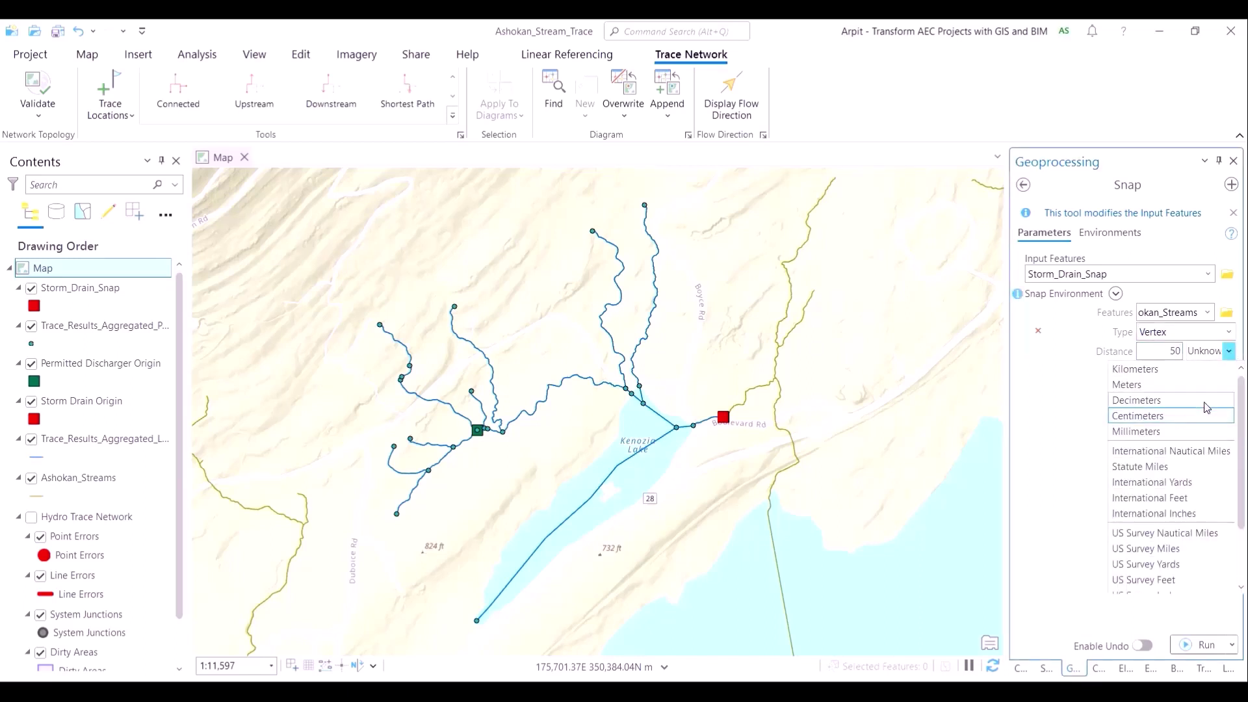
left_click(1143, 384)
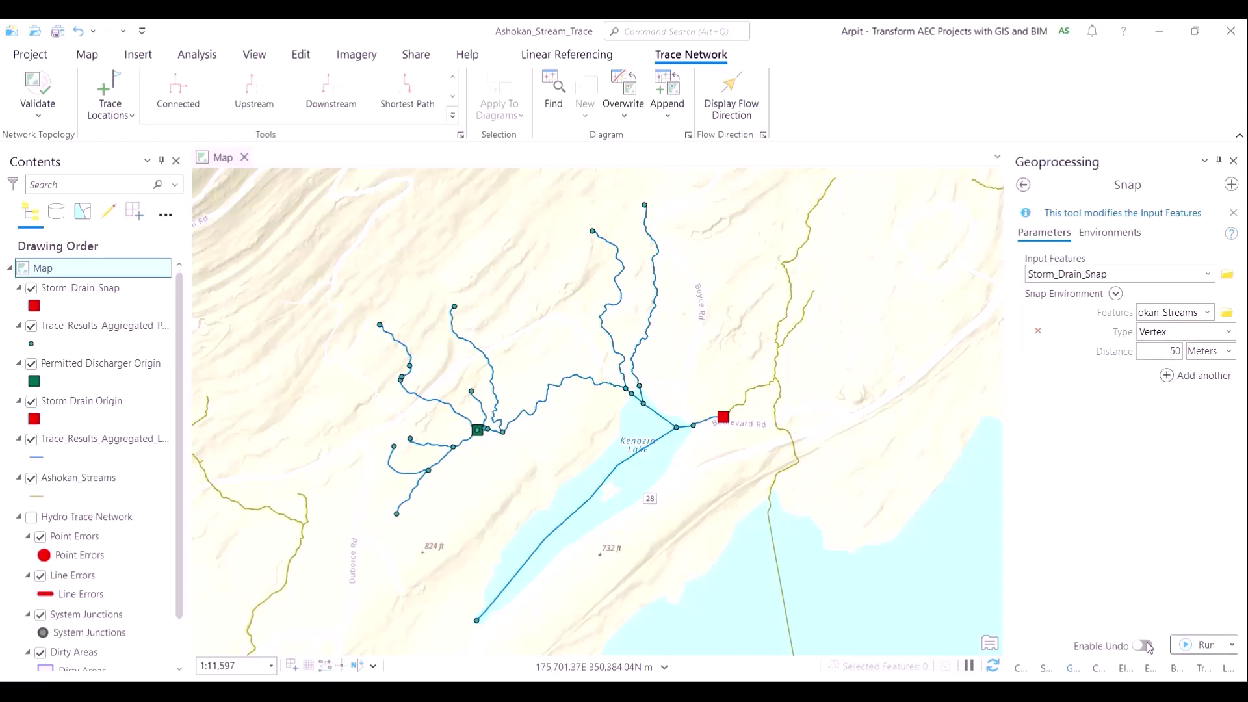
left_click(1184, 647)
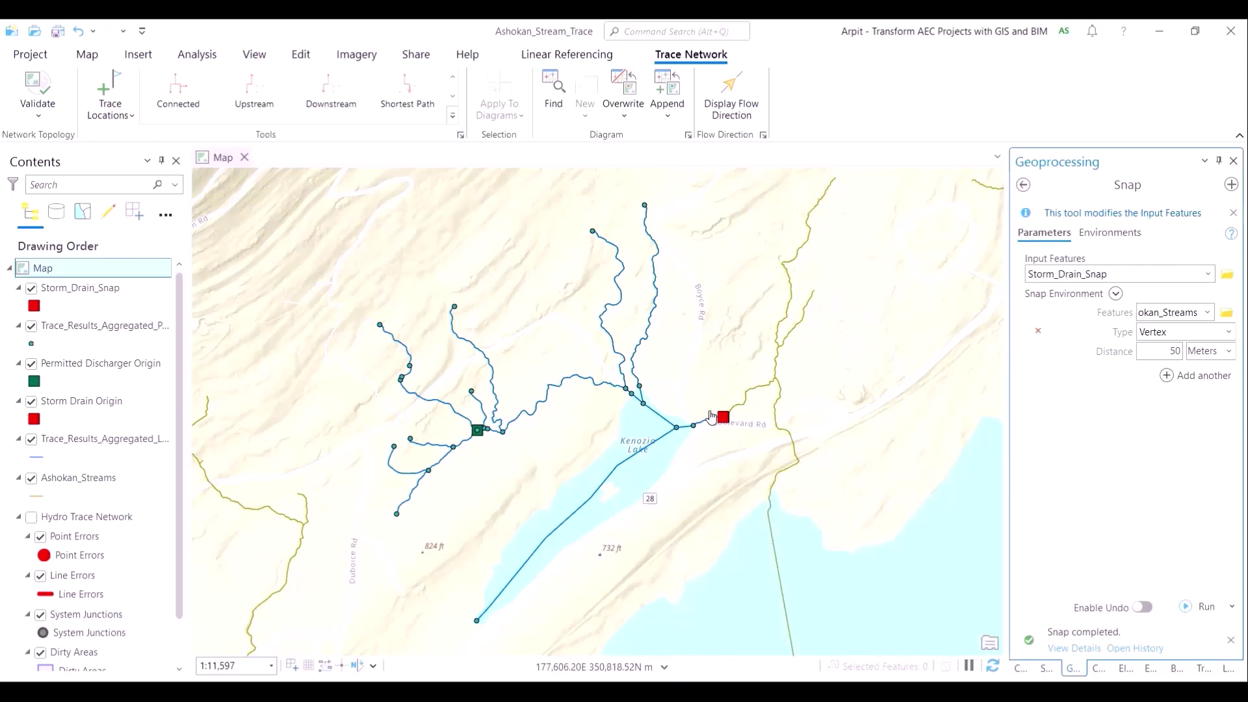
Copy the Permitted Discharger Origin features to a new feature class named Permitted_Discharger_Snap.
left_click(1023, 186)
left_click(1024, 187)
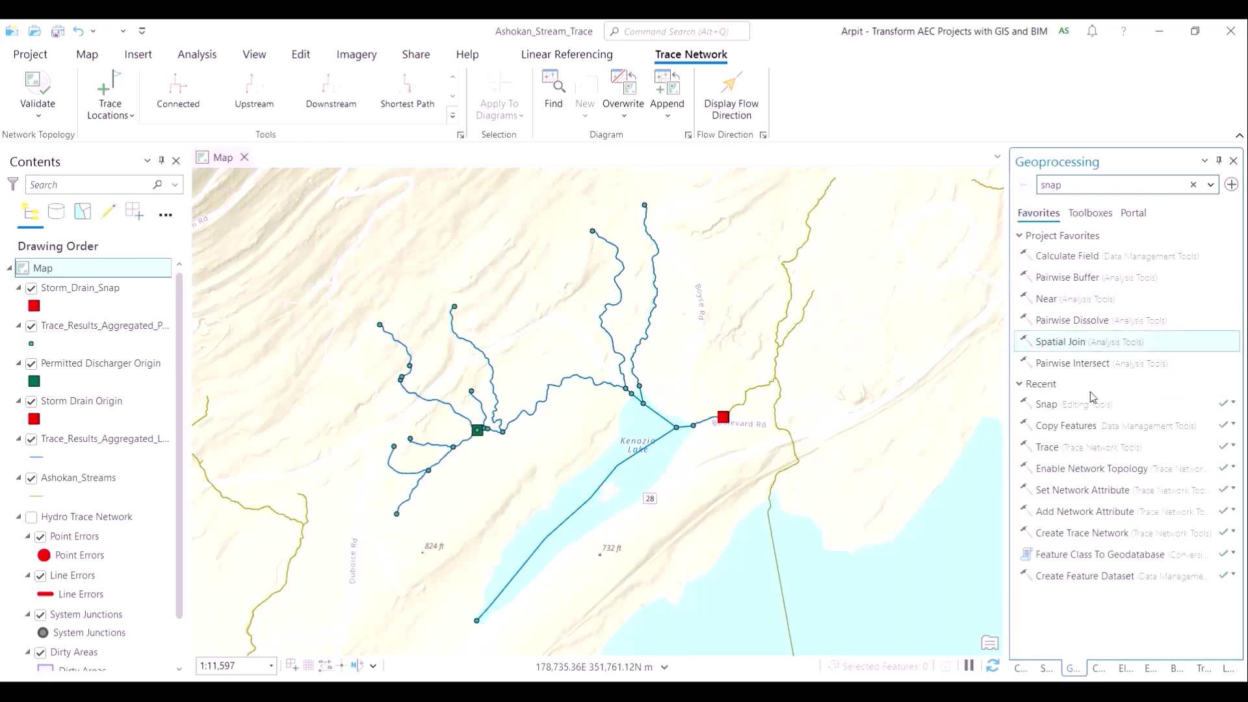
left_click(1078, 431)
left_click(1176, 253)
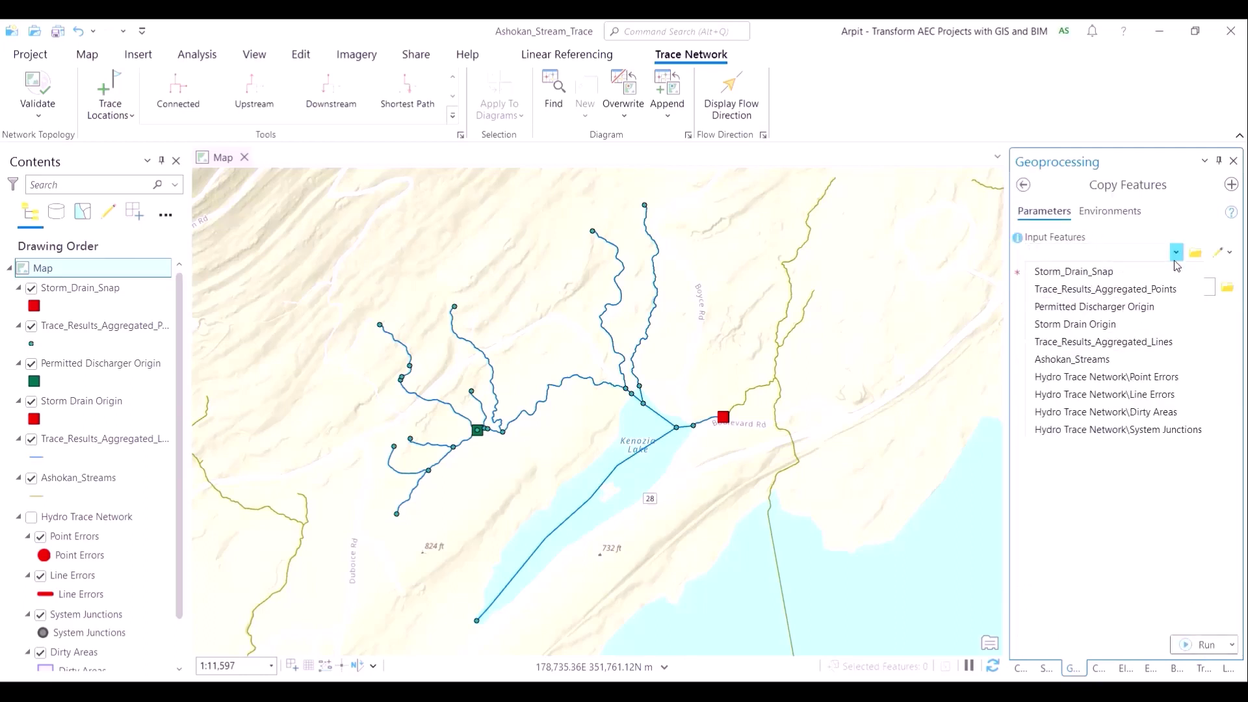
left_click(1164, 306)
left_click(1117, 285)
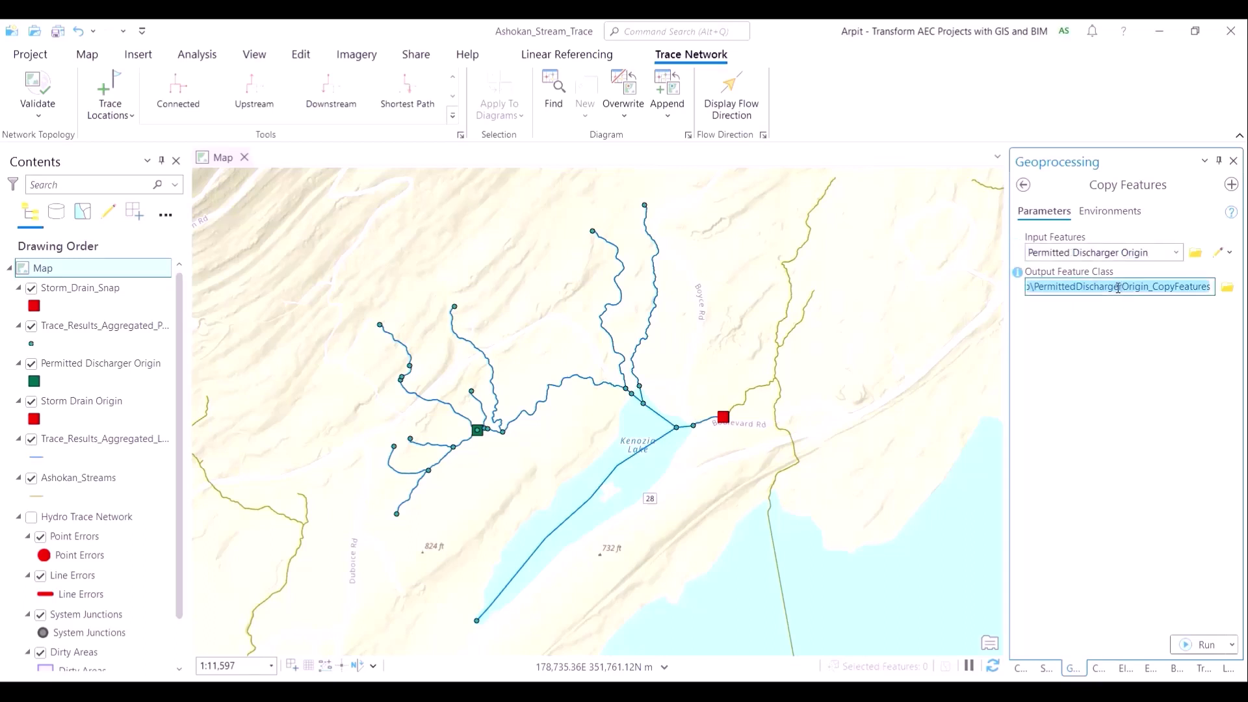
key("ctrl+v")
left_click_drag(1054, 287, 1024, 286)
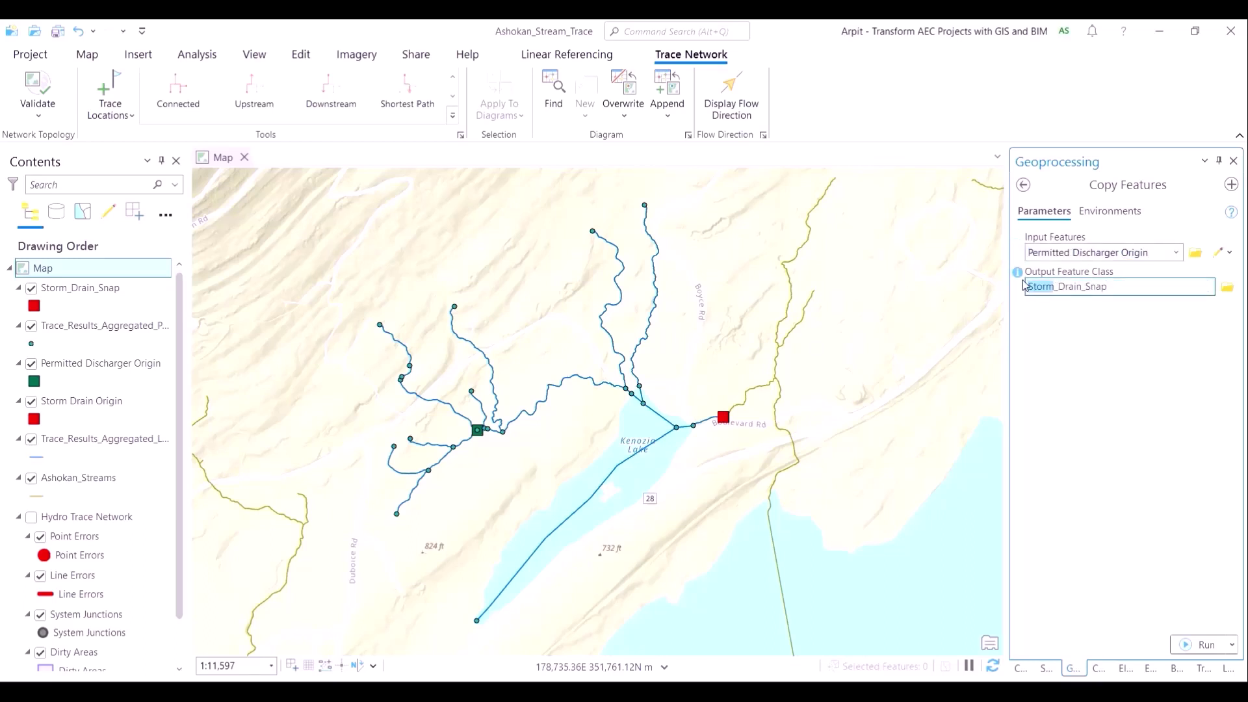
type("Permitted_D")
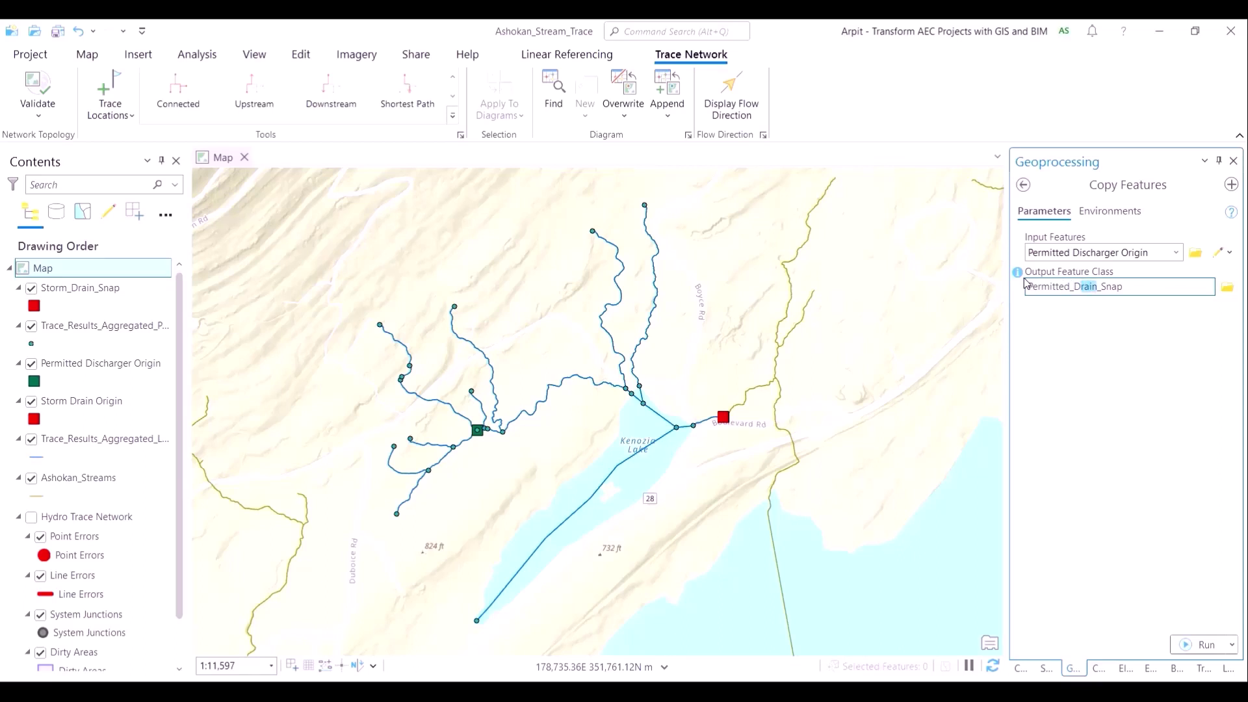
type("ish")
key("Tab")
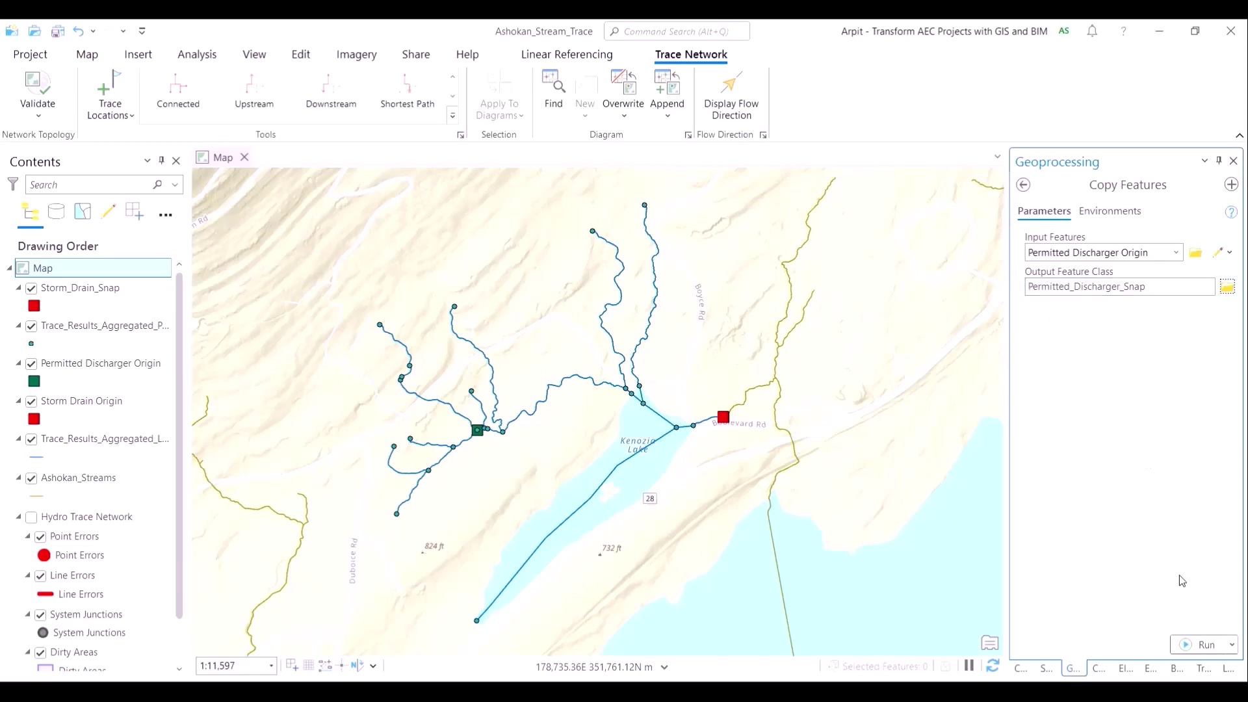
left_click(1194, 646)
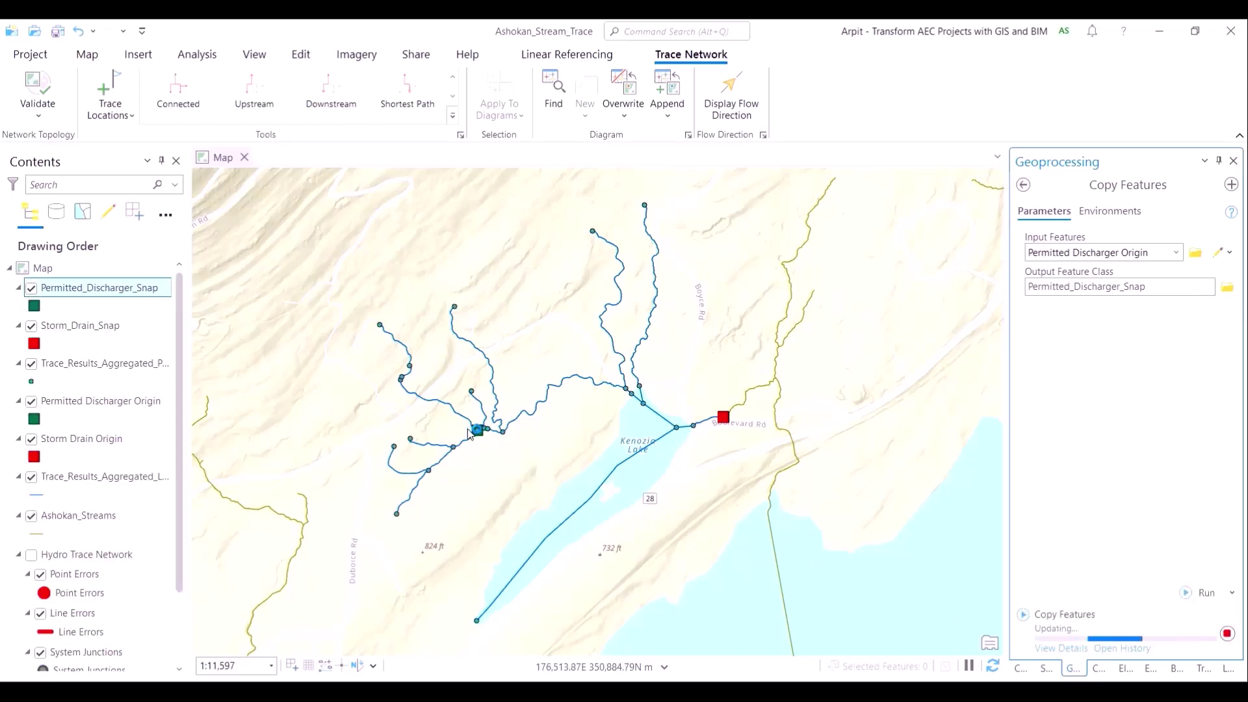
Reopen the Snap tool with Permitted_Discharger_Snap as the input features and Ashokan_Streams as the snap features.
left_click(1023, 185)
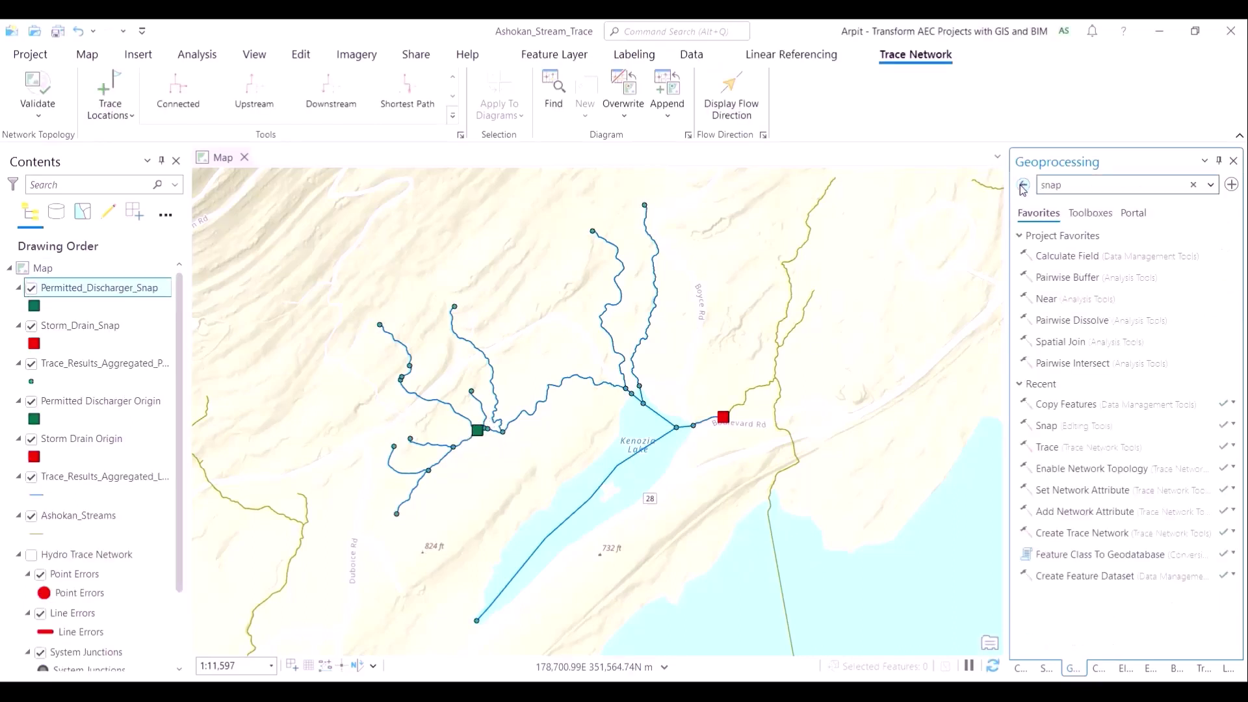
left_click(1047, 426)
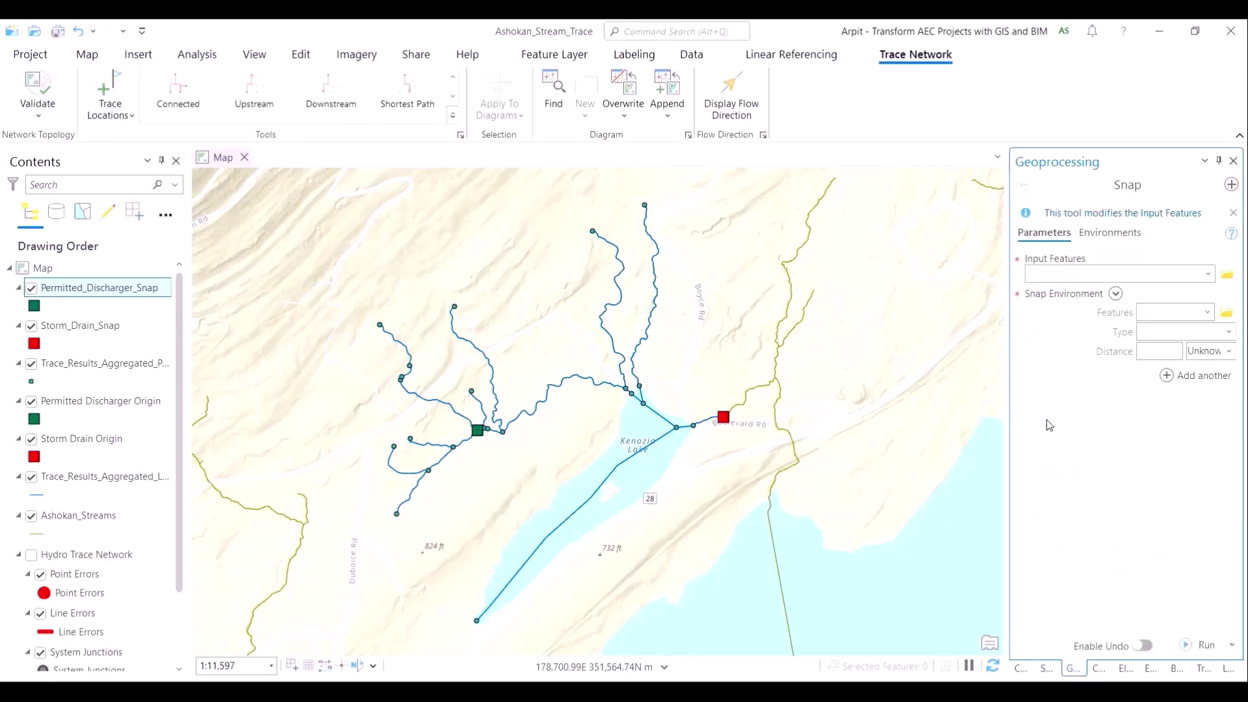
left_click(1209, 274)
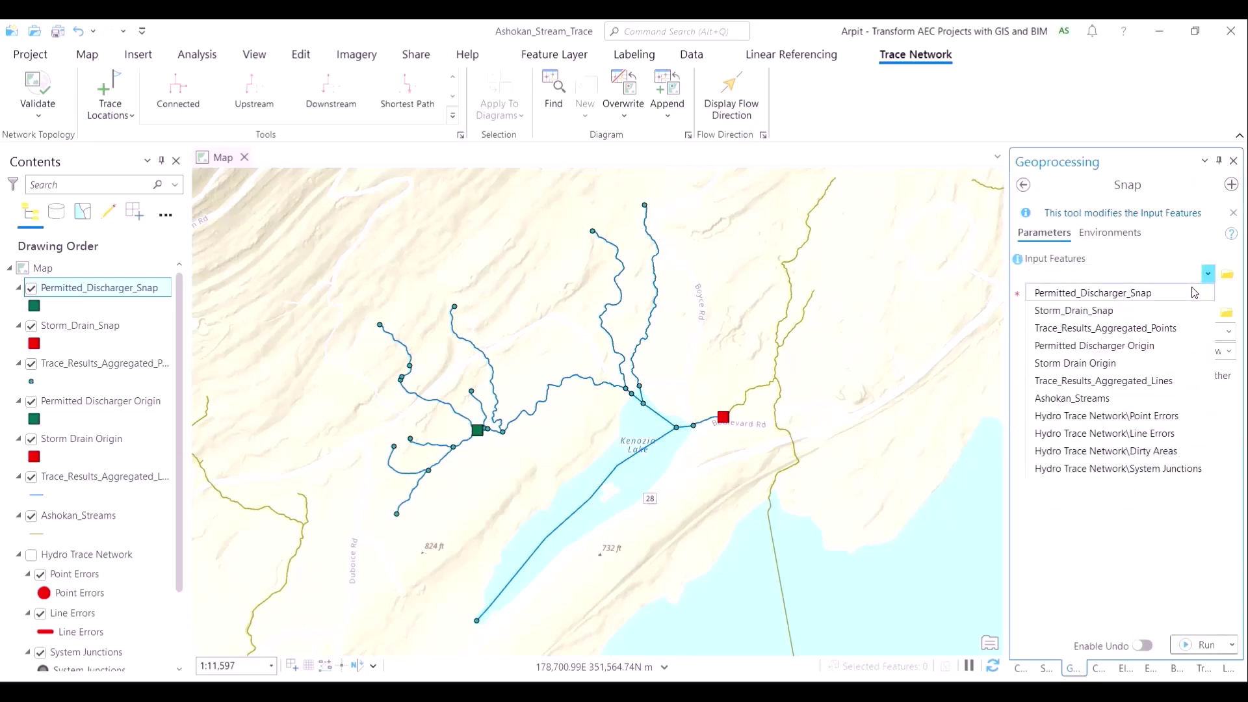
left_click(1194, 292)
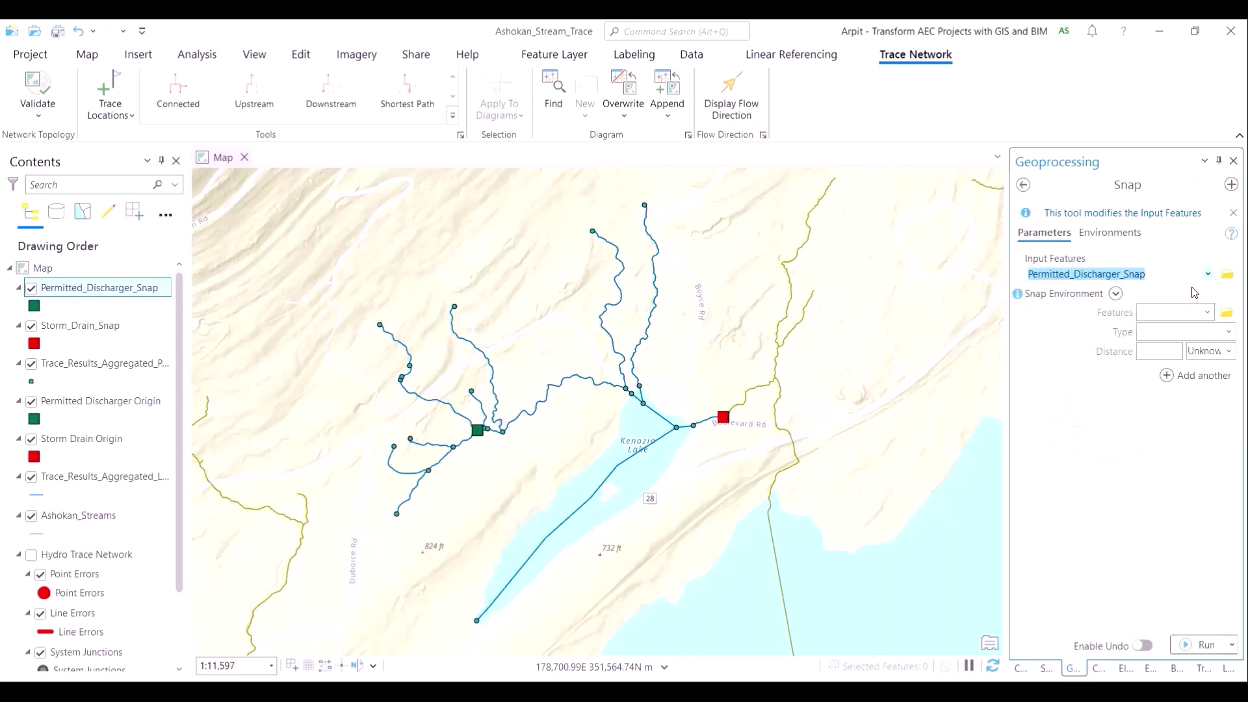
left_click(1210, 312)
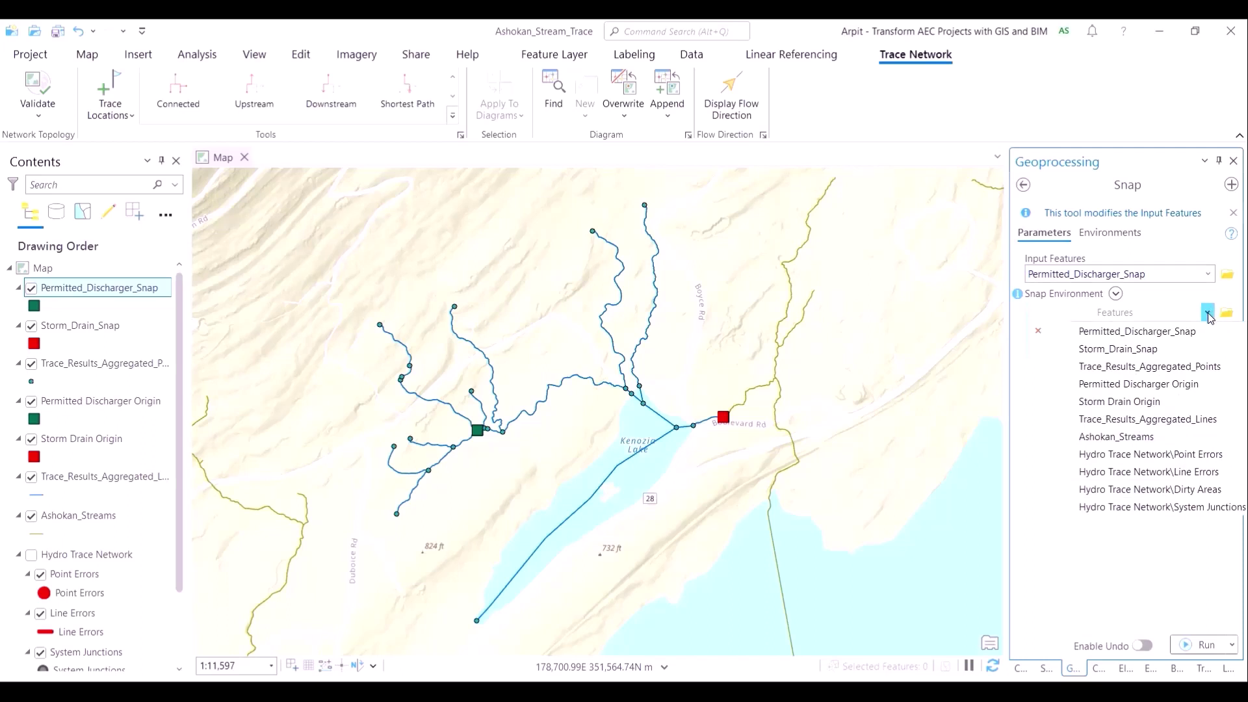
left_click(1172, 436)
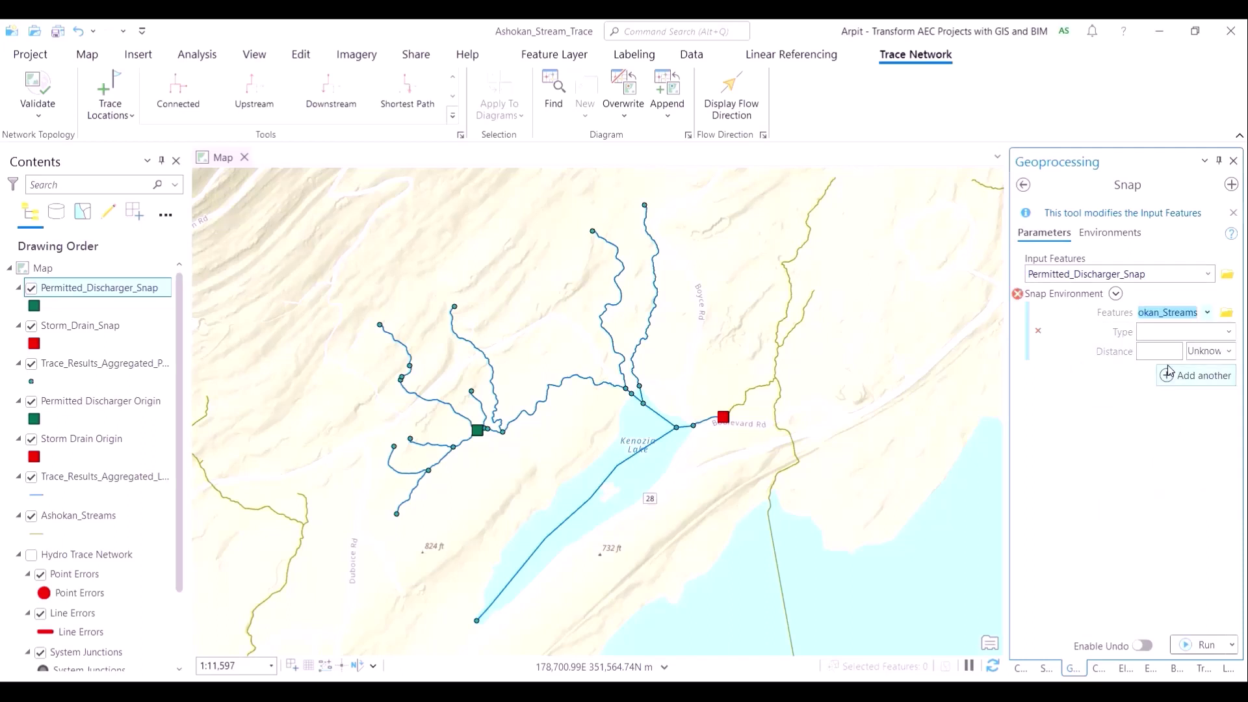
Run the snap with type Vertex and a distance of 50 meters, and return to the list of geoprocessing tools.
left_click(1228, 333)
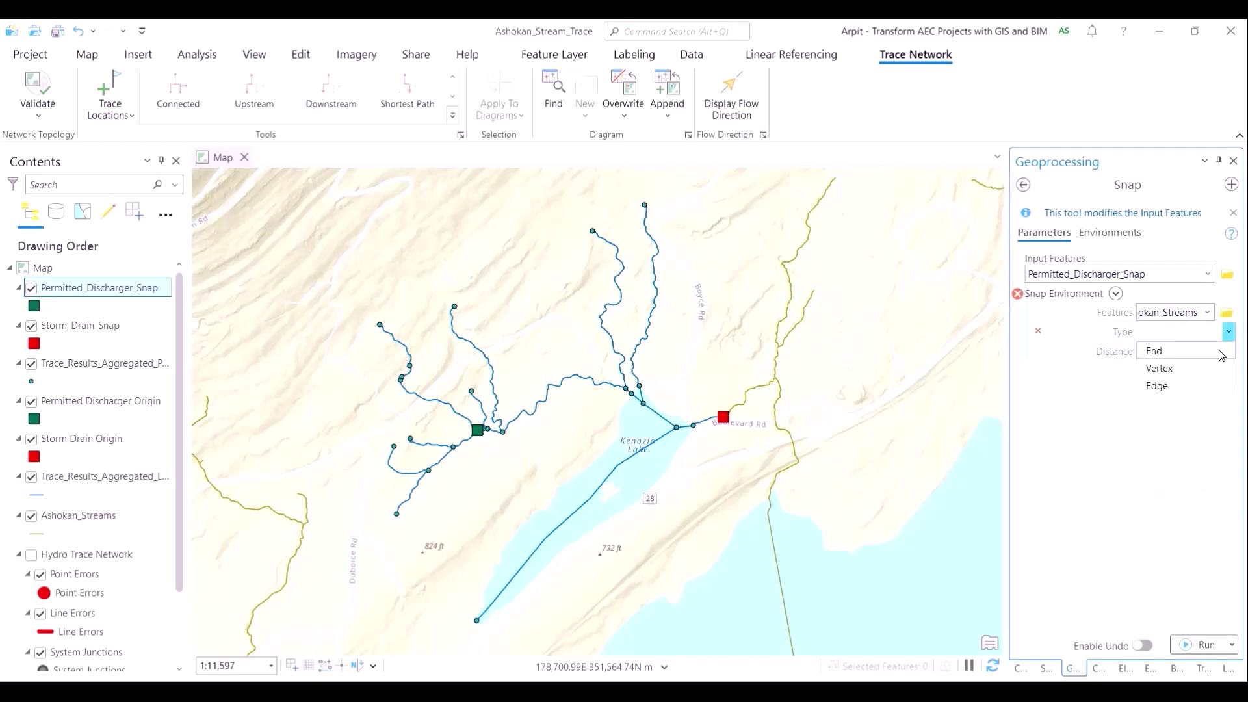
left_click(1219, 362)
left_click(1180, 351)
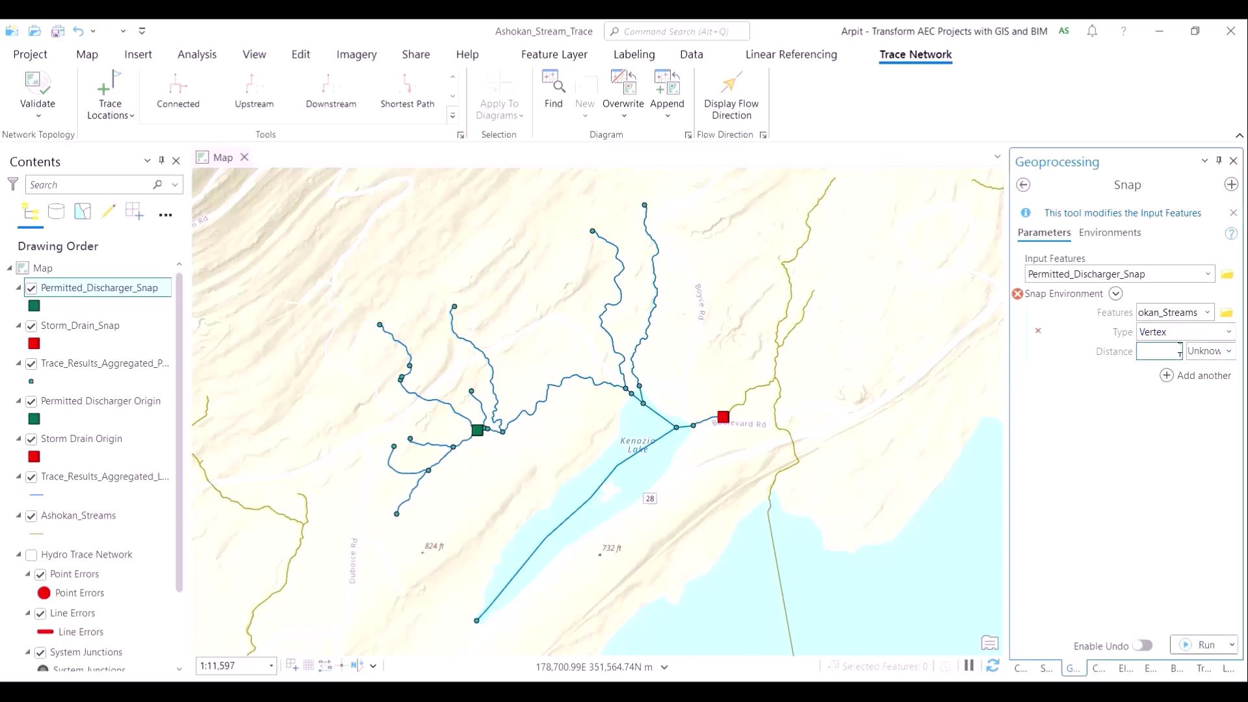
type("50")
key("Tab")
left_click(1228, 351)
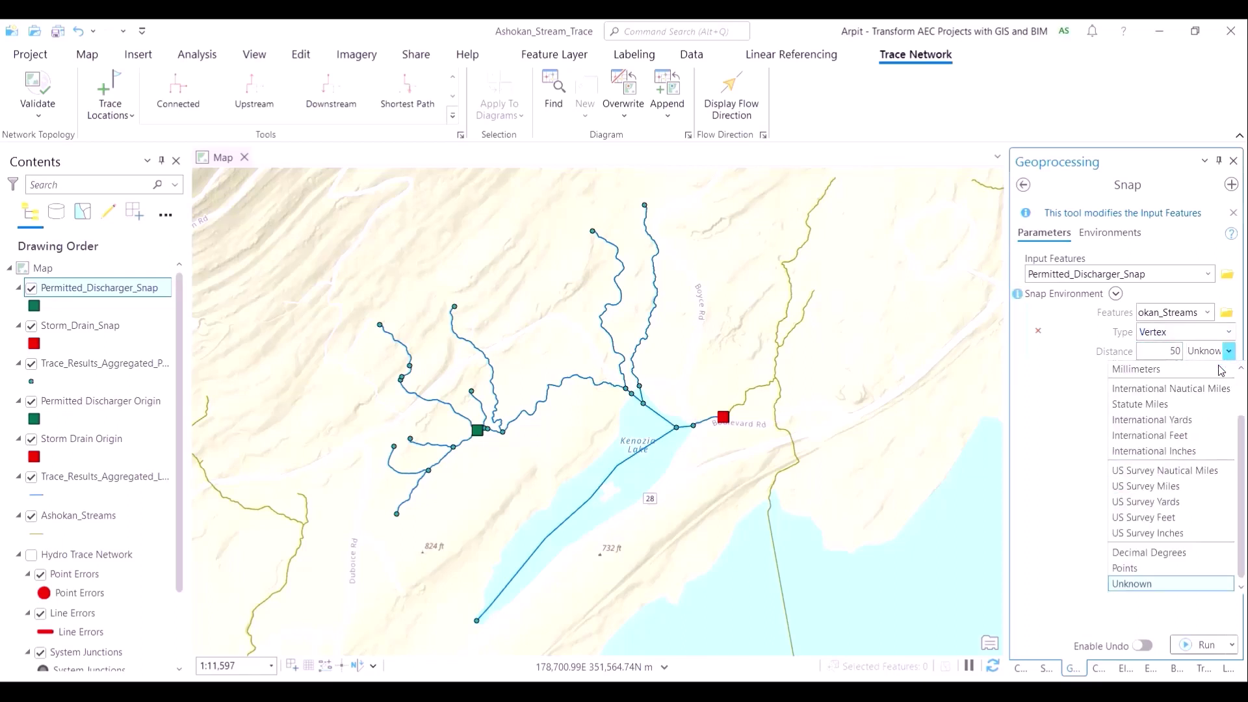
scroll(1204, 390, "up", 1)
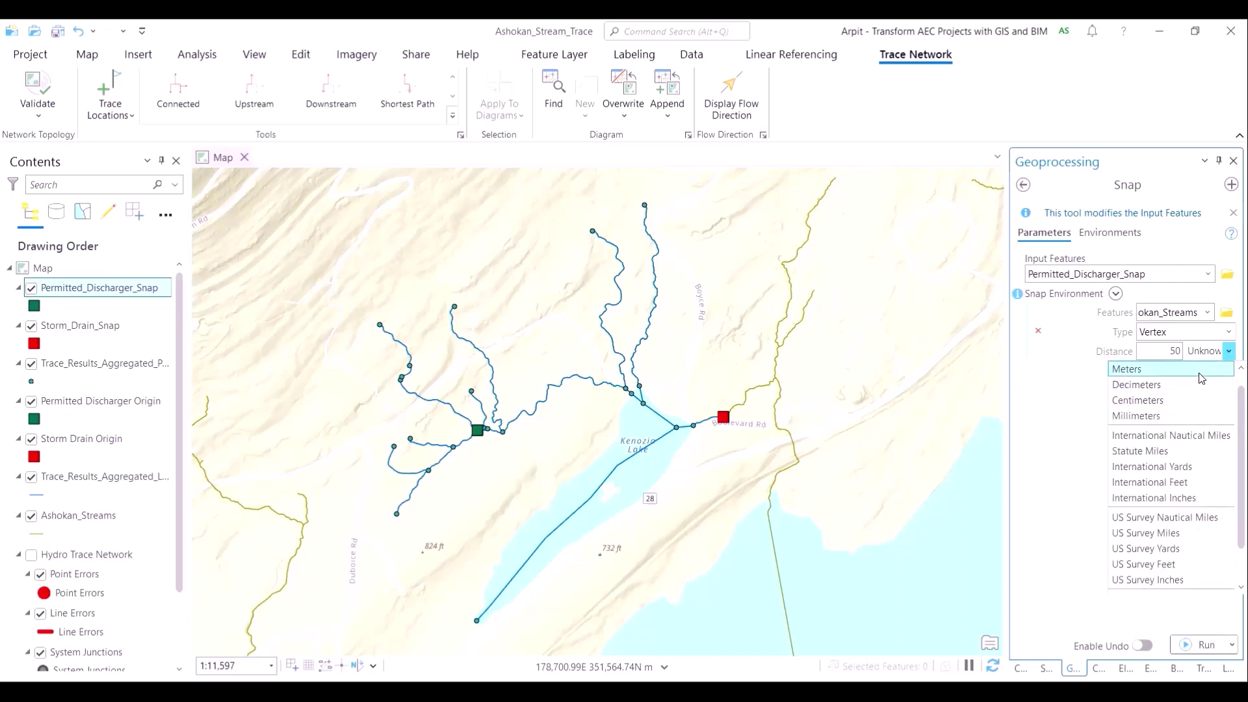
left_click(1200, 369)
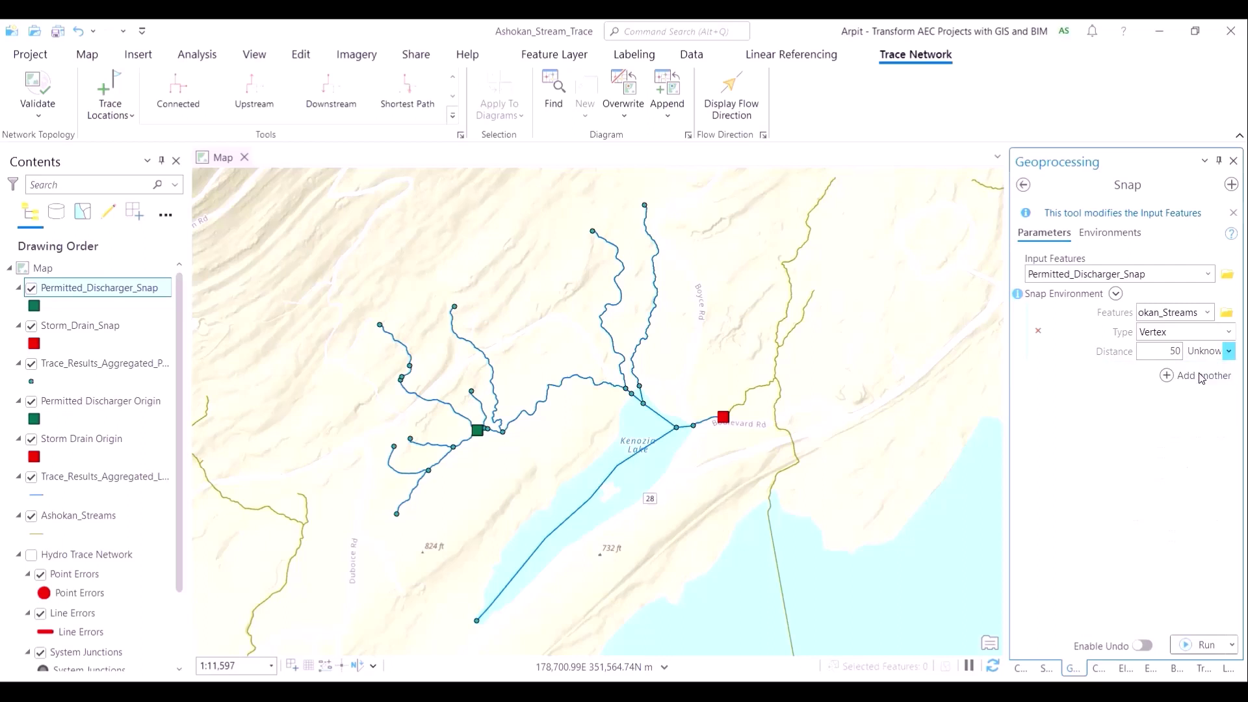
left_click(1184, 544)
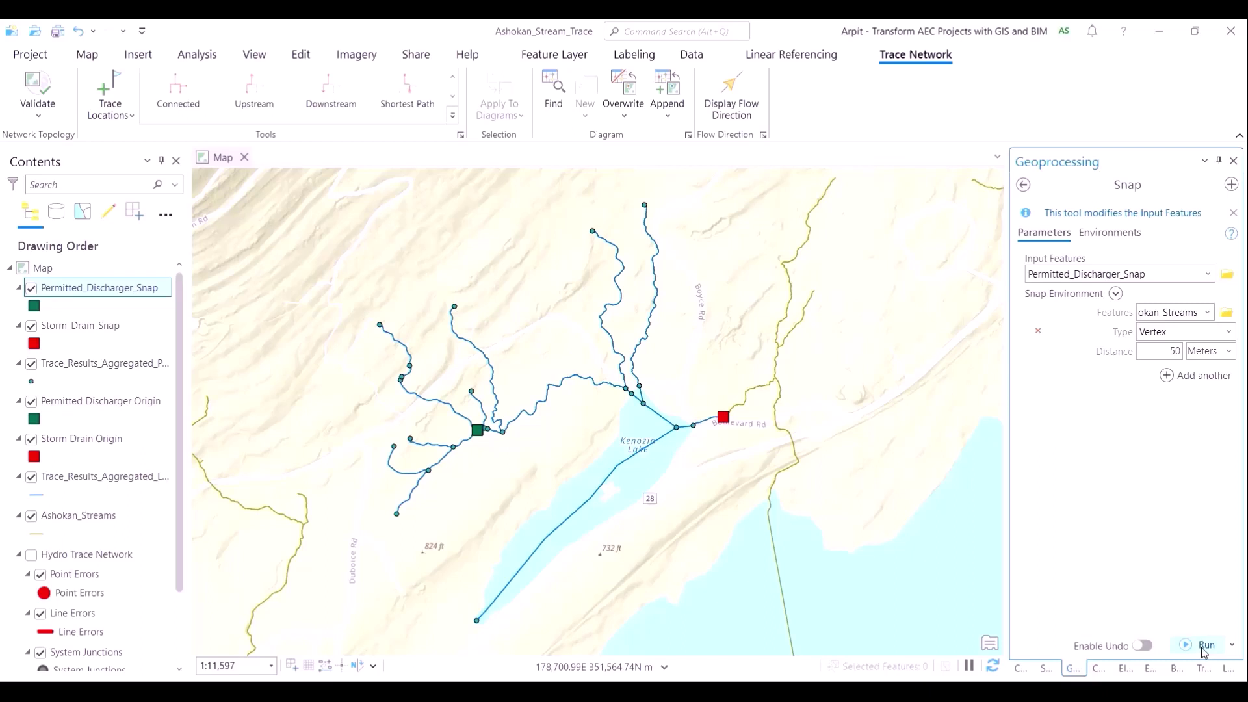
left_click(1204, 648)
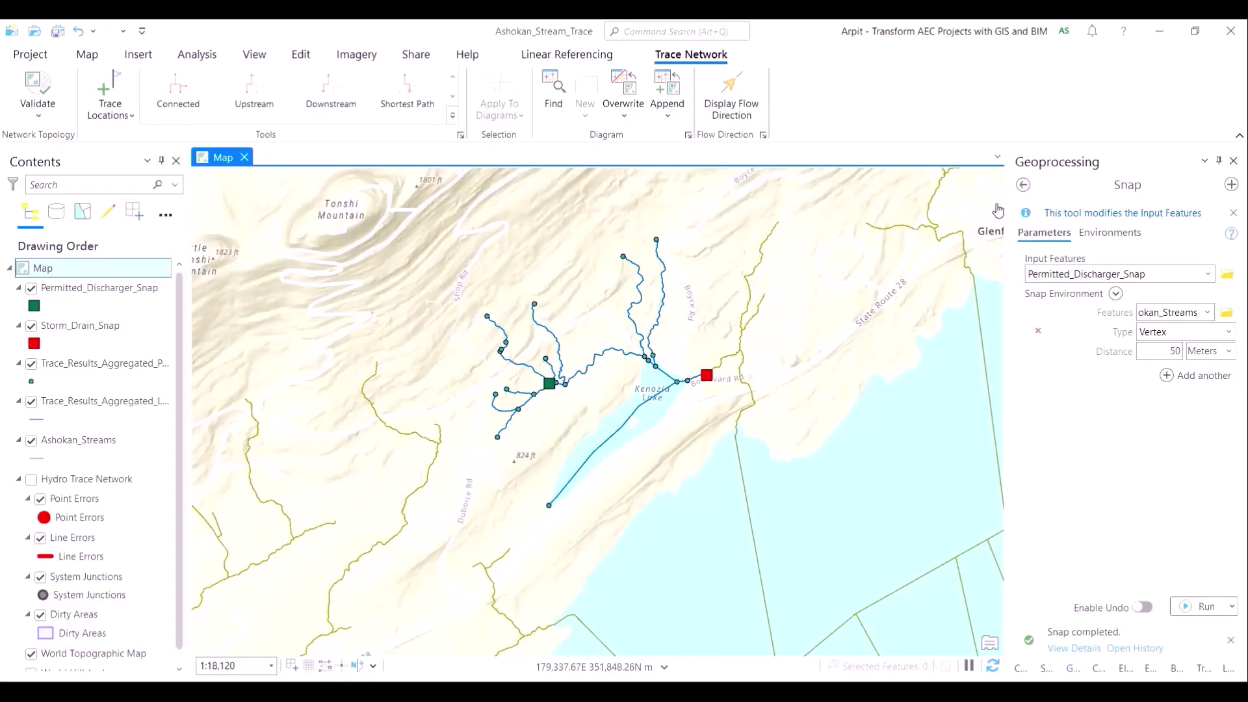
left_click(1022, 192)
left_click(1023, 187)
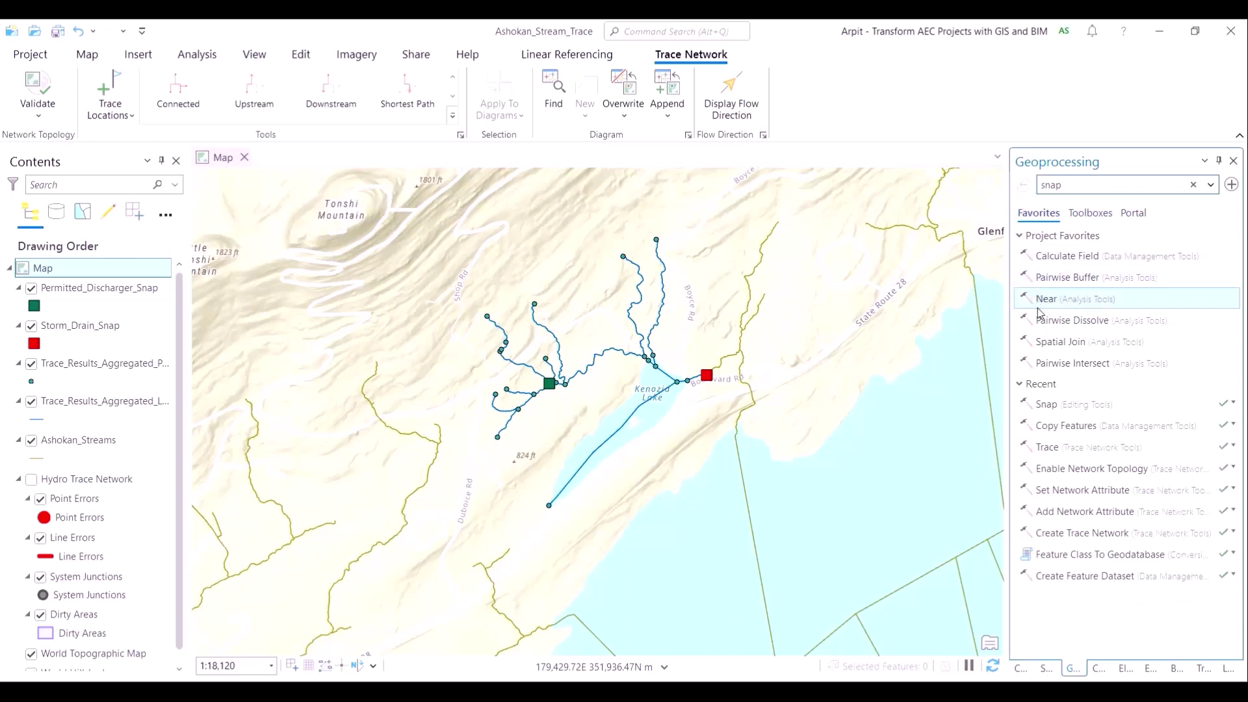
Open the Trace tool with Hydro Trace Network as the input trace network and the trace type set to Upstream.
left_click(1051, 451)
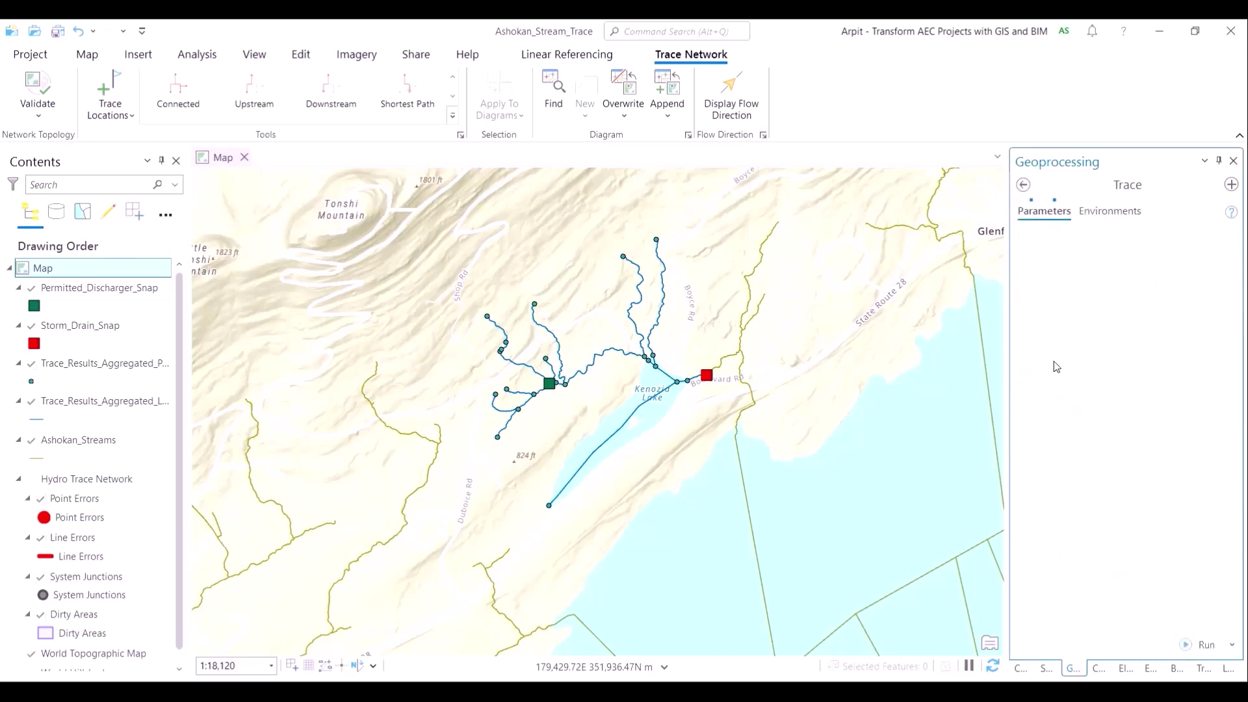
left_click(1207, 253)
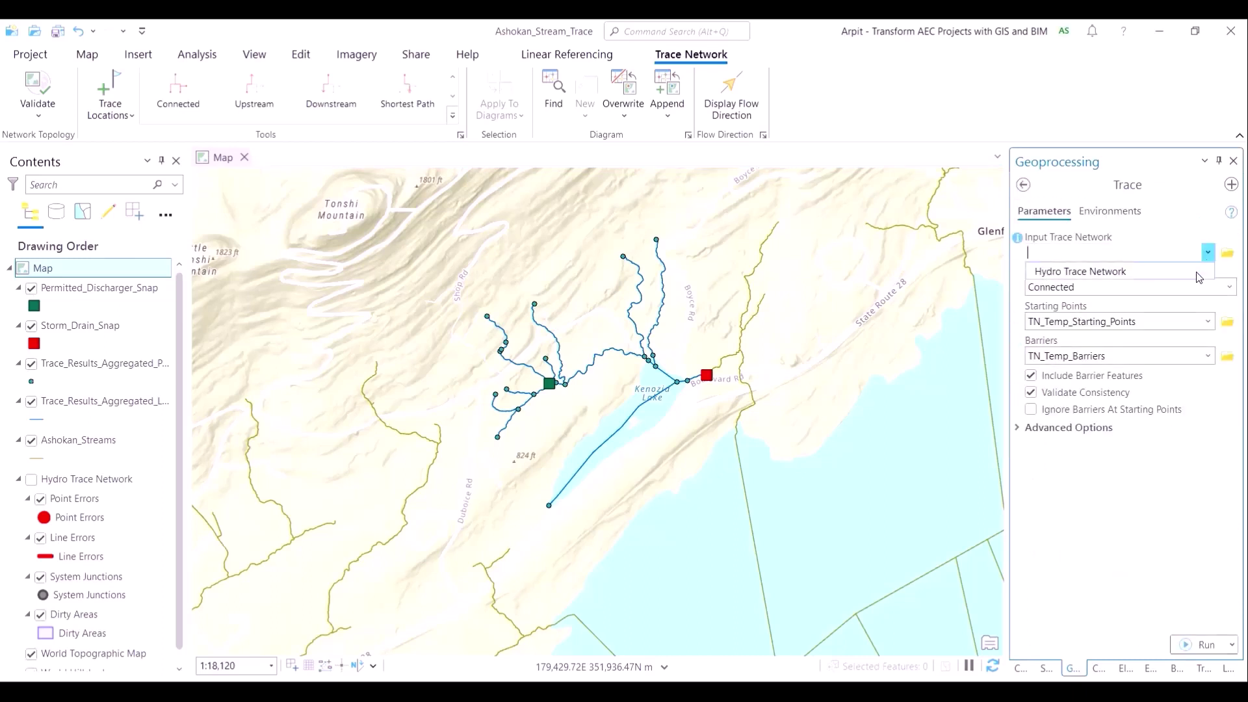
left_click(1199, 273)
left_click(1229, 304)
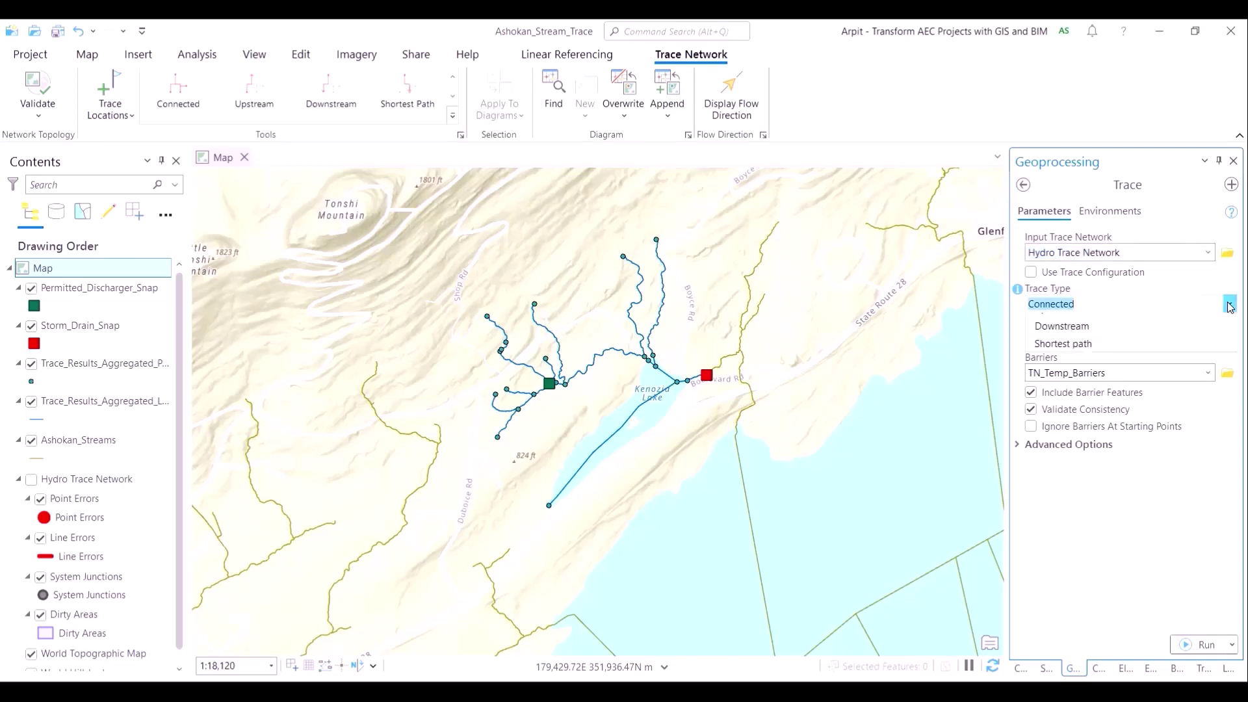
left_click(1183, 335)
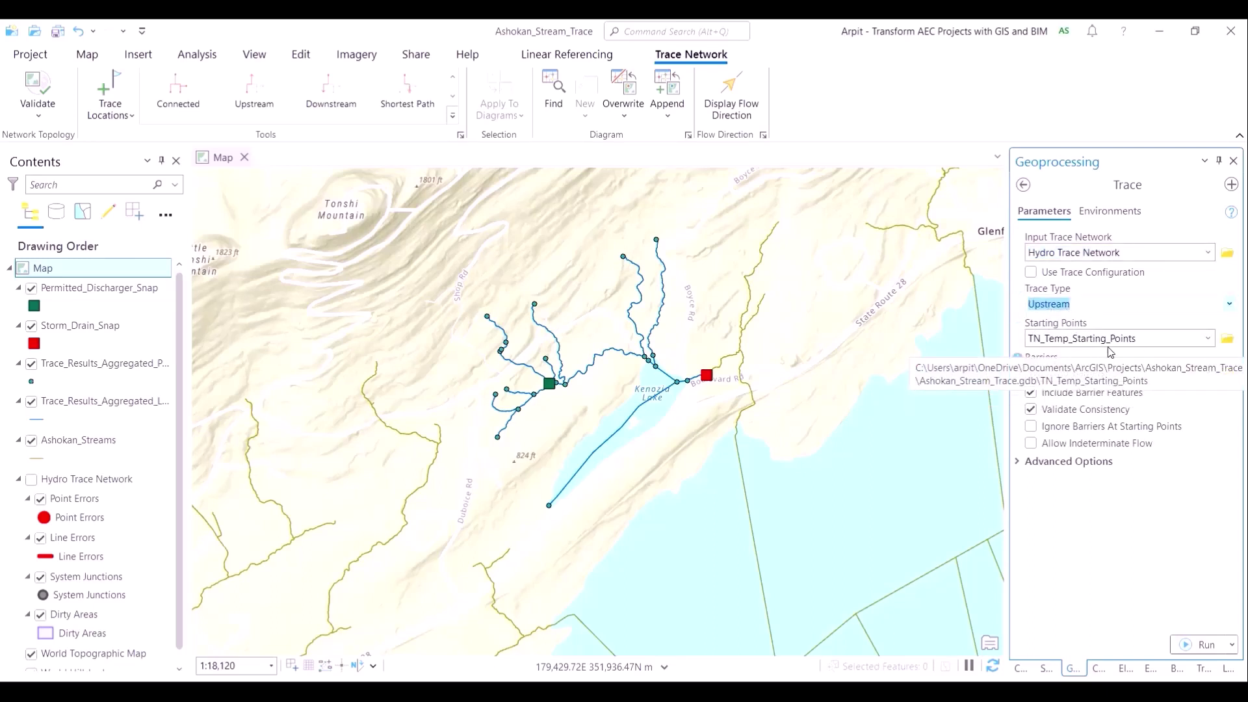
Use Storm_Drain_Snap as the starting points and Permitted_Discharger_Snap as the barriers of the trace.
left_click(1207, 338)
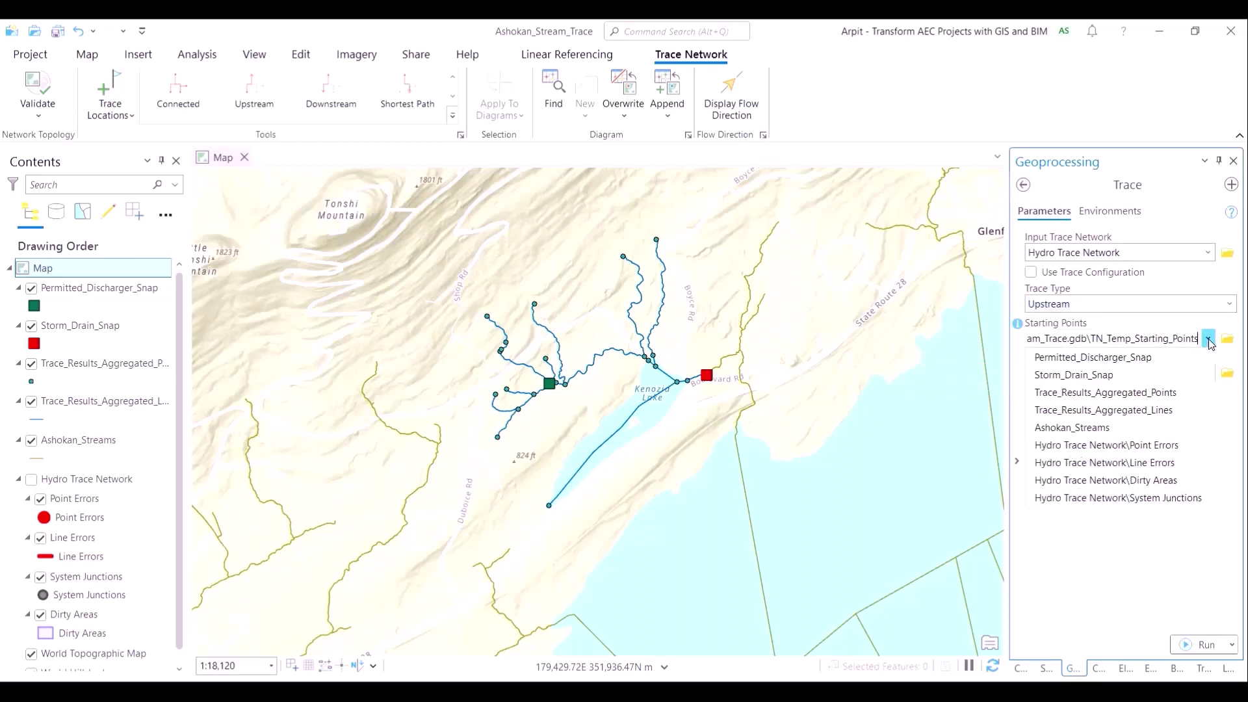
left_click(1186, 376)
left_click(1207, 373)
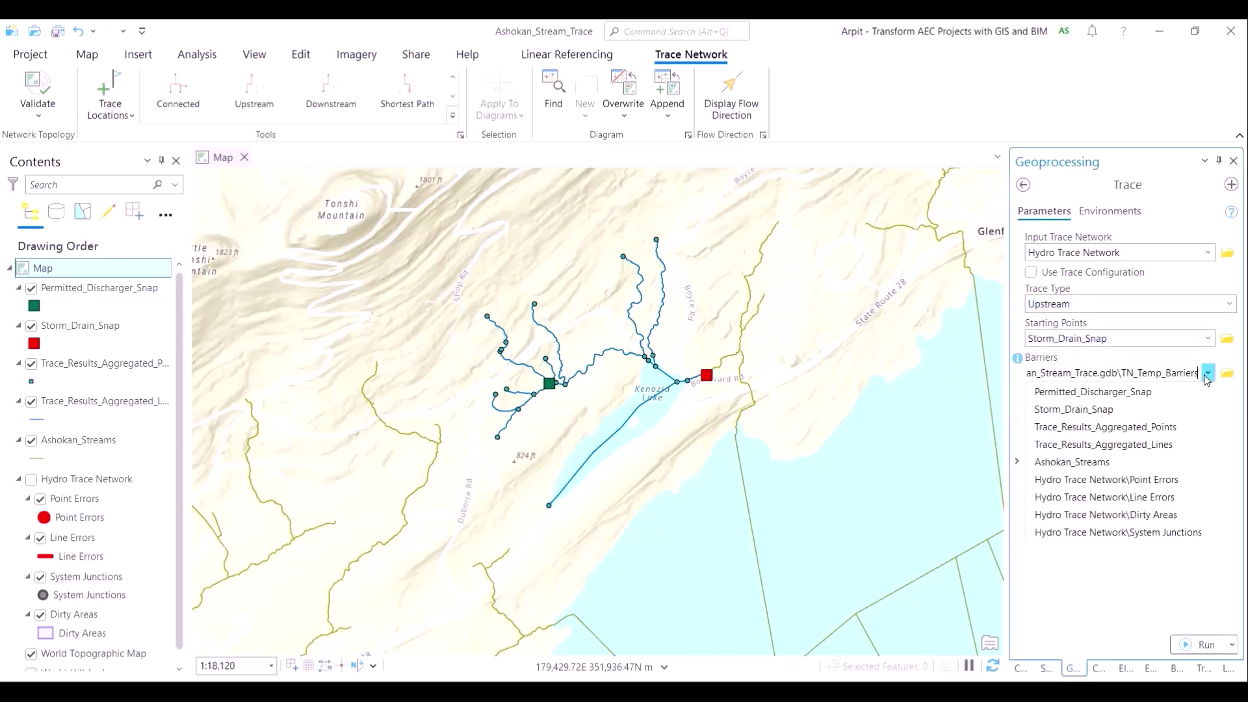
left_click(1186, 390)
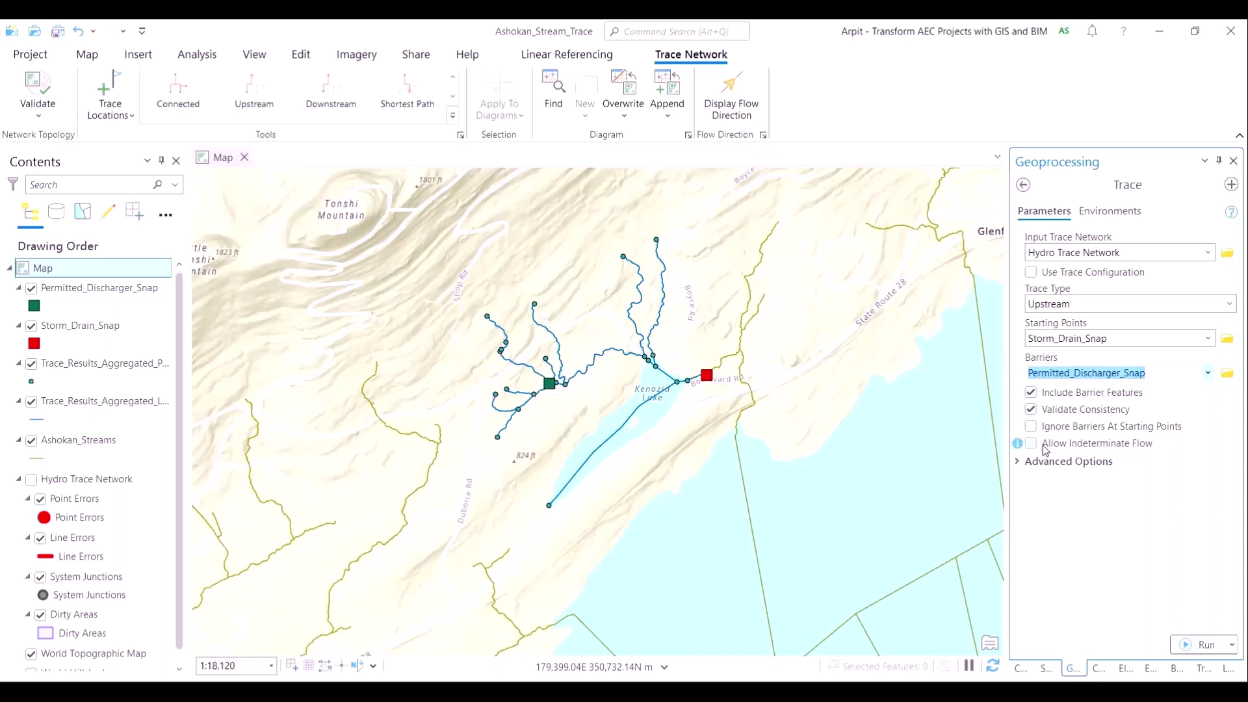
In the trace's advanced options, add Selection and Aggregated Geometry as the result types.
left_click(1018, 462)
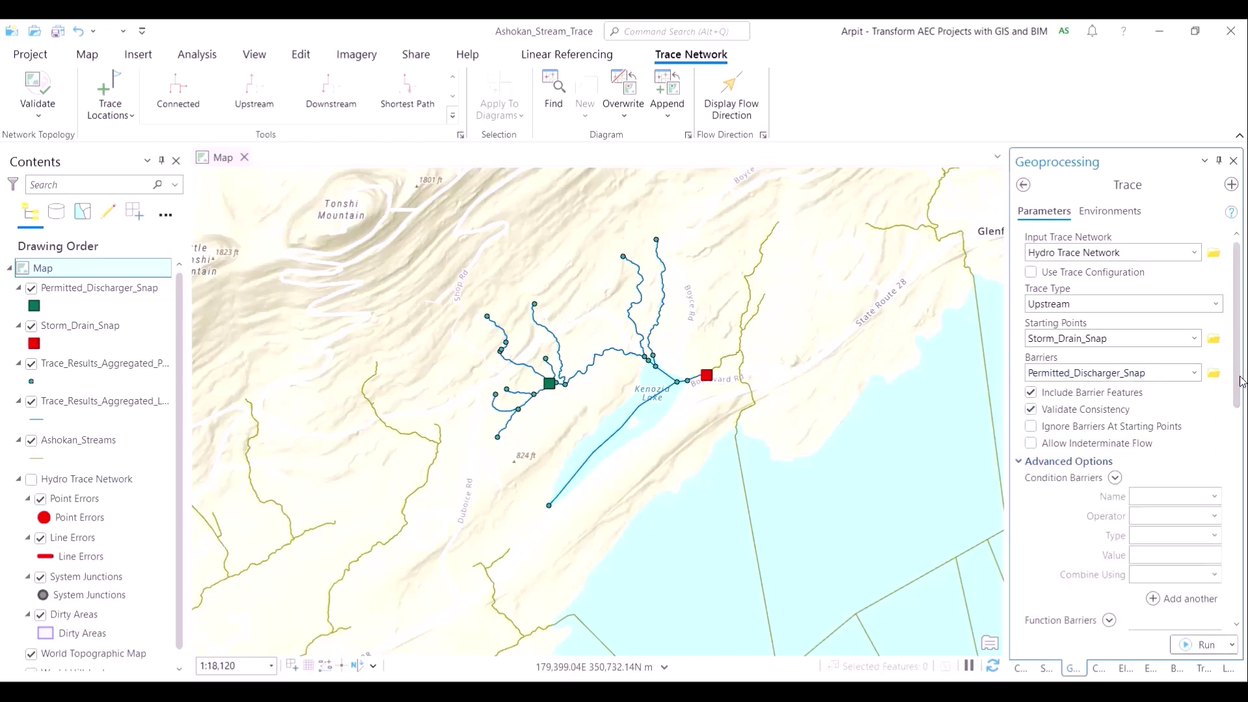
left_click_drag(1234, 388, 1225, 622)
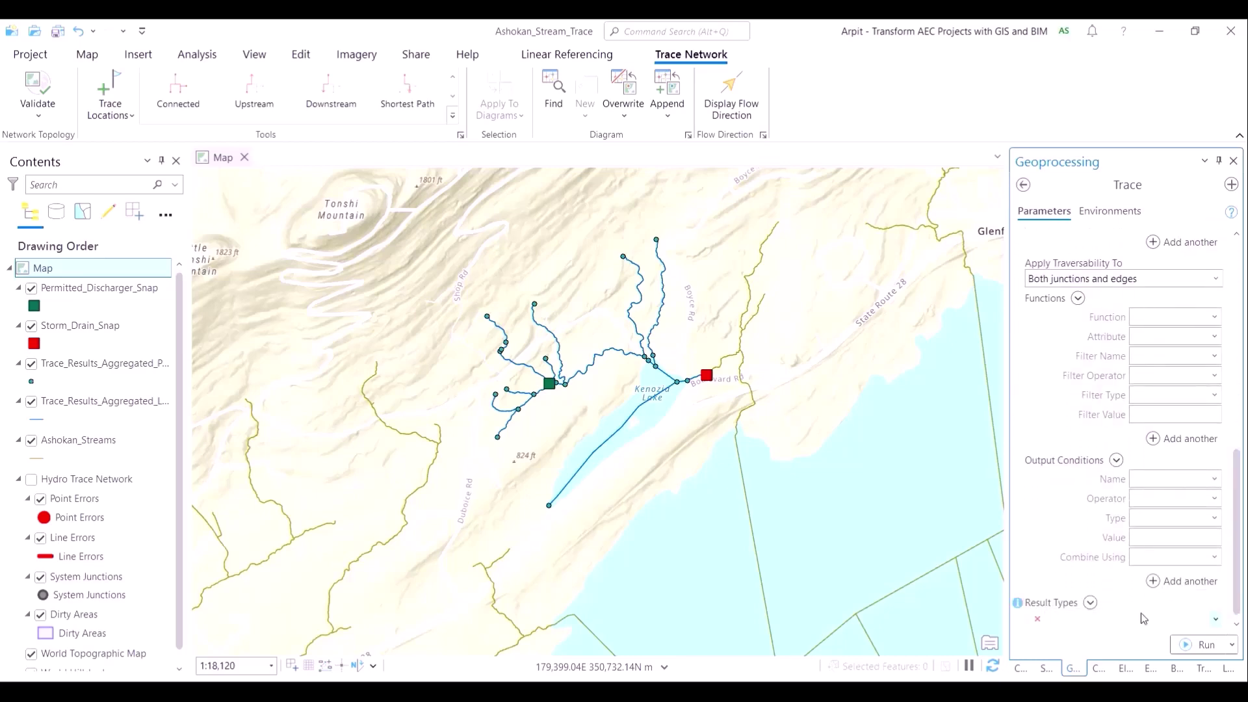
left_click(1215, 619)
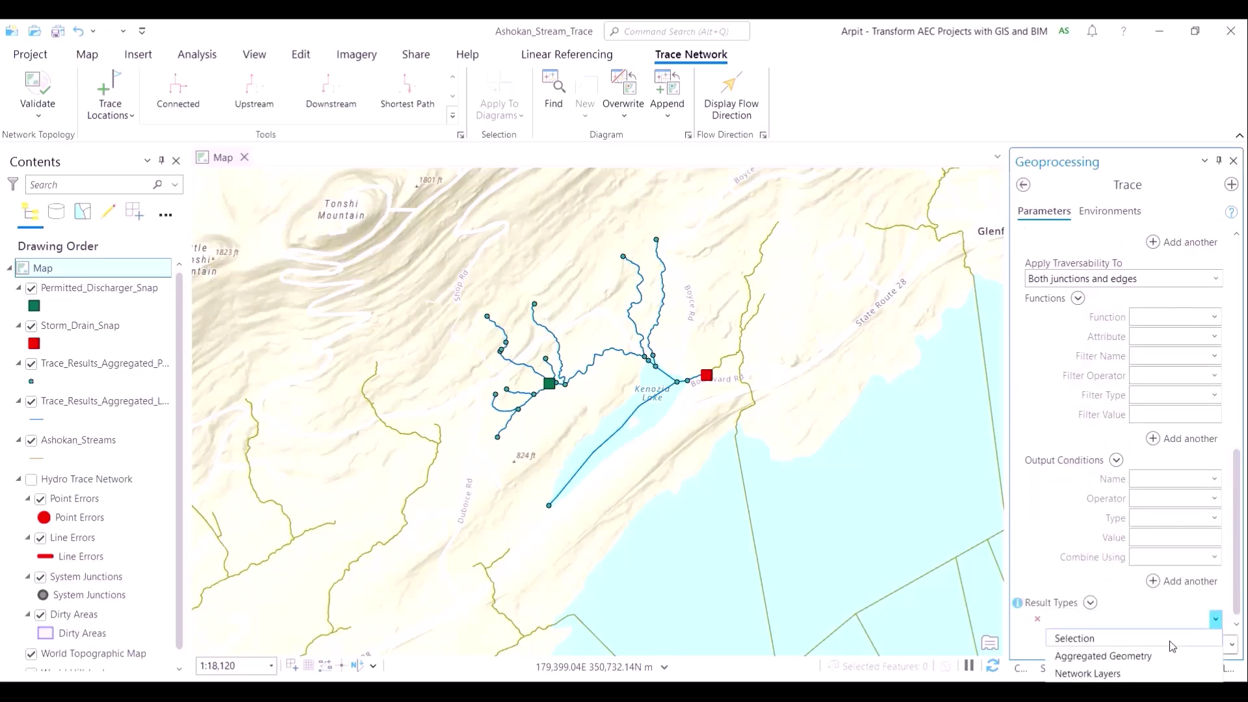
left_click(1206, 638)
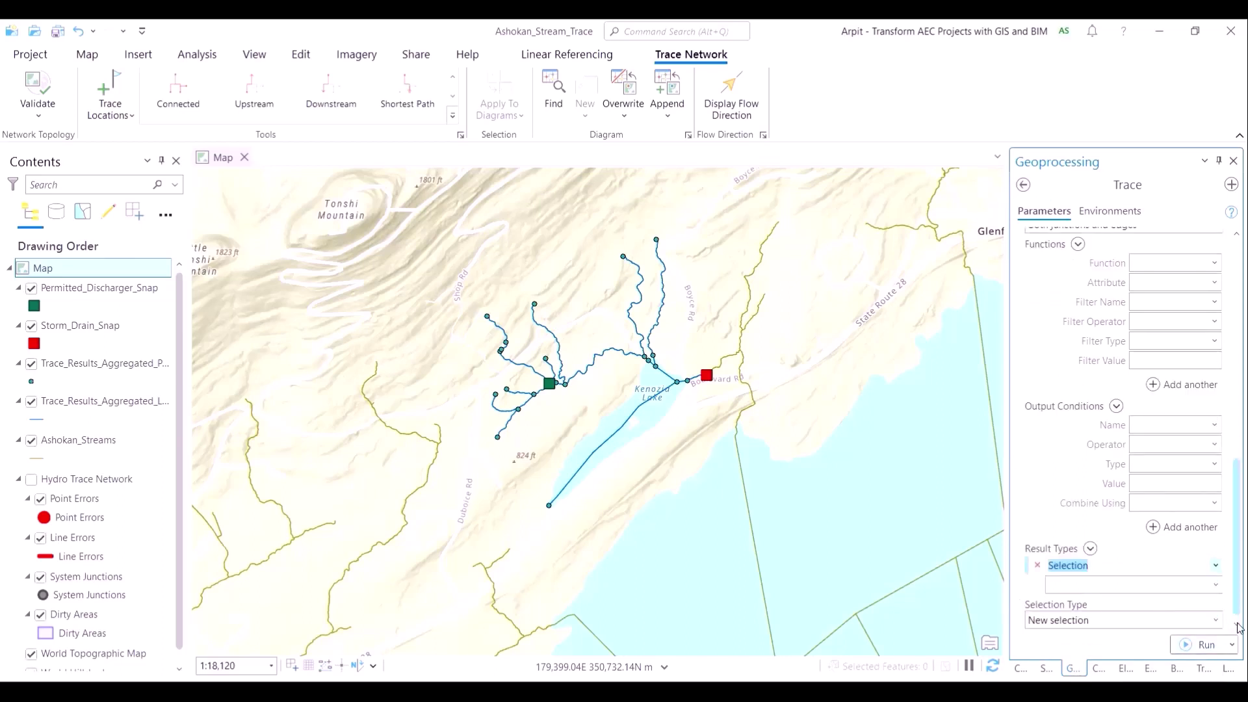
left_click(1215, 584)
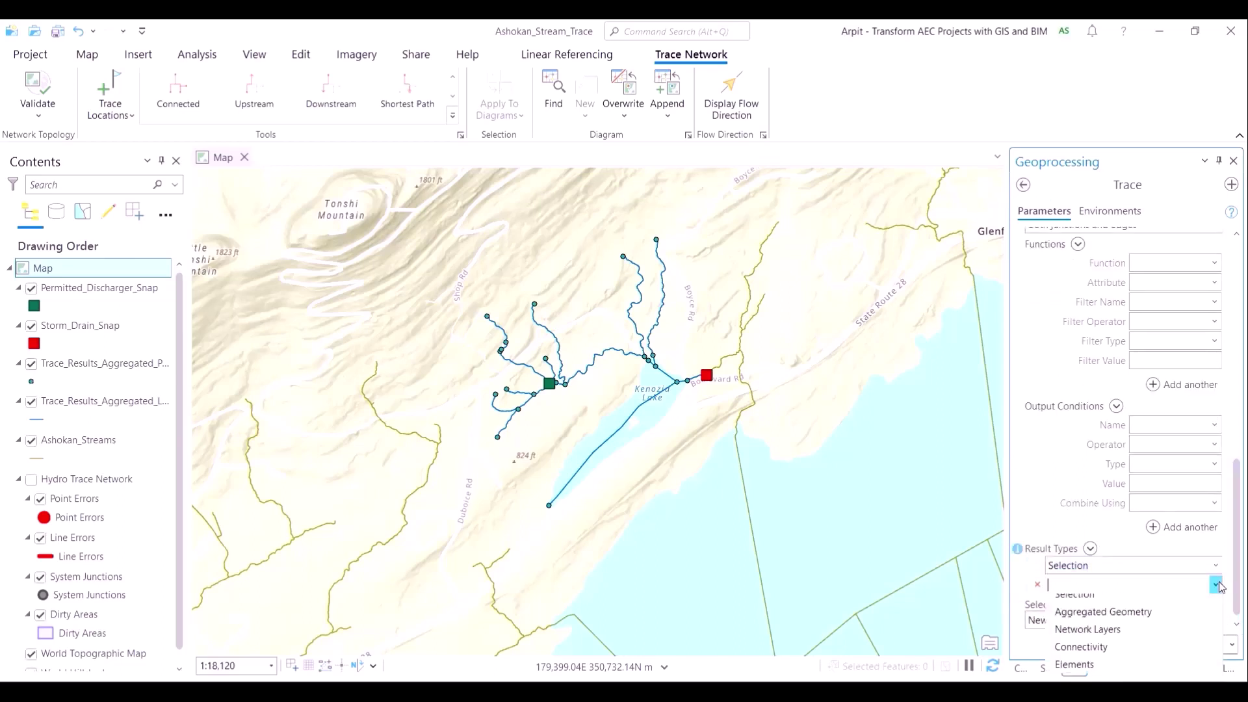
left_click(1167, 621)
Turn off clearing of all previous trace results, name the trace Trace_with_Barrier, and run it.
scroll(1238, 512, "down", 5)
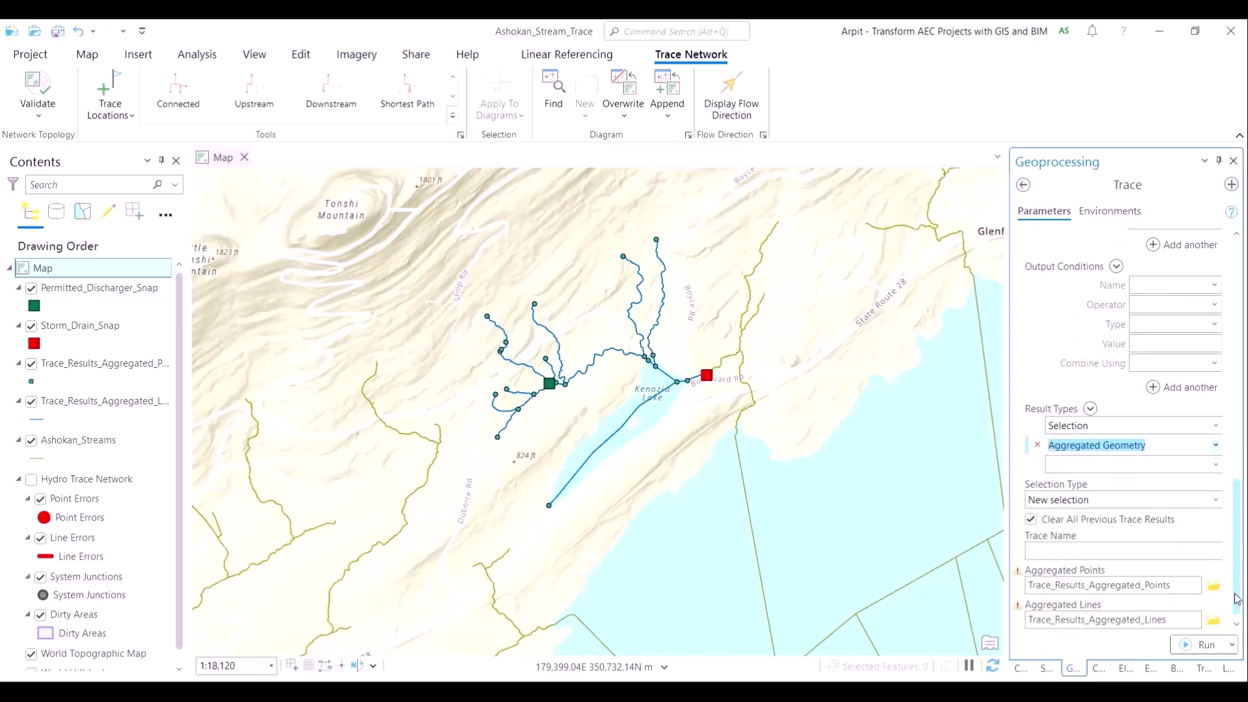
left_click(1108, 520)
left_click(1112, 550)
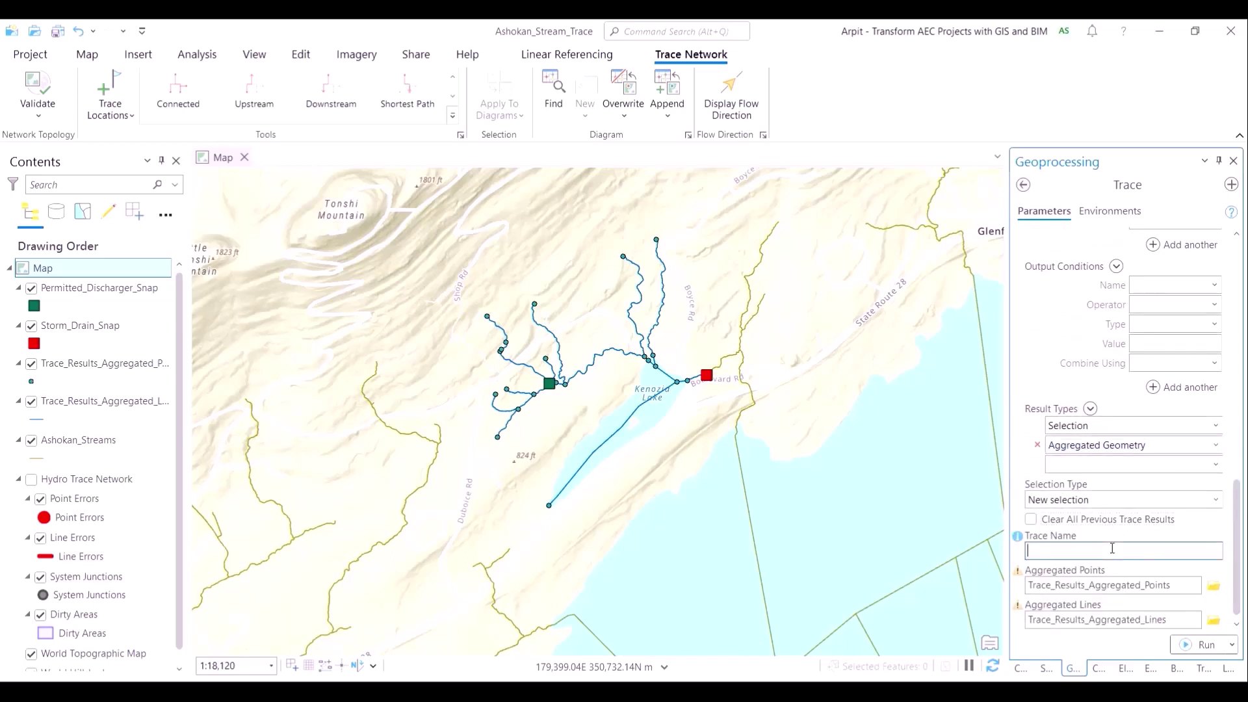
type("Trace_with_Barrier")
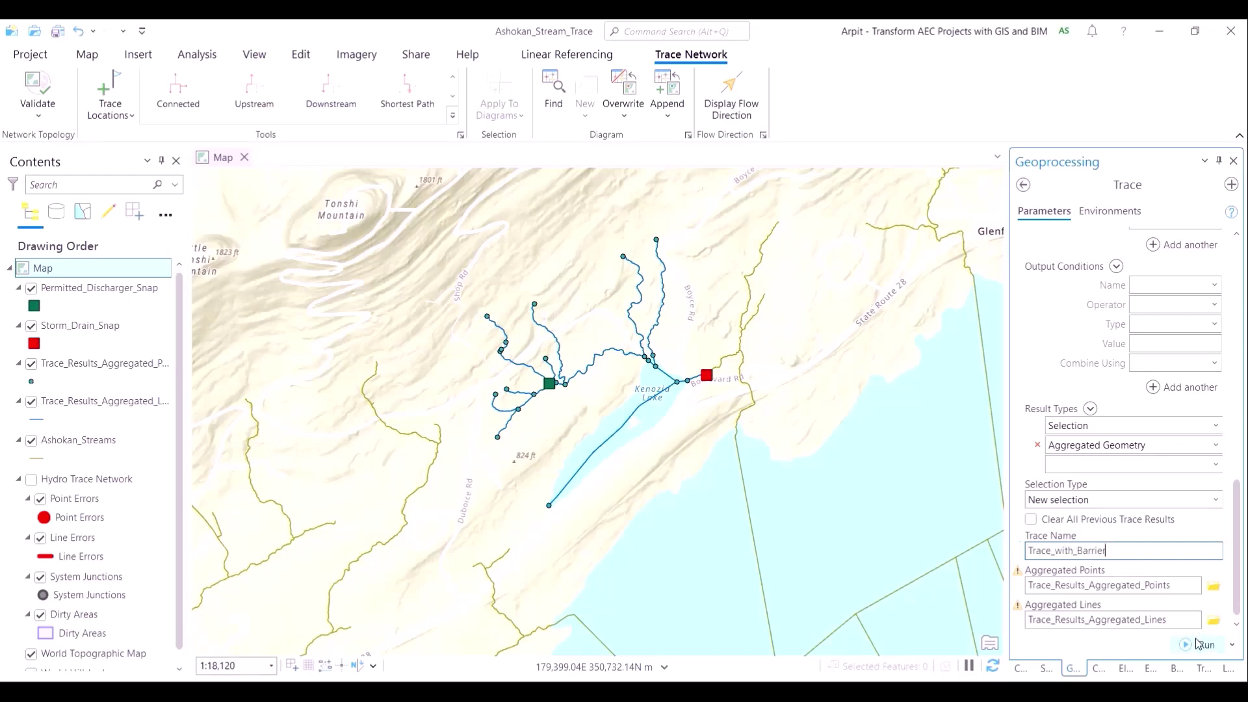
key("Tab")
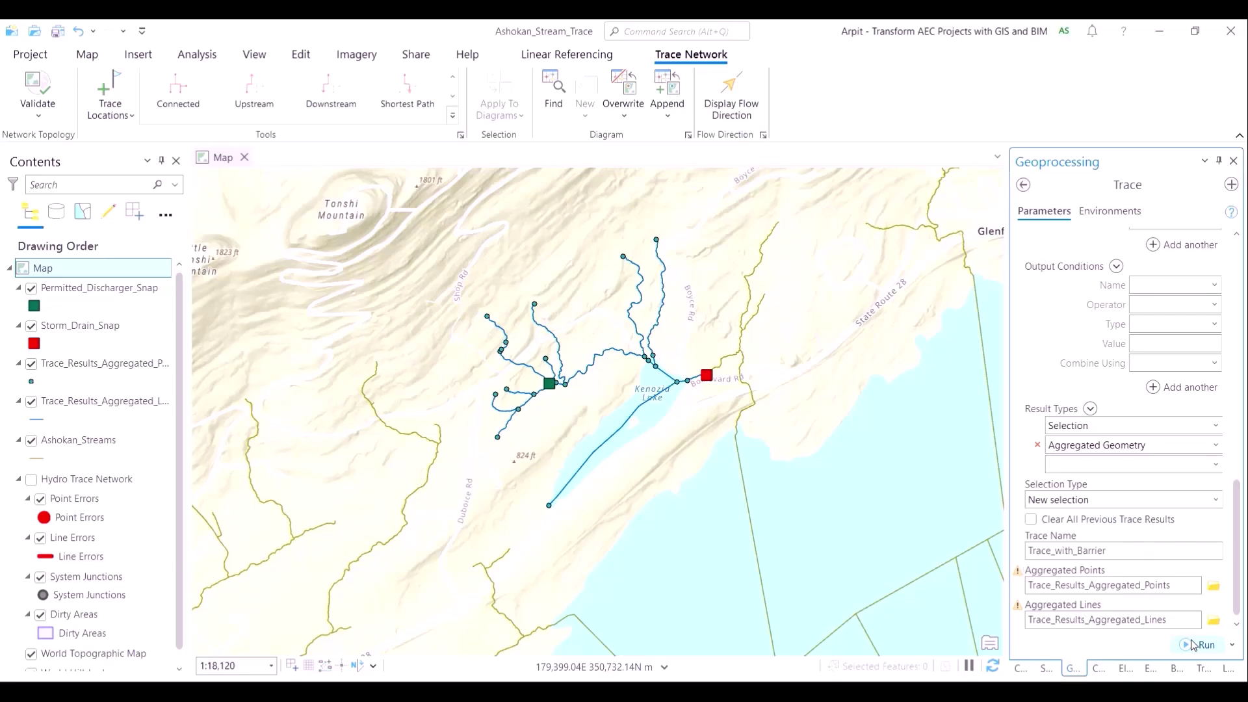
left_click(1194, 644)
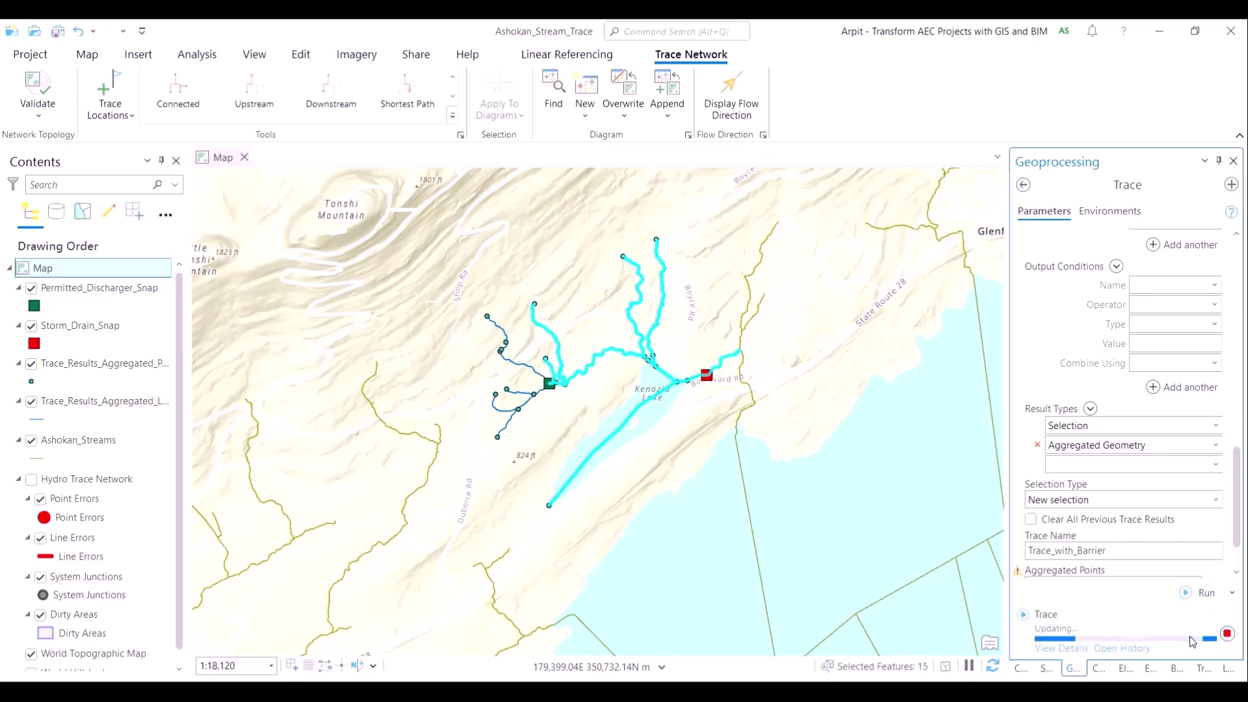
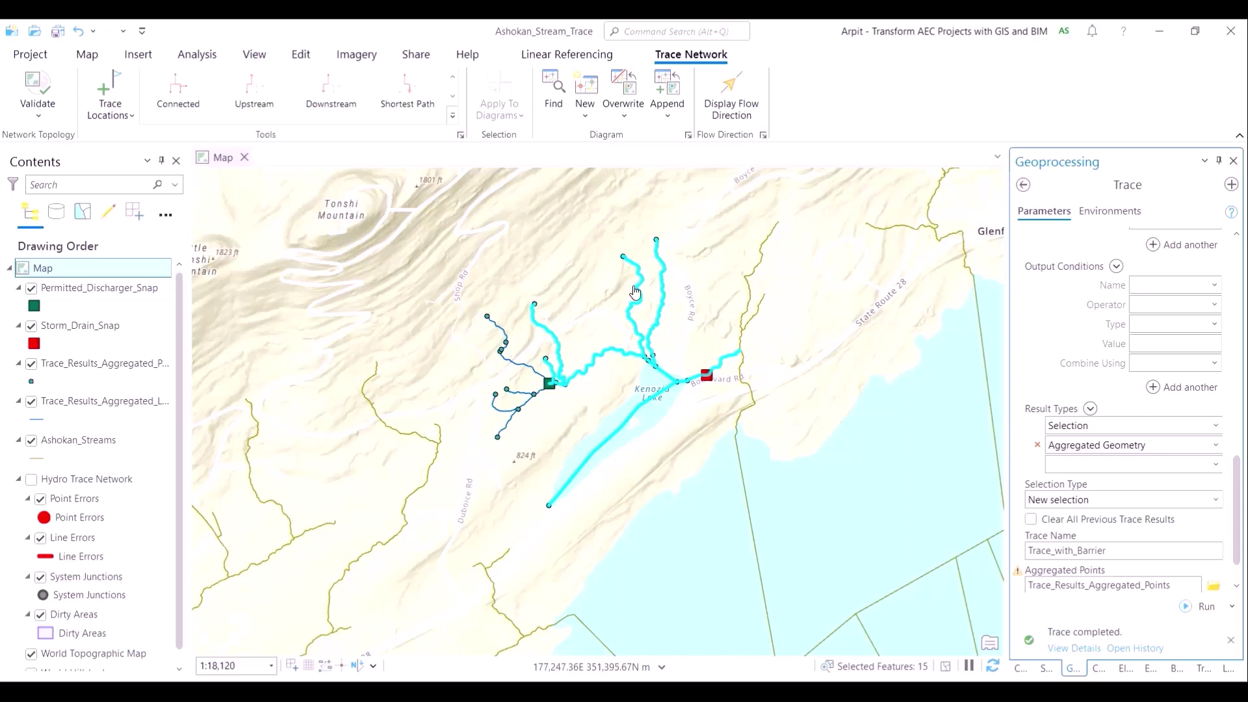
Clear the selected features on the map and open the attribute table of the Trace_Results_Aggregated_Lines layer.
left_click(87, 54)
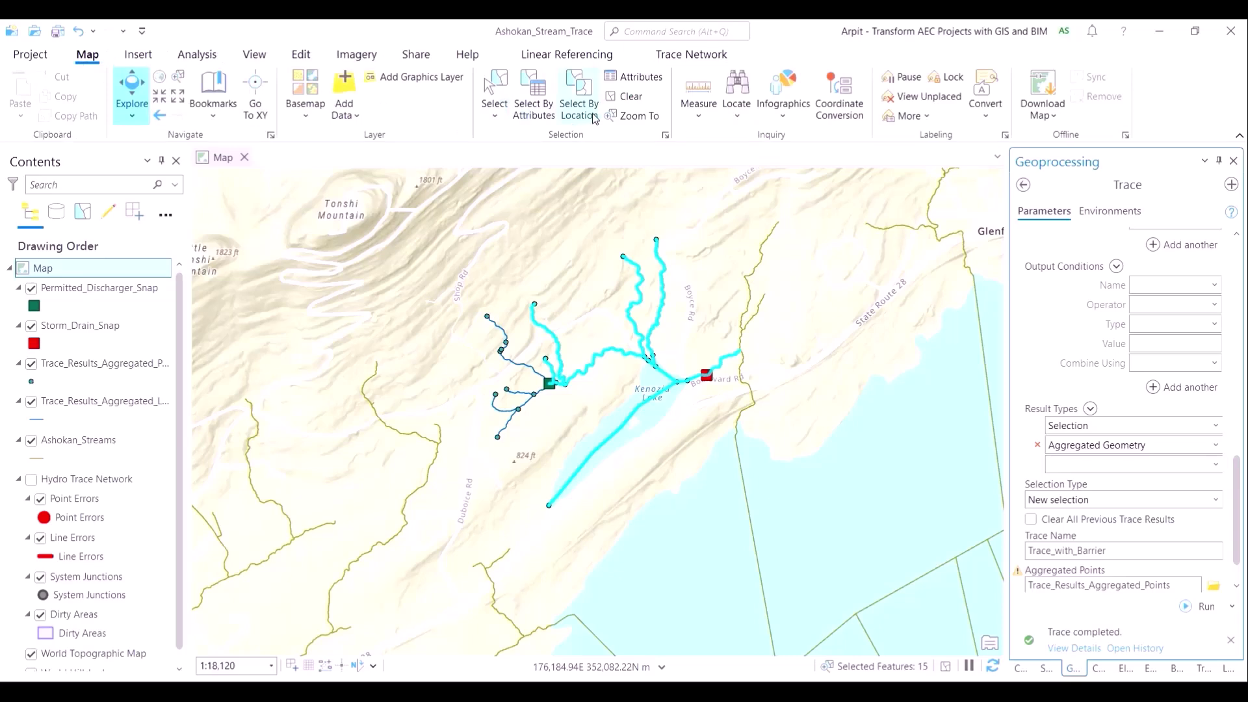
left_click(628, 98)
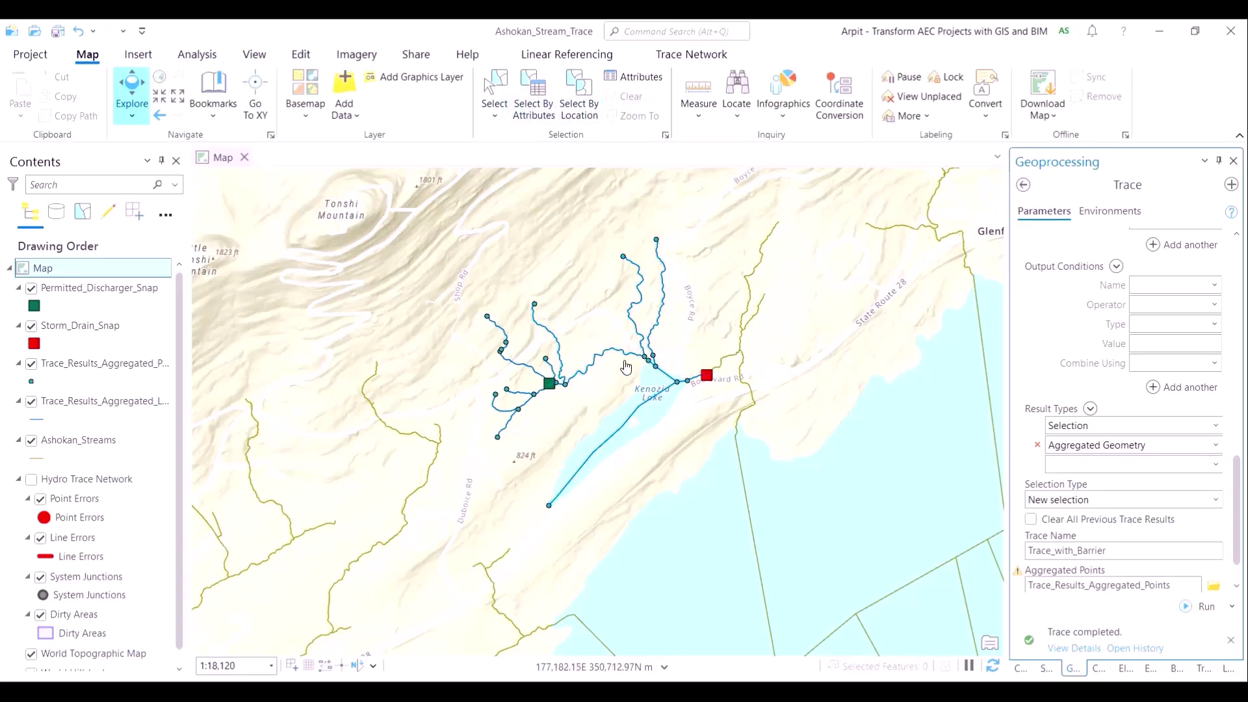
left_click(137, 402)
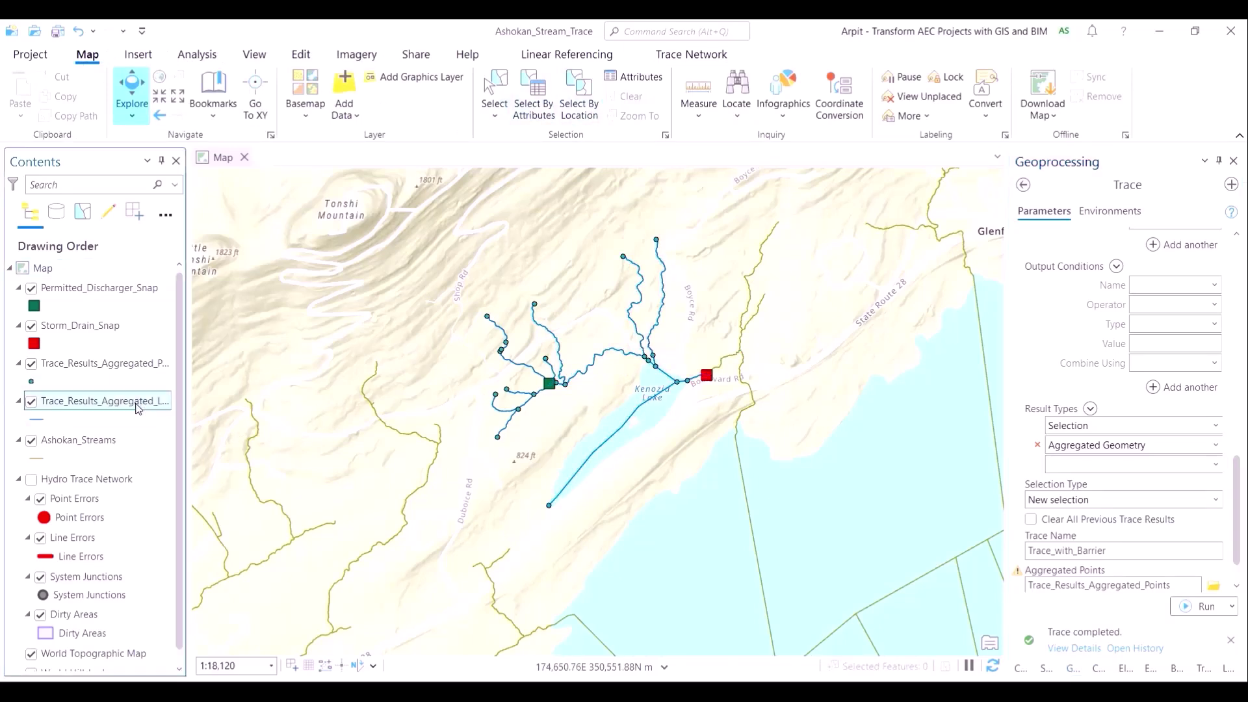
key("ctrl+t")
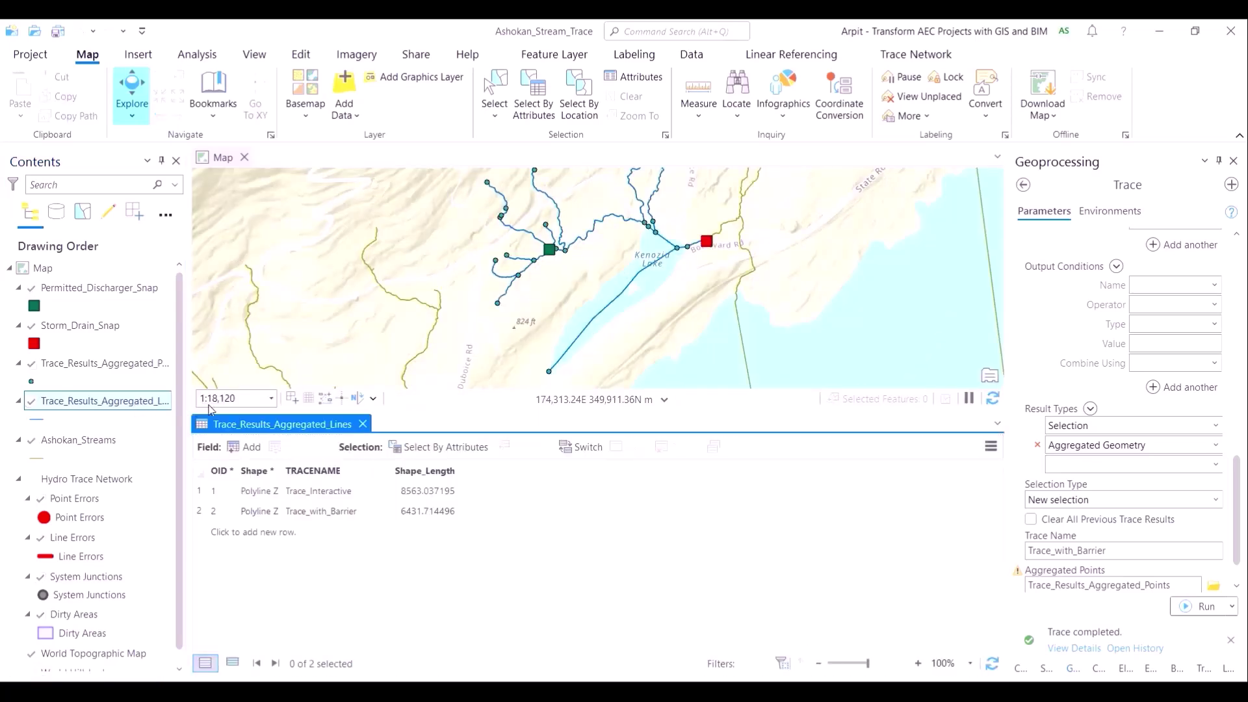
Select the Trace_Interactive and Trace_with_Barrier records in turn to compare the extents of both traces on the map.
left_click(201, 494)
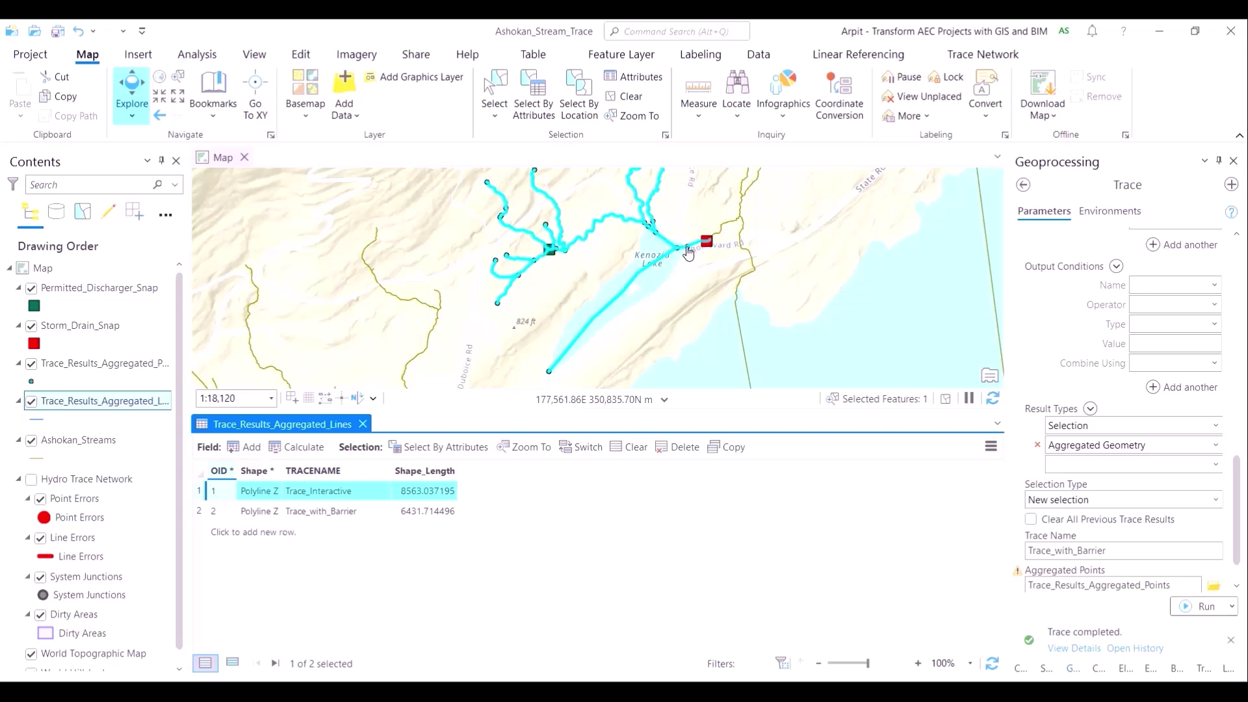
scroll(681, 250, "down", 2)
scroll(666, 231, "down", 2)
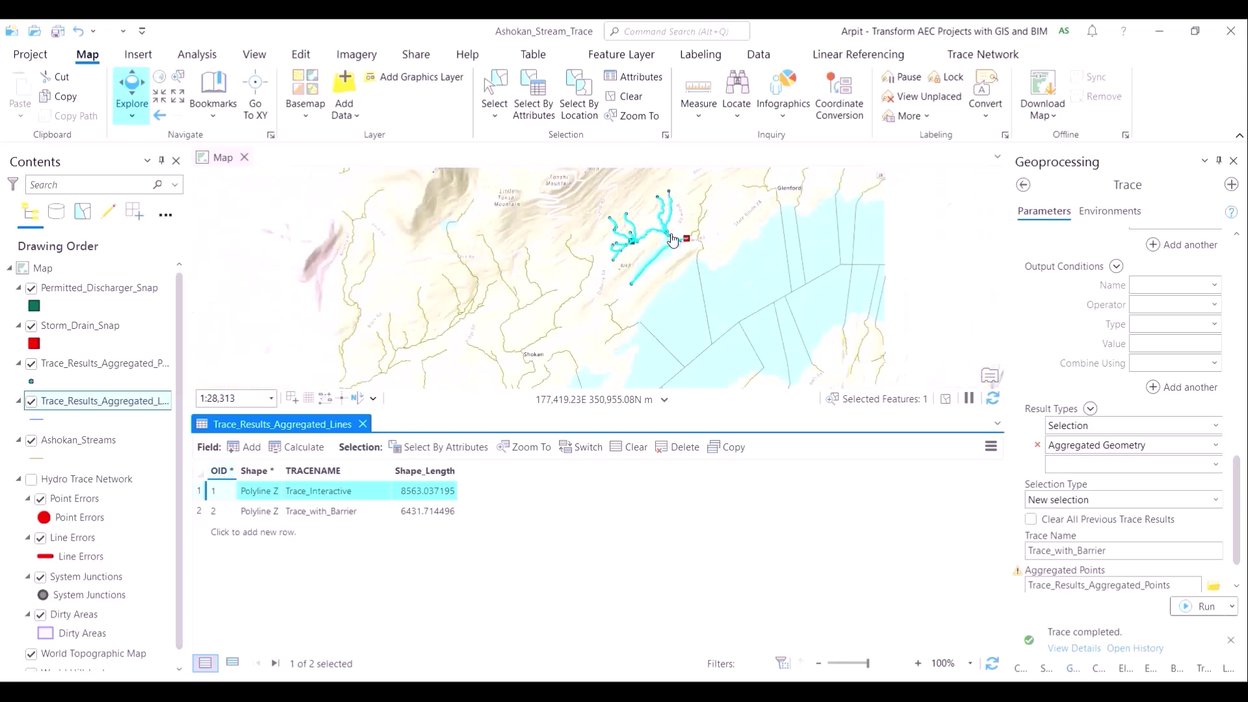
scroll(712, 221, "up", 2)
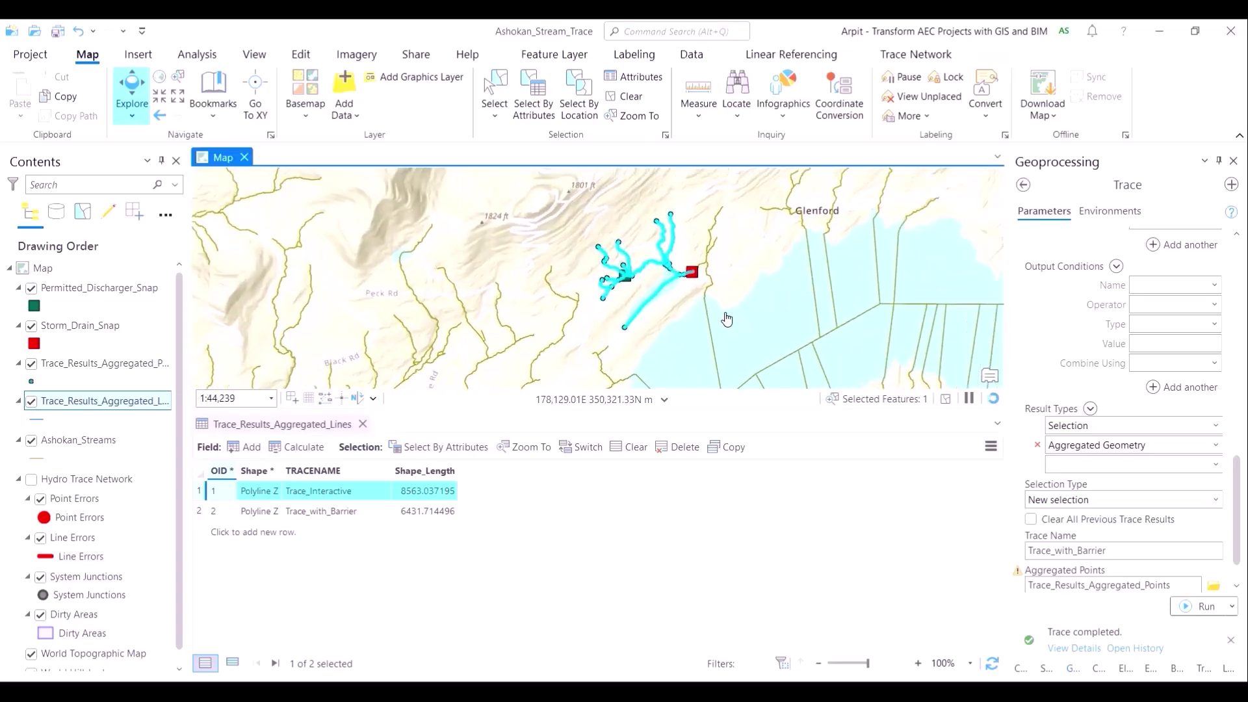
left_click_drag(729, 291, 729, 326)
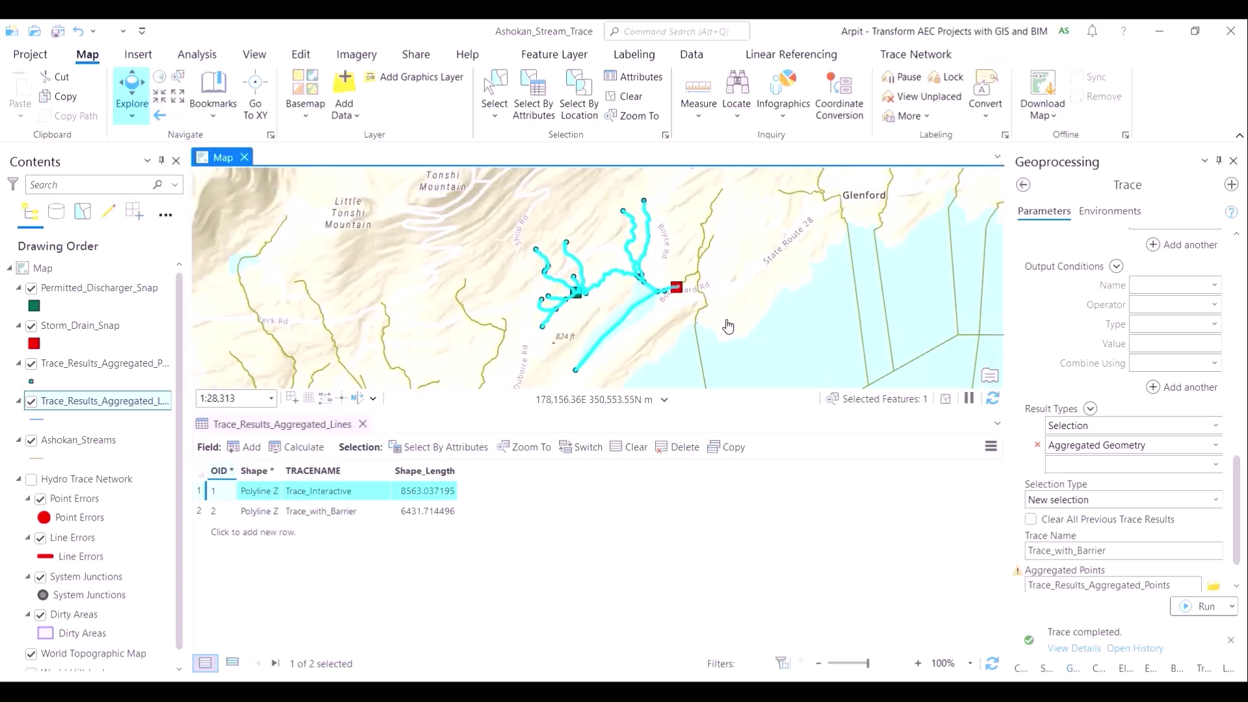
left_click(221, 521)
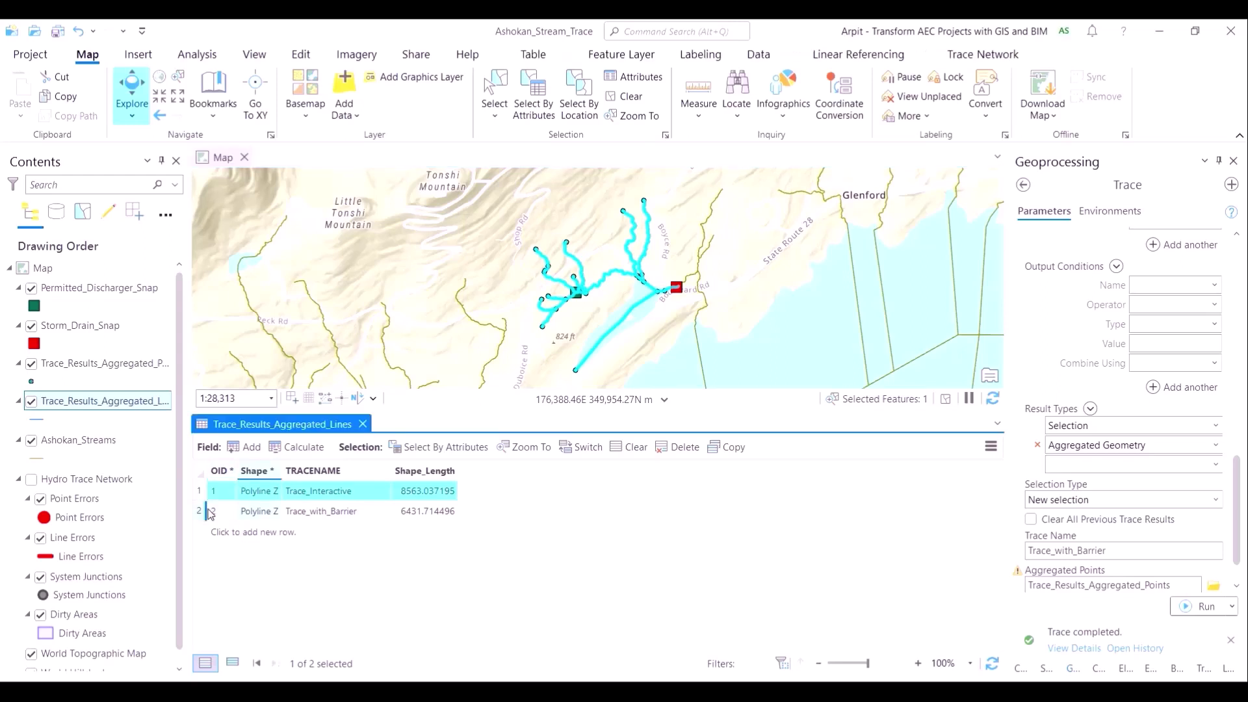
left_click(198, 511)
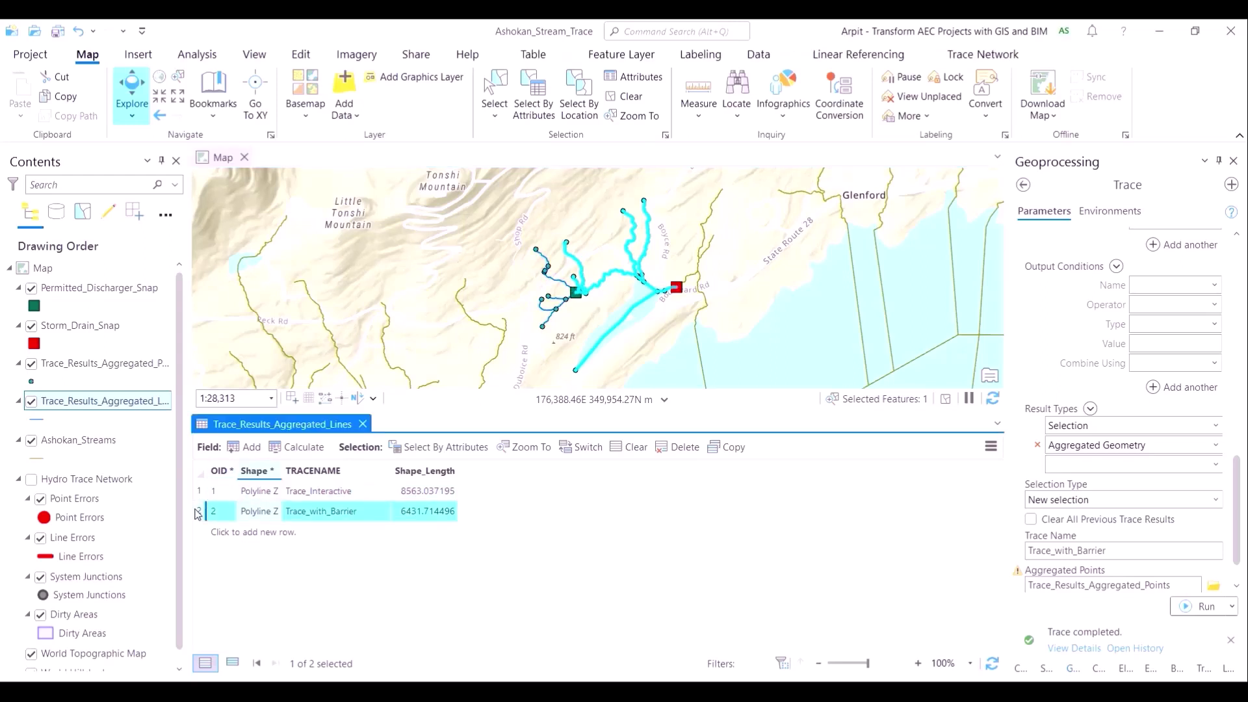
left_click(201, 492)
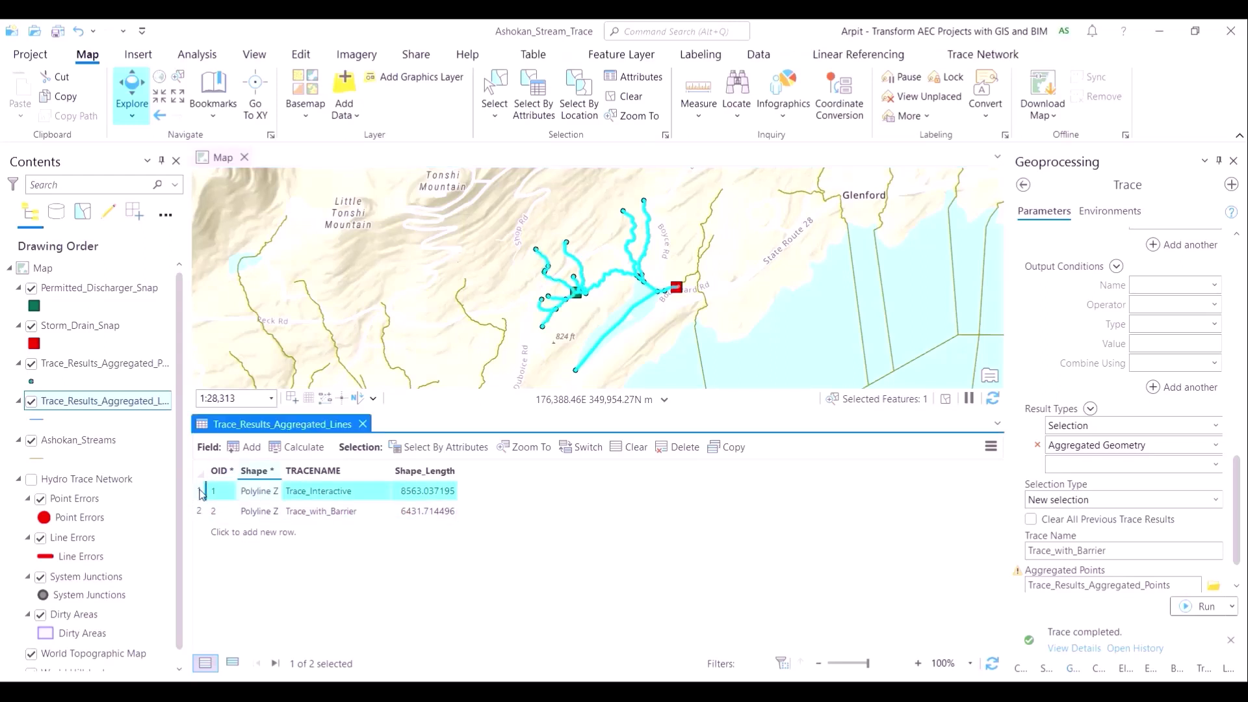
left_click(200, 512)
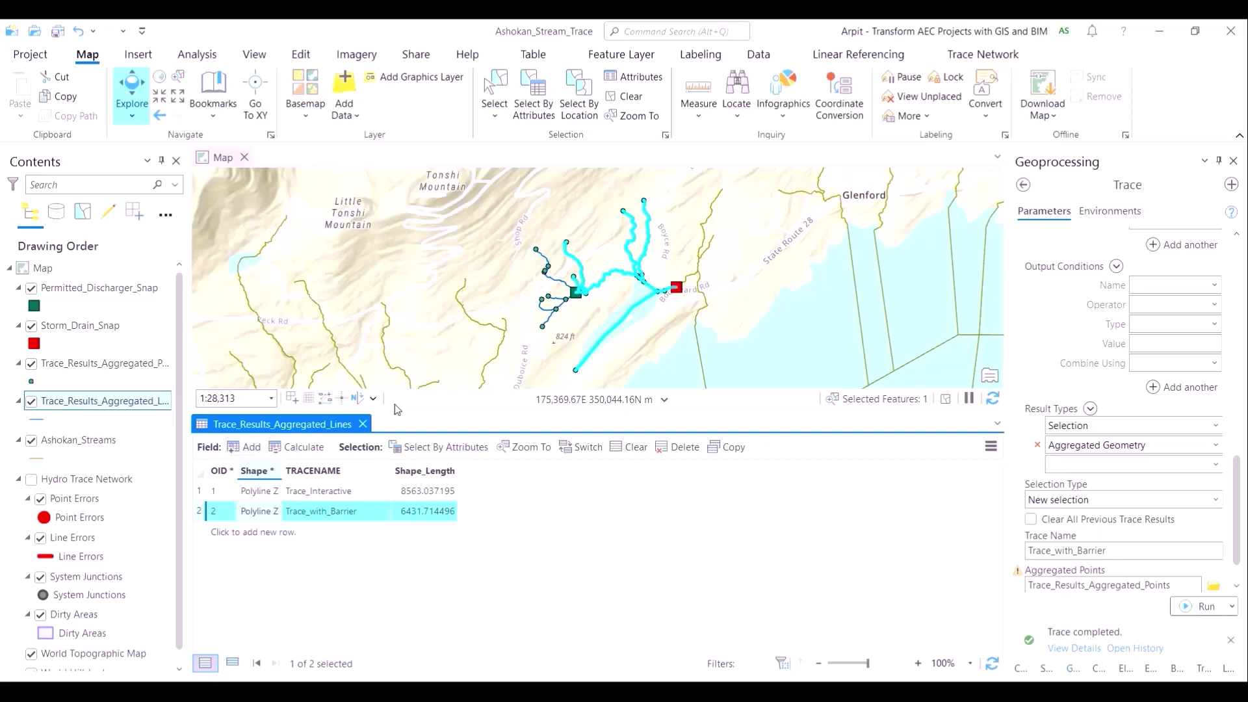
Close the aggregated lines table, inspect the barrier trace on the map, and clear the selection.
left_click(363, 424)
scroll(624, 429, "up", 4)
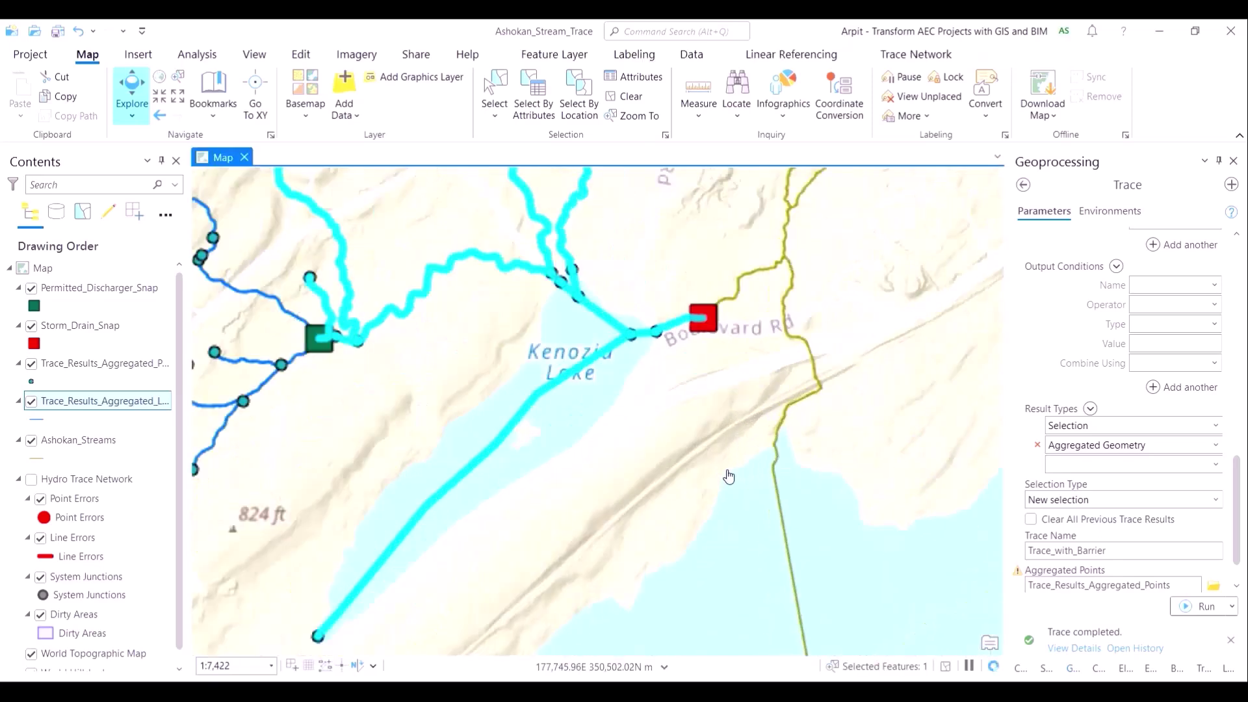
scroll(747, 521, "down", 1)
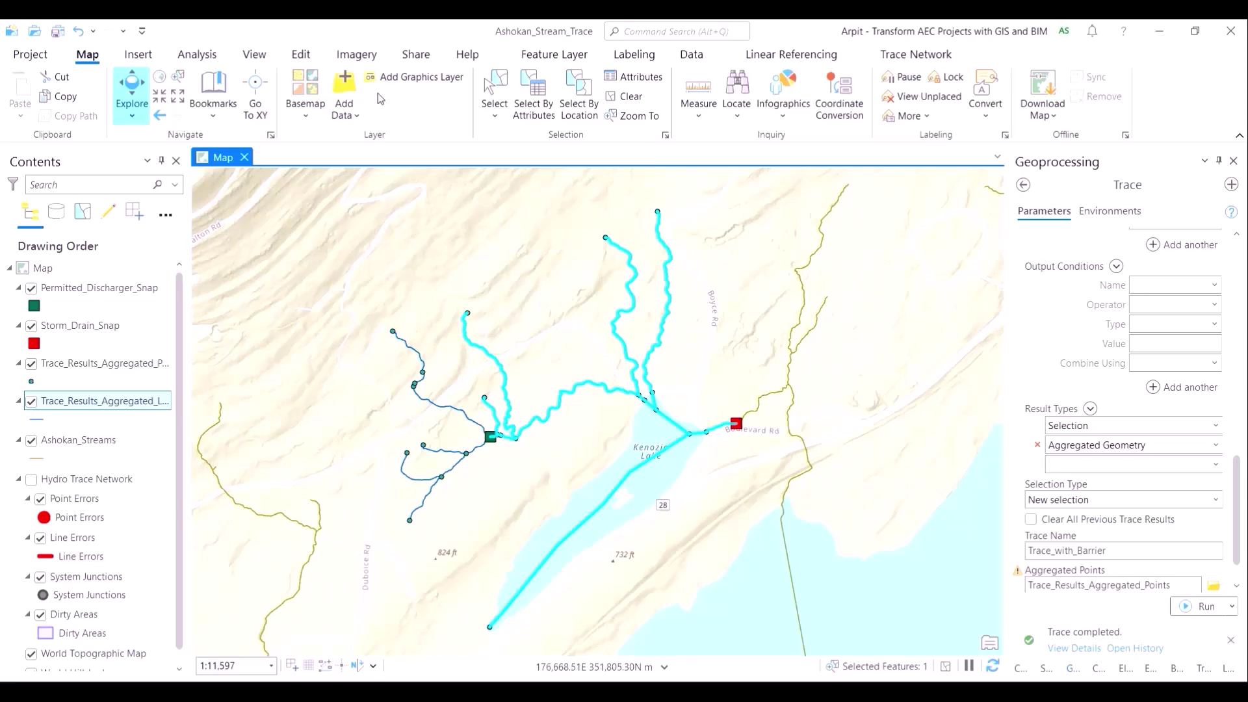
left_click(641, 96)
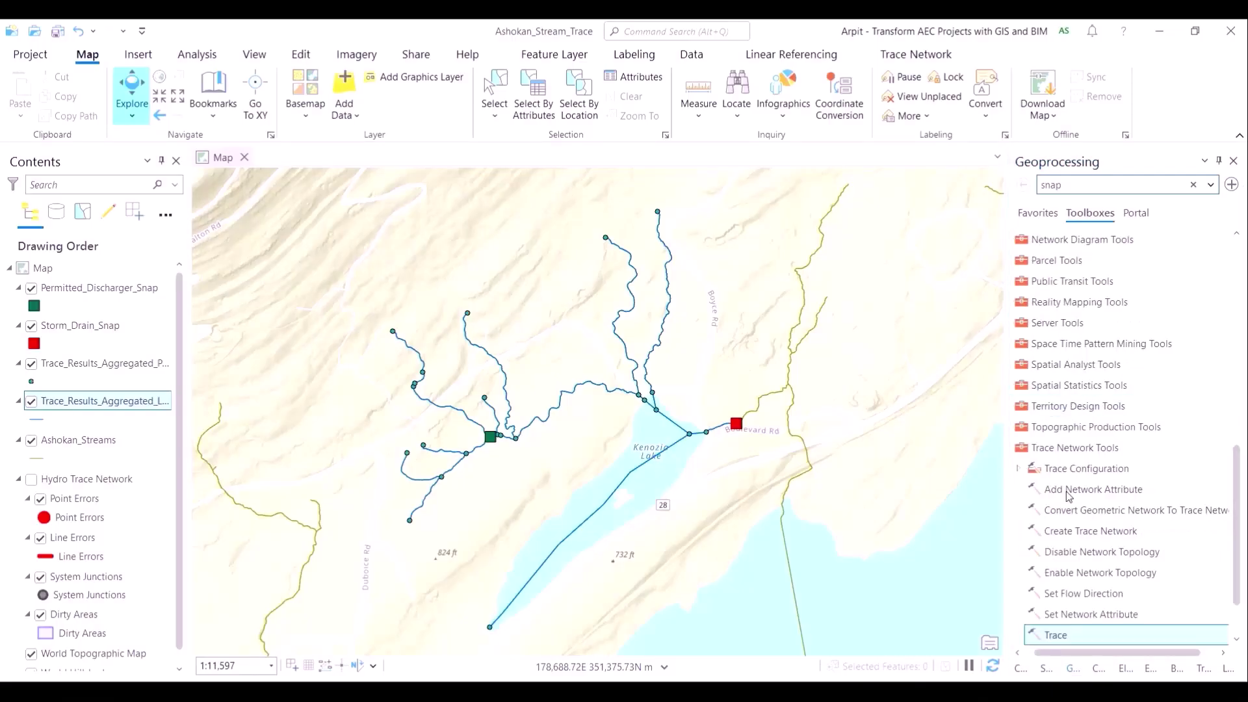
Open the Trace tool and set Hydro Trace Network as the input trace network.
double_click(1069, 637)
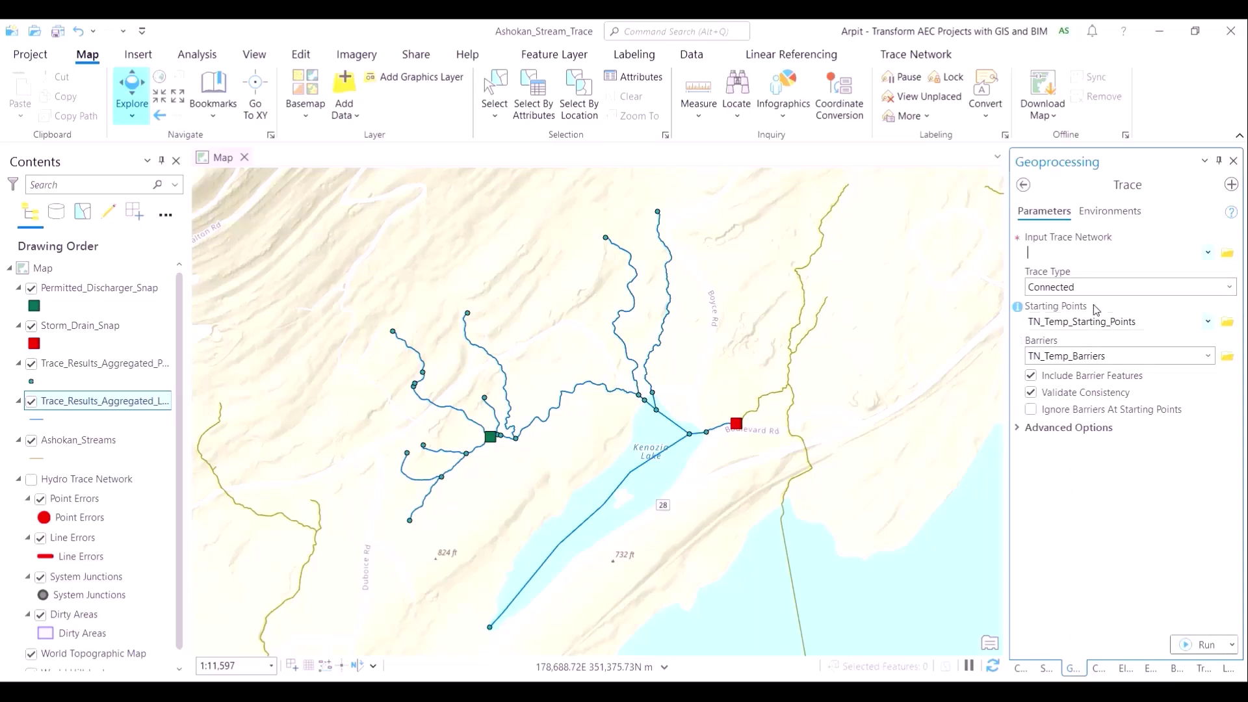
left_click(1207, 258)
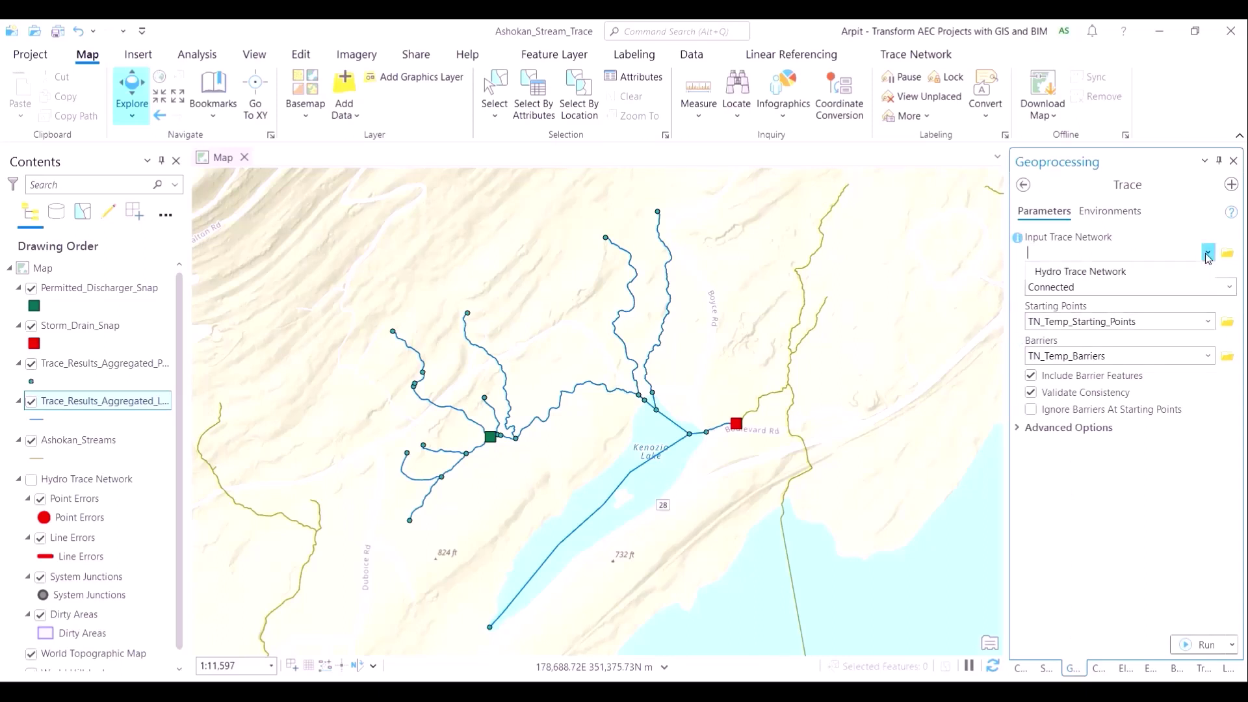
left_click(1193, 269)
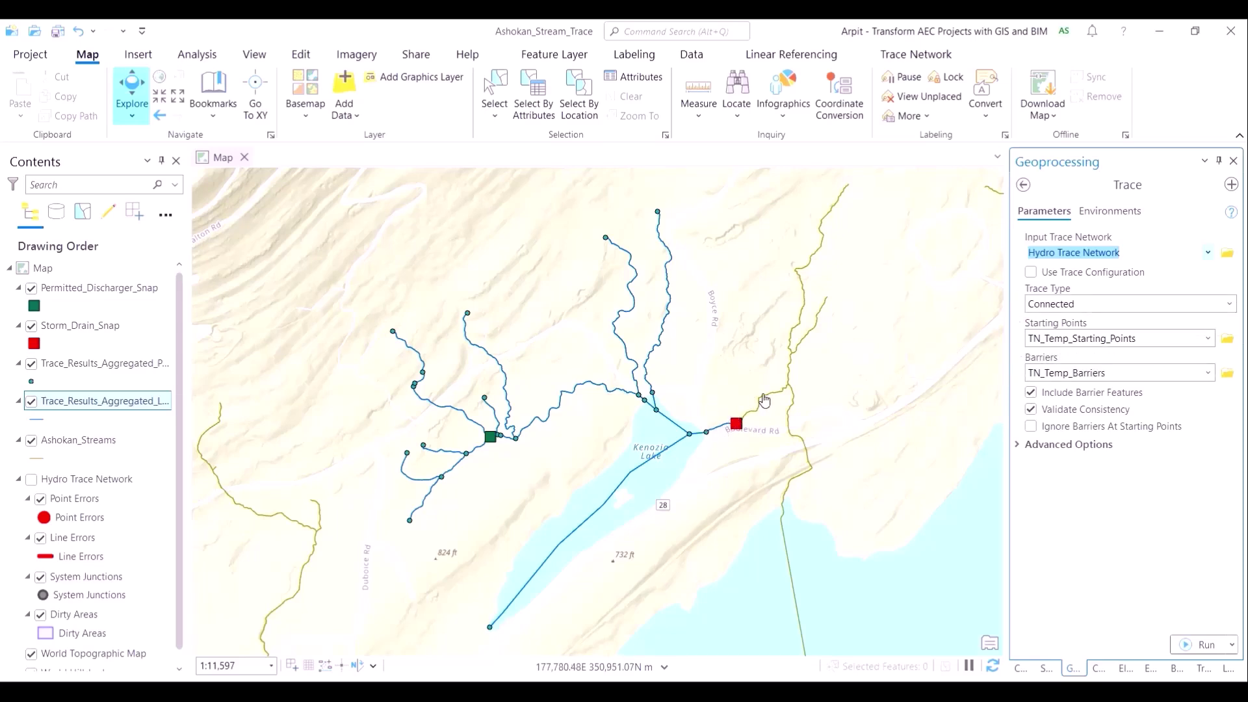
scroll(802, 524, "down", 4)
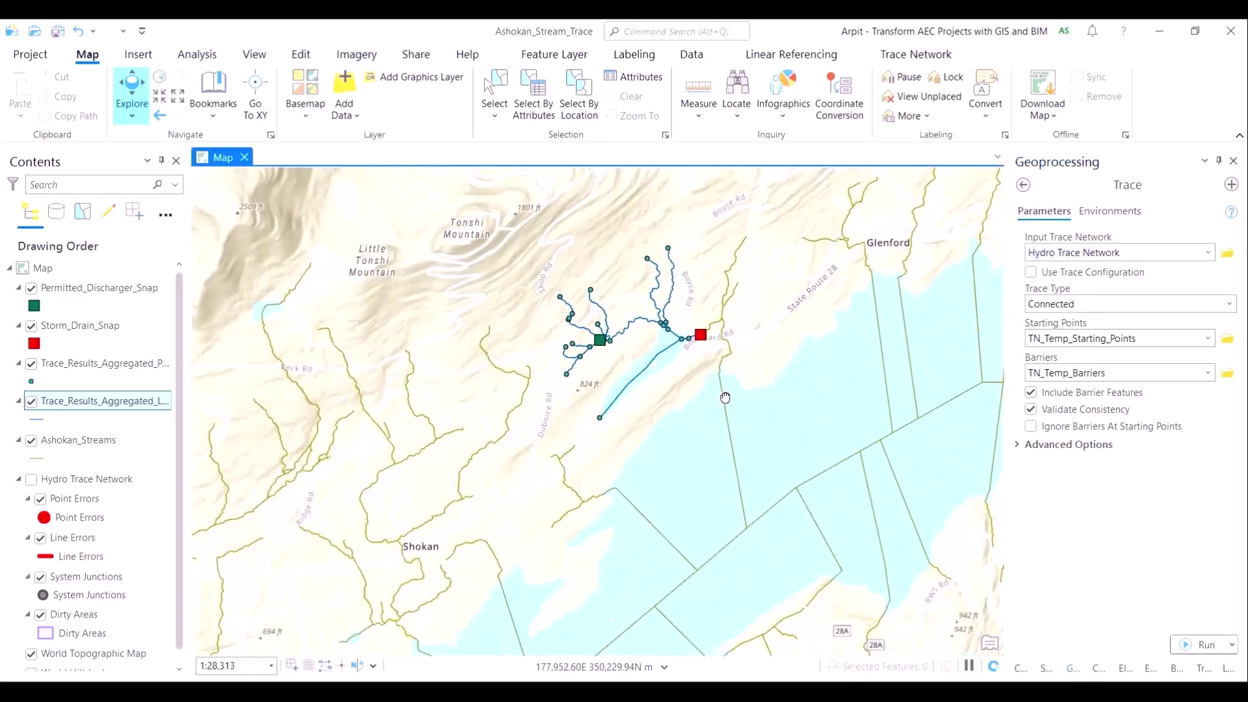
left_click_drag(788, 447, 775, 426)
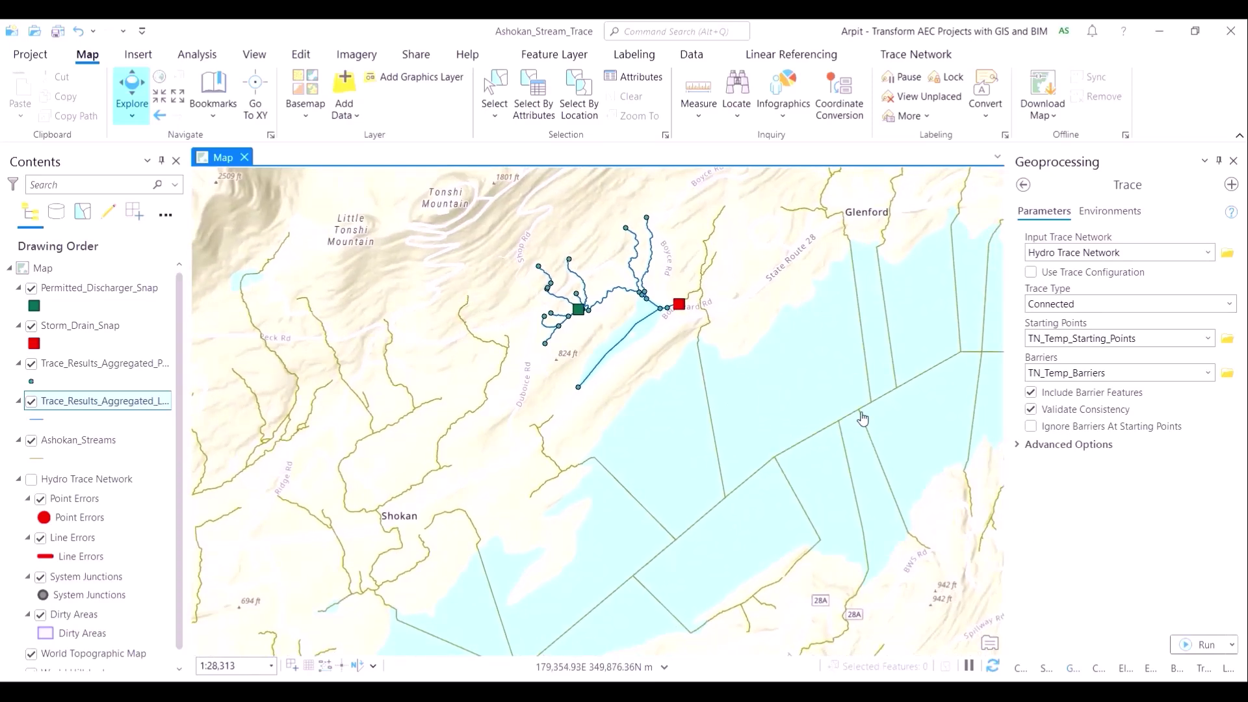
Set the trace type to Downstream and use Storm_Drain_Snap as the starting points.
left_click(1229, 305)
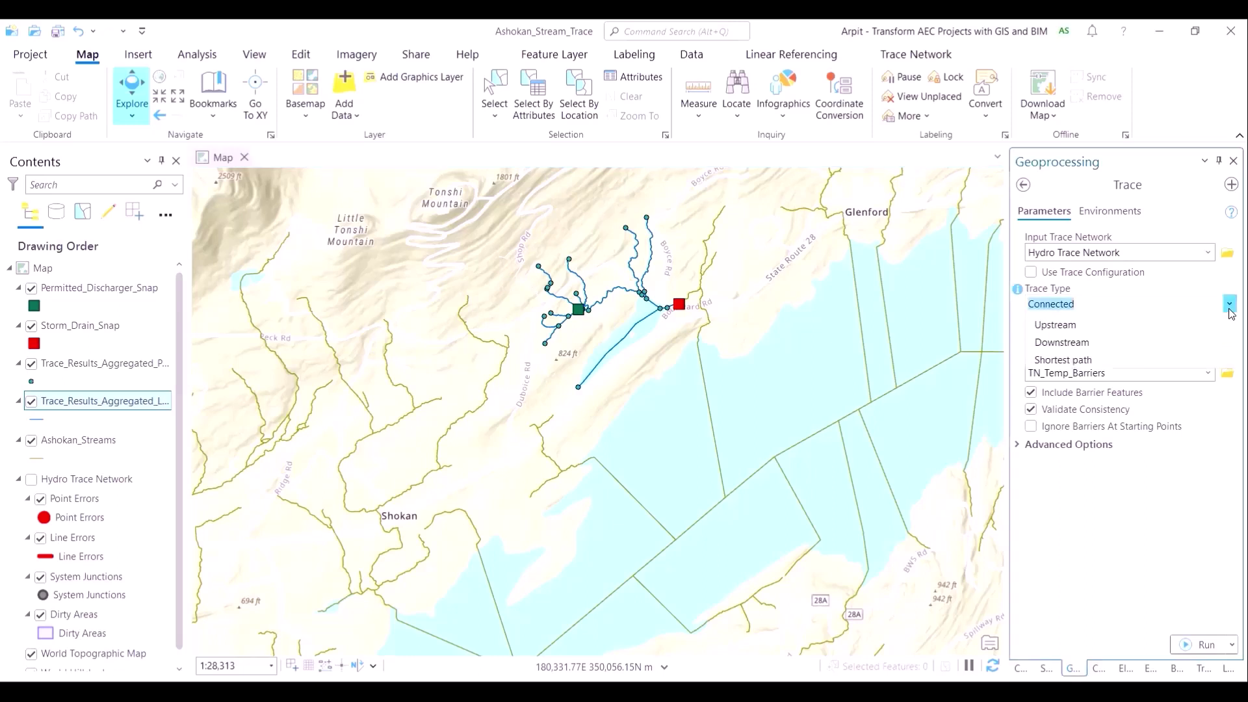
left_click(1158, 357)
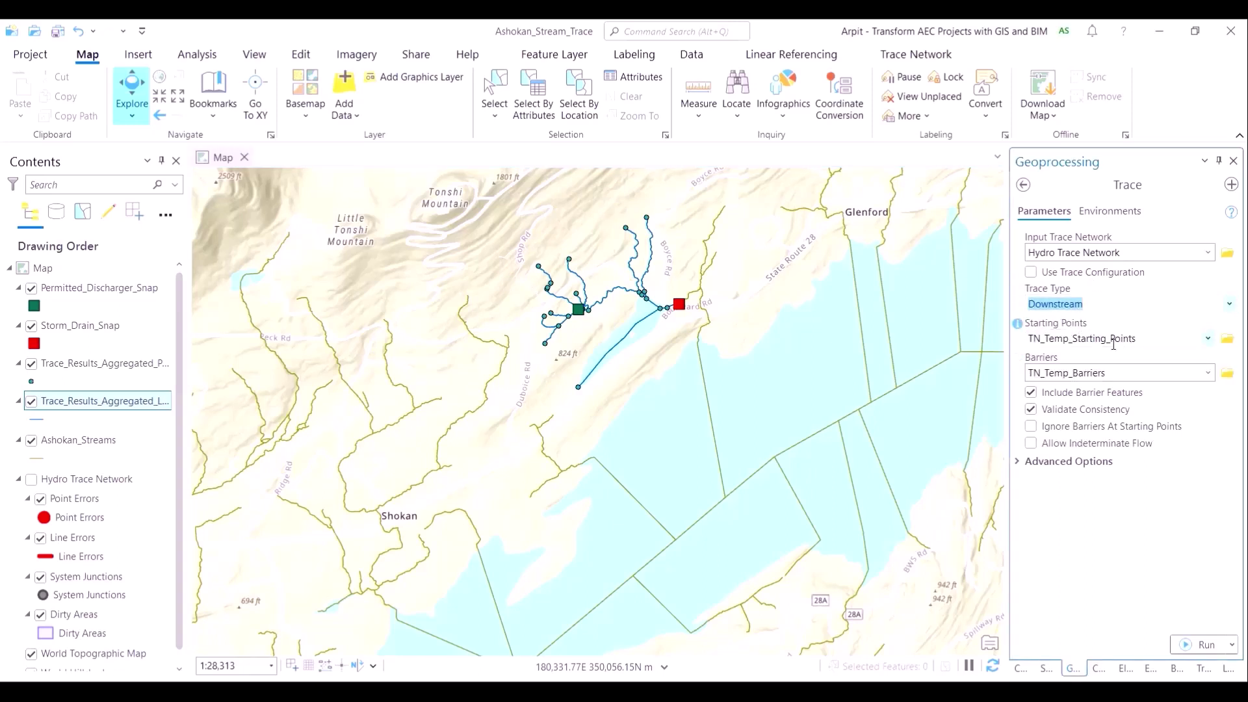
left_click(1206, 340)
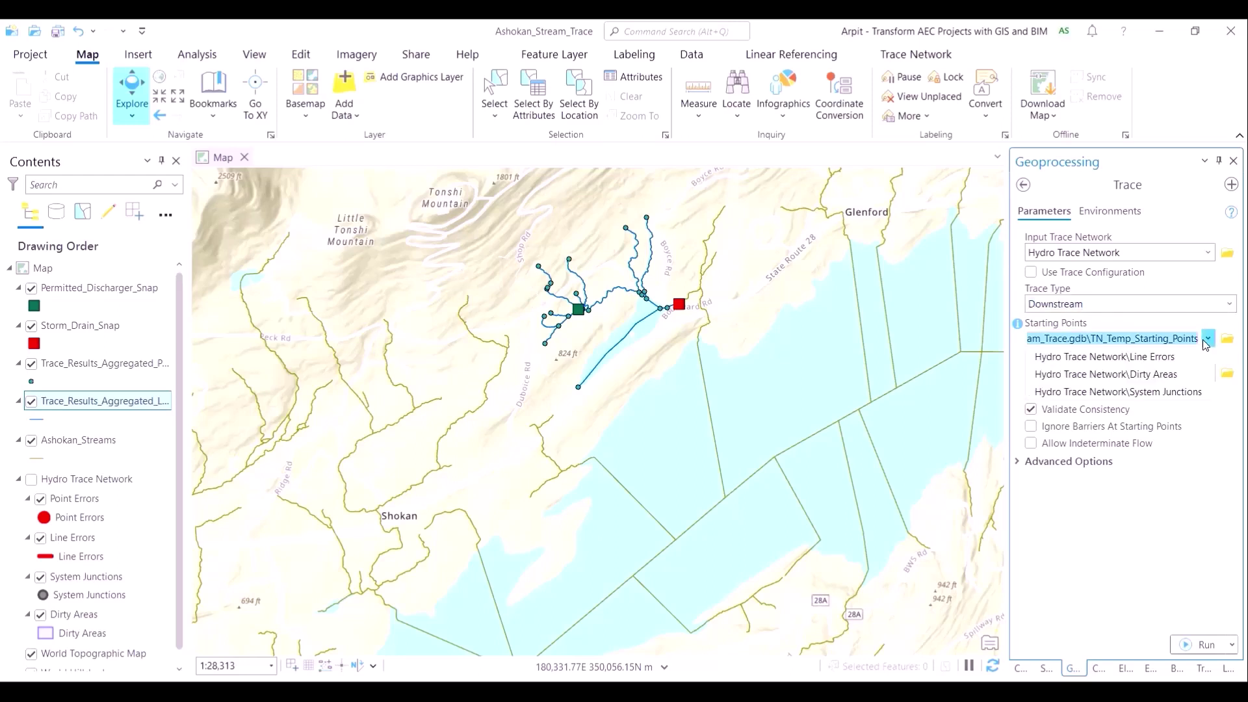
left_click(1163, 376)
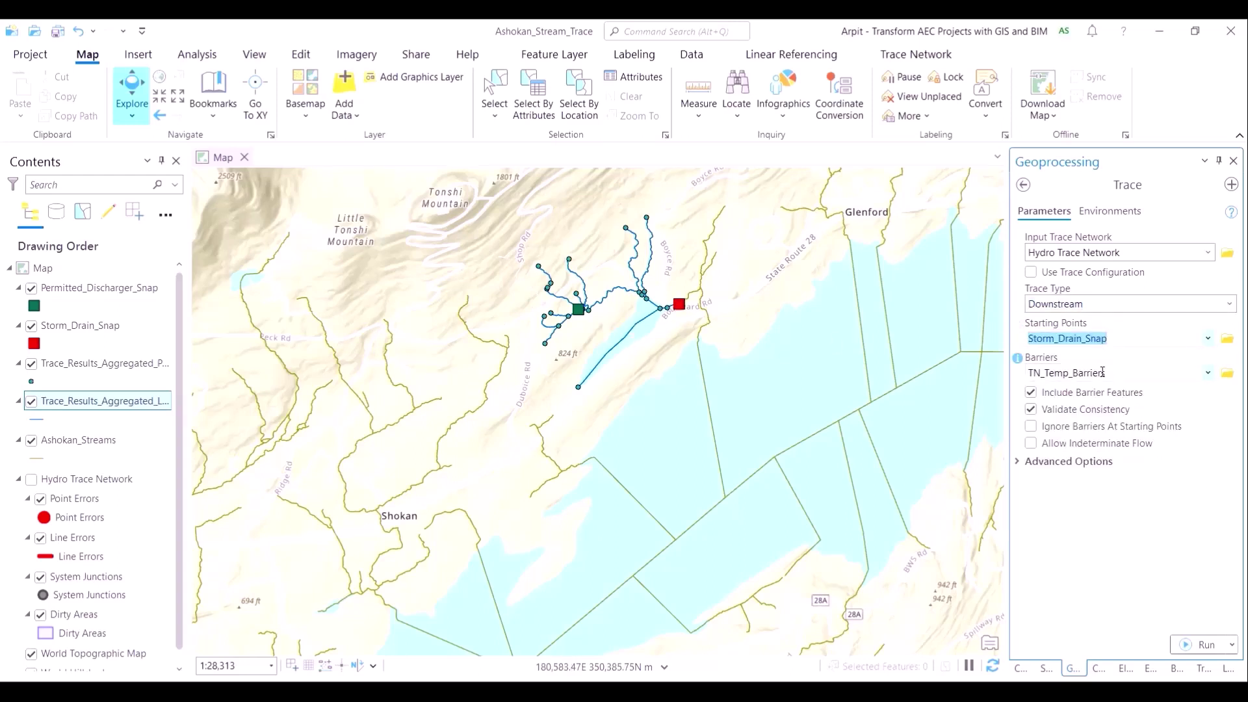
Add a function barrier in the advanced options: Add of Length_KM is greater than or equal to 0.5, using local values.
left_click(1021, 461)
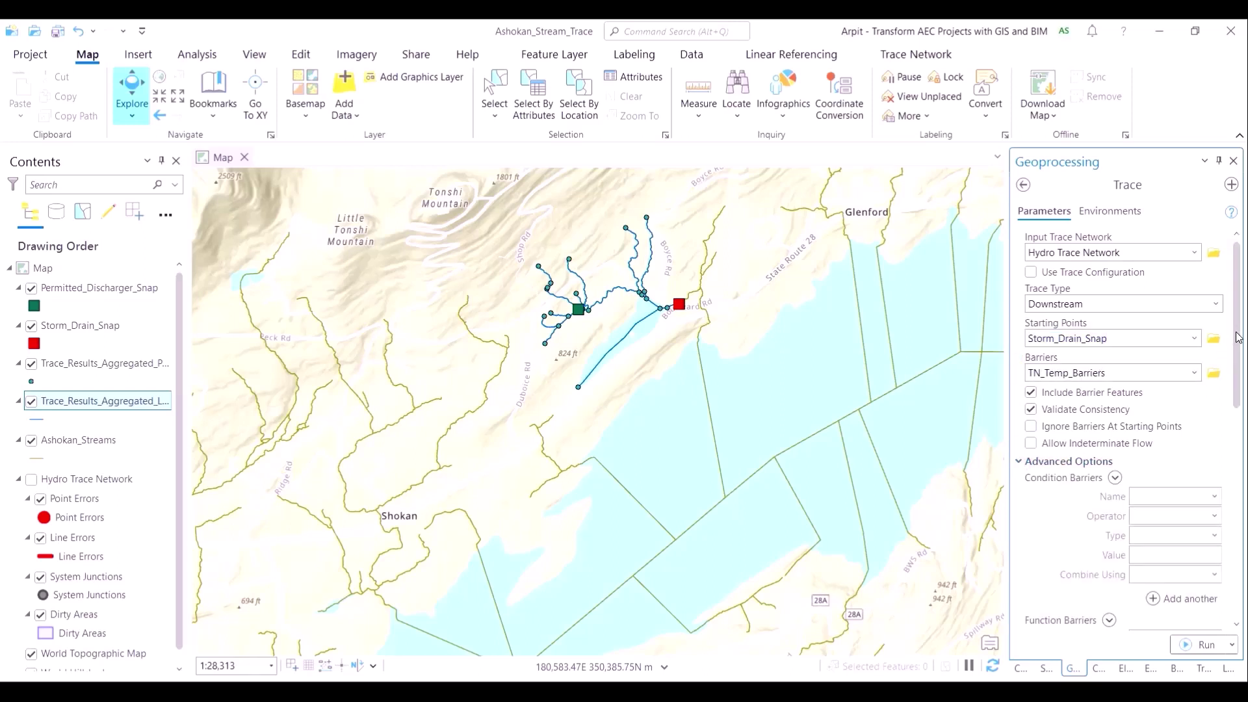
left_click_drag(1238, 337, 1241, 462)
scroll(1037, 423, "up", 3)
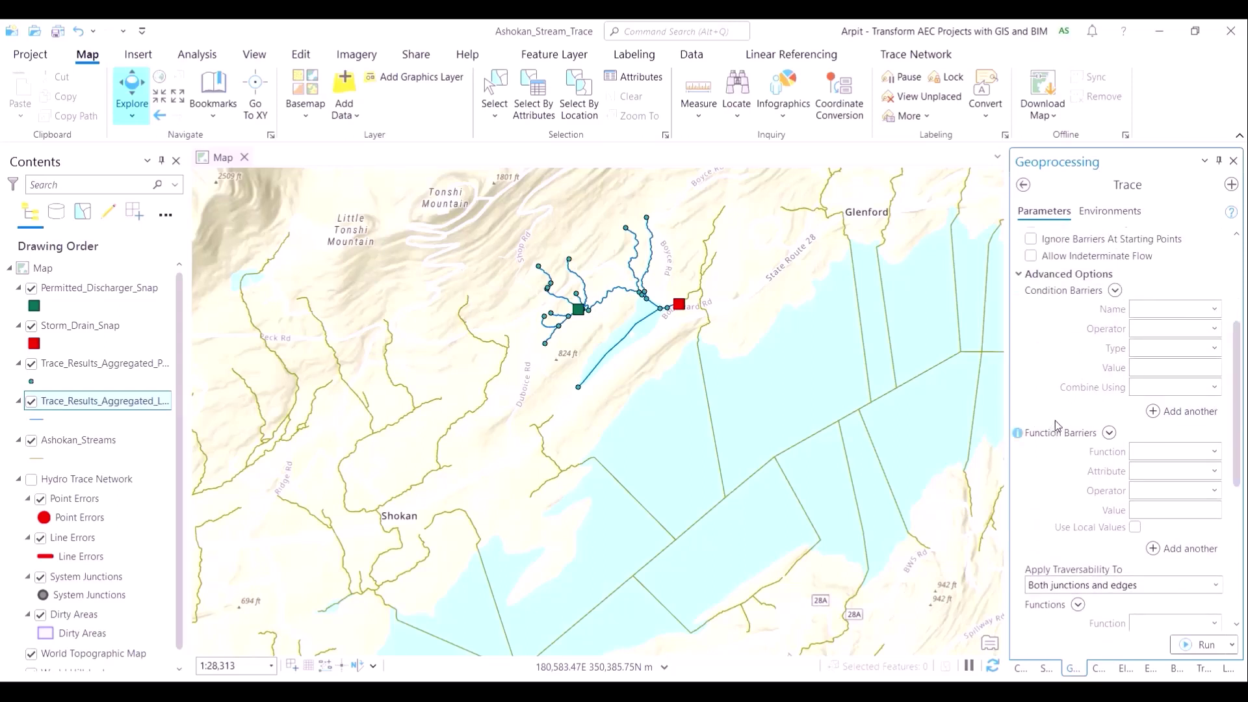
left_click(1215, 456)
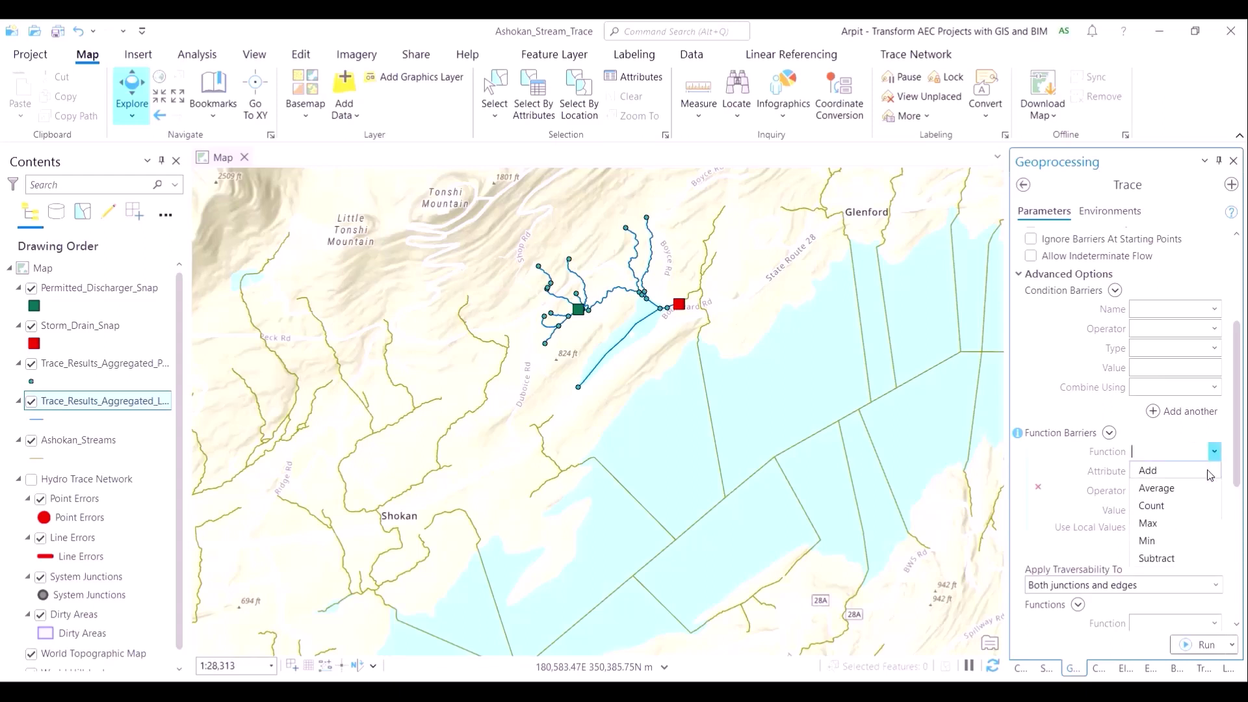
left_click(1160, 468)
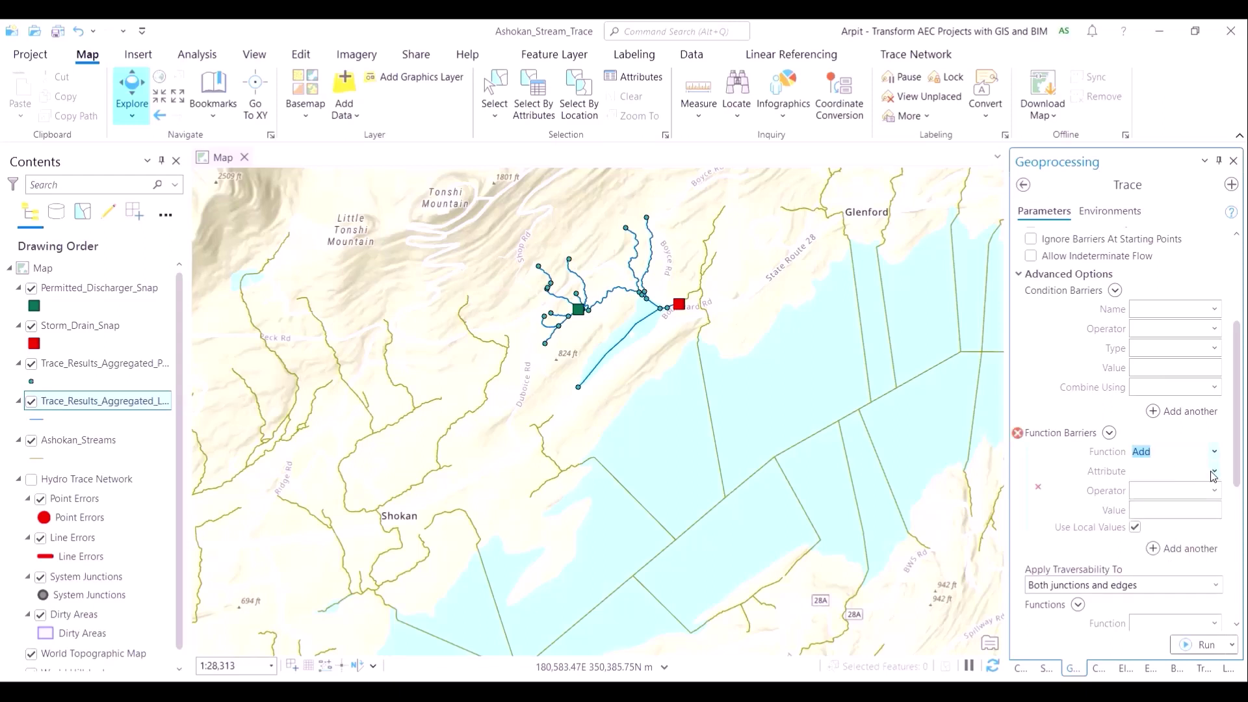
left_click(1214, 473)
left_click(1179, 577)
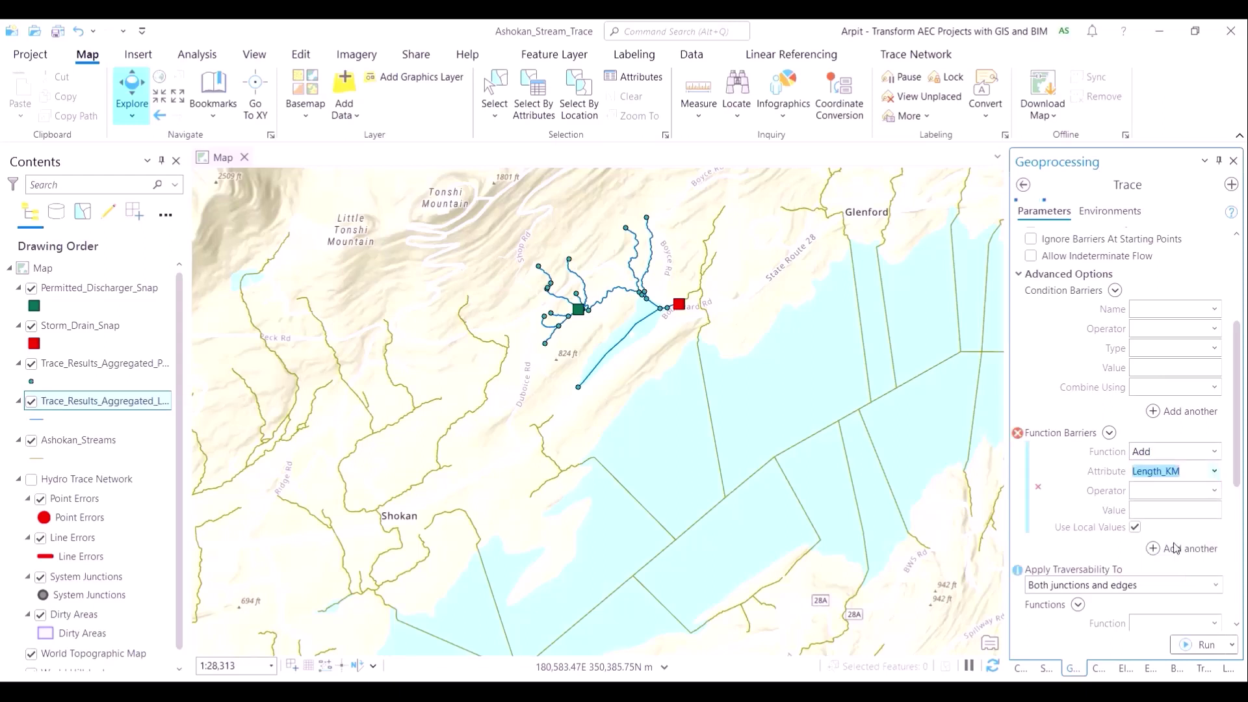
left_click(1213, 492)
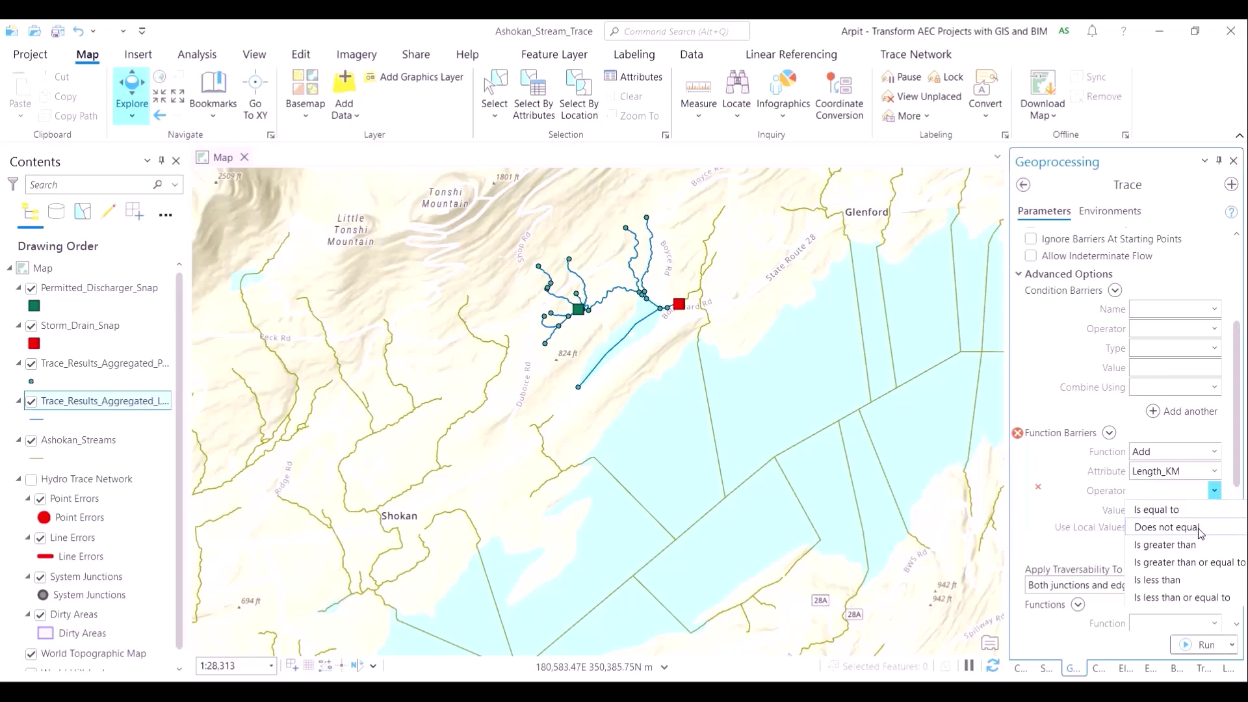
left_click(1188, 562)
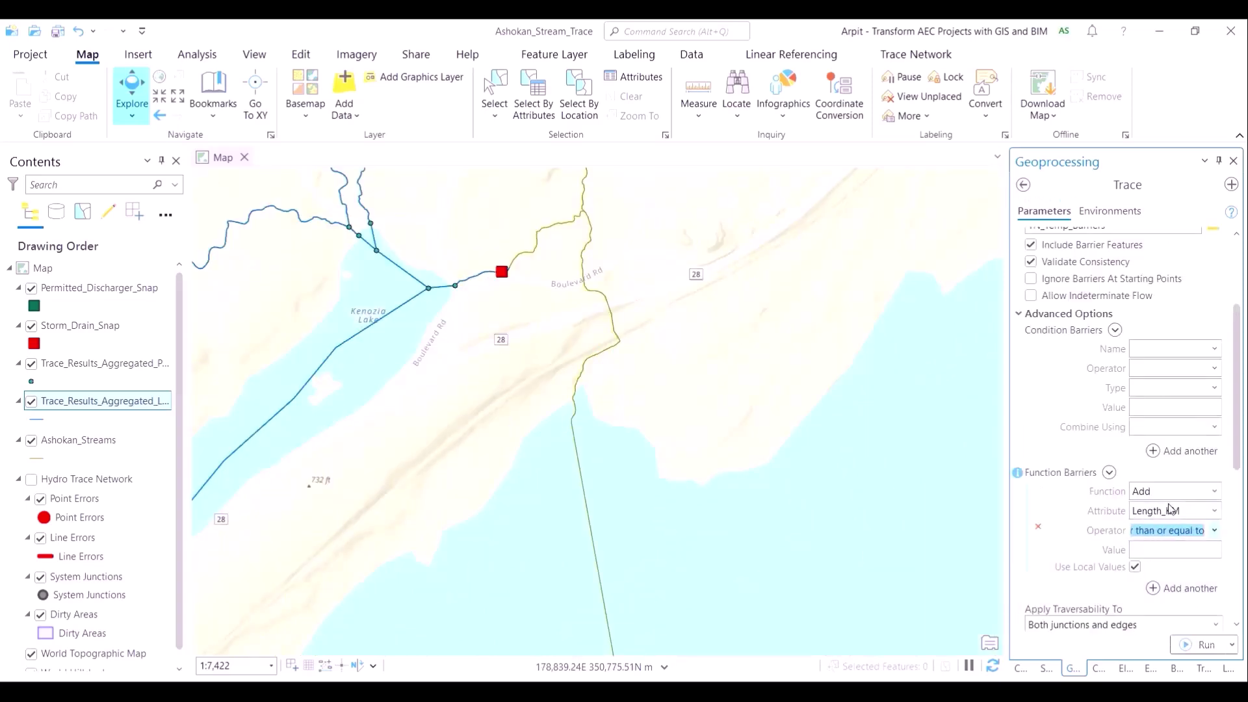
left_click(1163, 548)
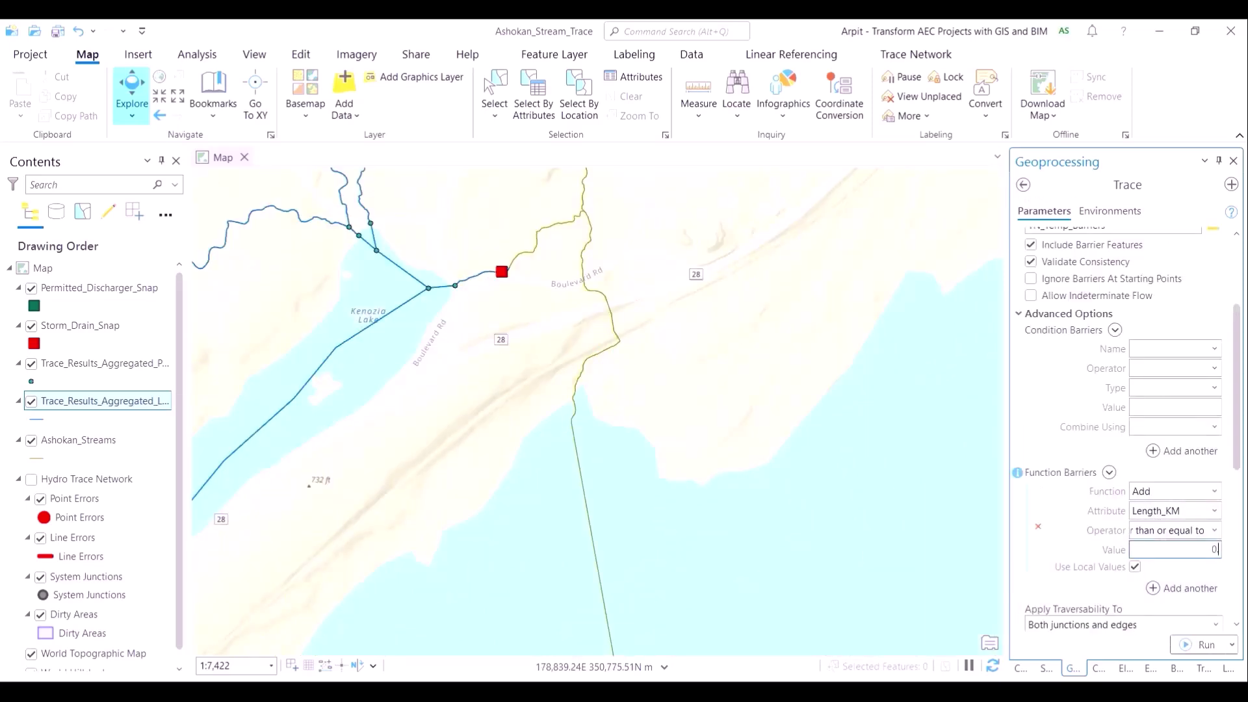
key("Tab")
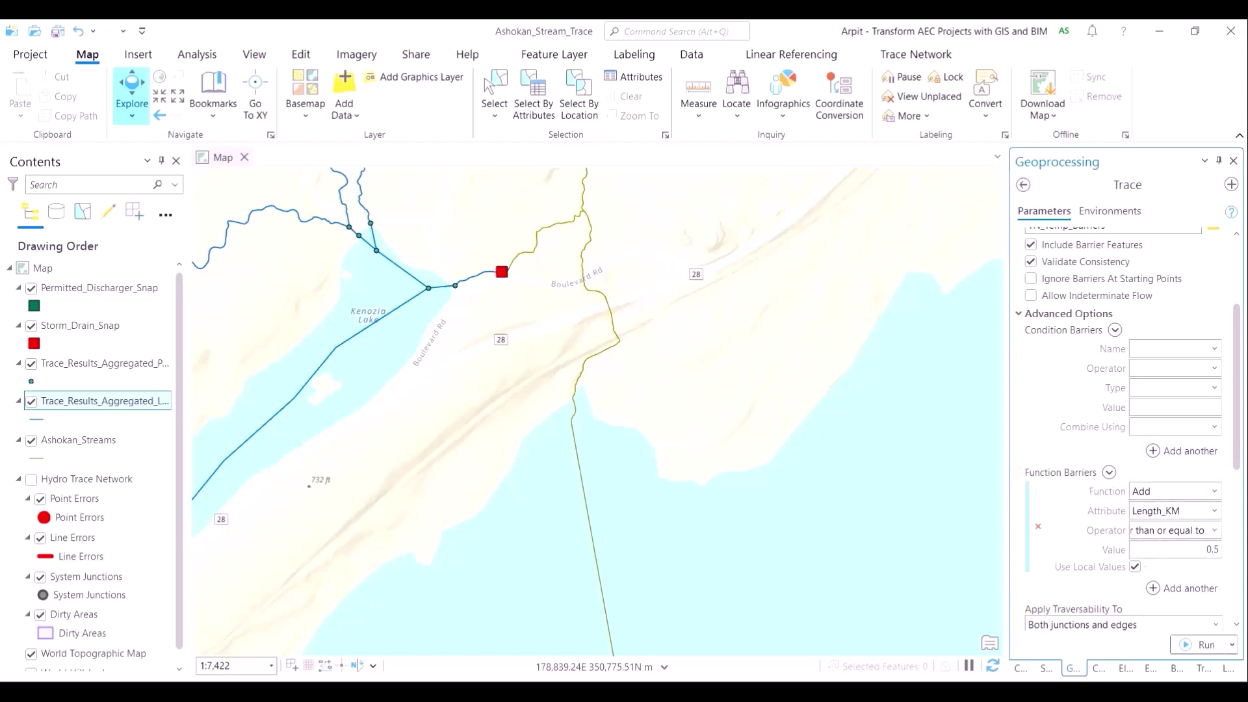
Review the remaining advanced options, leave them at their defaults, and run the downstream trace.
left_click_drag(1237, 388, 1188, 525)
scroll(669, 437, "down", 3)
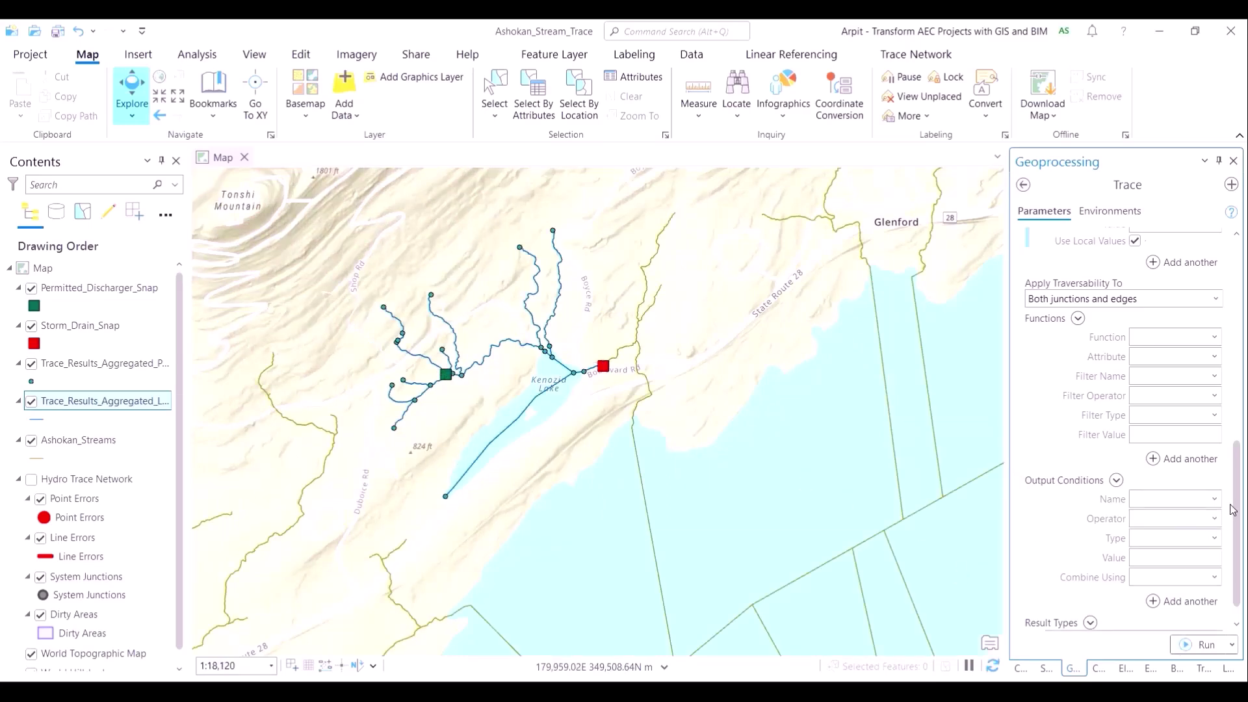
left_click_drag(1241, 526, 1239, 562)
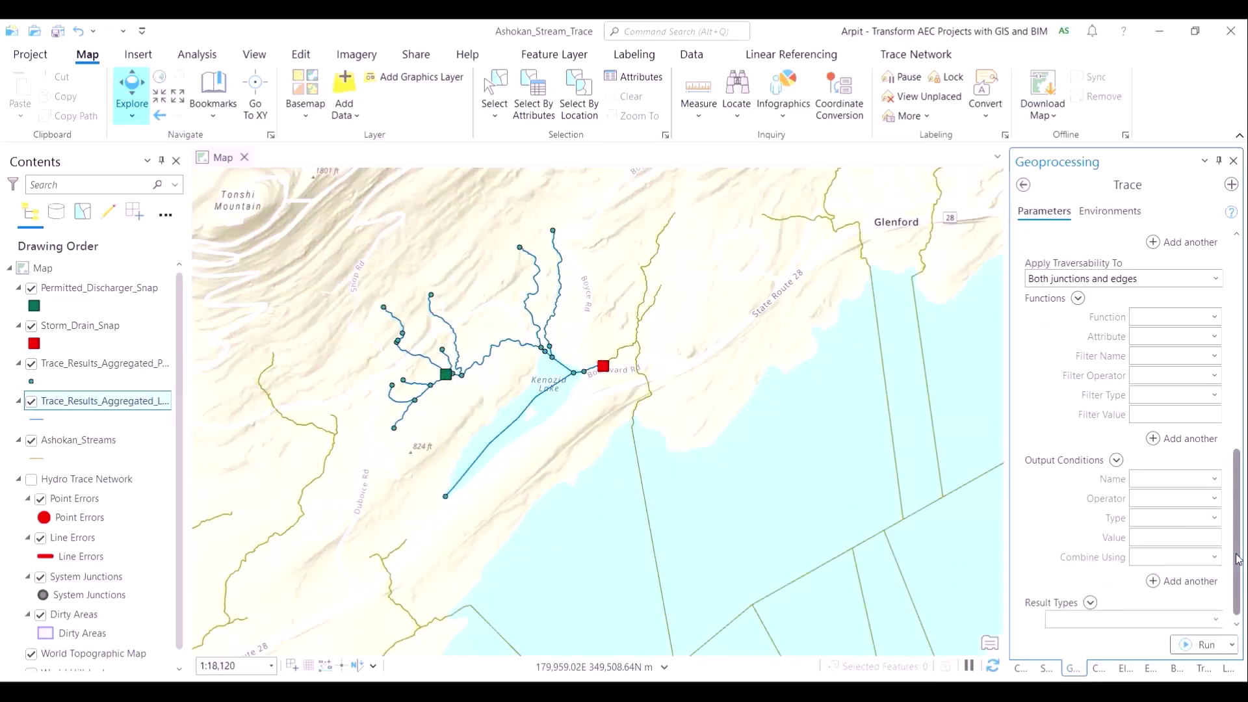
left_click(1198, 644)
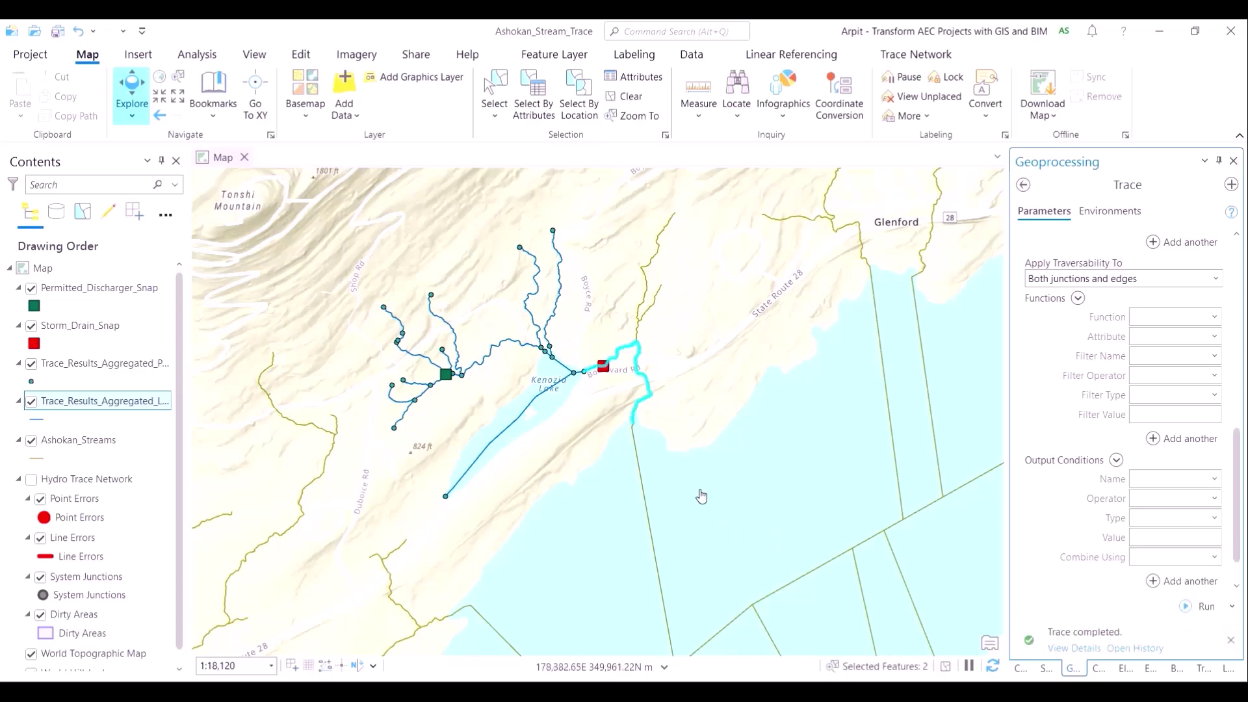
Inspect the extent of the downstream trace from the storm drain towards the reservoir on the map and save the project.
scroll(636, 421, "up", 4)
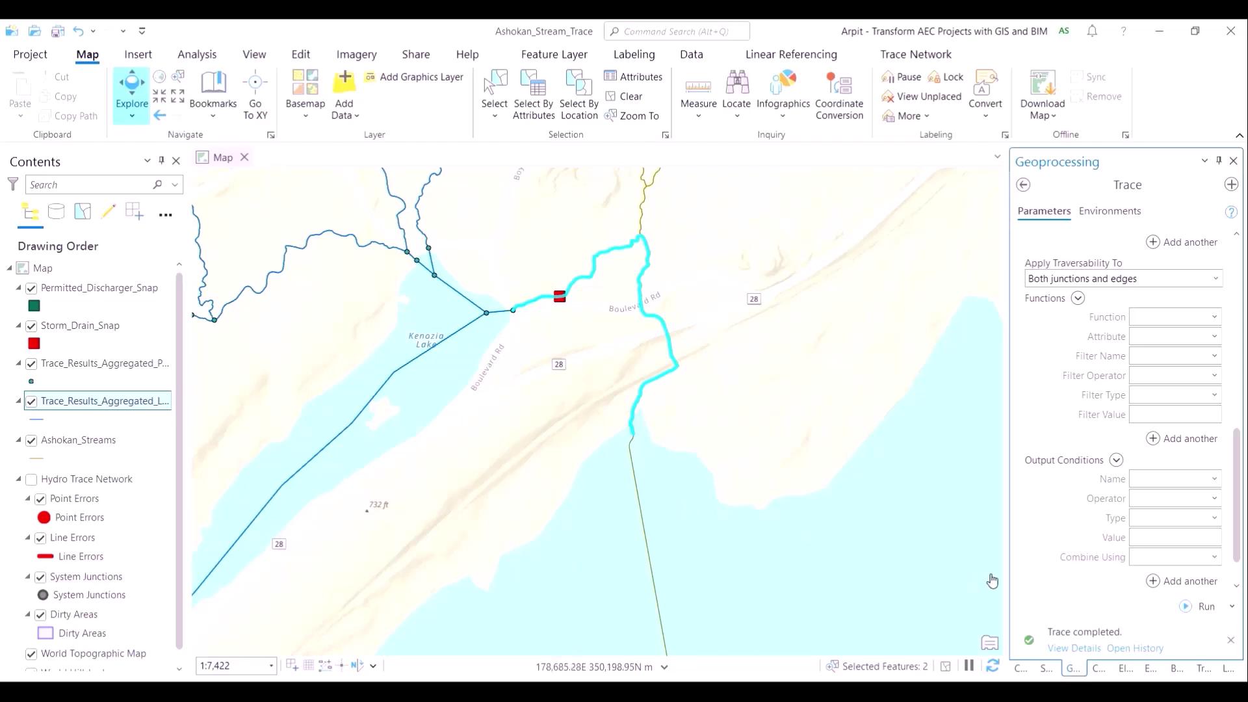
left_click(58, 30)
scroll(532, 455, "down", 5)
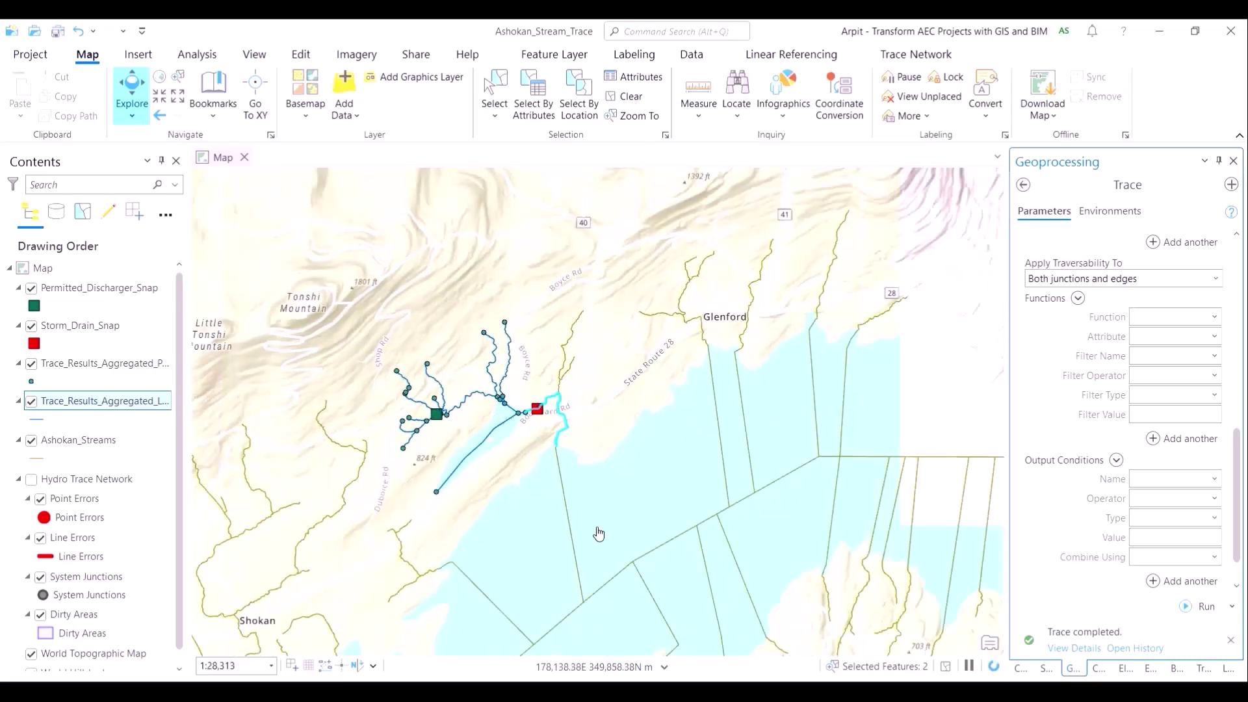
left_click_drag(629, 582, 644, 468)
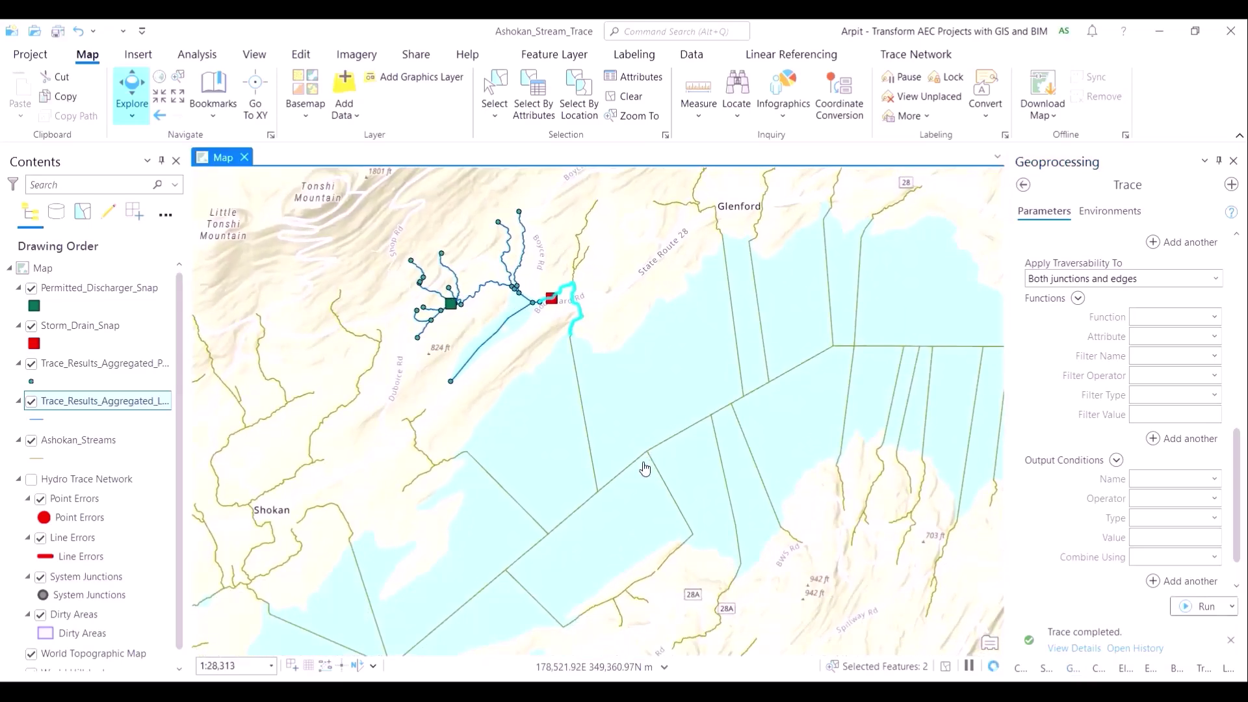
scroll(644, 468, "down", 3)
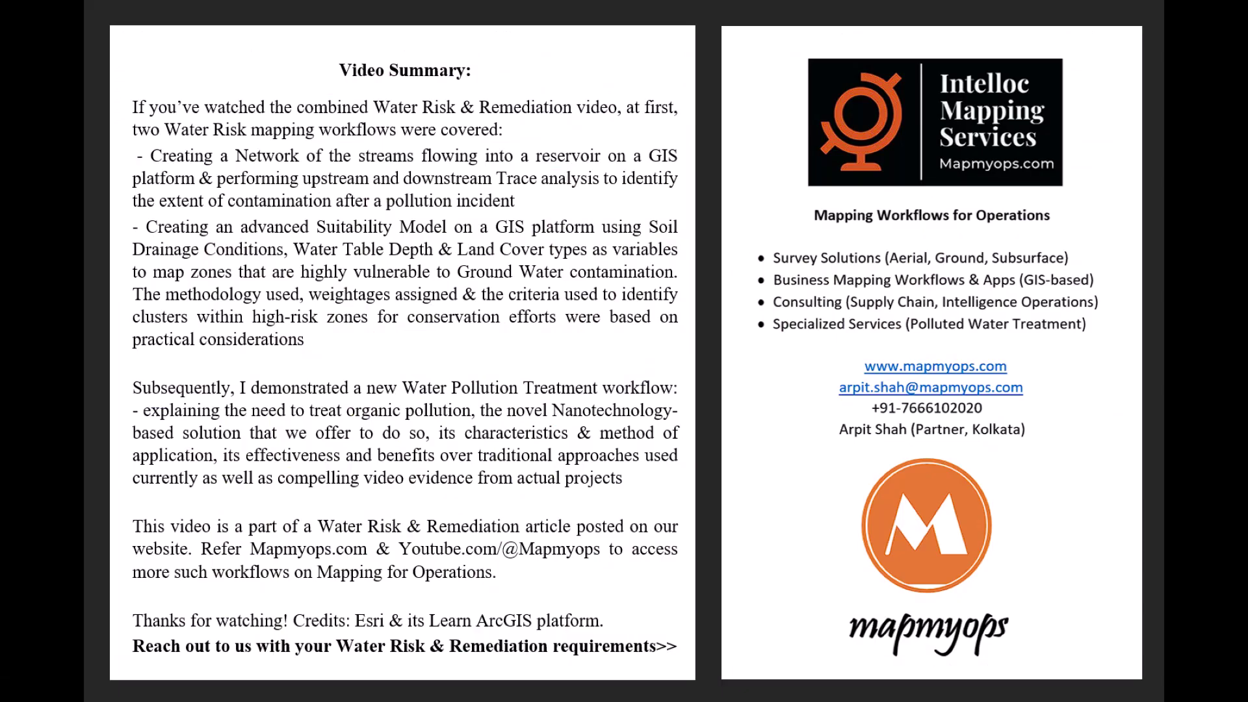